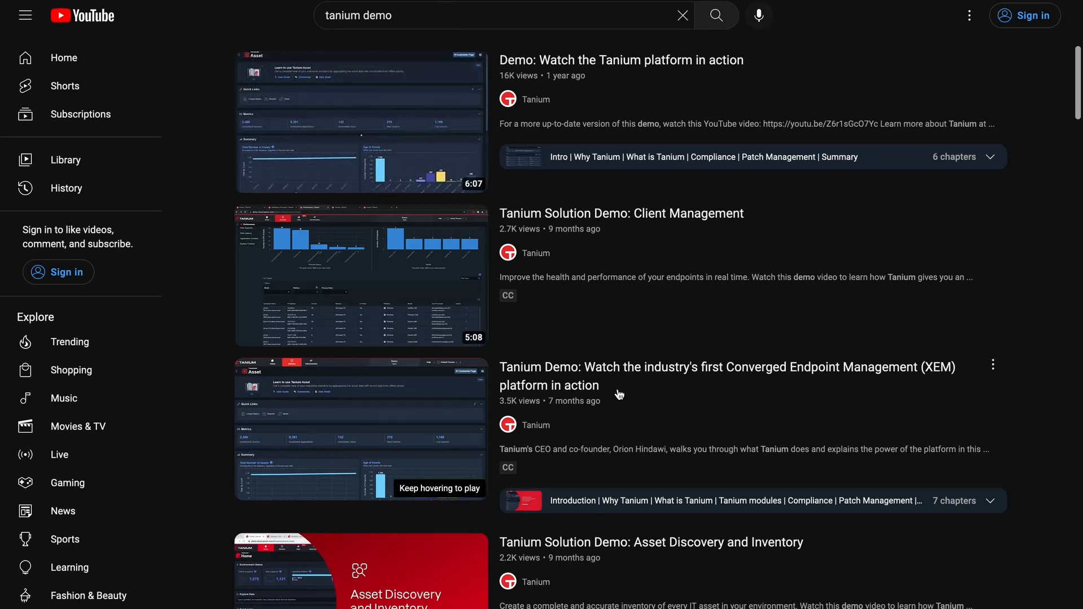
{"action": "mouse_move", "coordinate": [619, 394]}
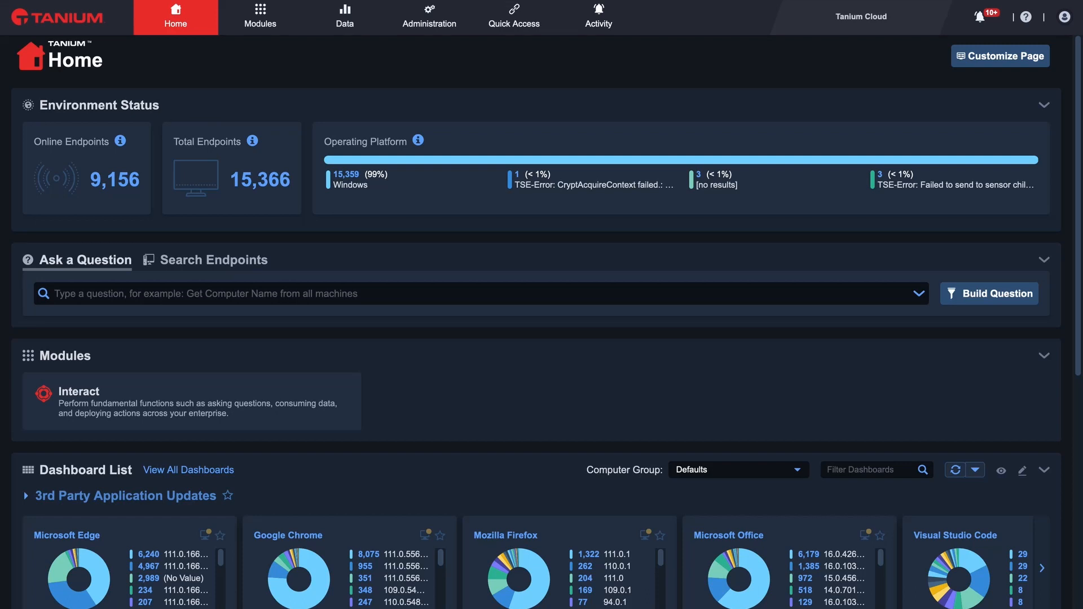
- Ask the question "what applications are installed" and run Get Installed Applications from all machines
{"action": "left_click", "coordinate": [109, 299]}
{"action": "type", "text": "what "}
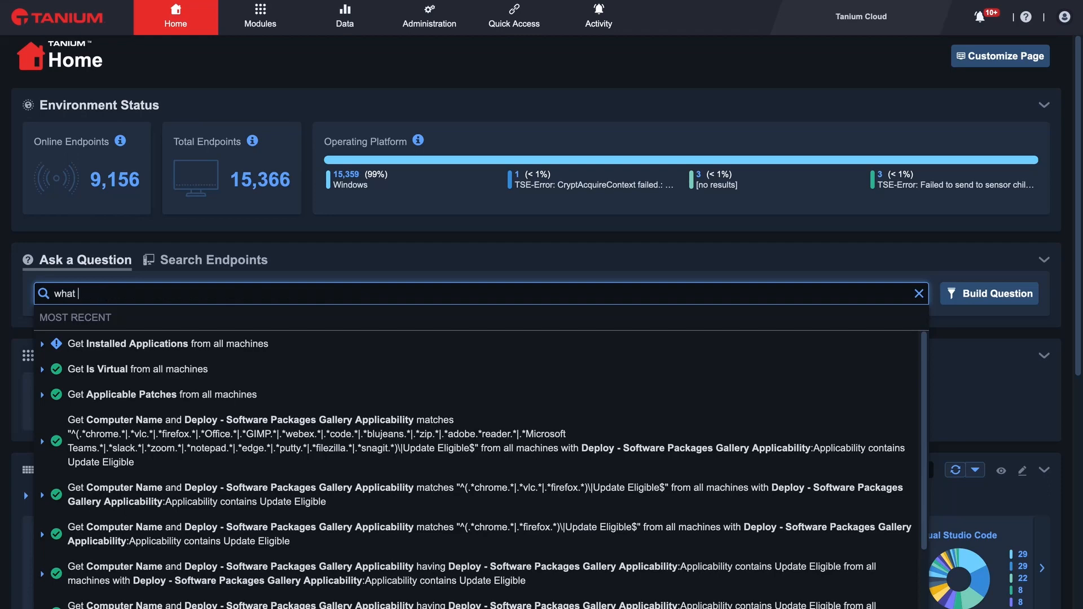
{"action": "type", "text": "applications are installed"}
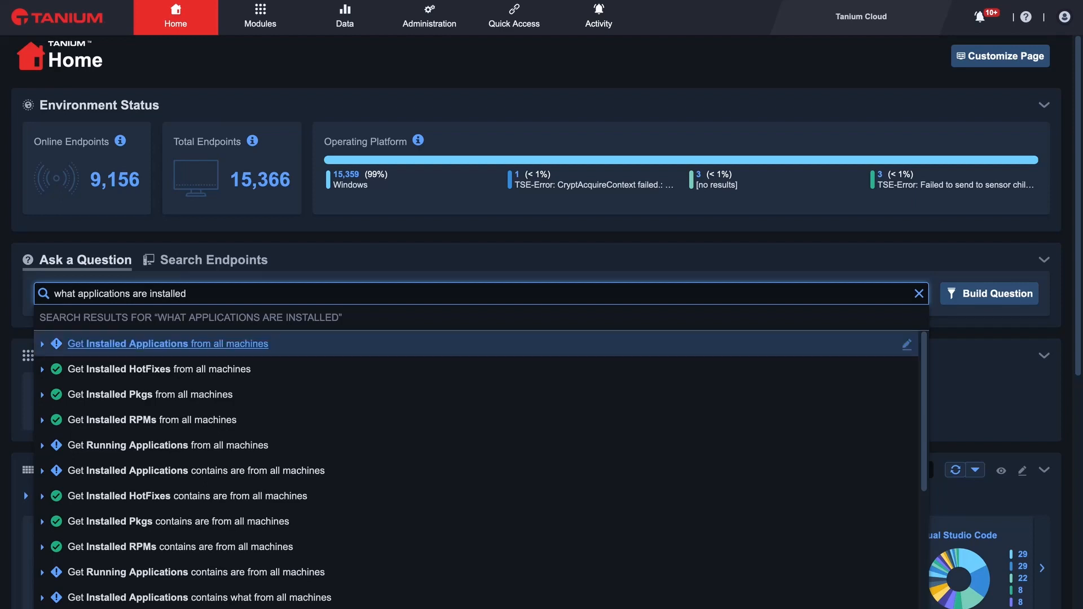
{"action": "key", "text": "Return"}
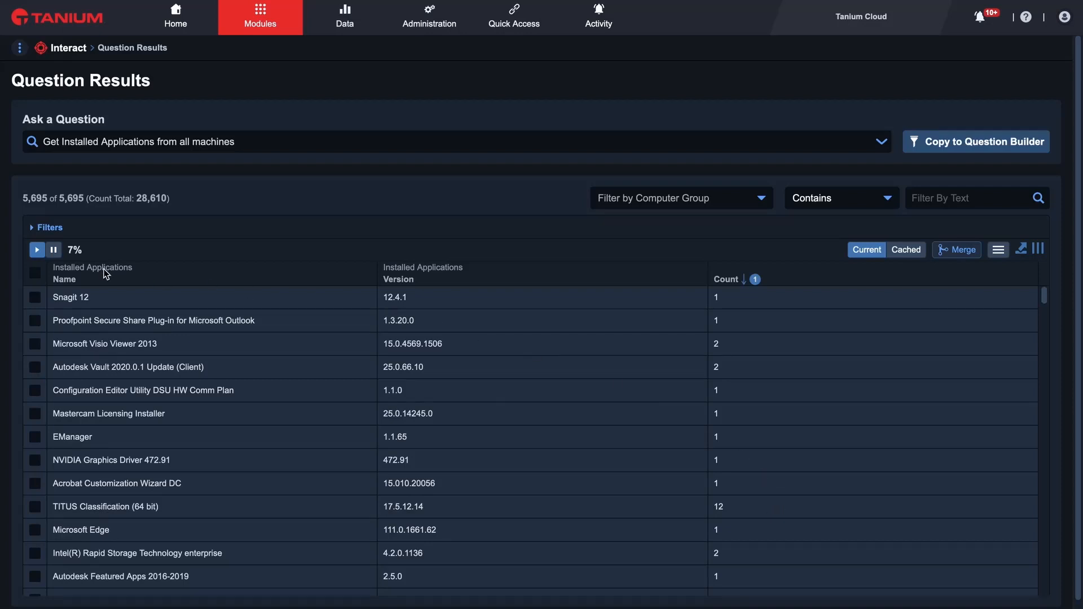
{"action": "left_click", "coordinate": [70, 252]}
{"action": "left_click", "coordinate": [85, 251]}
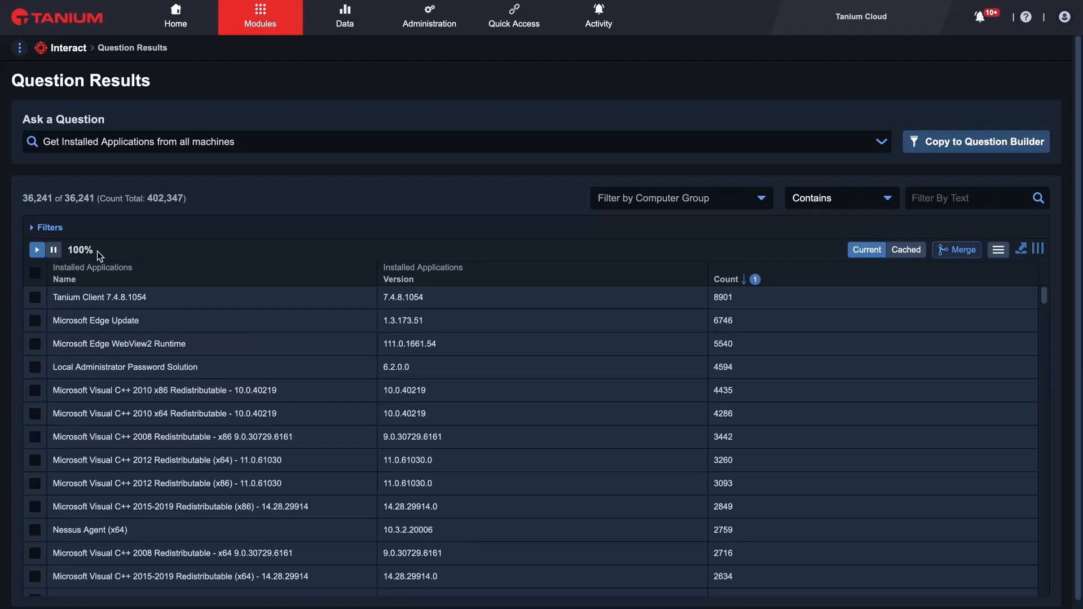
{"action": "double_click", "coordinate": [96, 252]}
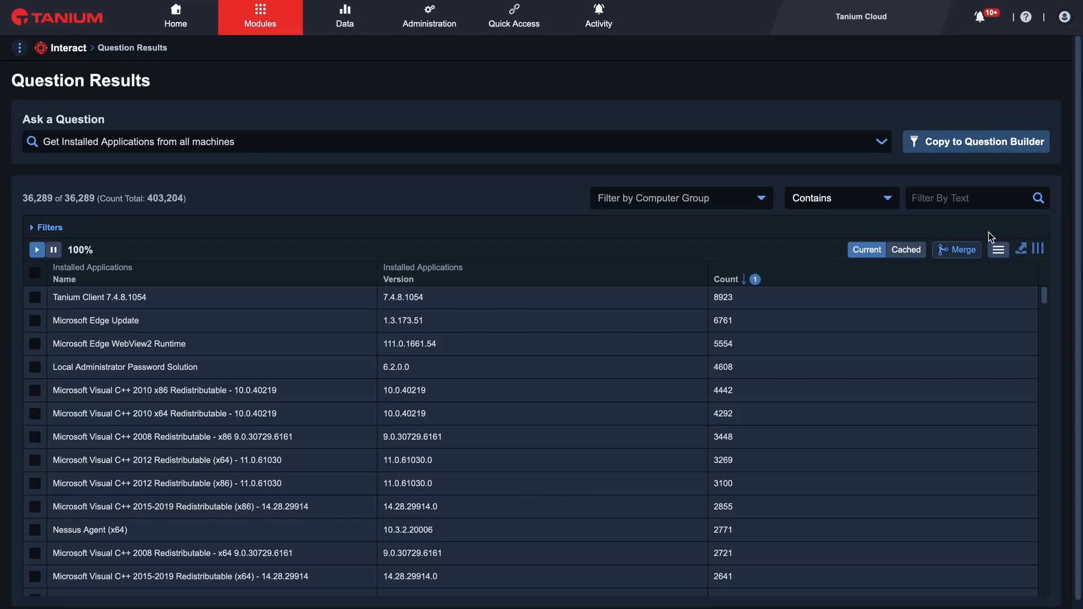
- Show the Installed Applications: Silent Uninstall String column in the results table
{"action": "left_click", "coordinate": [1040, 249]}
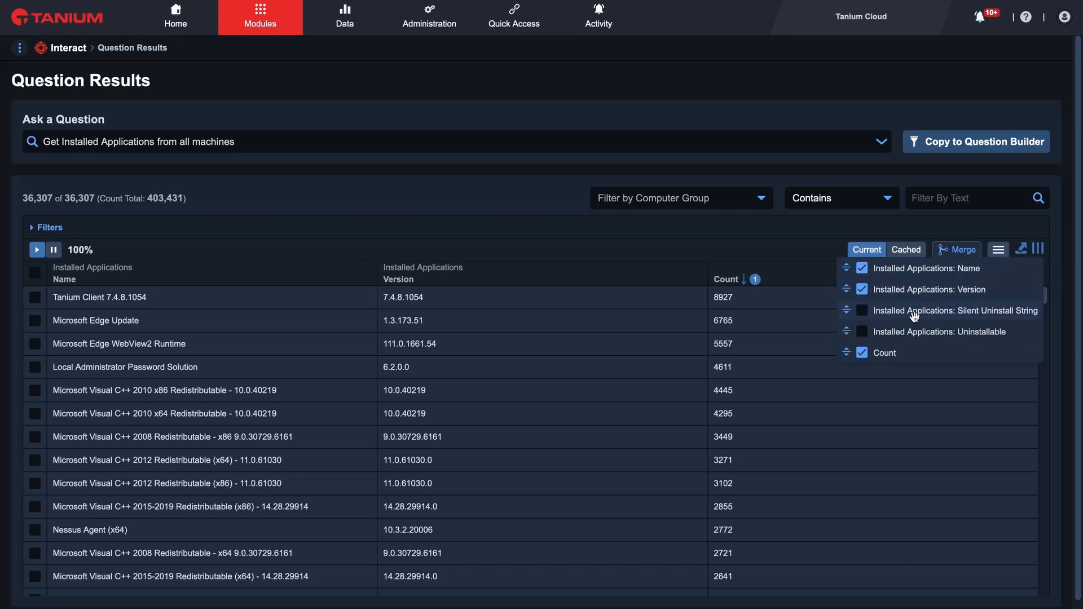
{"action": "left_click", "coordinate": [861, 311]}
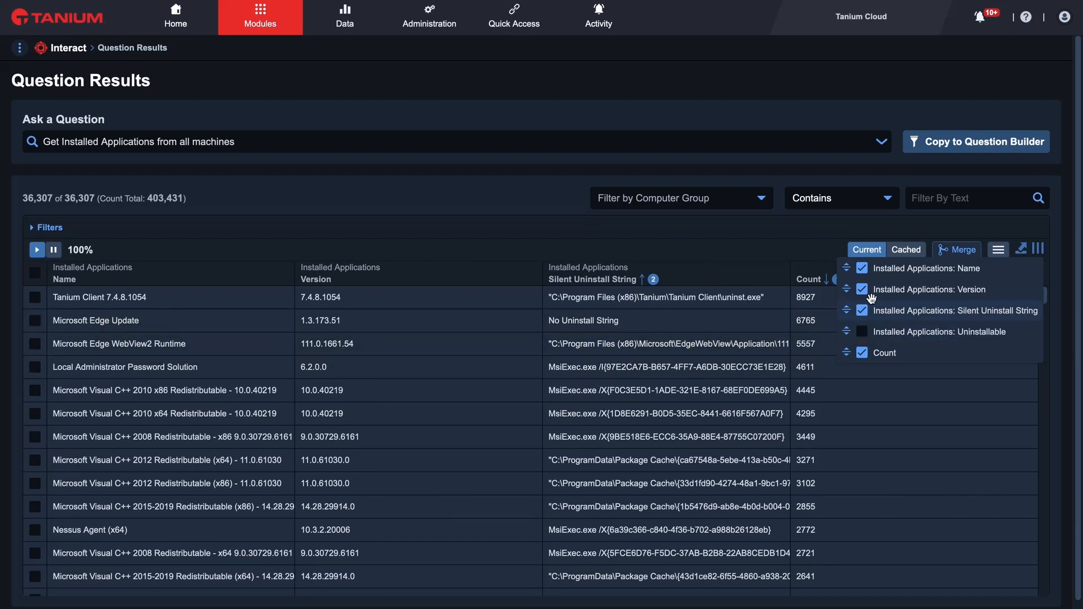
{"action": "left_click", "coordinate": [738, 231]}
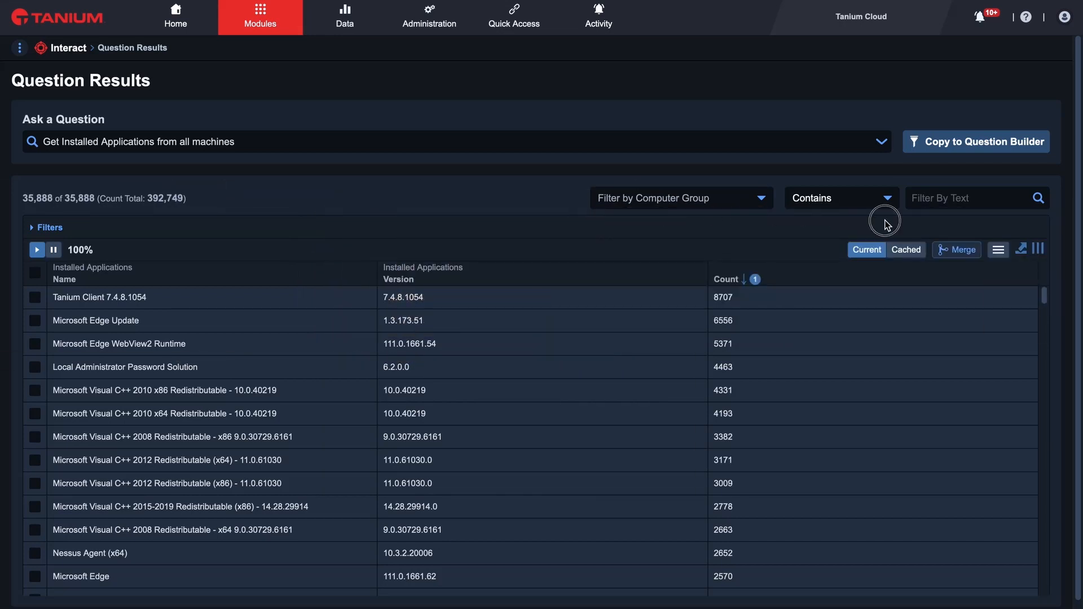
- Filter the question results by text that contains "firefox"
{"action": "left_click", "coordinate": [889, 201]}
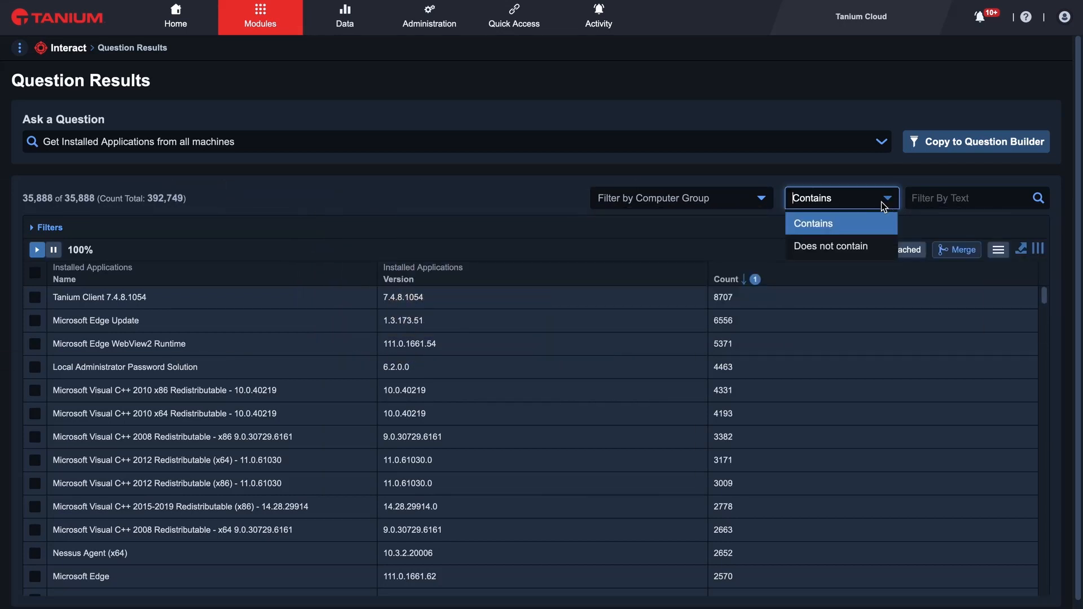
{"action": "left_click", "coordinate": [850, 233]}
{"action": "left_click", "coordinate": [940, 201]}
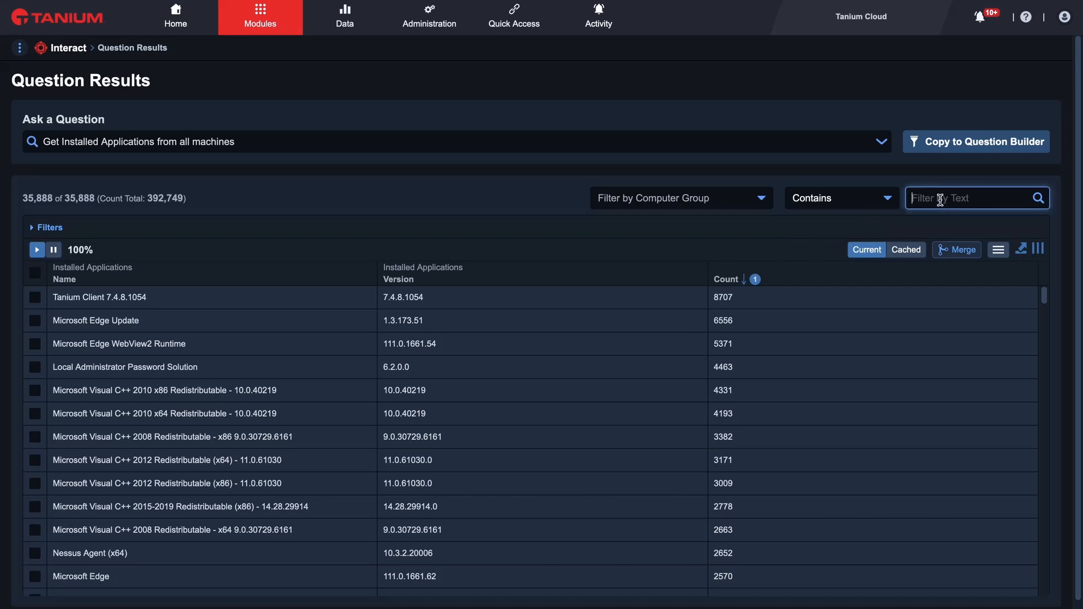
{"action": "type", "text": "firefox"}
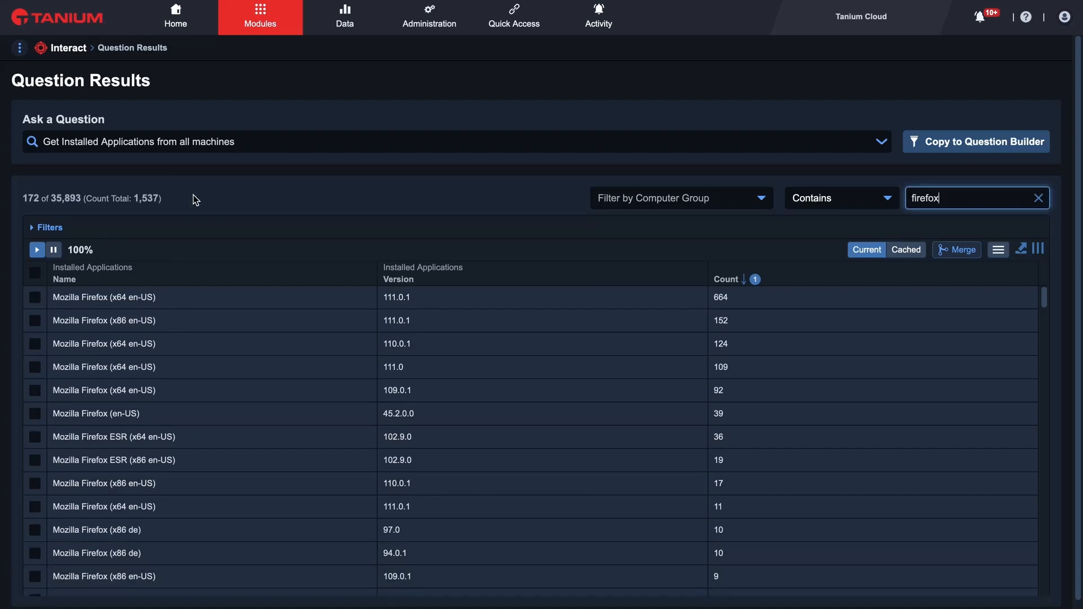
- Examine the filtered result counts and the computer groups available for filtering
{"action": "left_click", "coordinate": [36, 196]}
{"action": "double_click", "coordinate": [35, 196]}
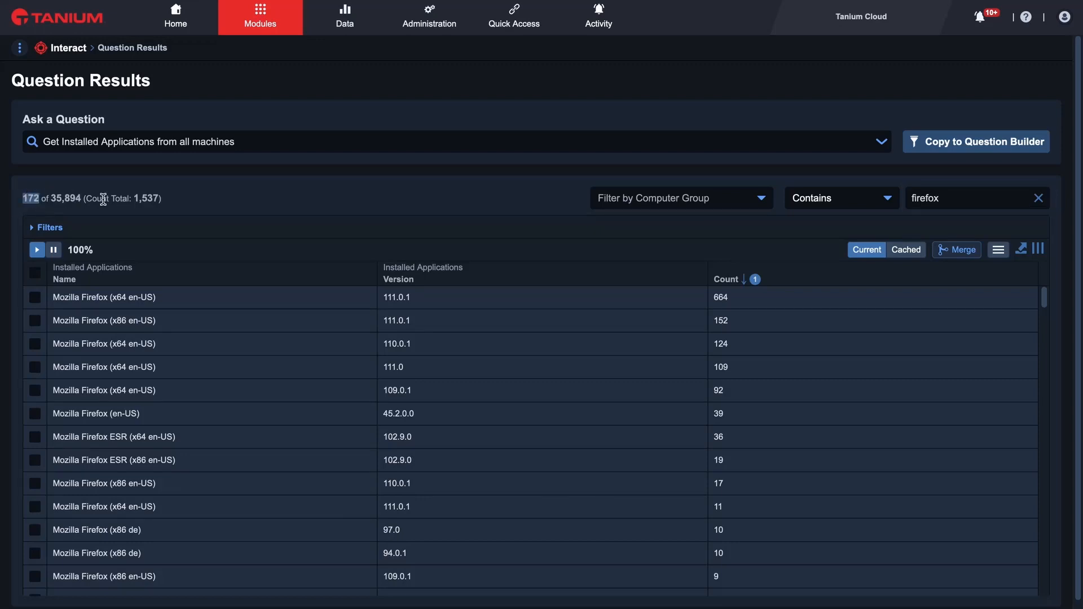
{"action": "double_click", "coordinate": [145, 198]}
{"action": "left_click", "coordinate": [212, 198]}
{"action": "left_click", "coordinate": [760, 201]}
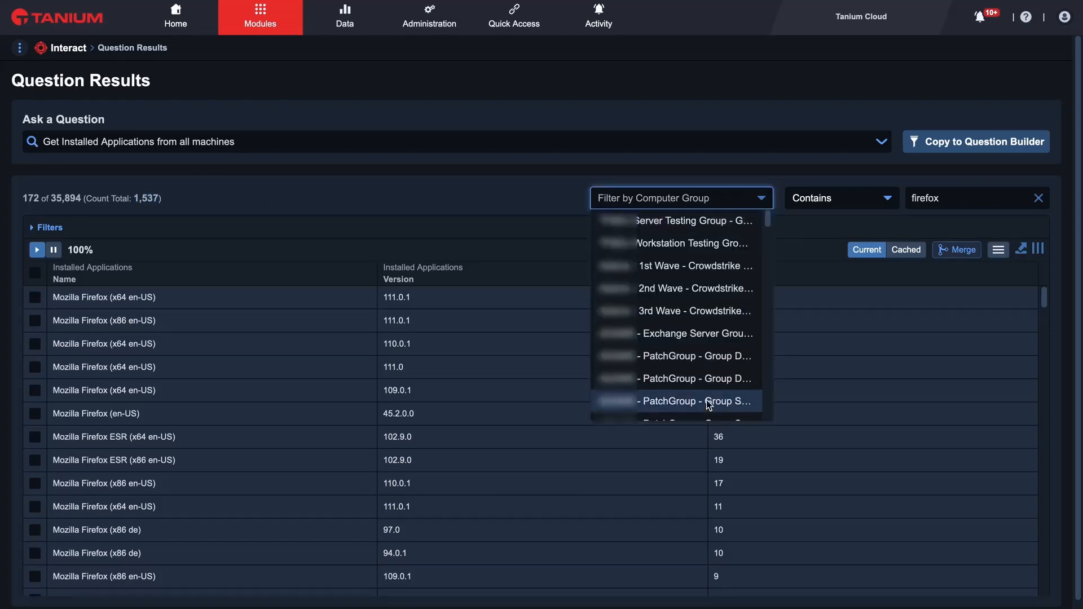
{"action": "left_click", "coordinate": [470, 197]}
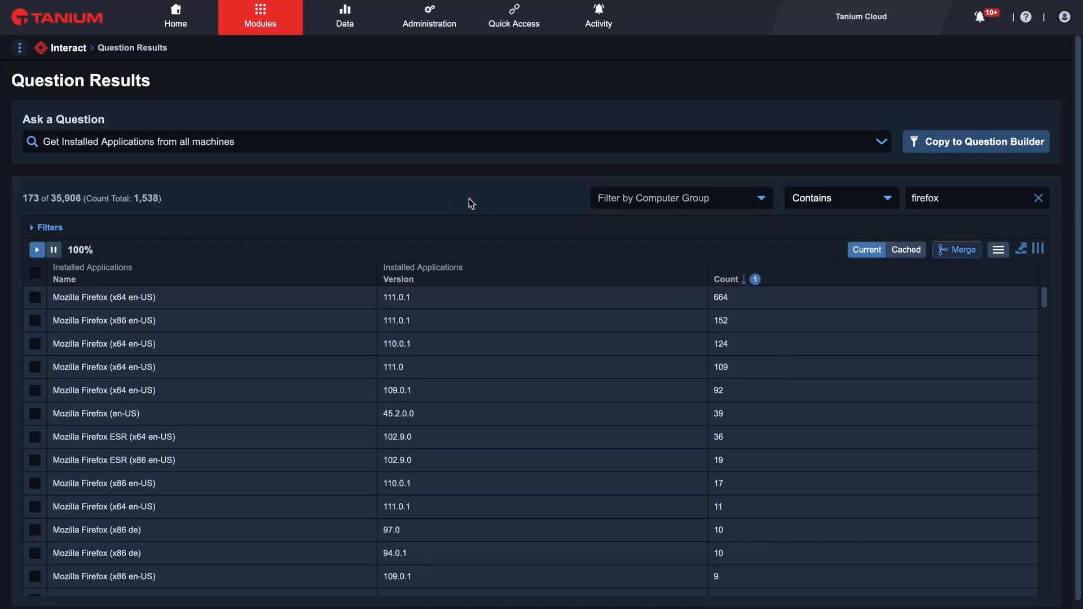
- Clear the text filter and add a filter row for Installed Applications: Name contains "firefox"
{"action": "left_click", "coordinate": [1038, 198]}
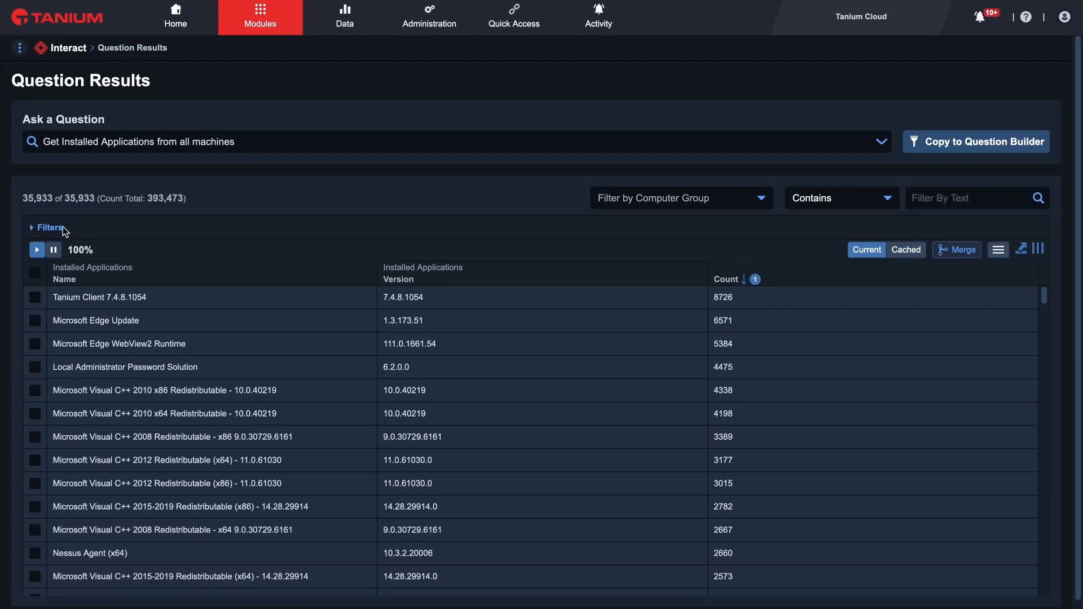
{"action": "left_click", "coordinate": [32, 229]}
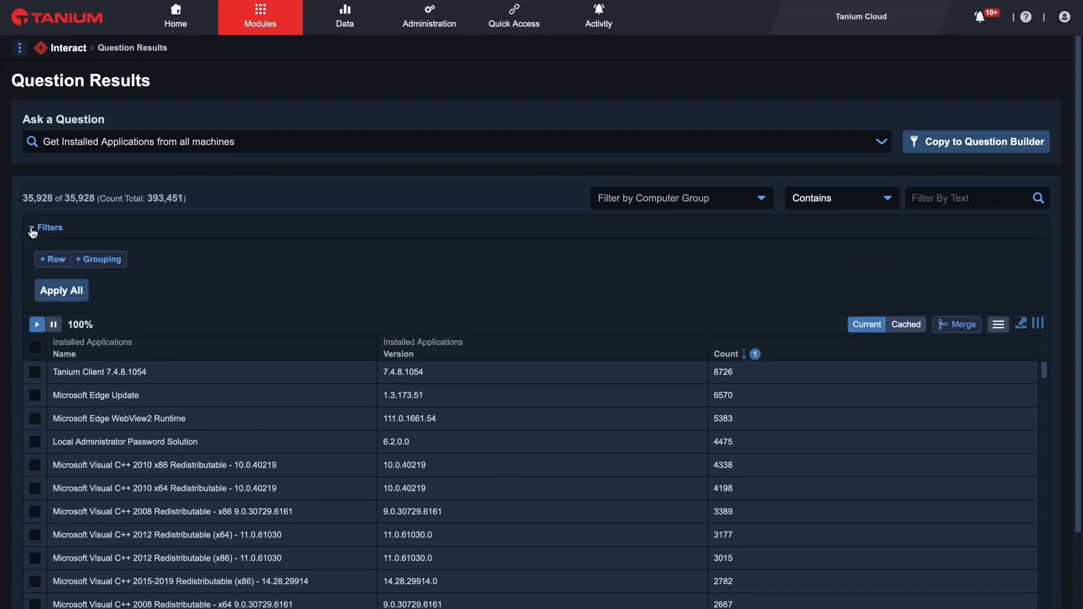
{"action": "left_click", "coordinate": [48, 260]}
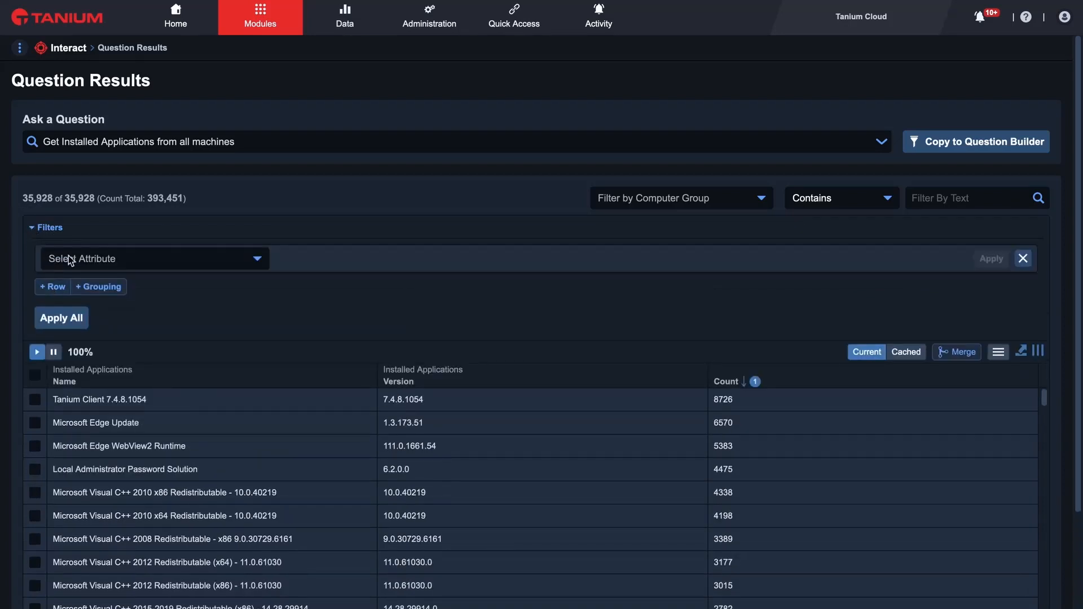
{"action": "left_click", "coordinate": [94, 258]}
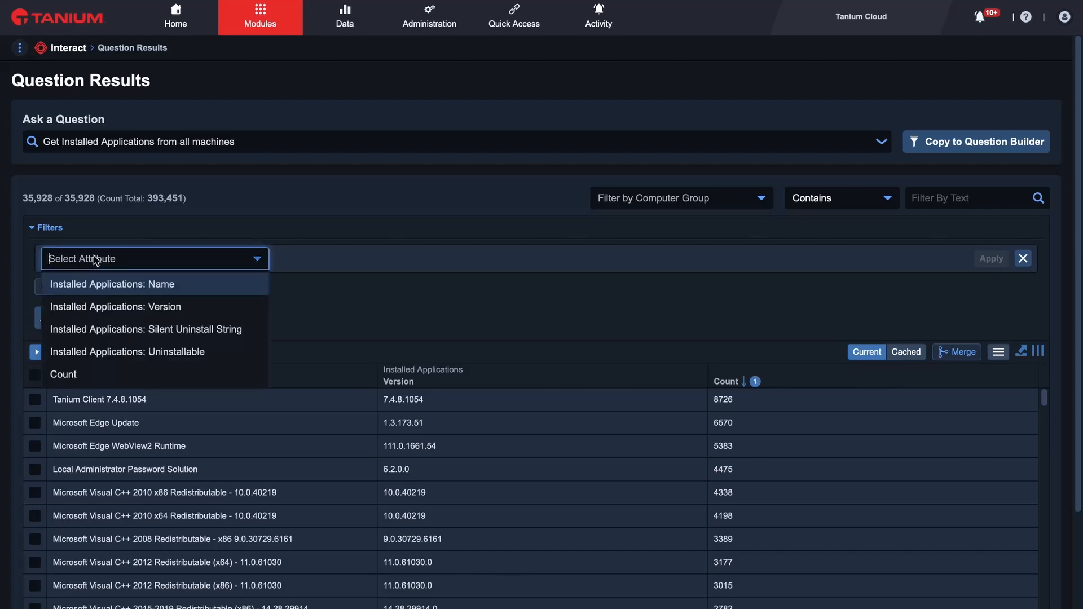
{"action": "left_click", "coordinate": [112, 285]}
{"action": "left_click", "coordinate": [334, 252]}
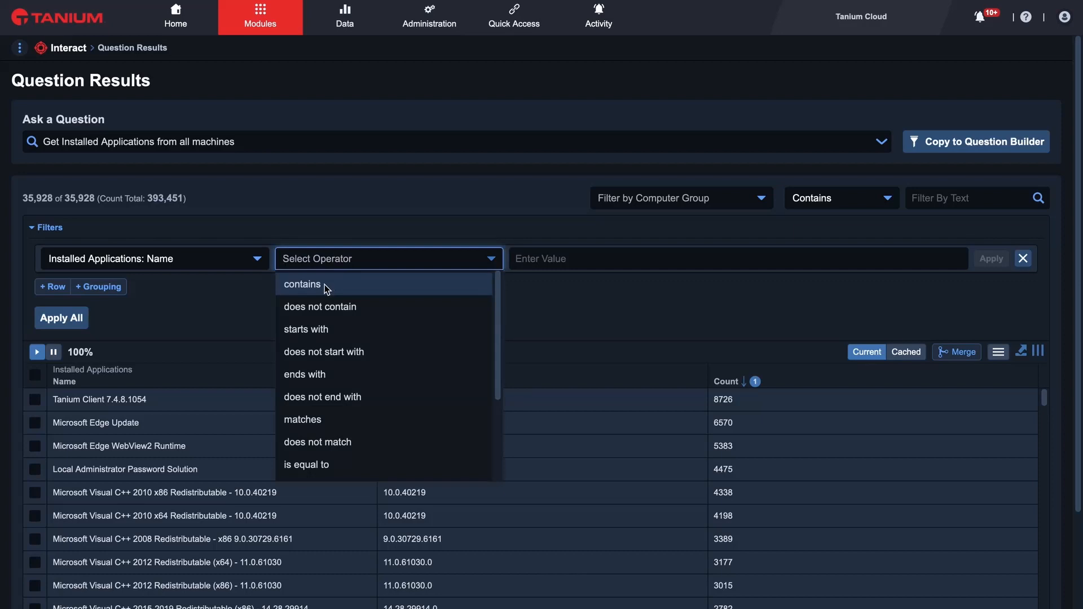
{"action": "left_click", "coordinate": [325, 284]}
{"action": "left_click", "coordinate": [566, 263]}
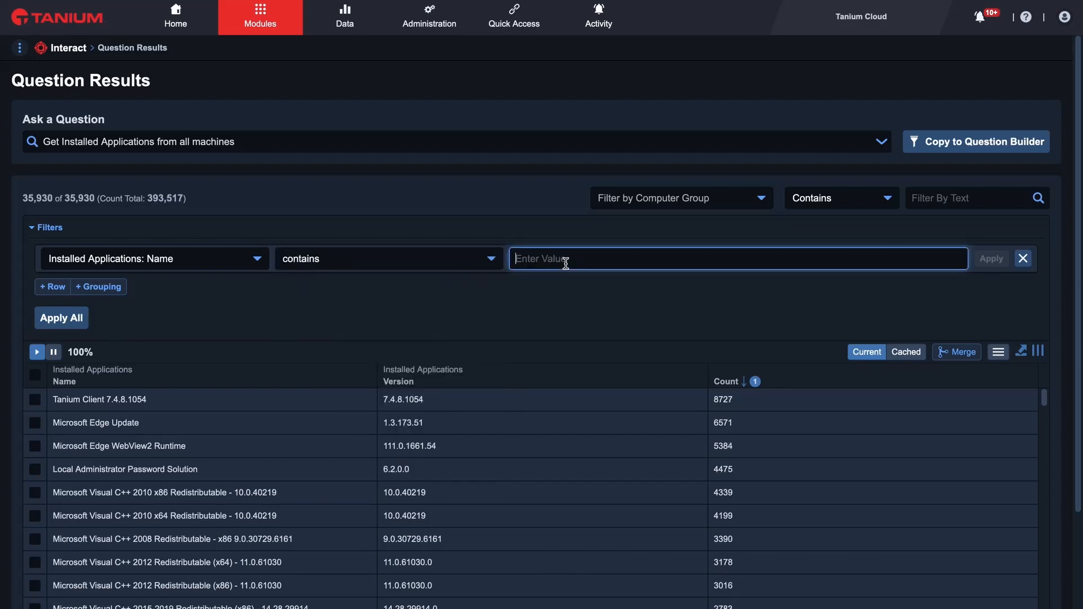
{"action": "type", "text": "firefox"}
{"action": "key", "text": "Return"}
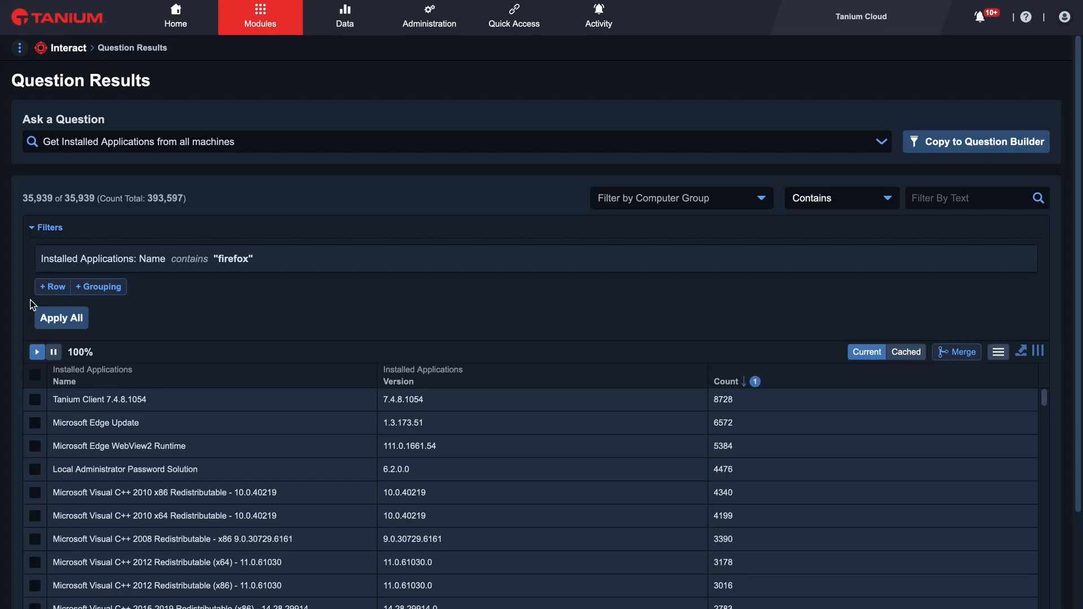
- Add a nested filter grouping with the condition Installed Applications: Version starts with "108"
{"action": "left_click", "coordinate": [106, 289]}
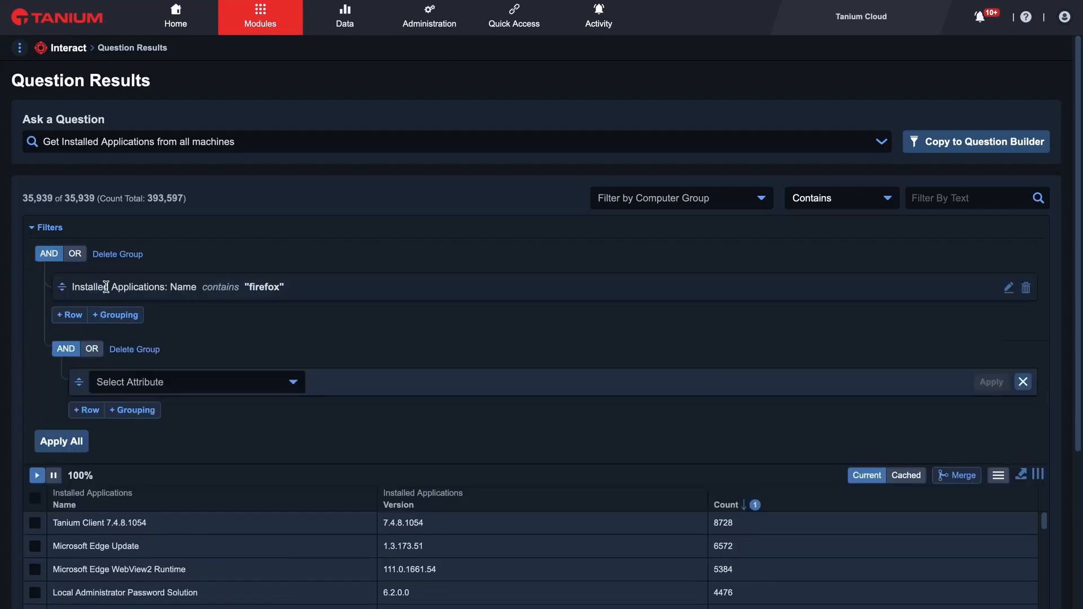
{"action": "left_click", "coordinate": [152, 383]}
{"action": "left_click", "coordinate": [213, 430]}
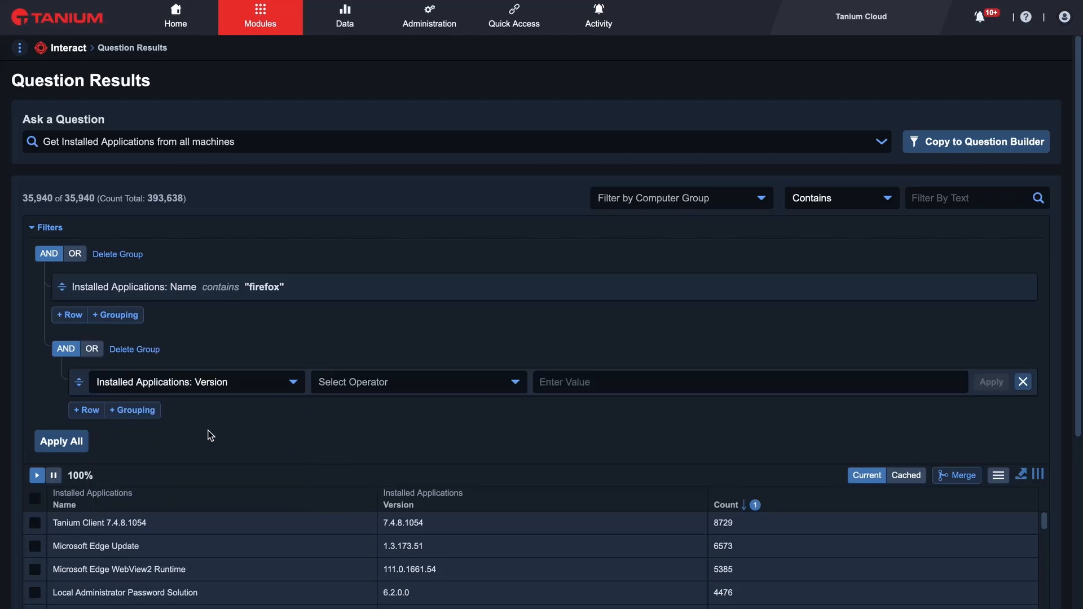
{"action": "left_click", "coordinate": [358, 381]}
{"action": "left_click", "coordinate": [345, 417]}
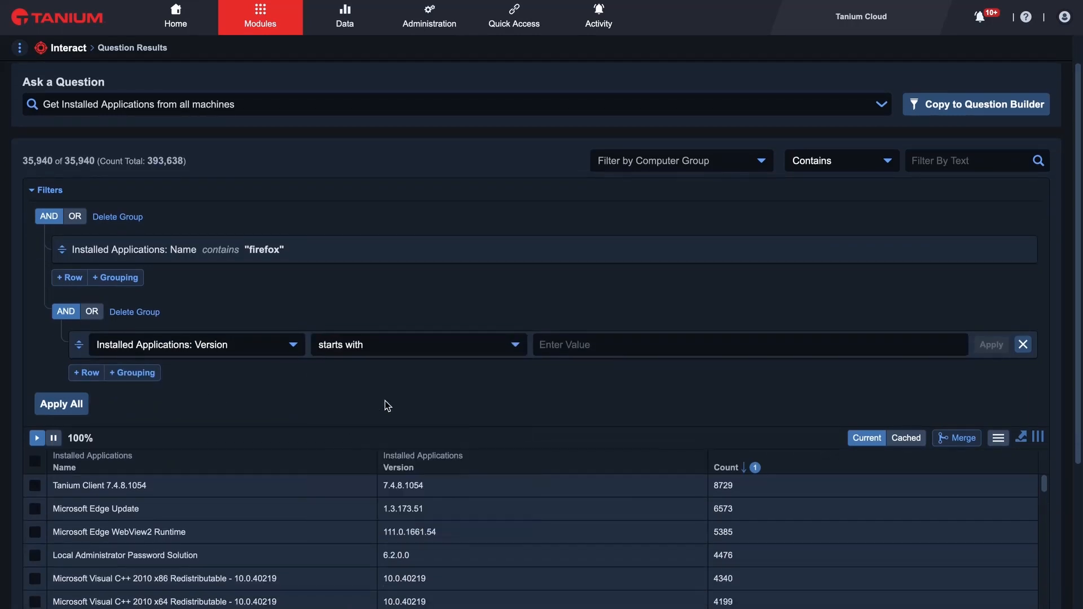
{"action": "left_click", "coordinate": [544, 339]}
{"action": "type", "text": "108"}
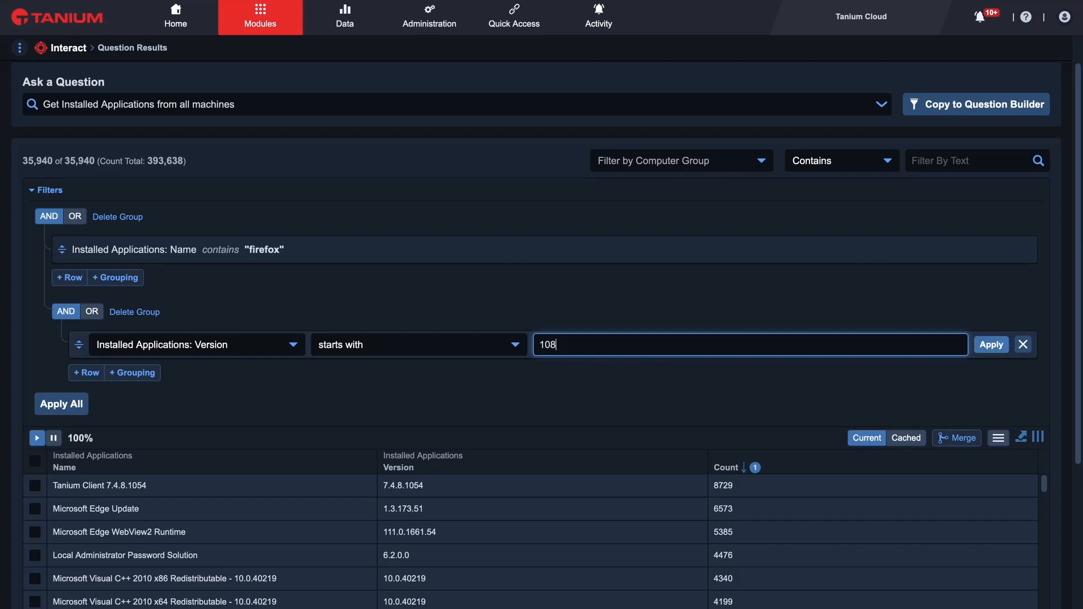
{"action": "left_click", "coordinate": [991, 345]}
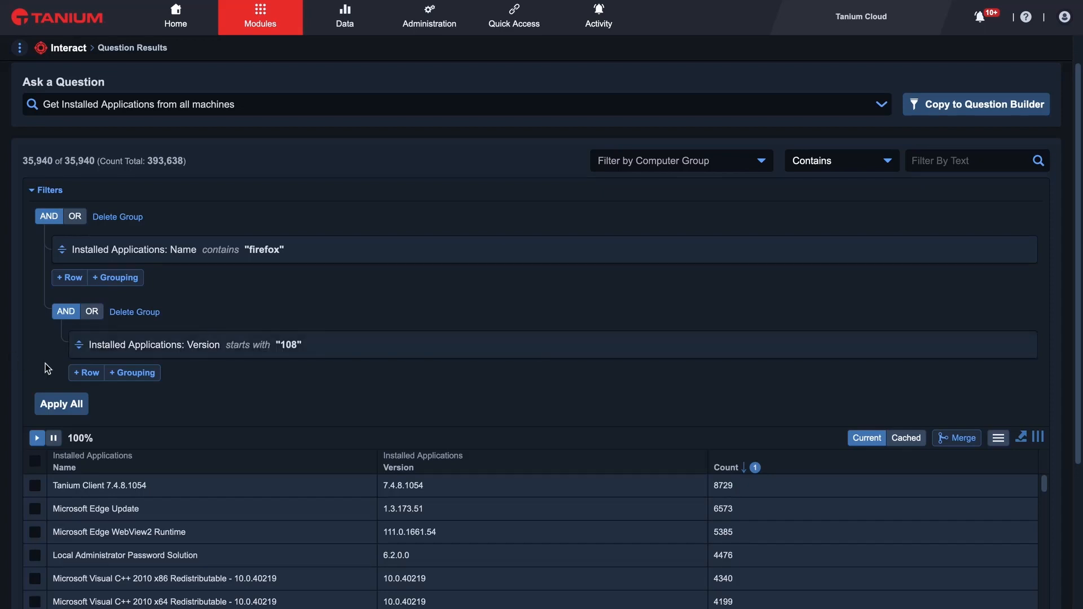
- Add a second row to the nested grouping for Installed Applications: Version starts with "109"
{"action": "left_click", "coordinate": [86, 373]}
{"action": "left_click", "coordinate": [133, 372]}
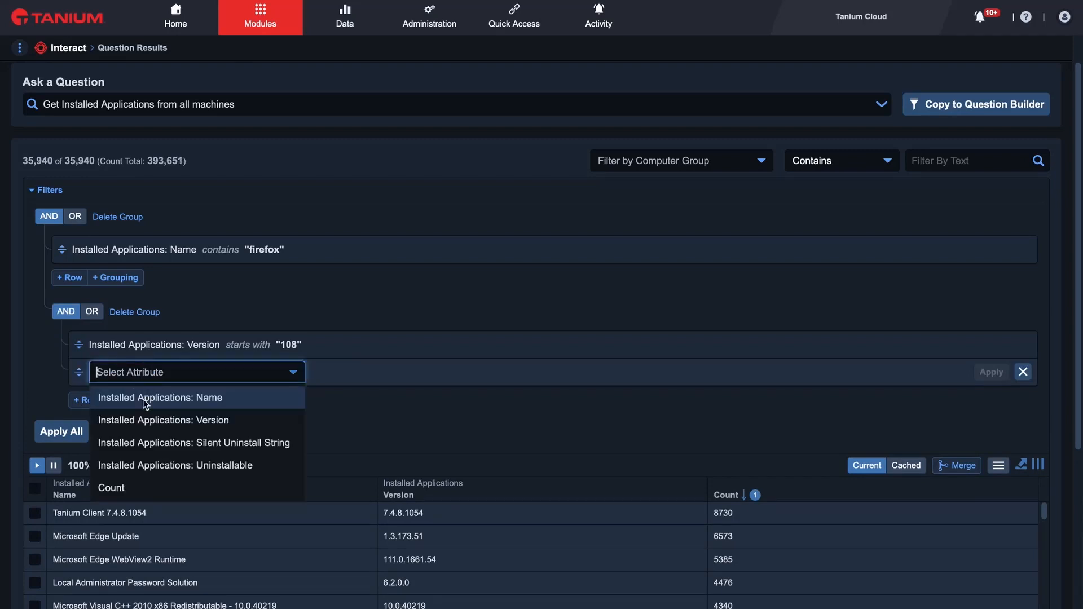
{"action": "left_click", "coordinate": [157, 422]}
{"action": "left_click", "coordinate": [359, 374]}
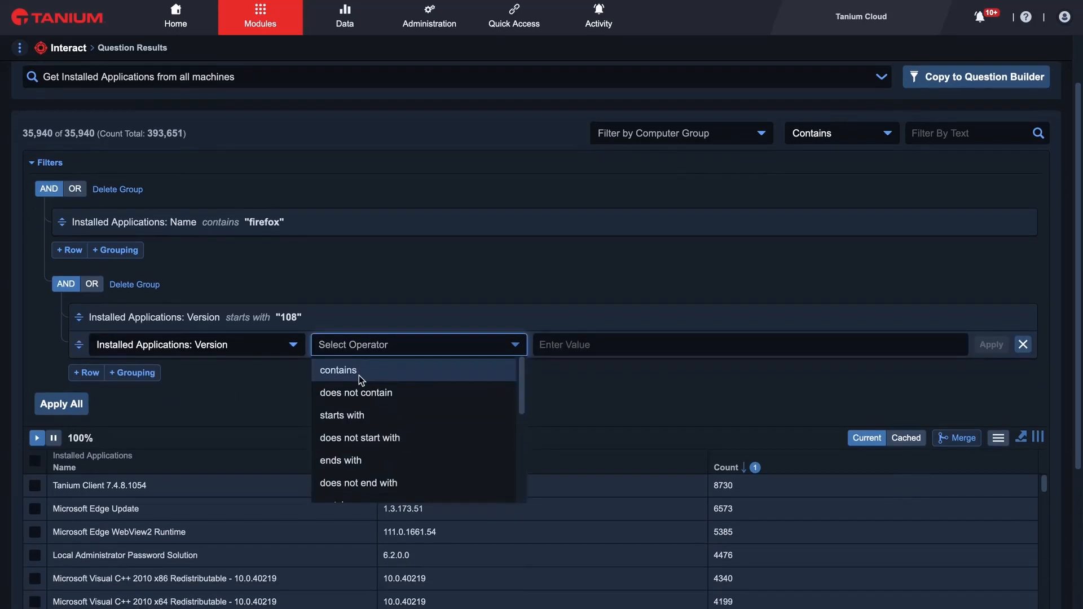
{"action": "left_click", "coordinate": [347, 421]}
{"action": "left_click", "coordinate": [594, 348]}
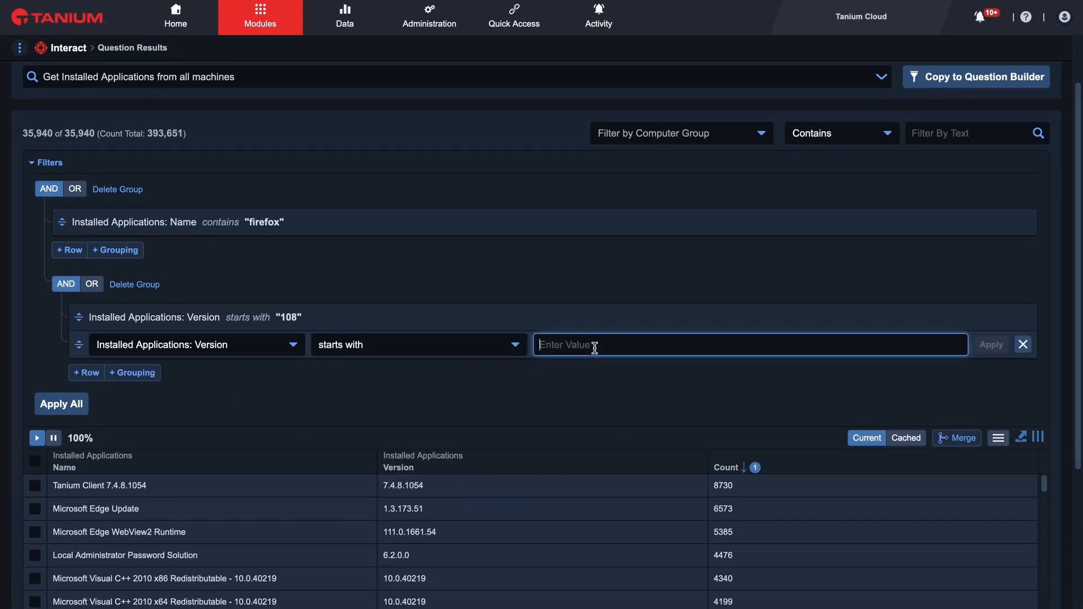
{"action": "type", "text": "109"}
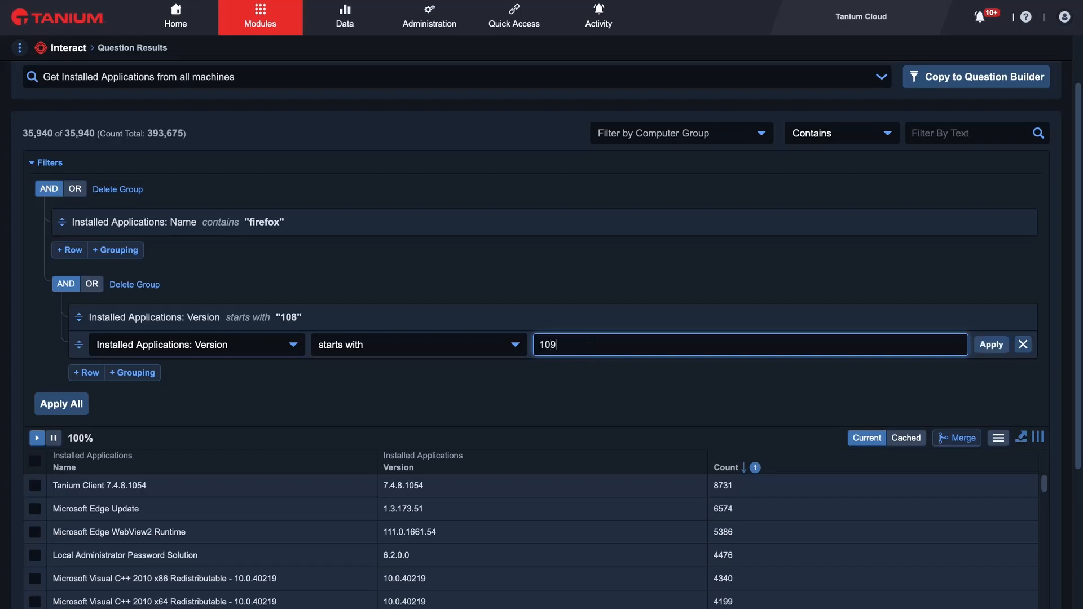
{"action": "key", "text": "Return"}
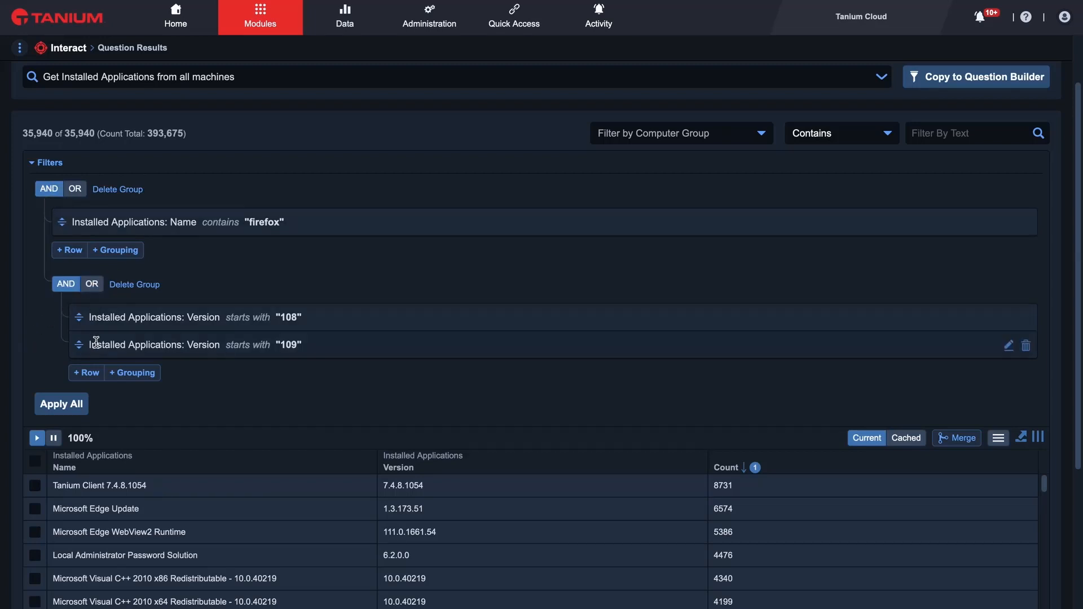
- Set the nested version grouping to OR, apply all filters to the results, and collapse the filter builder
{"action": "left_click", "coordinate": [95, 287]}
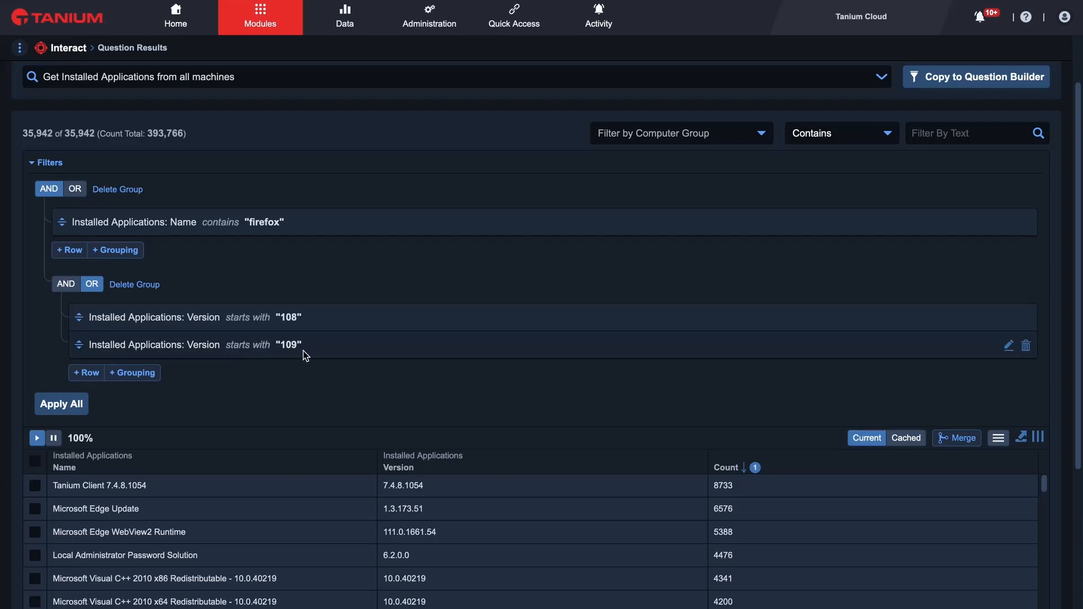
{"action": "left_click", "coordinate": [64, 407]}
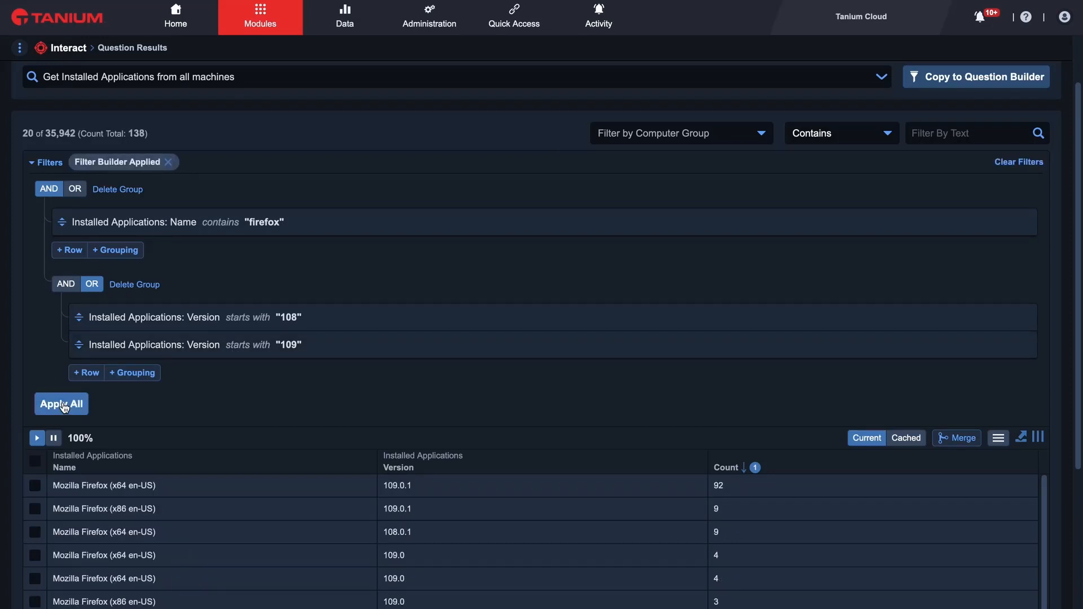
{"action": "left_click", "coordinate": [37, 165]}
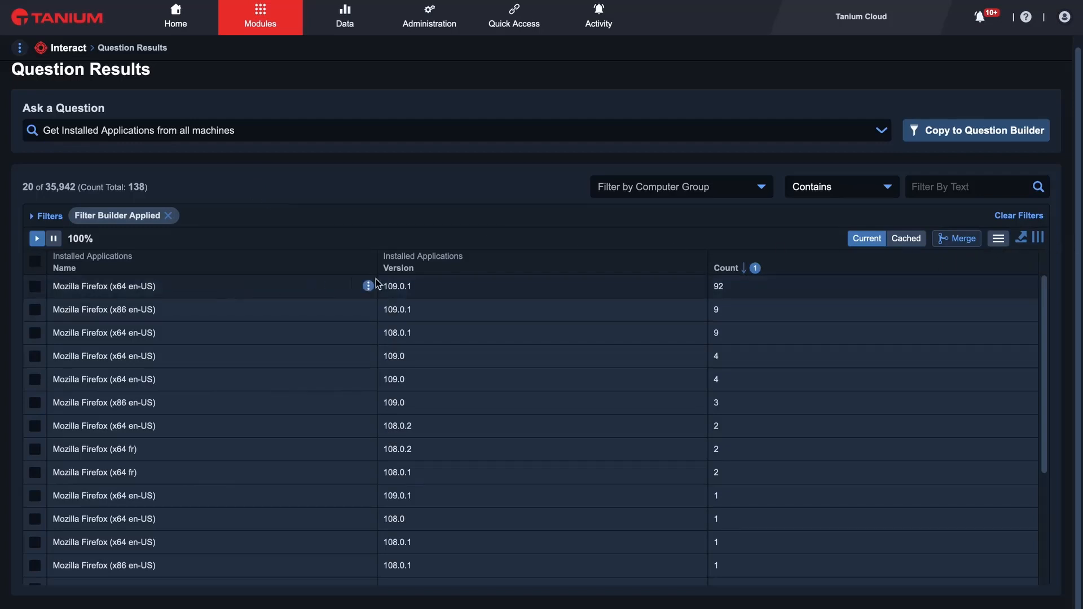
- Sort the results by Version in descending order and select the two Mozilla Firefox (x64 en-US) 109.0 rows
{"action": "left_click", "coordinate": [414, 268]}
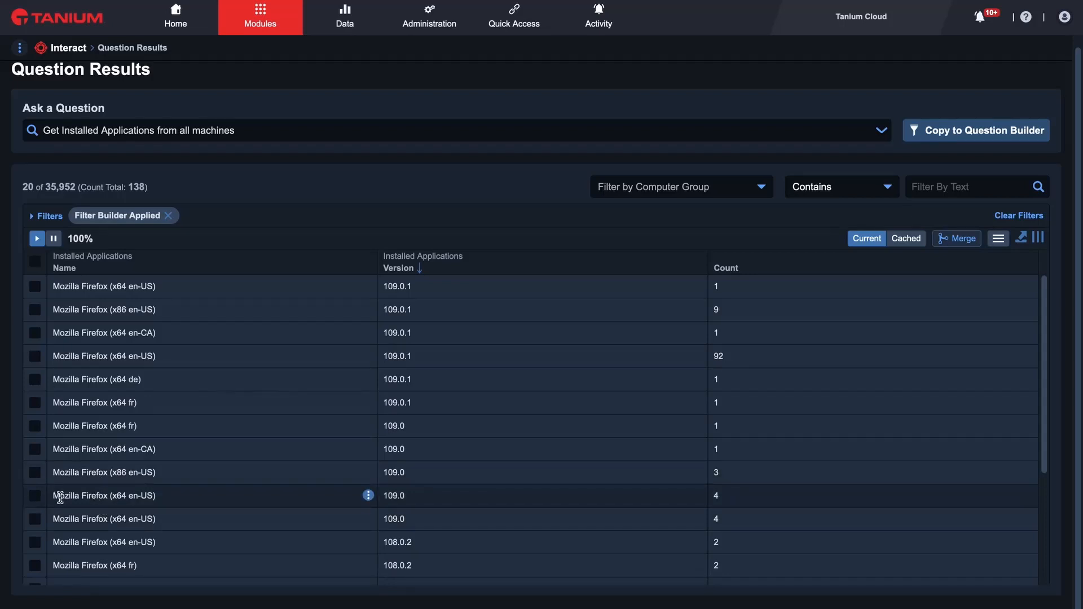
{"action": "left_click", "coordinate": [34, 496]}
{"action": "left_click", "coordinate": [34, 521]}
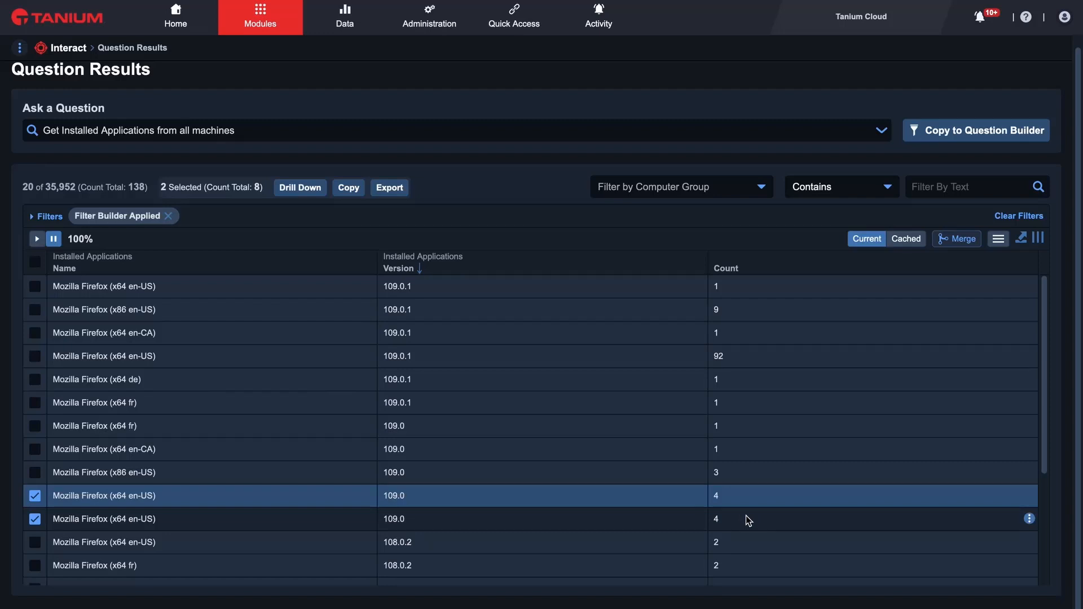
- Show the Installed Applications: Silent Uninstall String column in the results grid
{"action": "left_click", "coordinate": [1041, 241]}
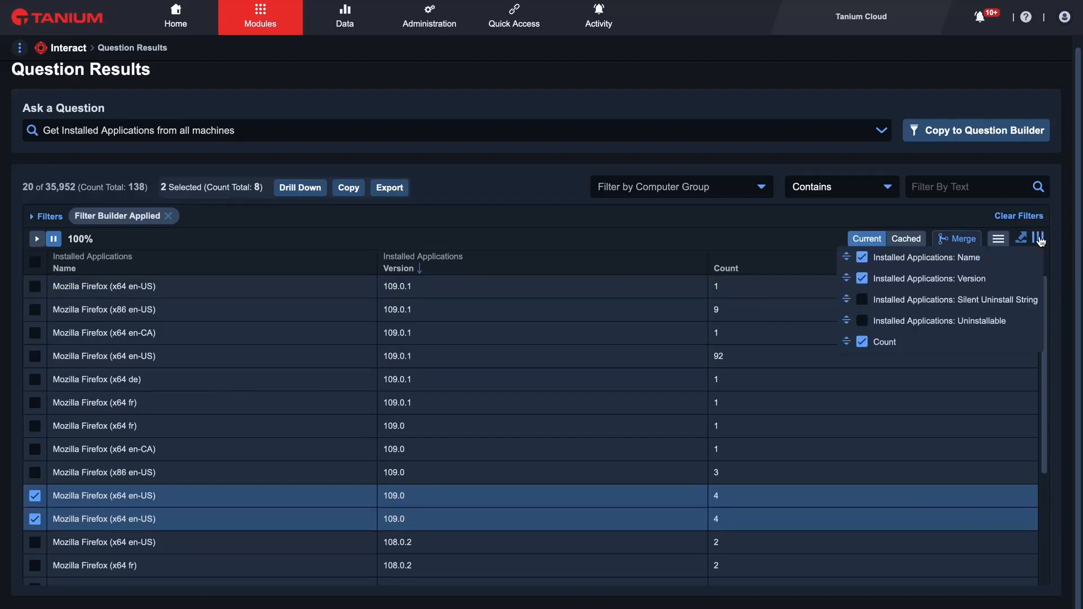
{"action": "left_click", "coordinate": [864, 301]}
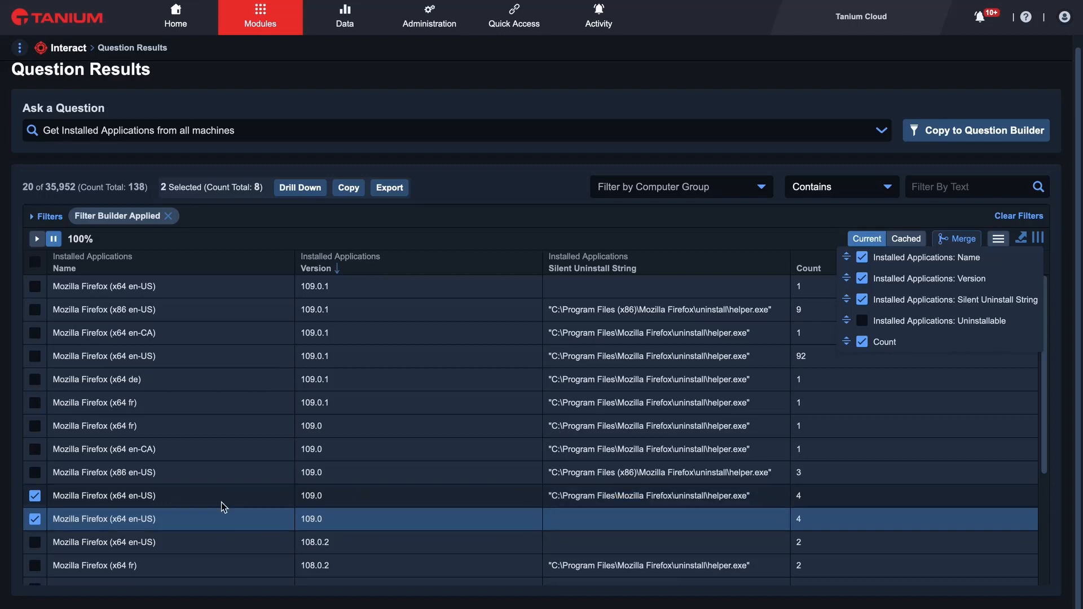
{"action": "left_click", "coordinate": [730, 220]}
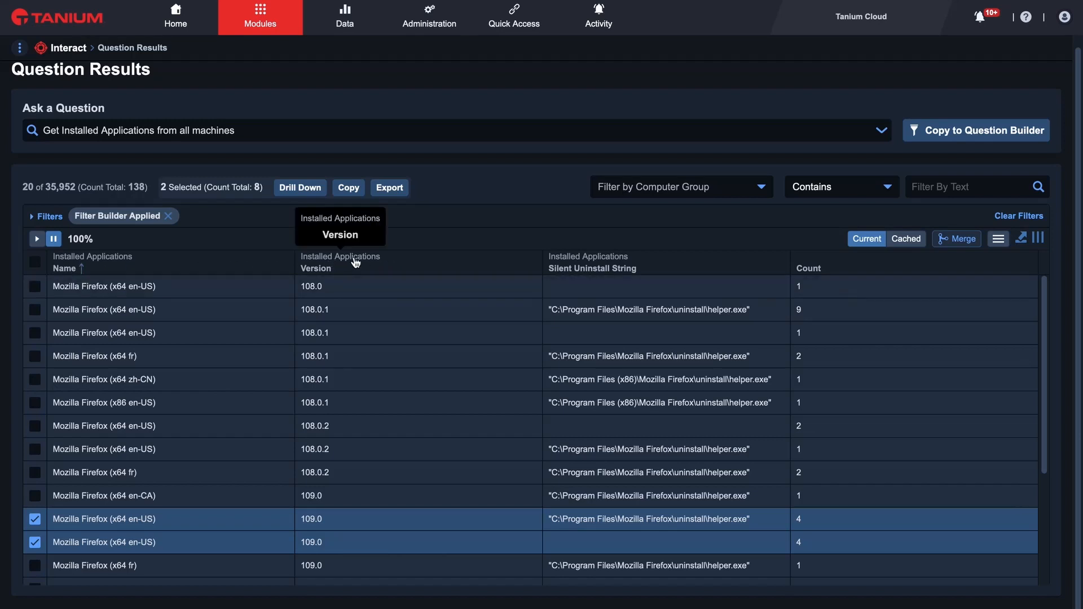
- Sort the results by Name, Version and Silent Uninstall String in that priority, and deselect the two Firefox 109.0 rows
{"action": "left_click", "coordinate": [339, 271], "text": "shift"}
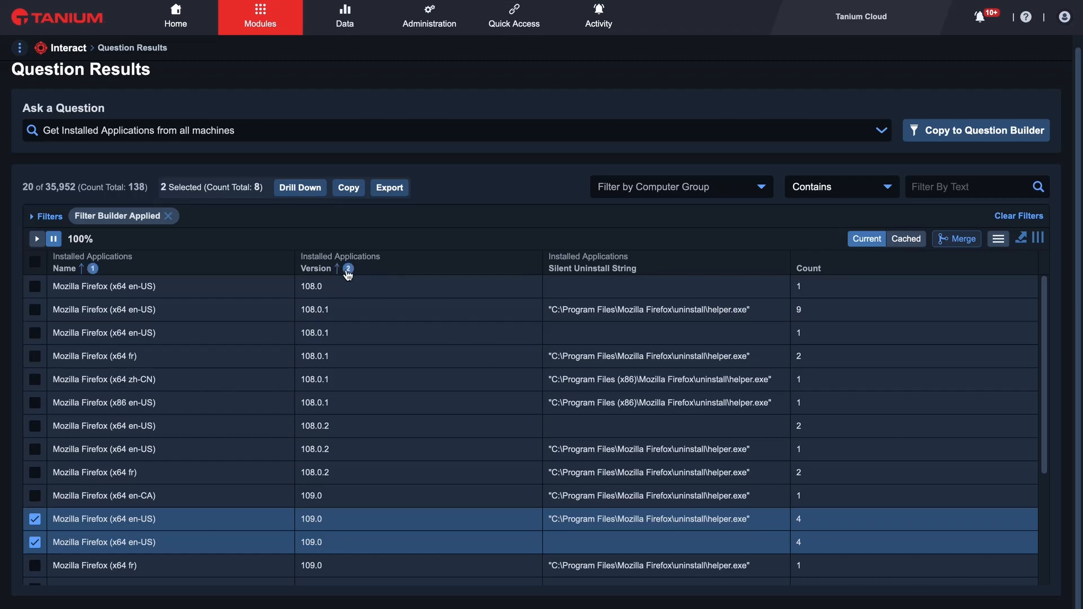
{"action": "left_click", "coordinate": [619, 271], "text": "shift"}
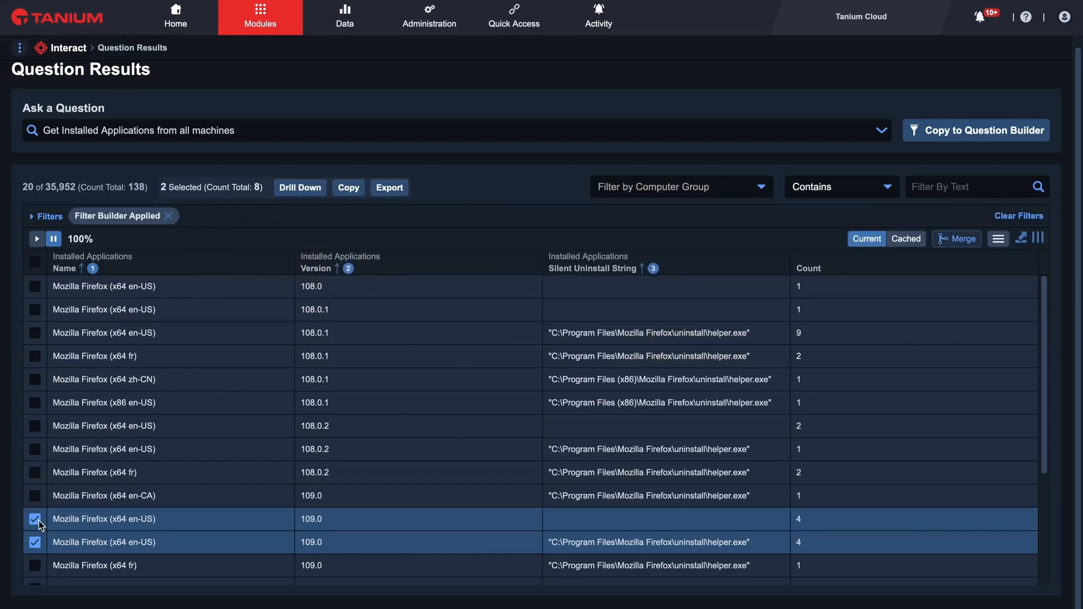
{"action": "left_click", "coordinate": [35, 542]}
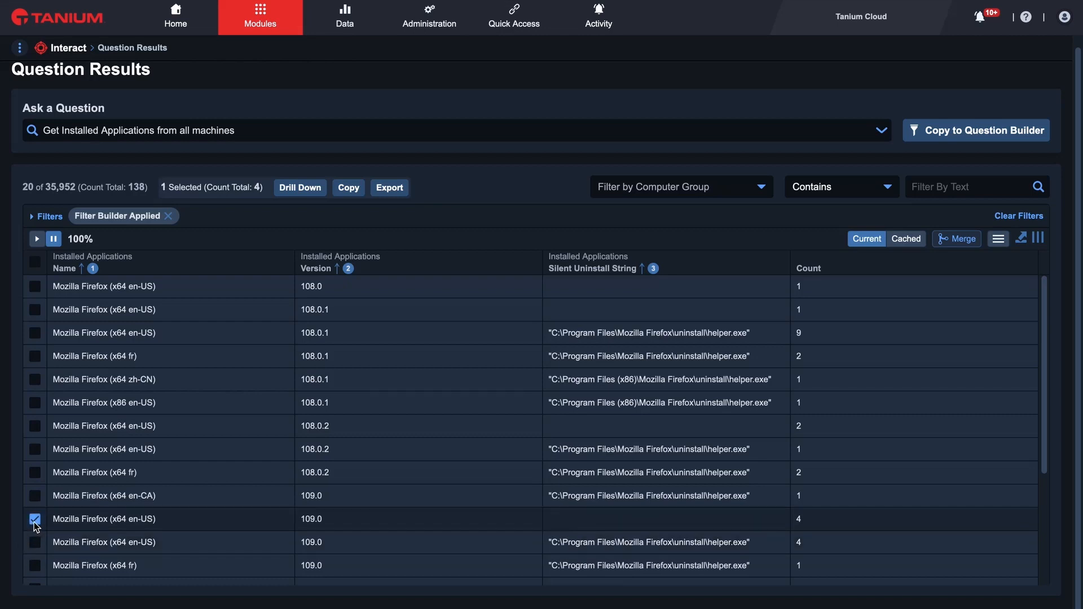
{"action": "left_click", "coordinate": [34, 520]}
- Sort the results by Version in descending order and select all five Mozilla Firefox rows with version 109.0
{"action": "left_click", "coordinate": [328, 272]}
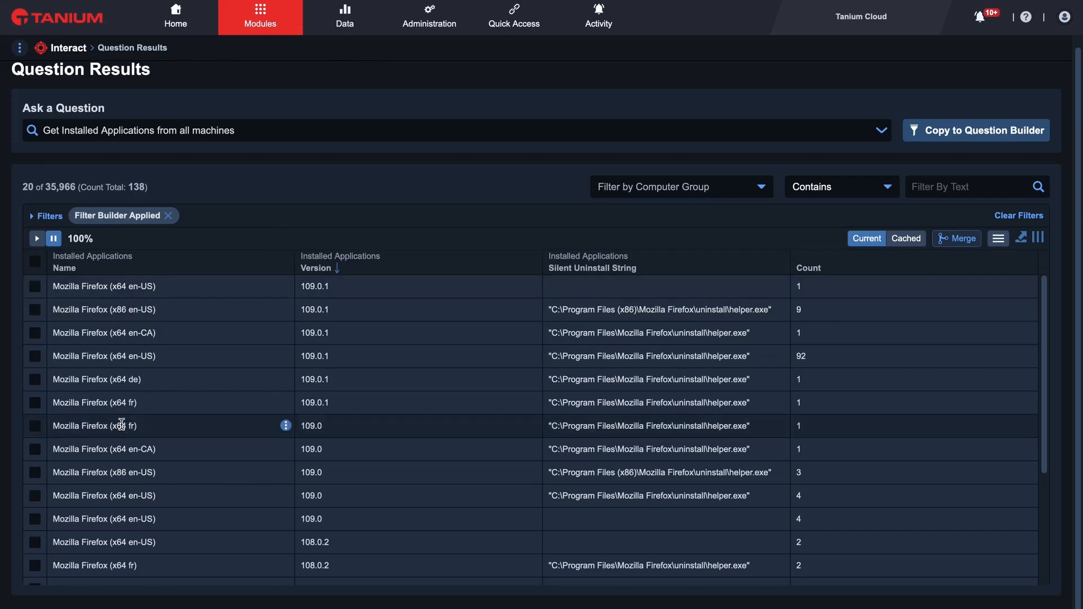
{"action": "left_click", "coordinate": [35, 451]}
{"action": "left_click", "coordinate": [35, 474]}
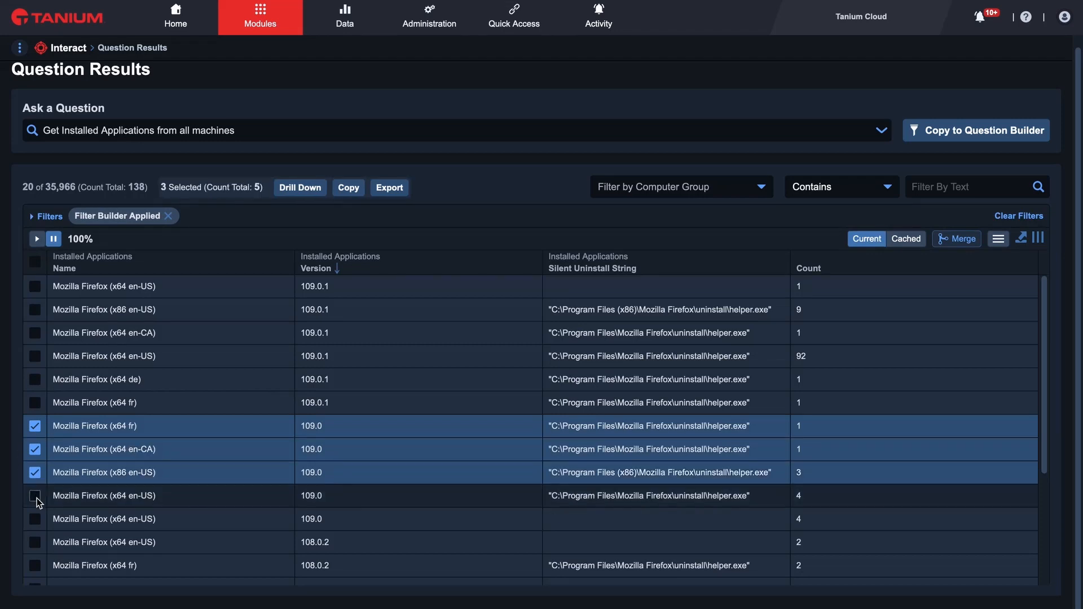
{"action": "left_click", "coordinate": [35, 497]}
{"action": "left_click", "coordinate": [35, 519]}
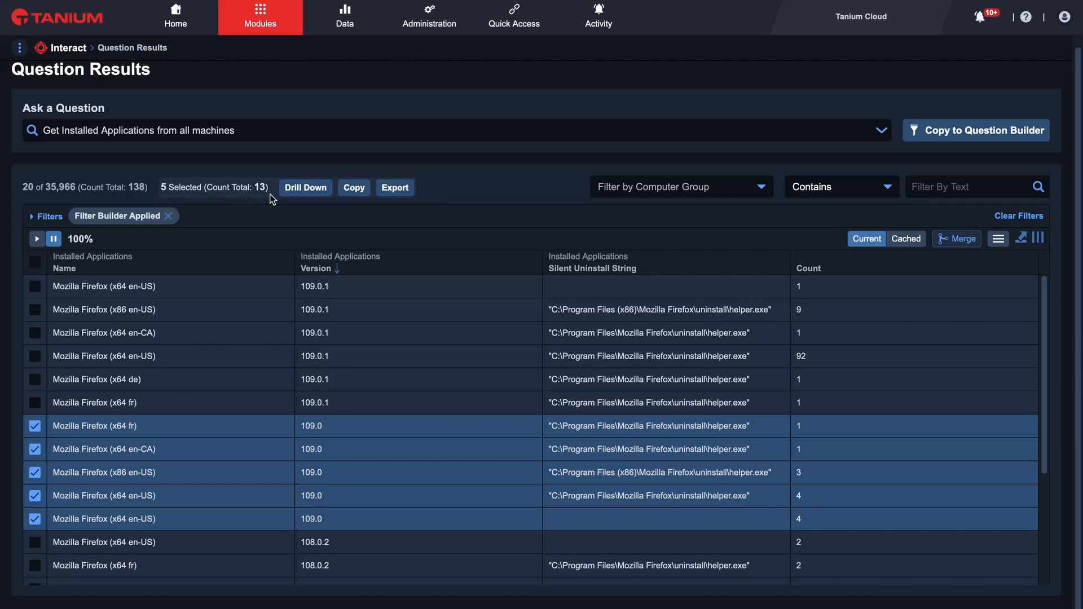
- Start a drill-down on the selected rows and review the saved questions with all questions shown, restoring the default list
{"action": "left_click", "coordinate": [305, 190]}
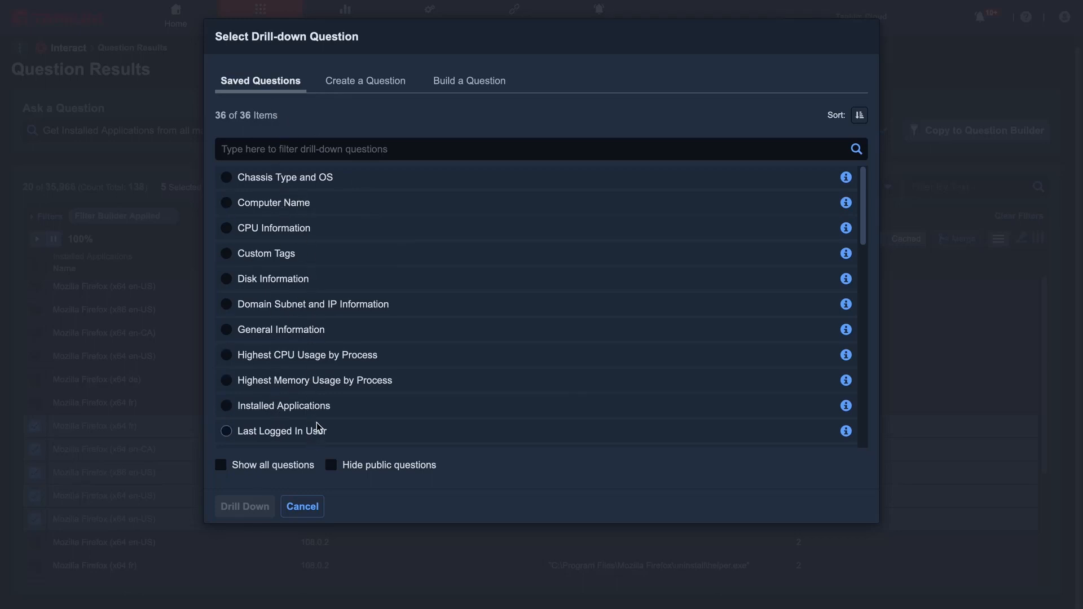
{"action": "left_click", "coordinate": [221, 468]}
{"action": "scroll", "coordinate": [298, 340], "scroll_direction": "down", "scroll_amount": 15}
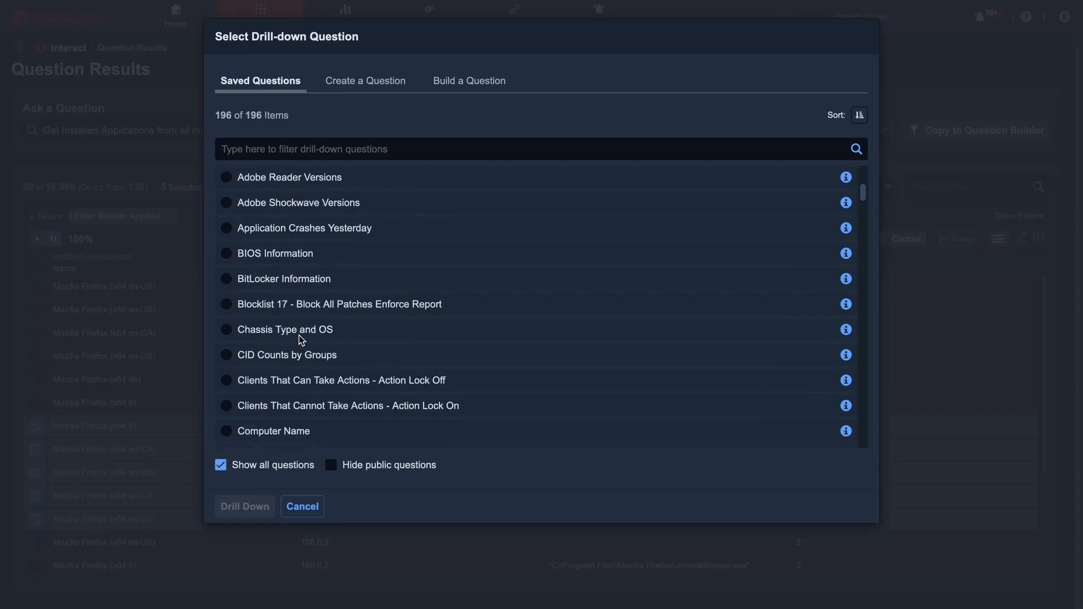
{"action": "left_click", "coordinate": [221, 465]}
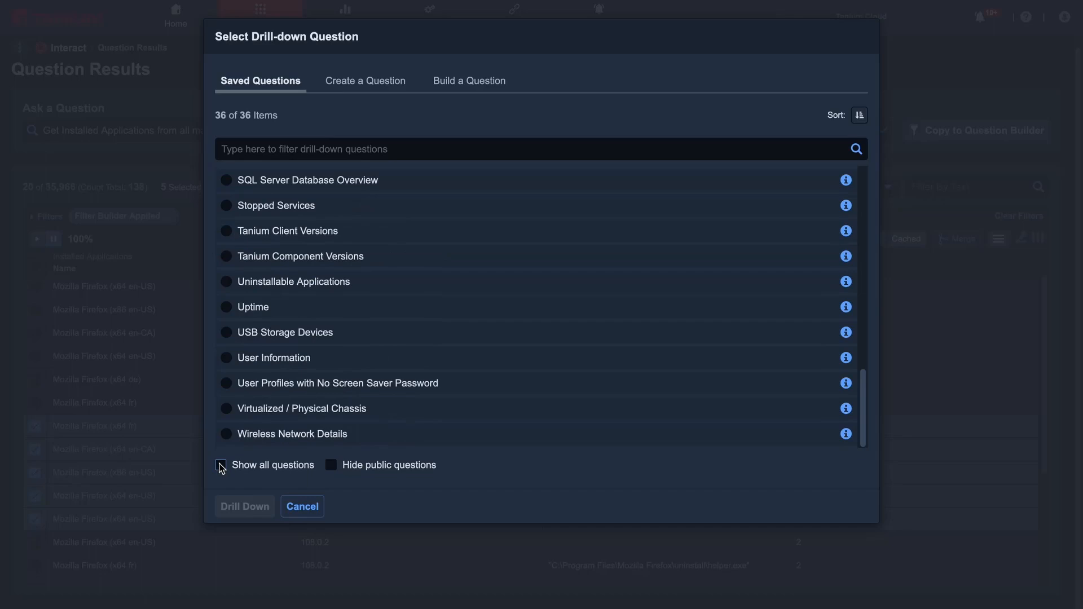
- Examine the options to create or build a custom drill-down question, and return to the saved questions
{"action": "left_click", "coordinate": [358, 90]}
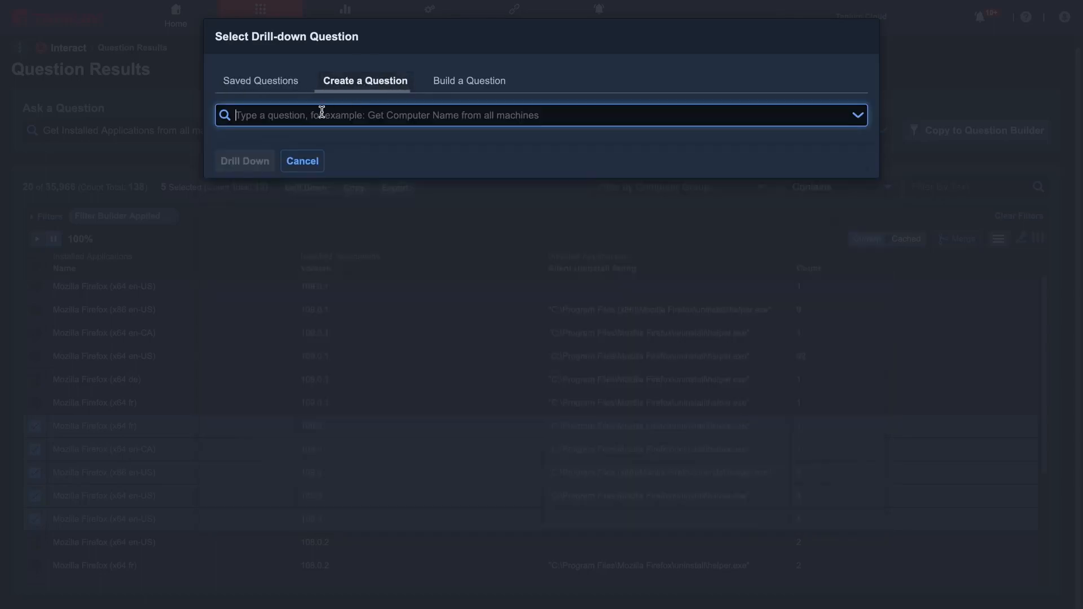
{"action": "left_click", "coordinate": [293, 116]}
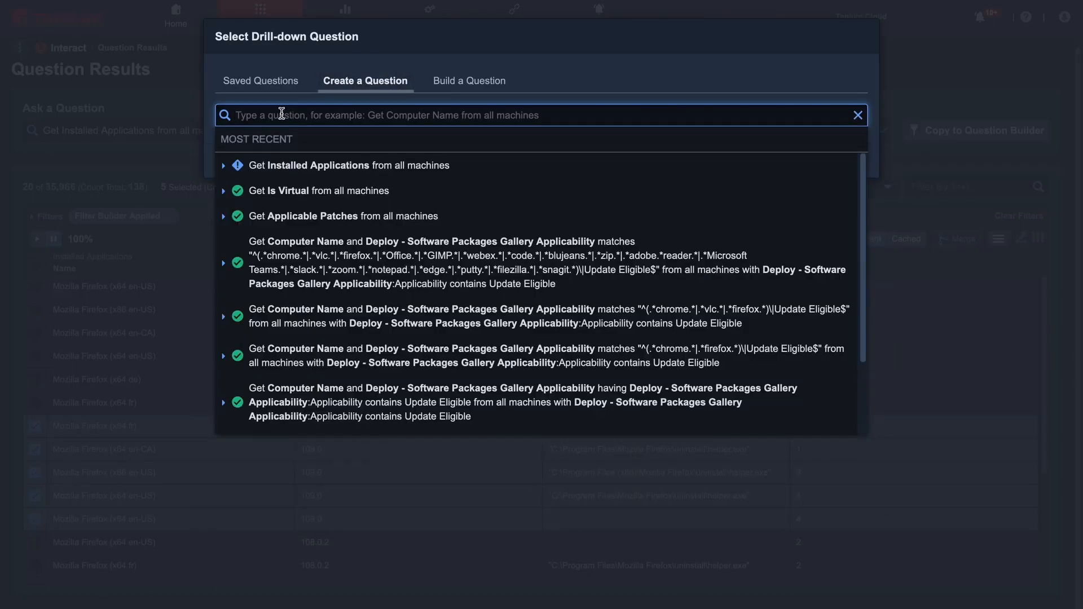
{"action": "left_click", "coordinate": [255, 100]}
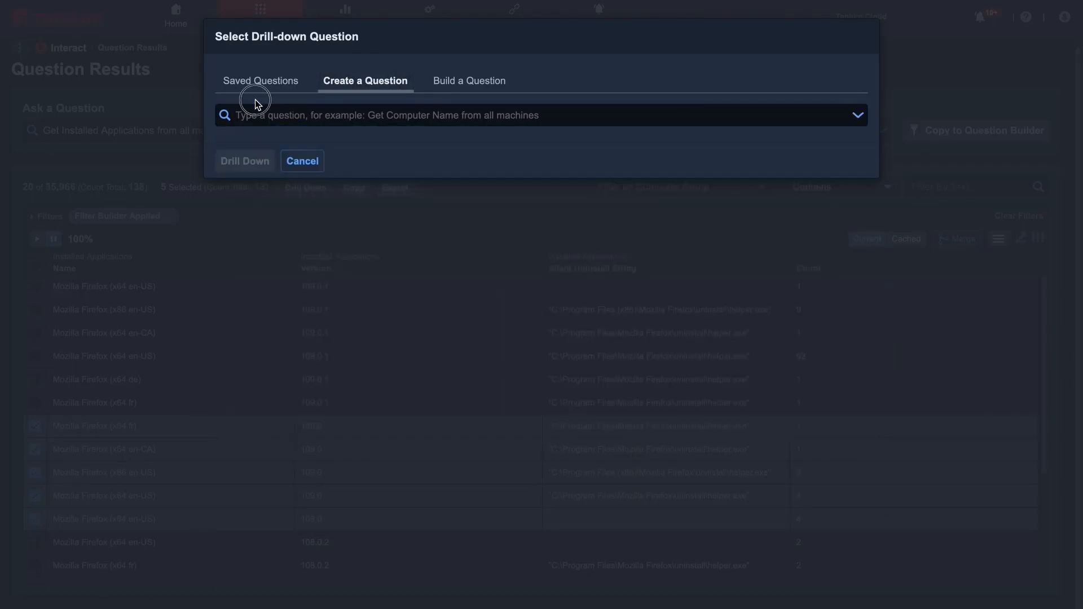
{"action": "left_click", "coordinate": [471, 88]}
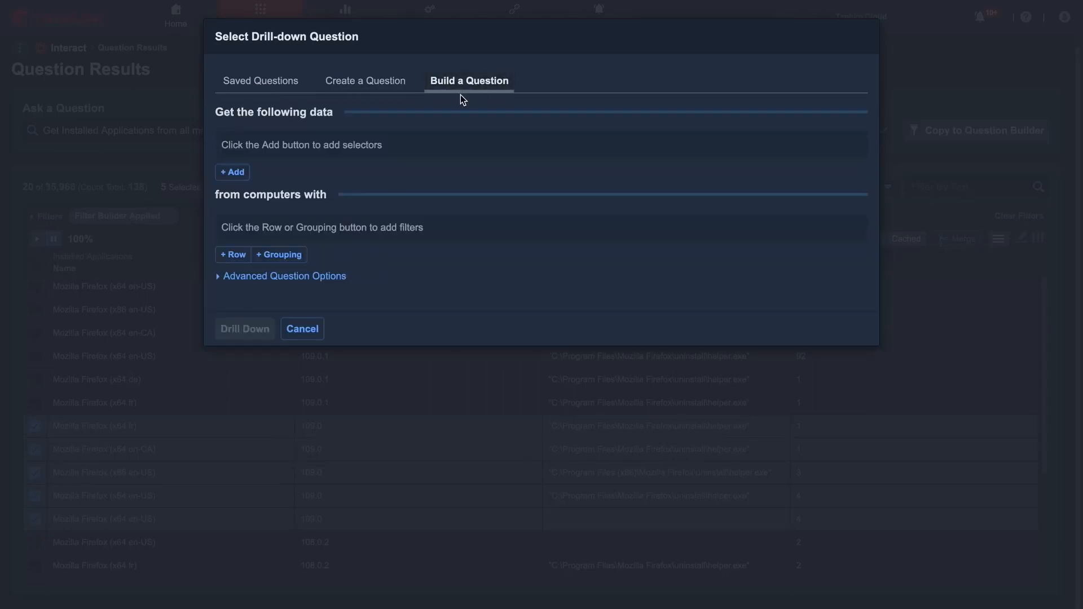
{"action": "left_click", "coordinate": [249, 84]}
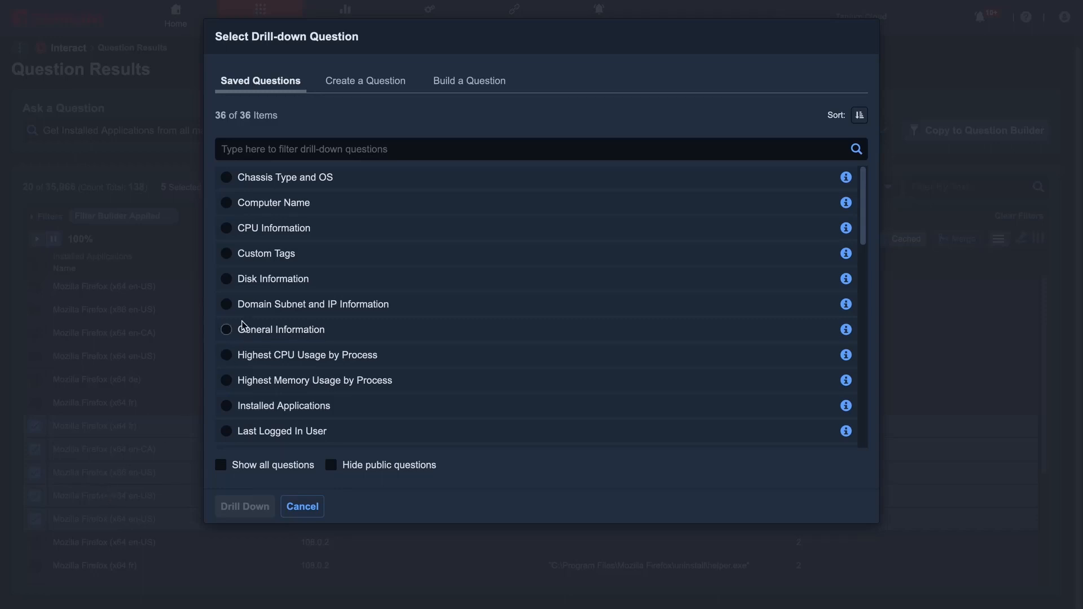
- Drill down into the selected Firefox rows with the General Information saved question
{"action": "left_click", "coordinate": [227, 205]}
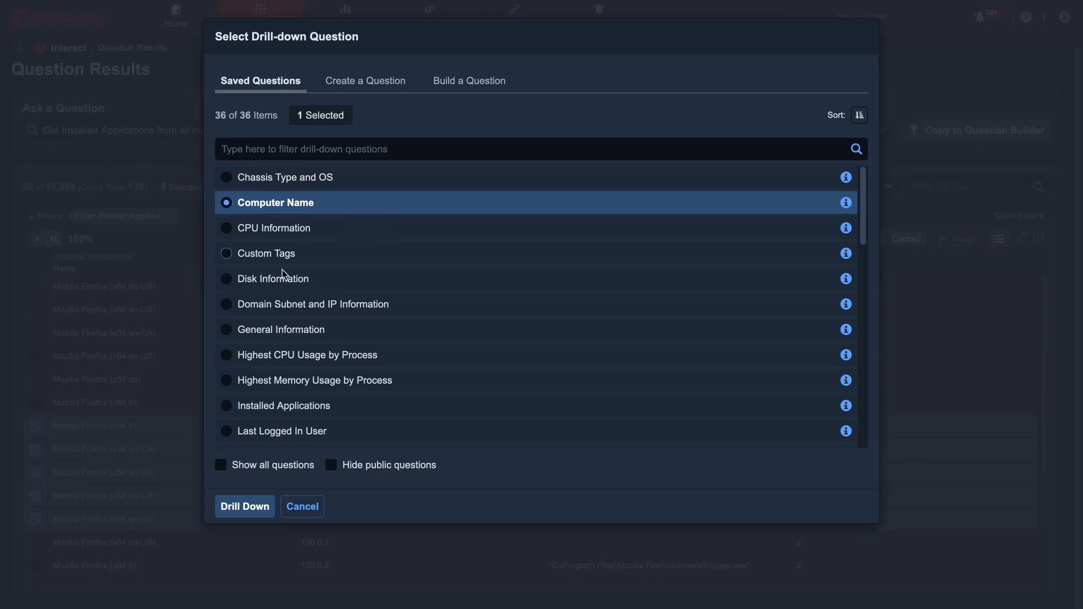
{"action": "left_click", "coordinate": [228, 332]}
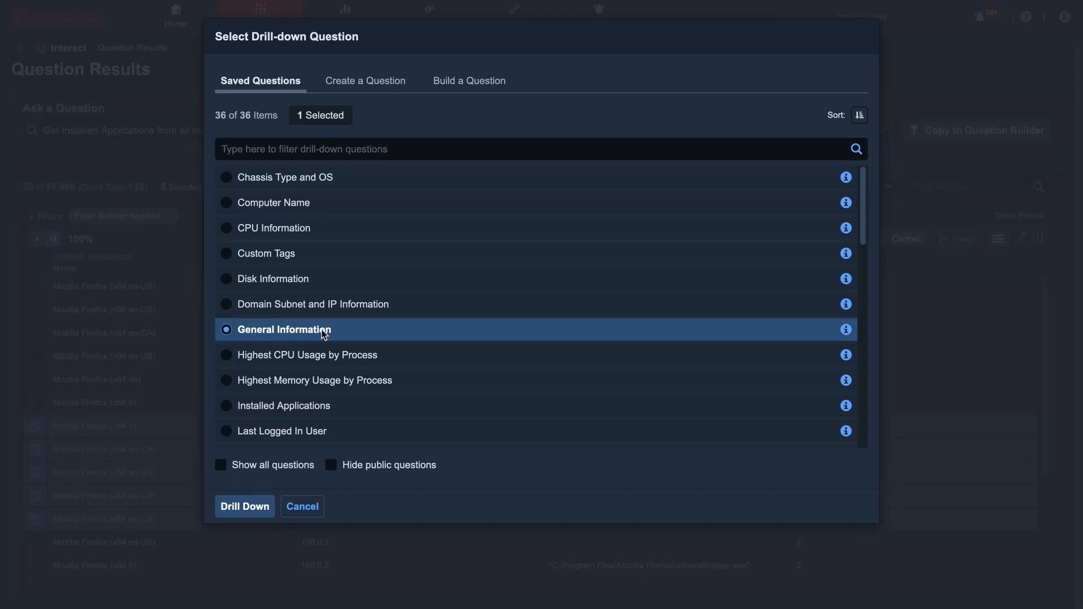
{"action": "left_click", "coordinate": [252, 513]}
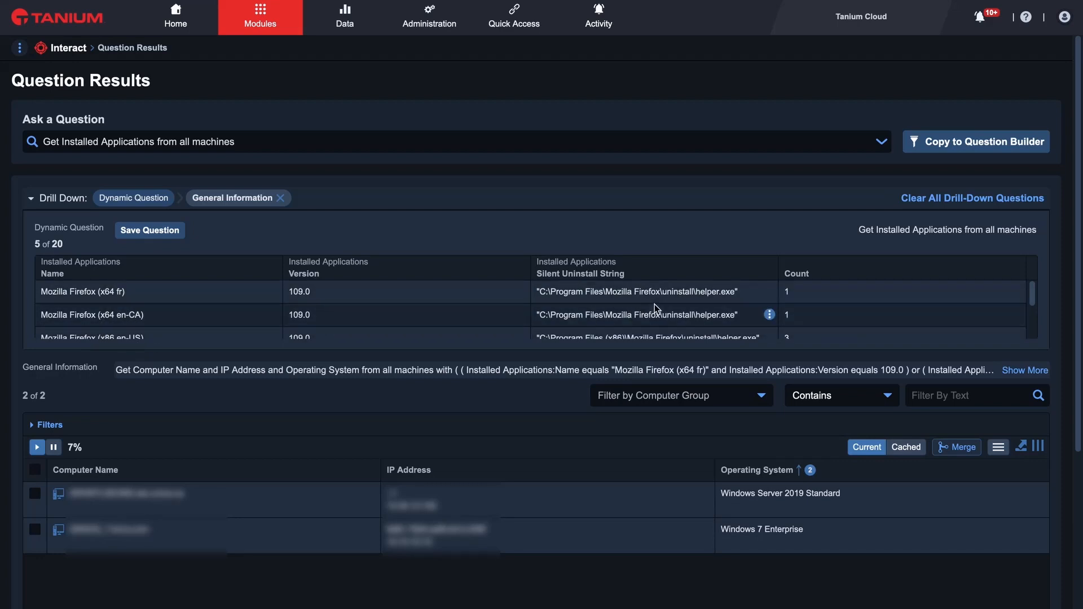
{"action": "mouse_move", "coordinate": [1035, 296]}
{"action": "left_mouse_down"}
{"action": "mouse_move", "coordinate": [1038, 321]}
{"action": "mouse_move", "coordinate": [1037, 293]}
{"action": "left_mouse_up"}
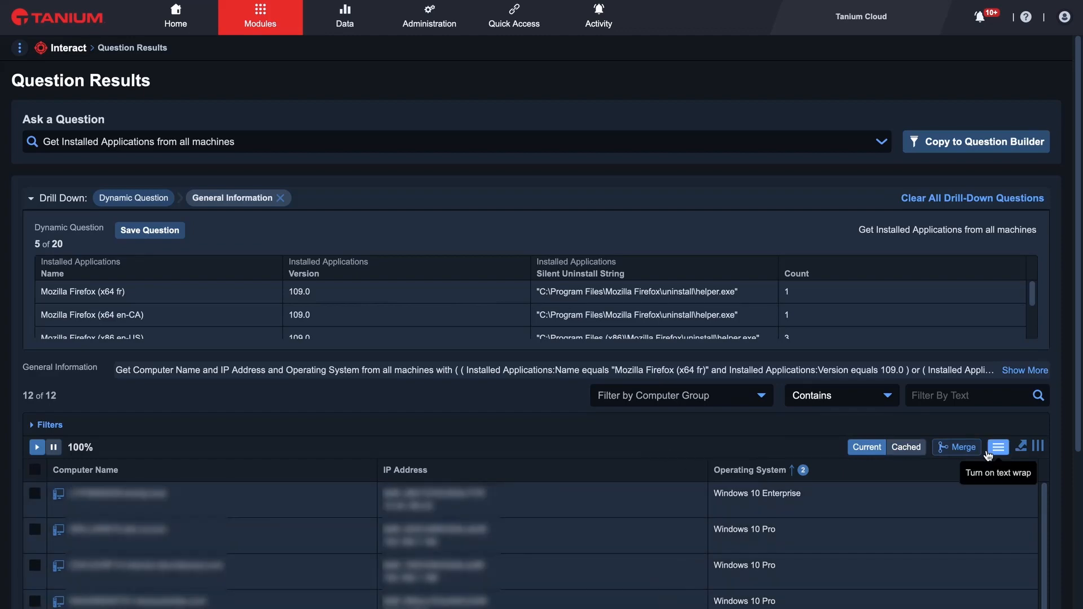
- Merge the created question "Get Is Virtual from all machines" into the General Information results
{"action": "left_click", "coordinate": [962, 447]}
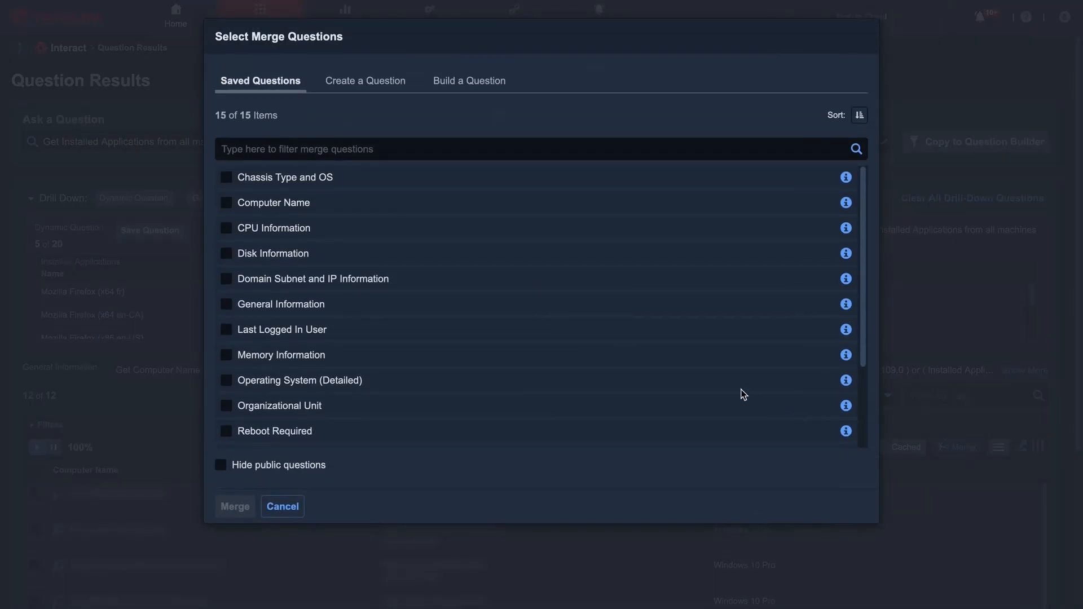
{"action": "left_click", "coordinate": [372, 86]}
{"action": "left_click", "coordinate": [326, 117]}
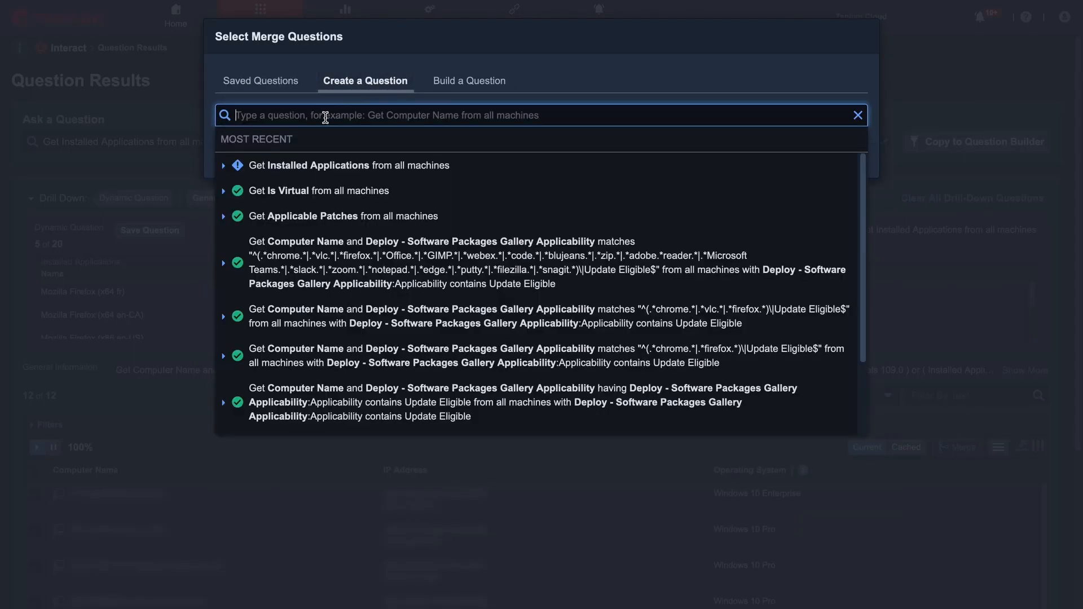
{"action": "type", "text": "virtual"}
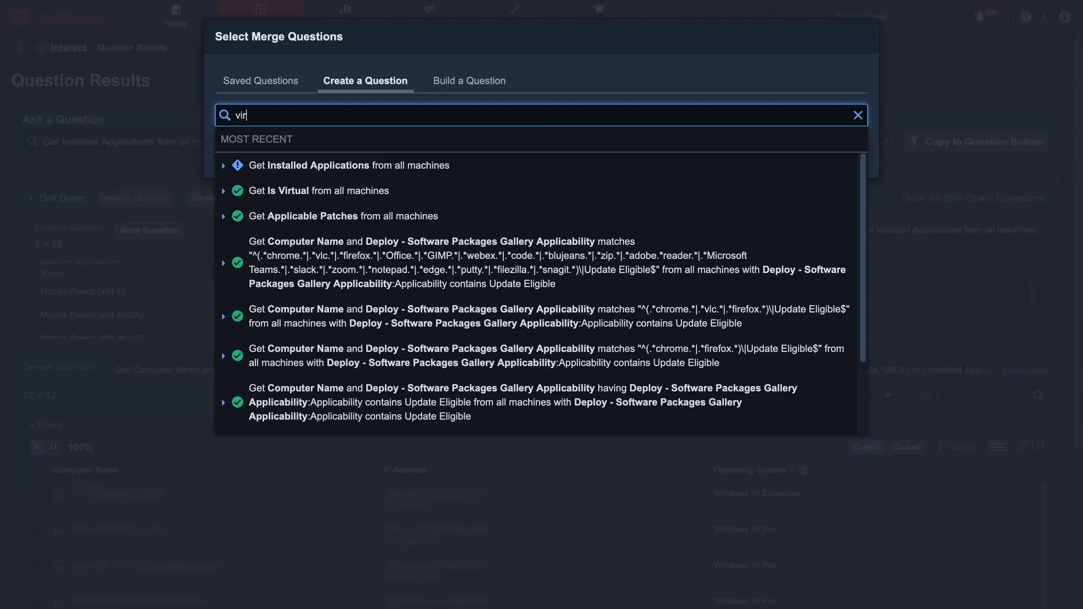
{"action": "key", "text": "Down"}
{"action": "key", "text": "Down"}
{"action": "key", "text": "Up"}
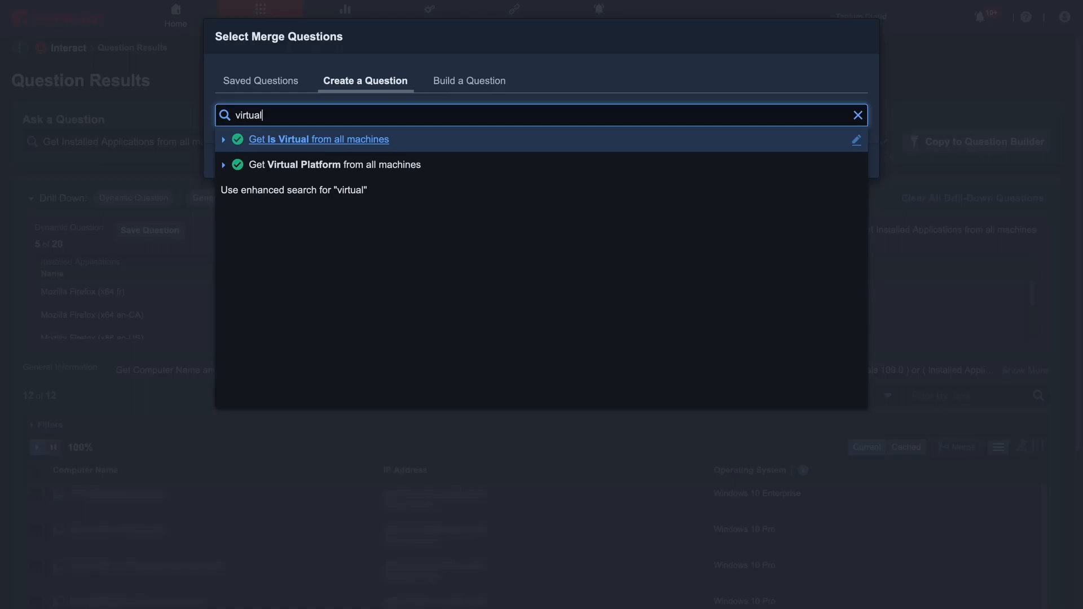
{"action": "key", "text": "Return"}
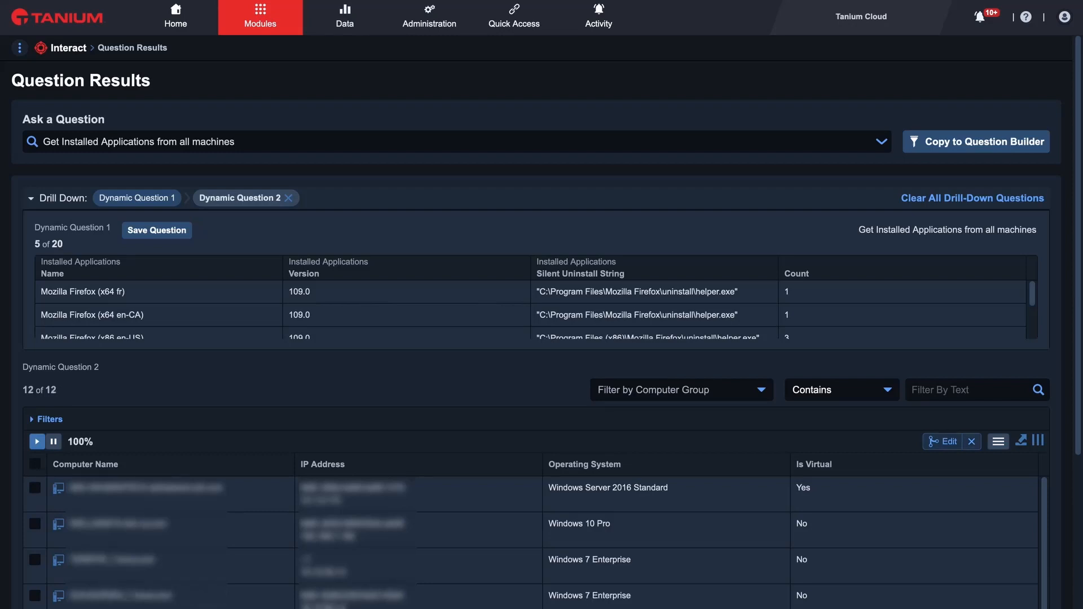
- Remove all merged questions and the General Information drill-down, returning to the filtered Firefox results
{"action": "left_click", "coordinate": [971, 442]}
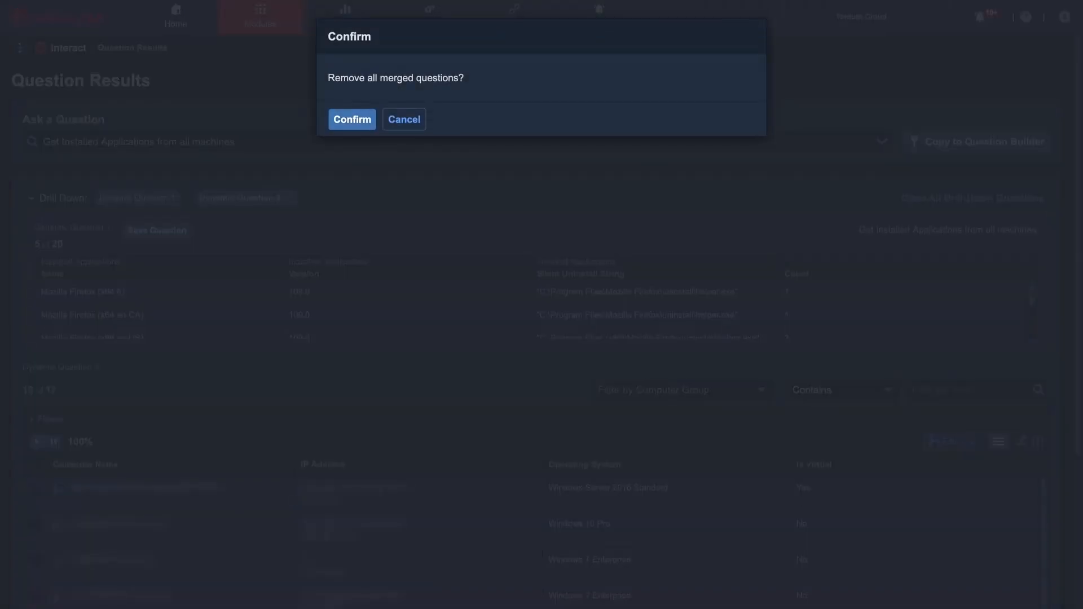
{"action": "left_click", "coordinate": [352, 120]}
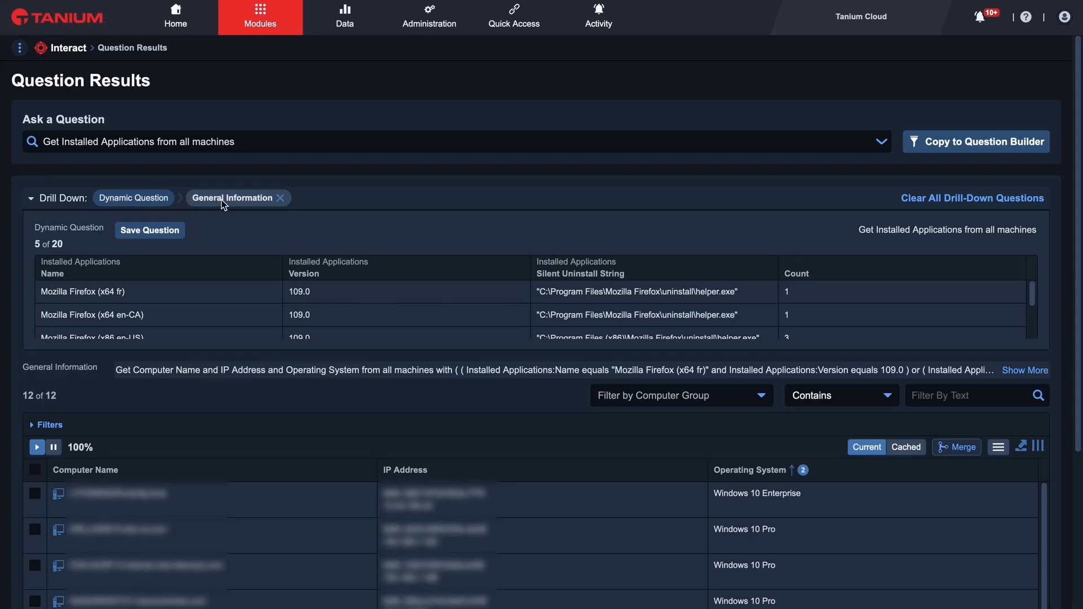
{"action": "left_click", "coordinate": [281, 200]}
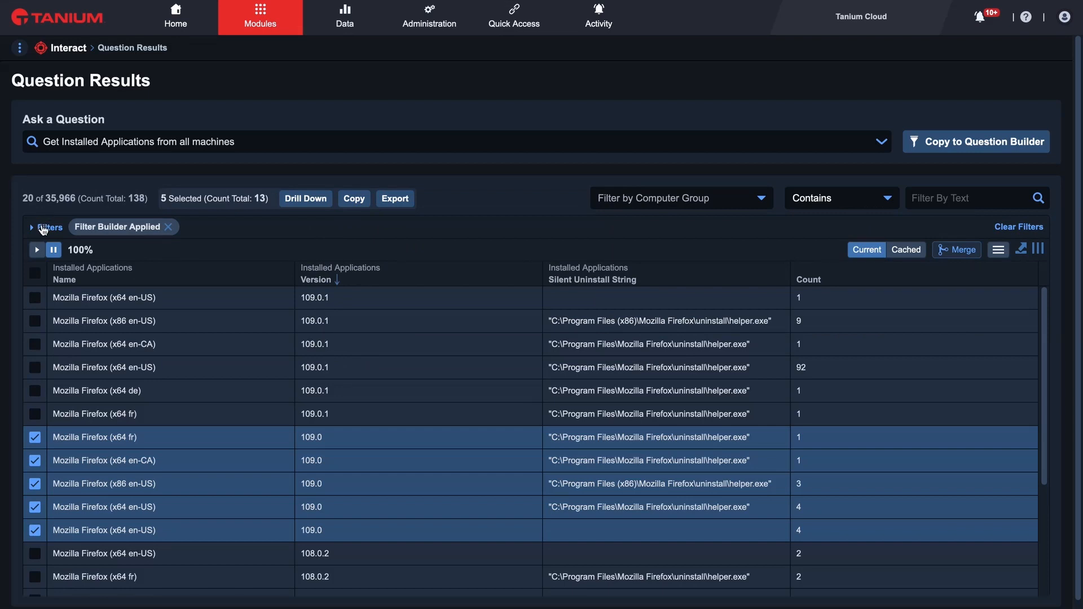
- Examine the file name and formatting options for exporting all result rows, and cancel the export
{"action": "left_click", "coordinate": [929, 199]}
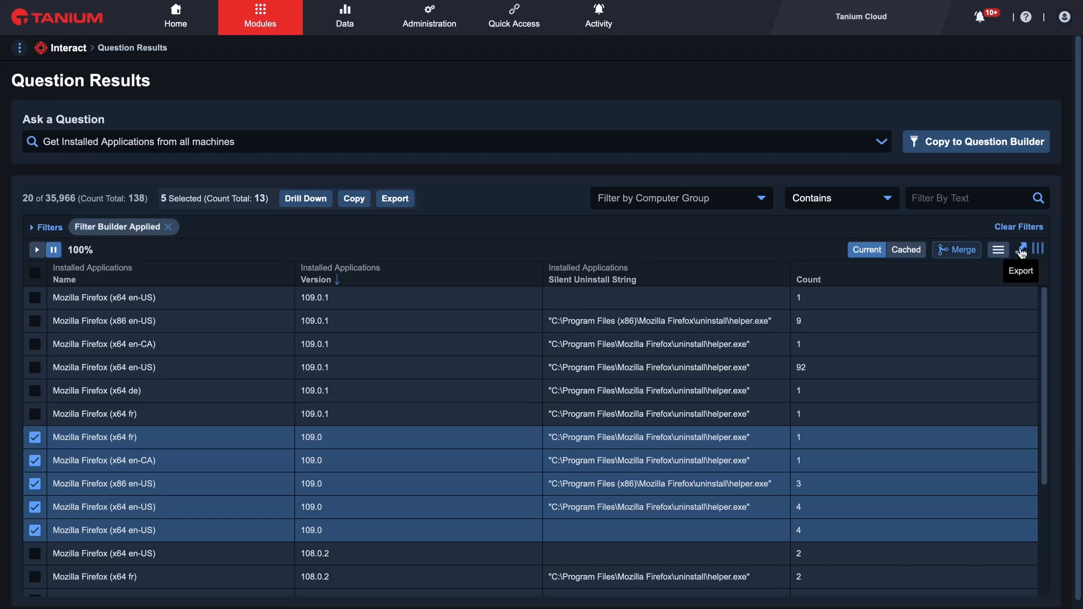
{"action": "left_click", "coordinate": [1022, 252]}
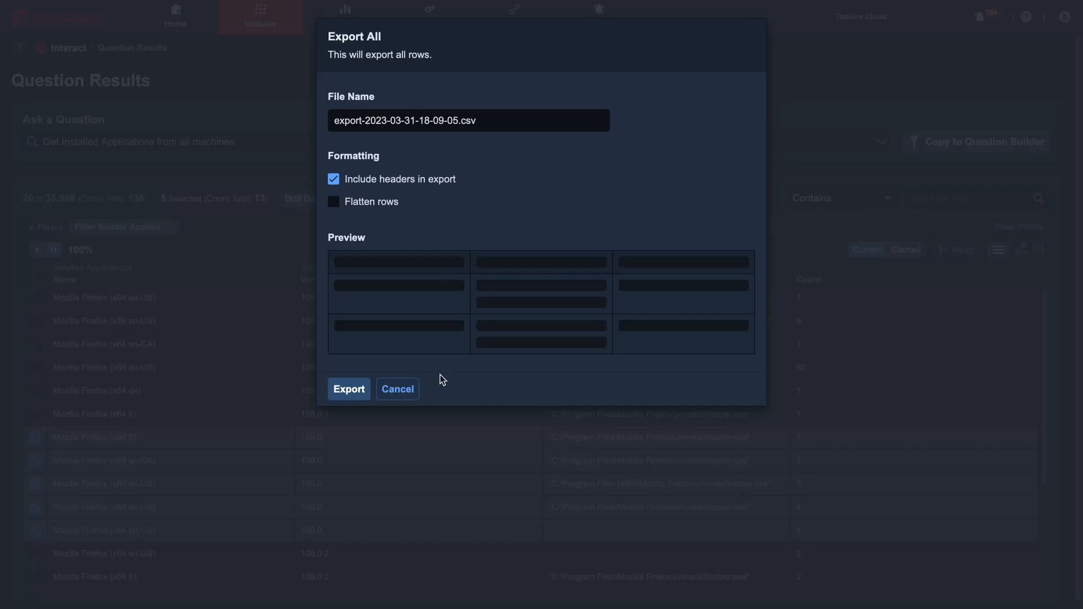
{"action": "left_click", "coordinate": [401, 392]}
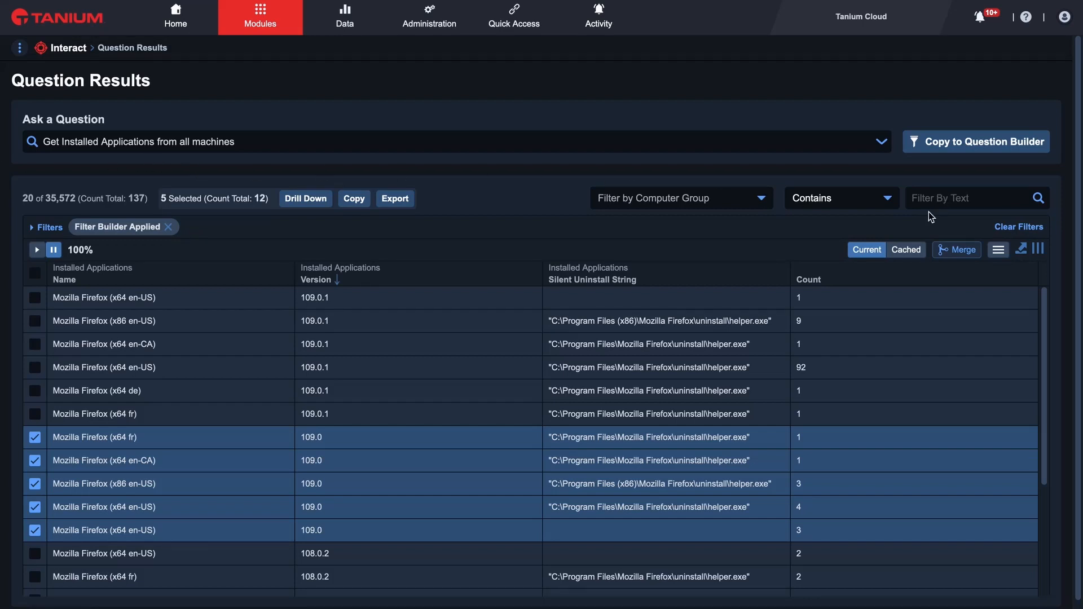
- Examine the option to build a question for drilling down into the selected Firefox rows, and cancel the drill-down
{"action": "left_click", "coordinate": [315, 203]}
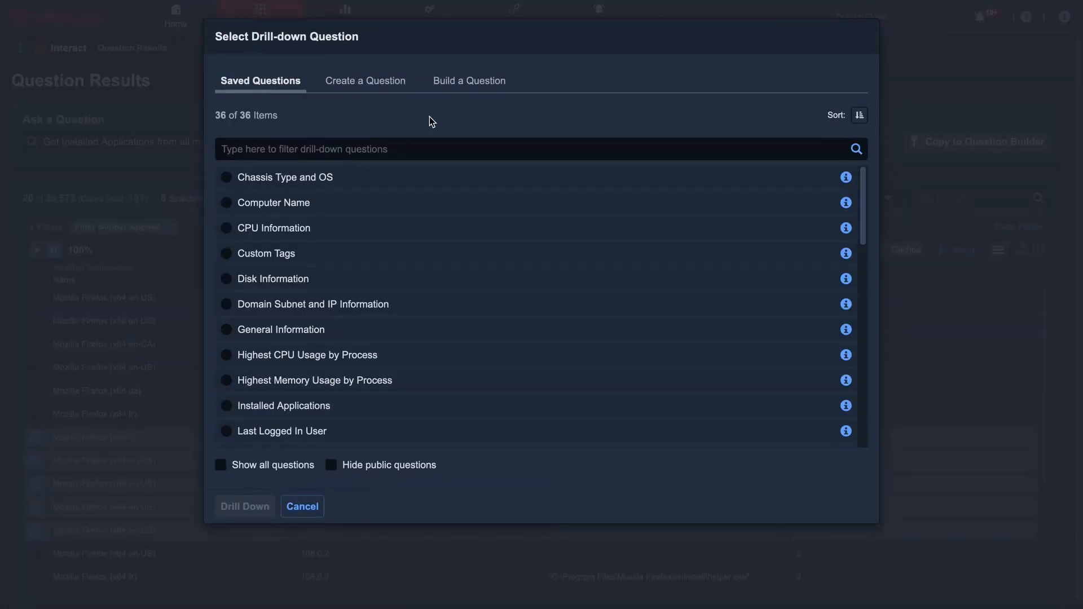
{"action": "left_click", "coordinate": [470, 84]}
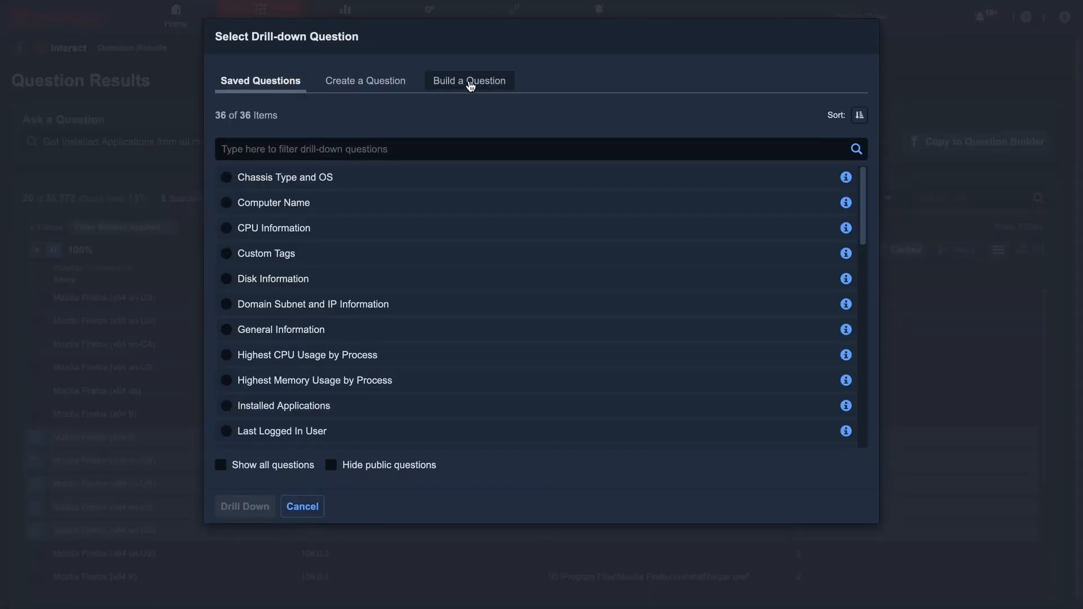
{"action": "left_click", "coordinate": [293, 331]}
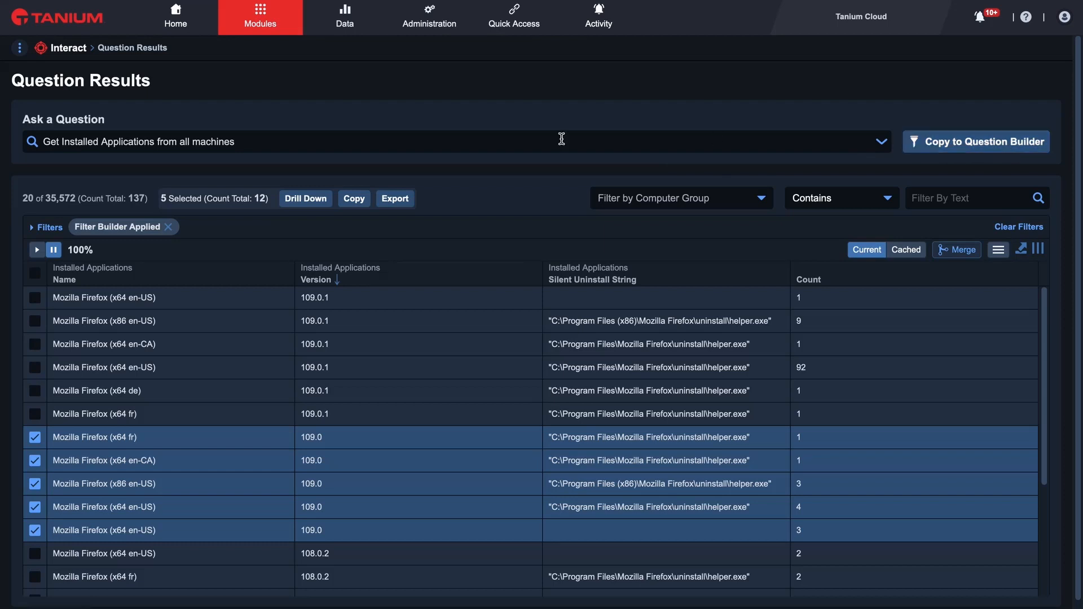
{"action": "left_click", "coordinate": [247, 142]}
{"action": "triple_click", "coordinate": [42, 146]}
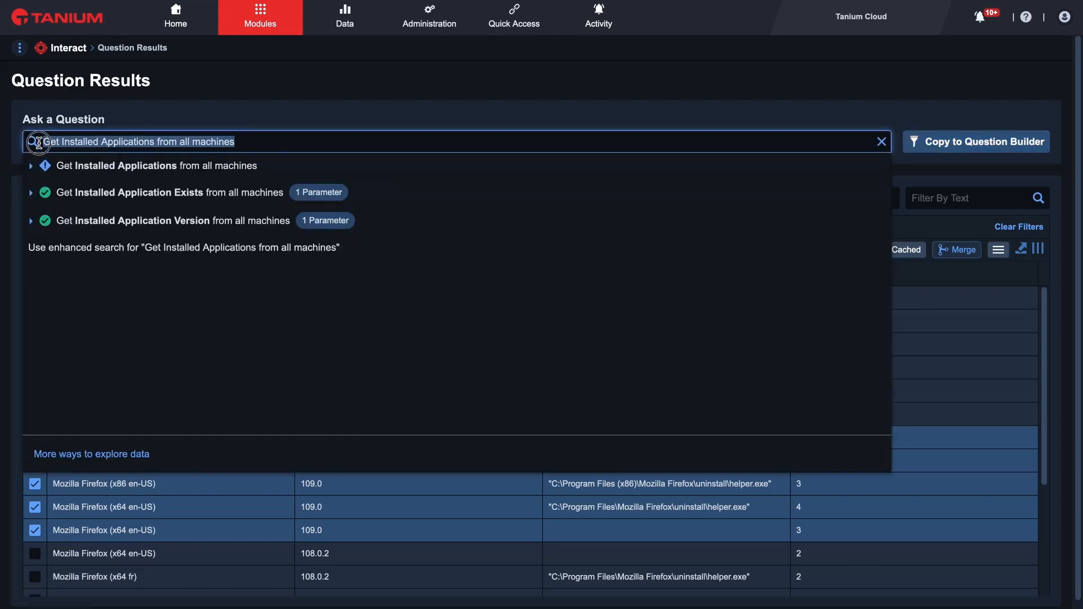
{"action": "left_click", "coordinate": [145, 124]}
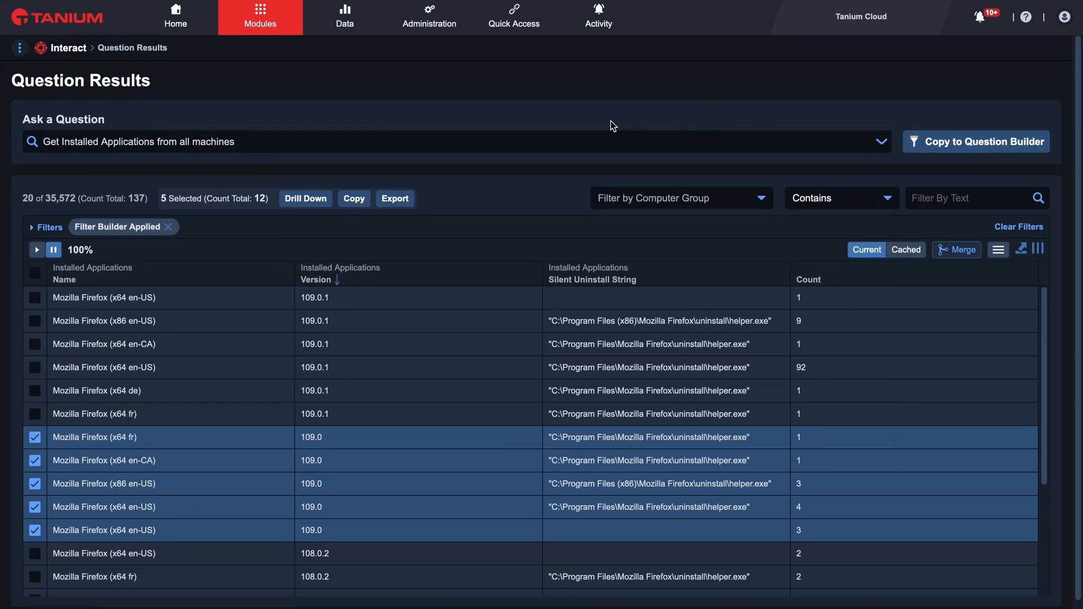
- Go to the Interact overview page and open an empty Question Builder
{"action": "mouse_move", "coordinate": [246, 25]}
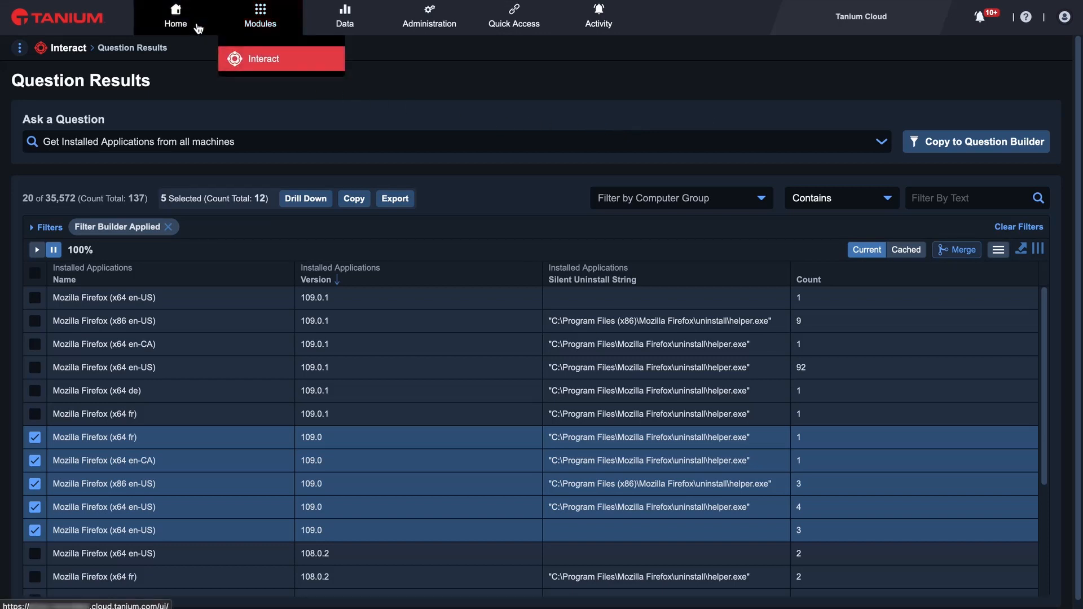
{"action": "mouse_move", "coordinate": [266, 58]}
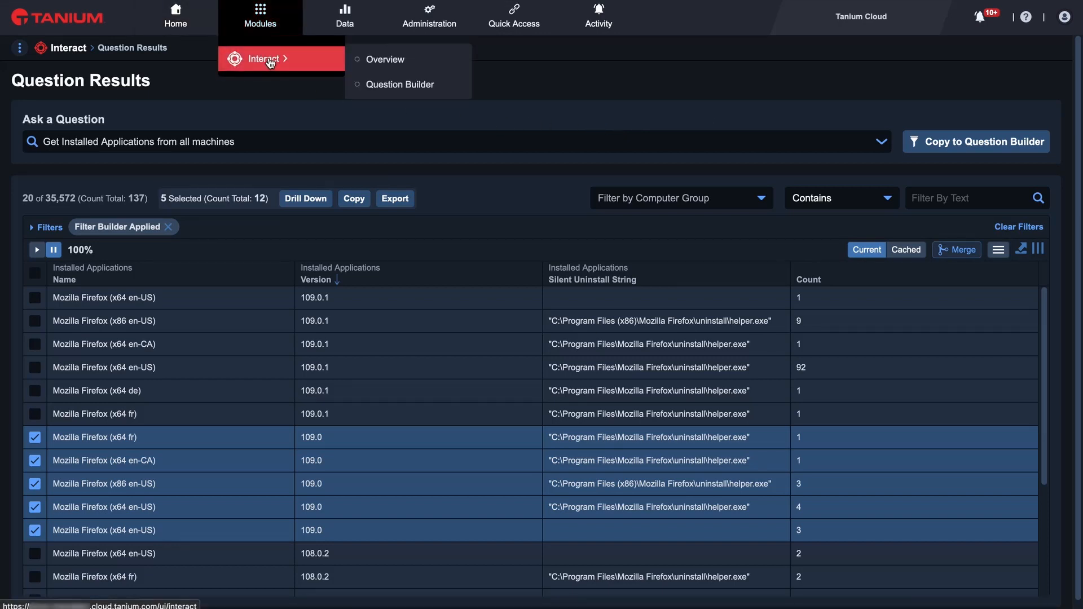
{"action": "left_click", "coordinate": [269, 60]}
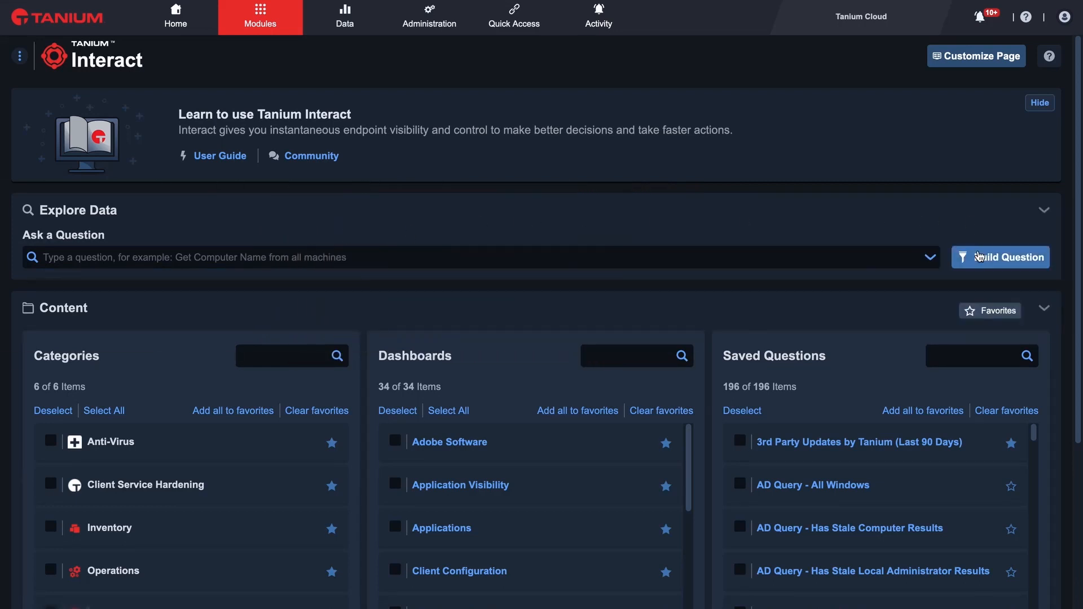
{"action": "left_click", "coordinate": [980, 257]}
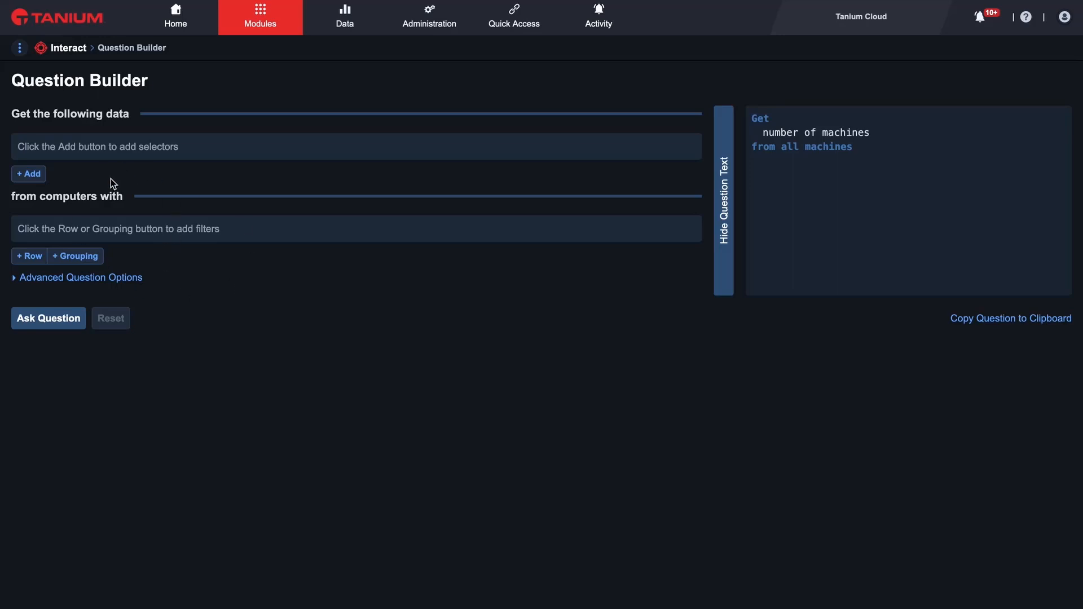
- Add a data selector to the question using the Installed Applications sensor
{"action": "left_click", "coordinate": [41, 180]}
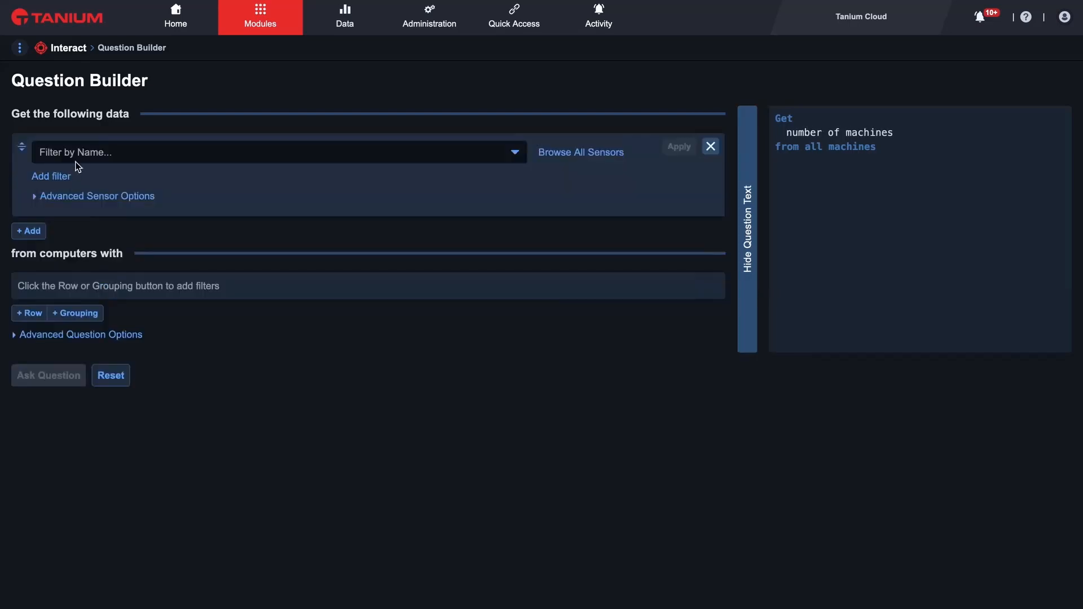
{"action": "left_click", "coordinate": [86, 156]}
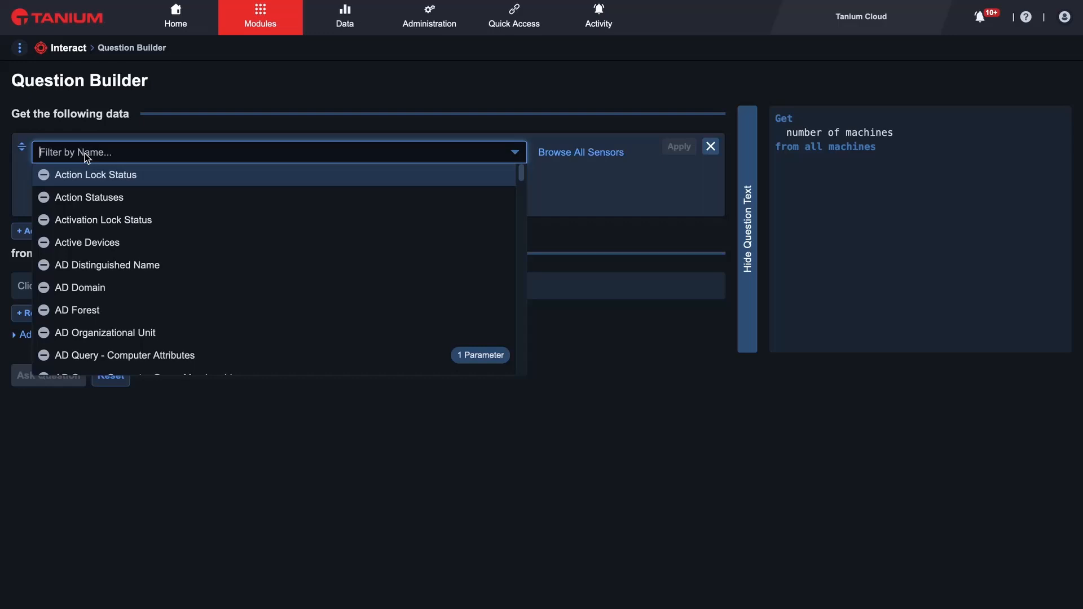
{"action": "type", "text": "installed"}
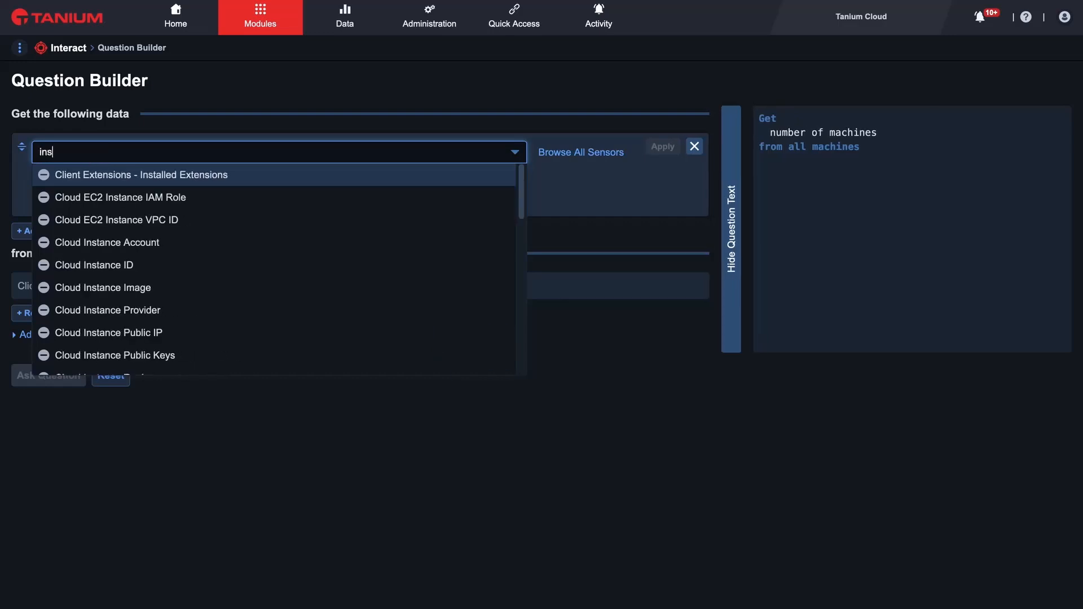
{"action": "key", "text": "Down"}
{"action": "key", "text": "Down"}
{"action": "key", "text": "Down"}
{"action": "key", "text": "Down"}
{"action": "key", "text": "Down"}
{"action": "key", "text": "Down"}
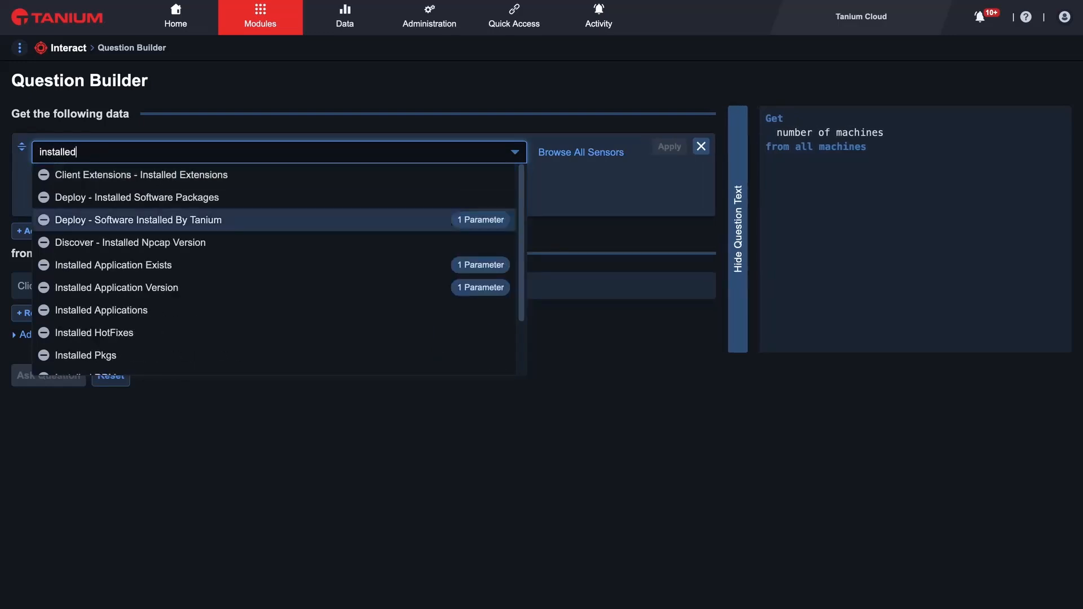
{"action": "key", "text": "Return"}
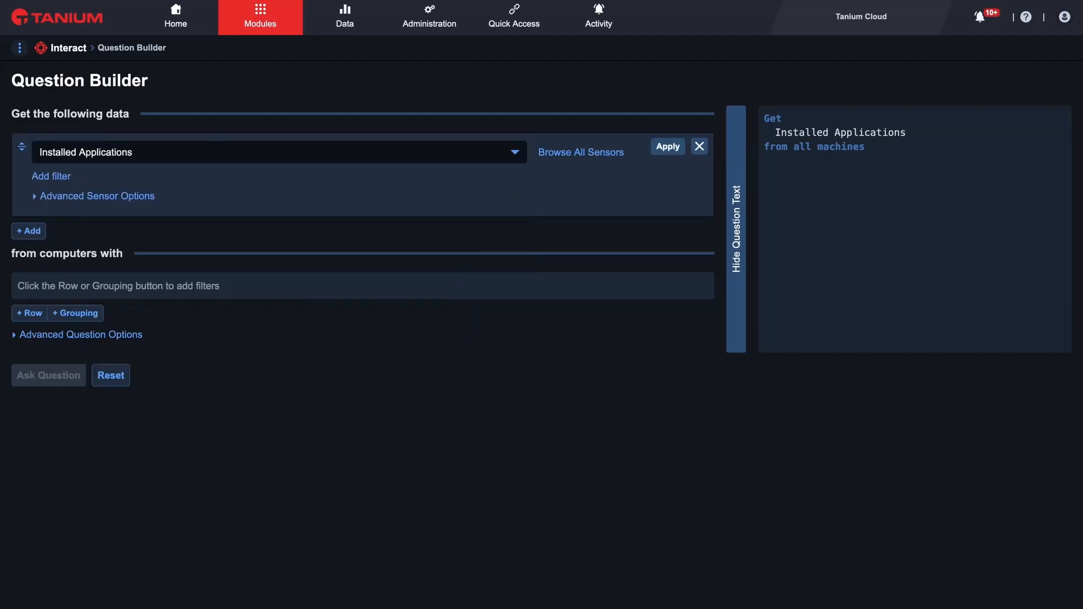
- Add a row filter to the Installed Applications selector for rows that contain "chrome", apply it and ask the question
{"action": "left_click", "coordinate": [62, 177]}
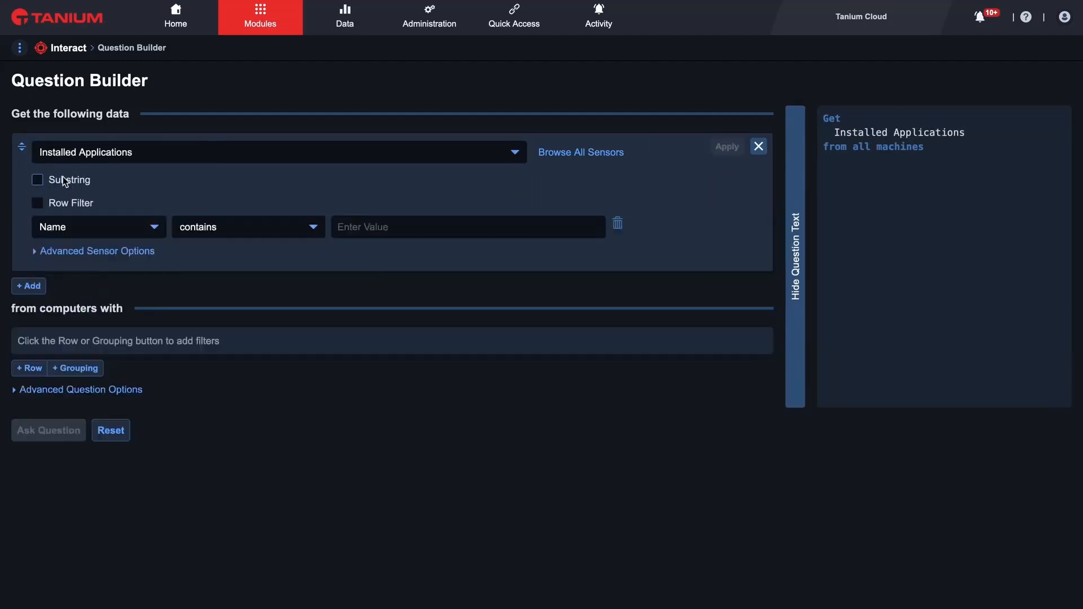
{"action": "left_click", "coordinate": [38, 203]}
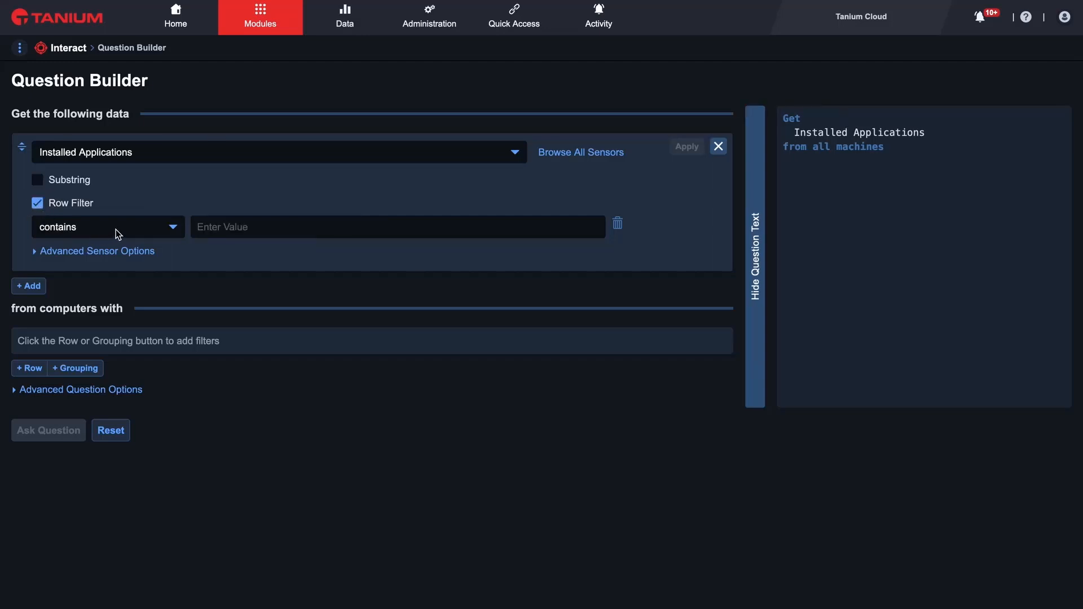
{"action": "left_click", "coordinate": [211, 227]}
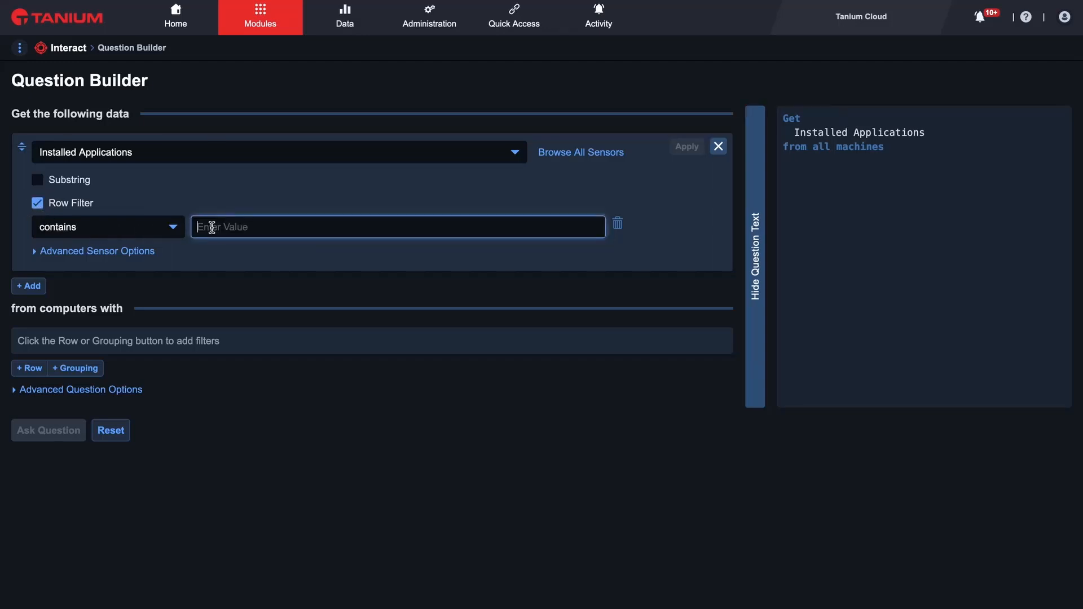
{"action": "type", "text": "chrome"}
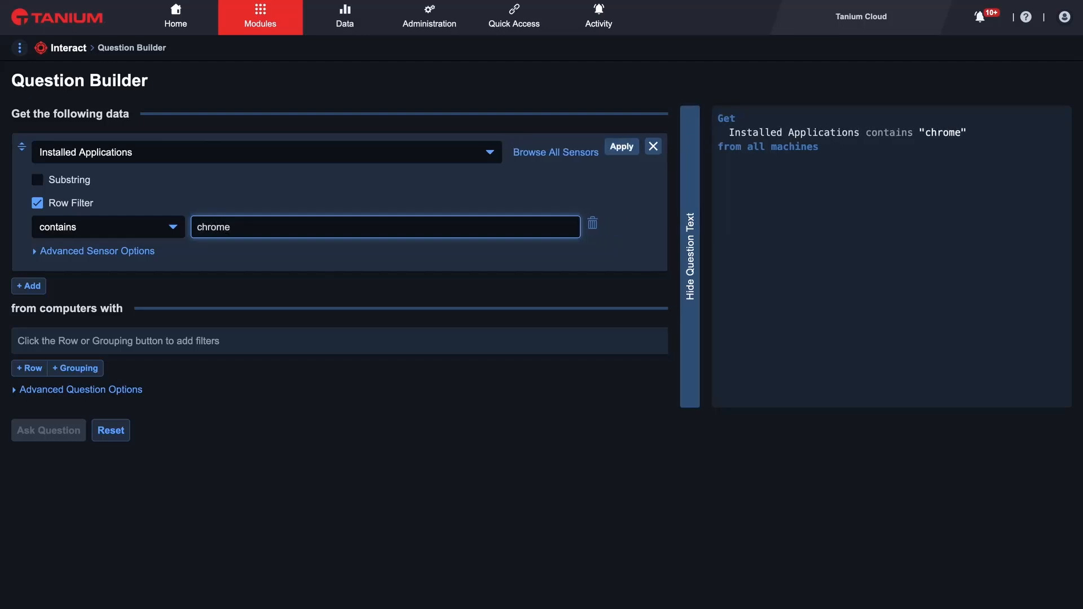
{"action": "left_click", "coordinate": [622, 146]}
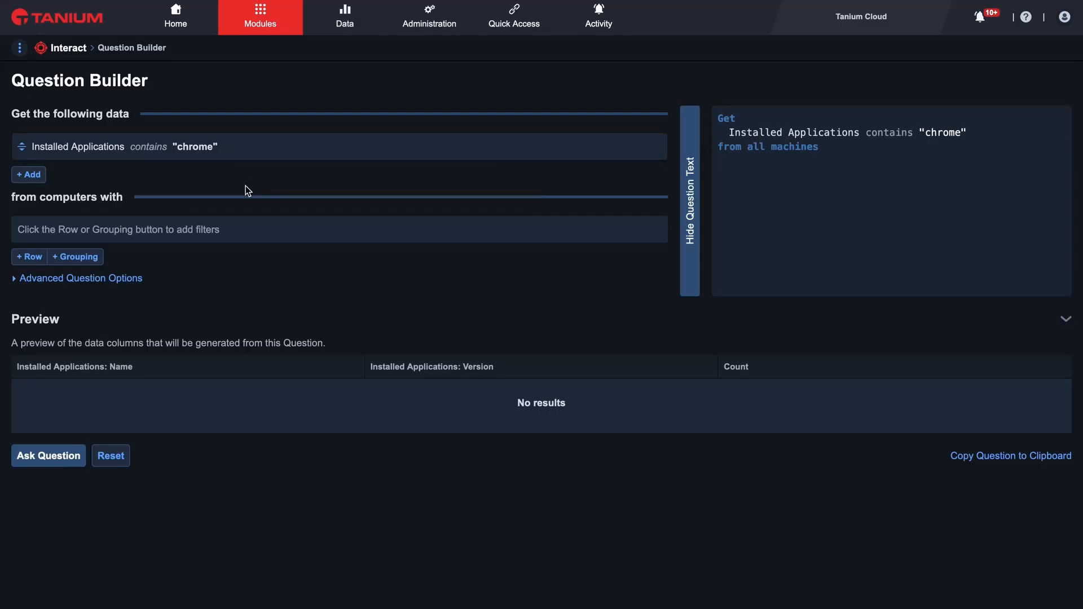
{"action": "left_click", "coordinate": [60, 456]}
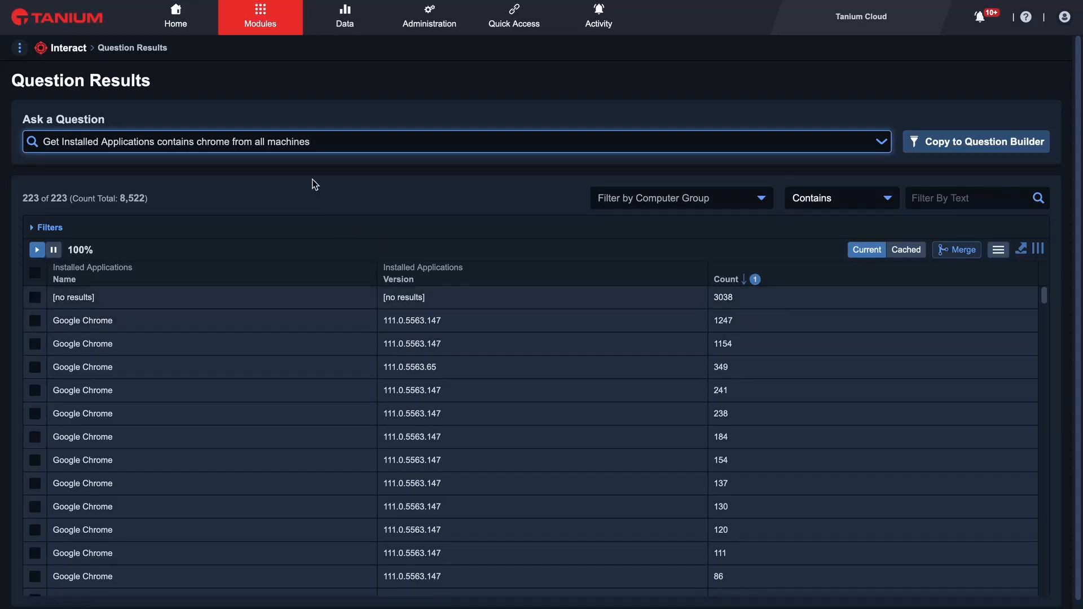
- Copy the Chrome question back to the Question Builder and add a computer filter row based on the Installed Applications sensor
{"action": "left_click_drag", "start_coordinate": [231, 142], "coordinate": [326, 138]}
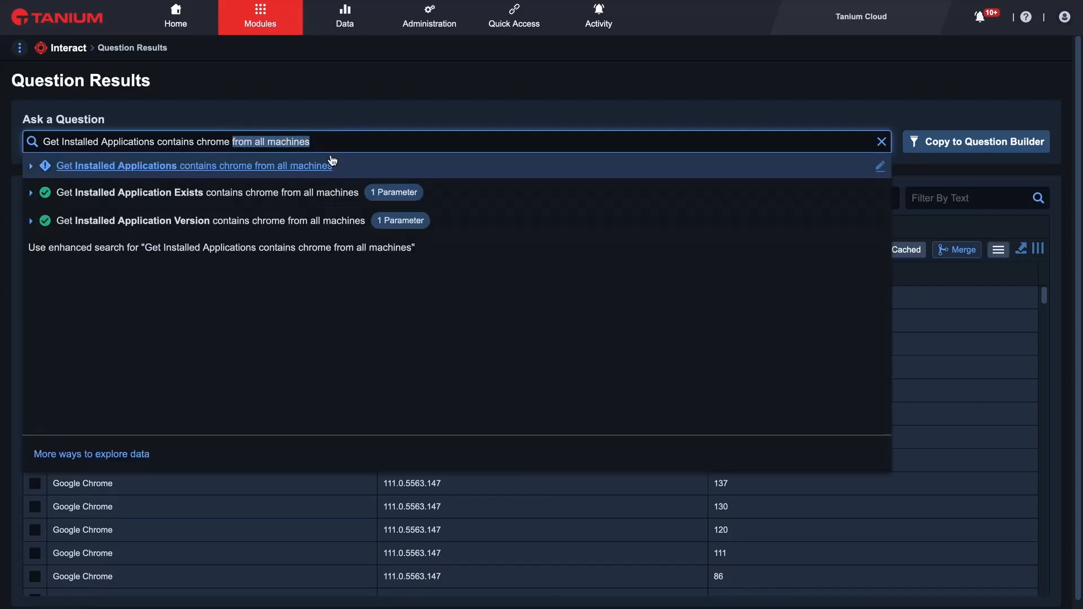
{"action": "left_click", "coordinate": [317, 121]}
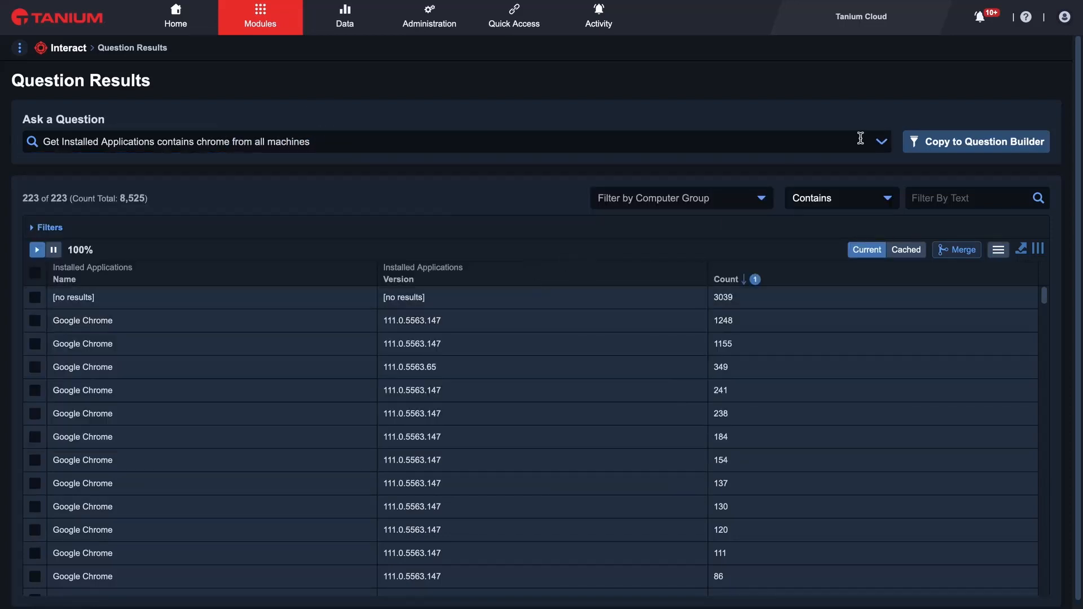
{"action": "left_click", "coordinate": [960, 144]}
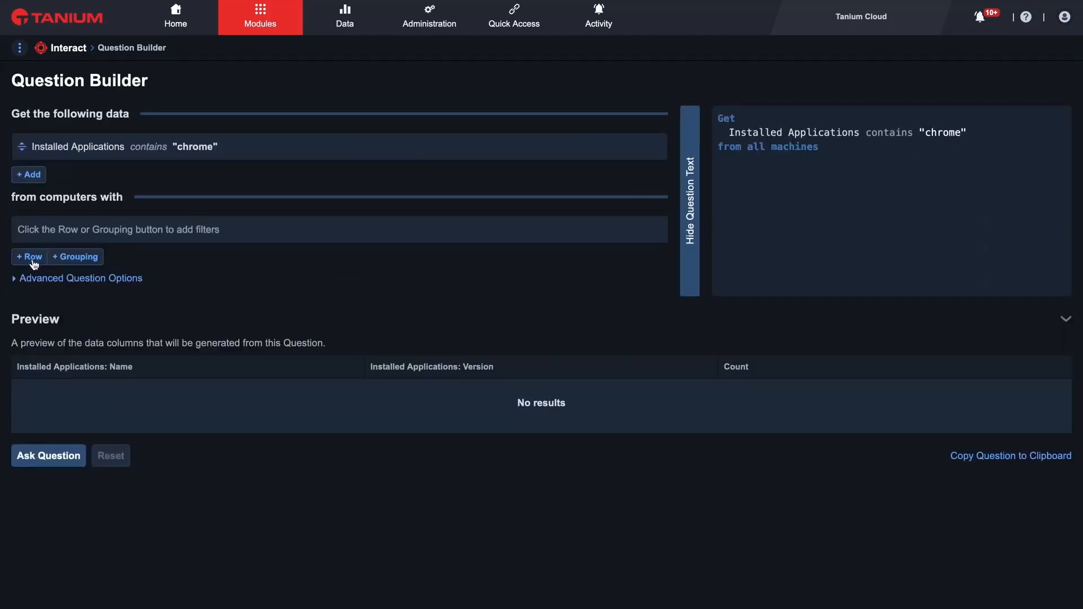
{"action": "left_click", "coordinate": [32, 257]}
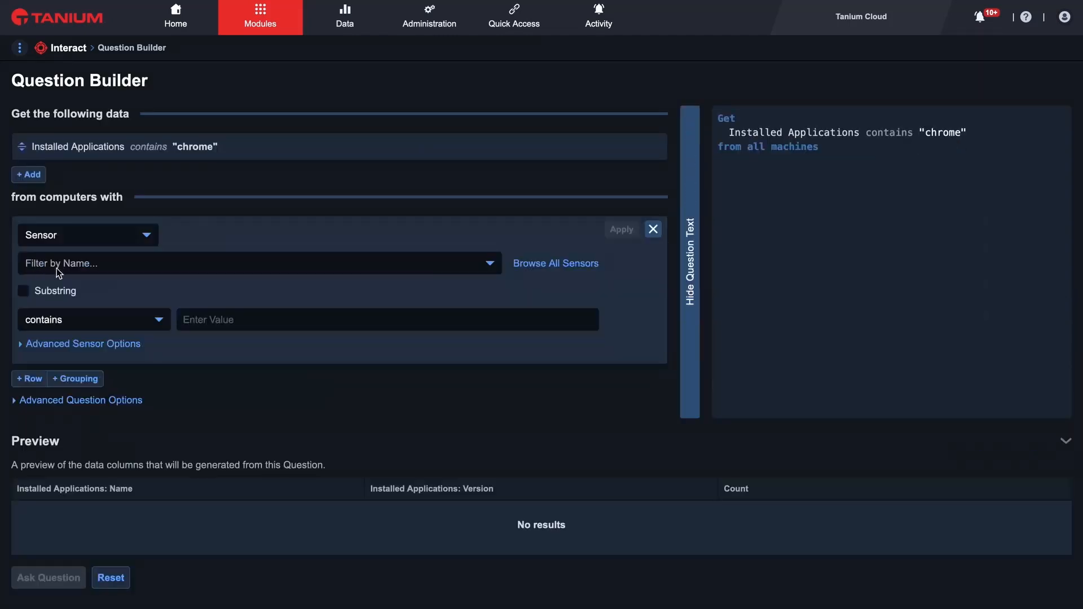
{"action": "left_click", "coordinate": [76, 265]}
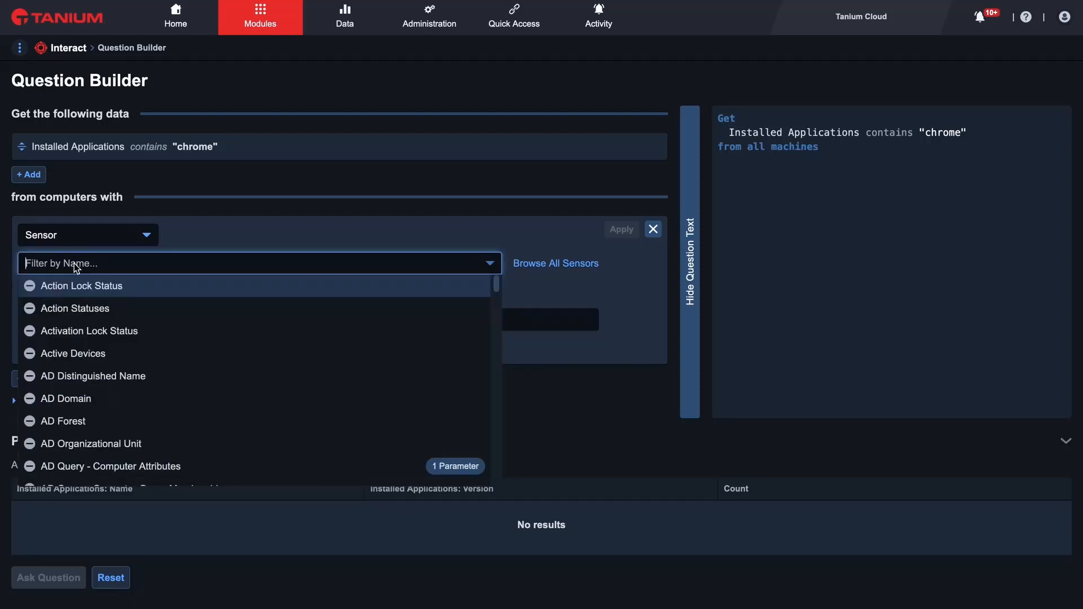
{"action": "type", "text": "installed"}
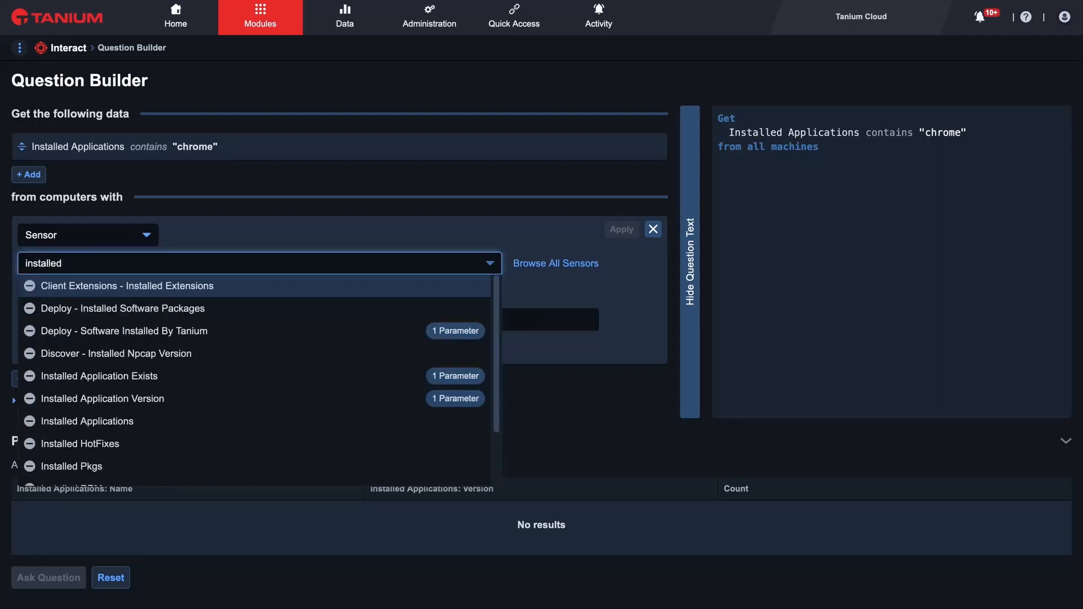
{"action": "key", "text": "Down"}
{"action": "key", "text": "Down"}
{"action": "key", "text": "Down"}
{"action": "key", "text": "Down"}
{"action": "key", "text": "Down"}
{"action": "key", "text": "Down"}
{"action": "key", "text": "Return"}
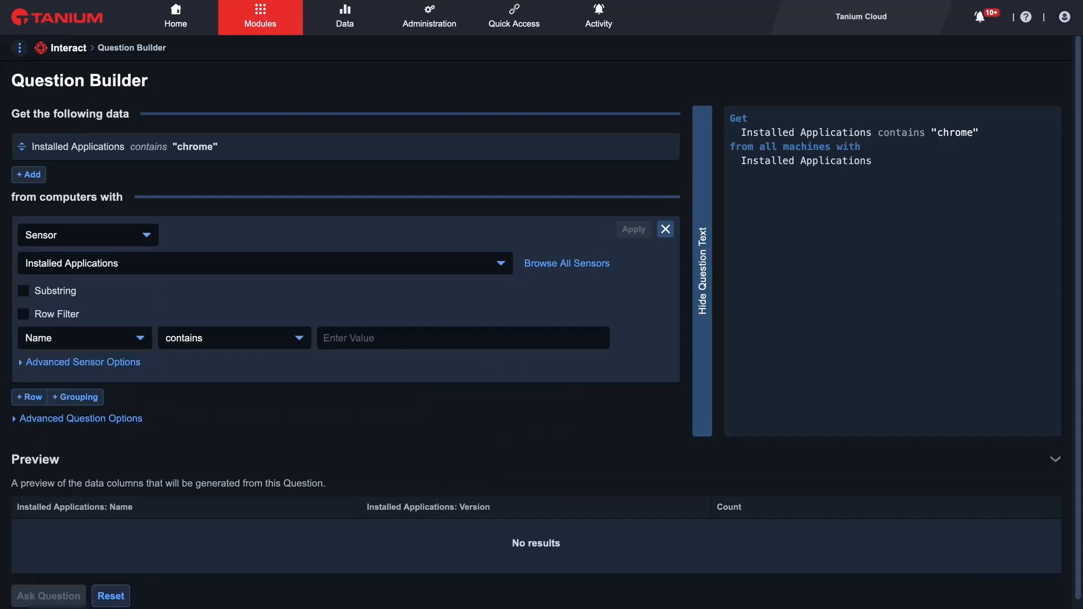
- Make the computer filter a row filter that contains "chrome" and apply it
{"action": "left_click", "coordinate": [55, 317]}
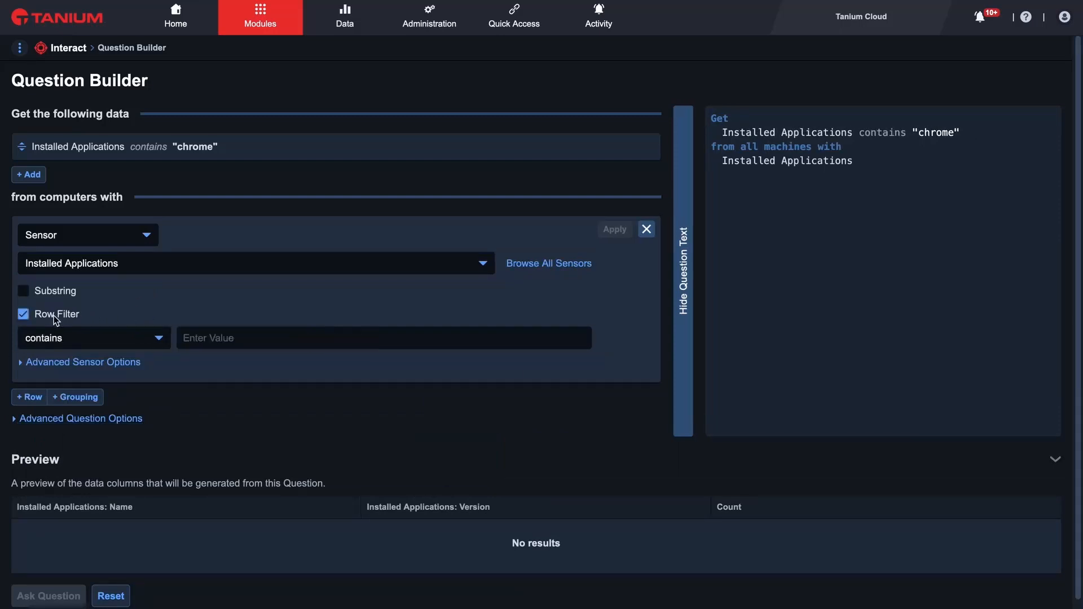
{"action": "left_click", "coordinate": [225, 334]}
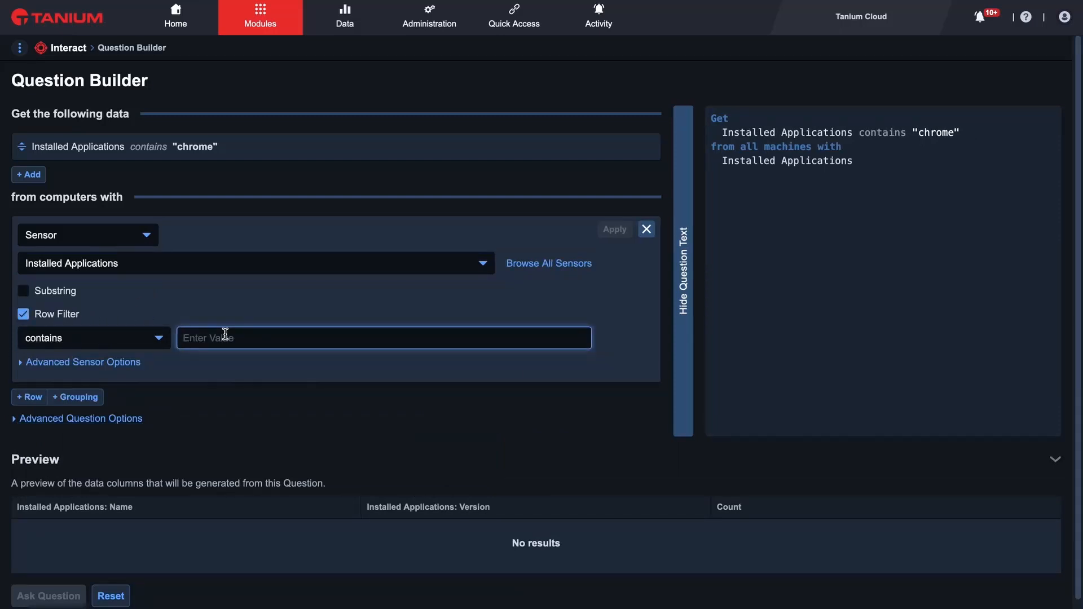
{"action": "type", "text": "chrome"}
{"action": "key", "text": "Return"}
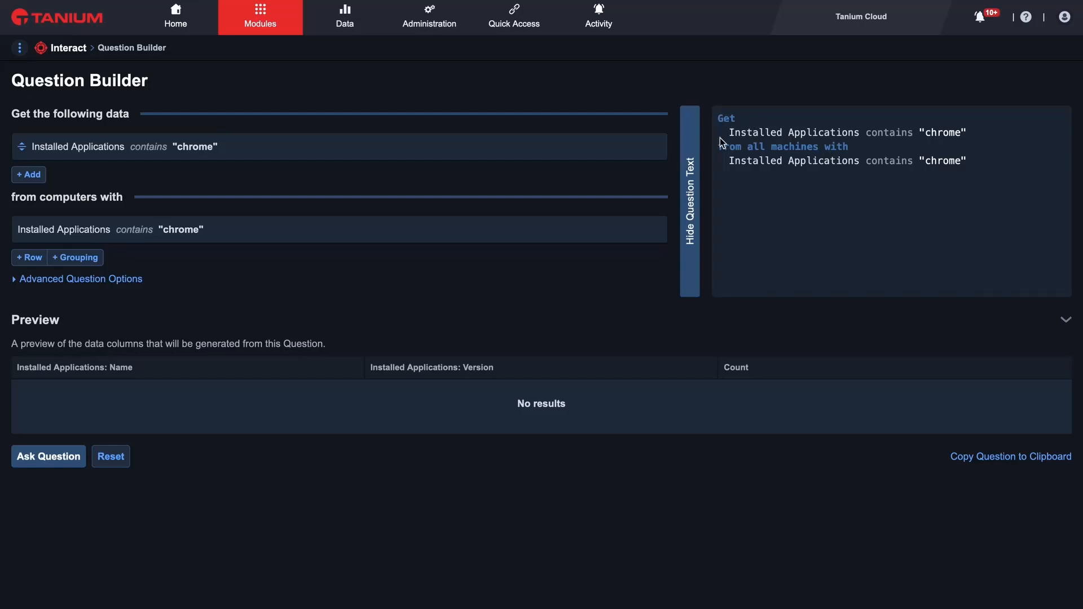
- Check the "from all machines with" clause in the question text and ask the question
{"action": "left_click_drag", "start_coordinate": [717, 147], "coordinate": [887, 156]}
{"action": "left_click", "coordinate": [887, 156]}
{"action": "left_click_drag", "start_coordinate": [850, 174], "coordinate": [717, 152]}
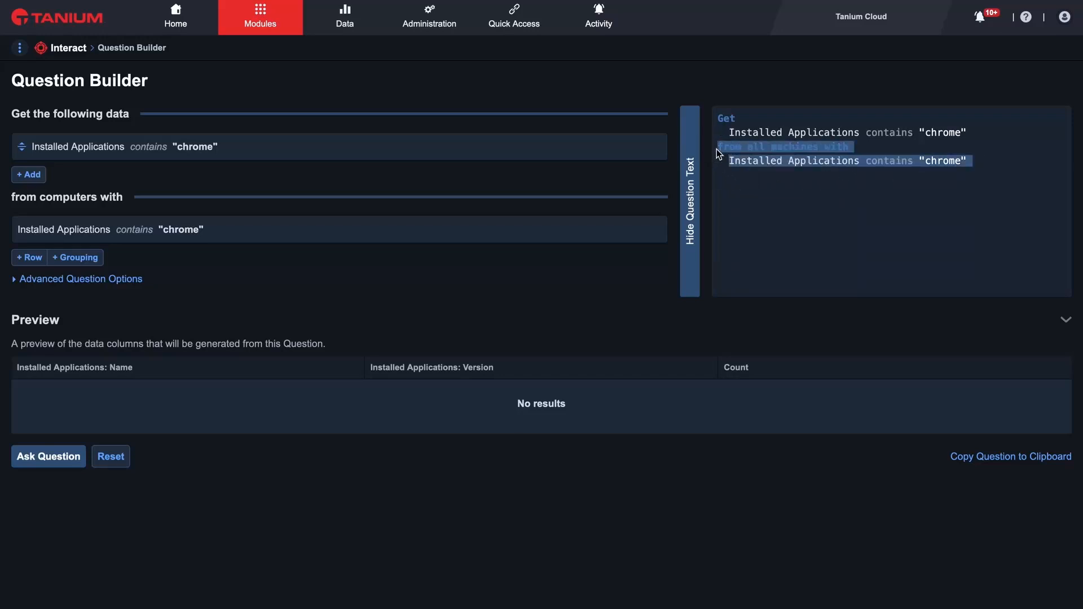
{"action": "left_click", "coordinate": [724, 160]}
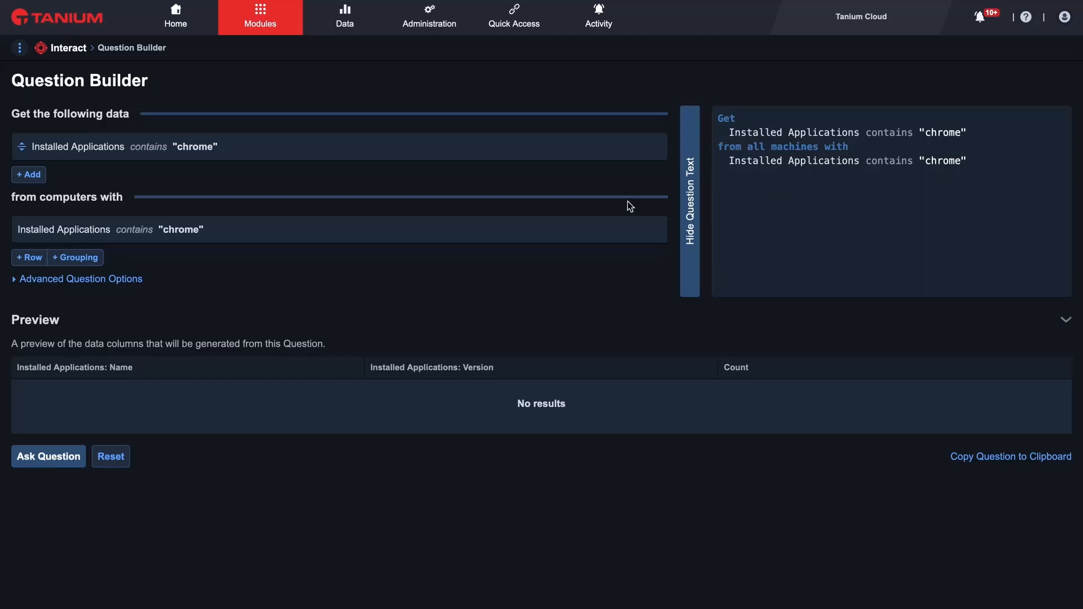
{"action": "left_click", "coordinate": [59, 460]}
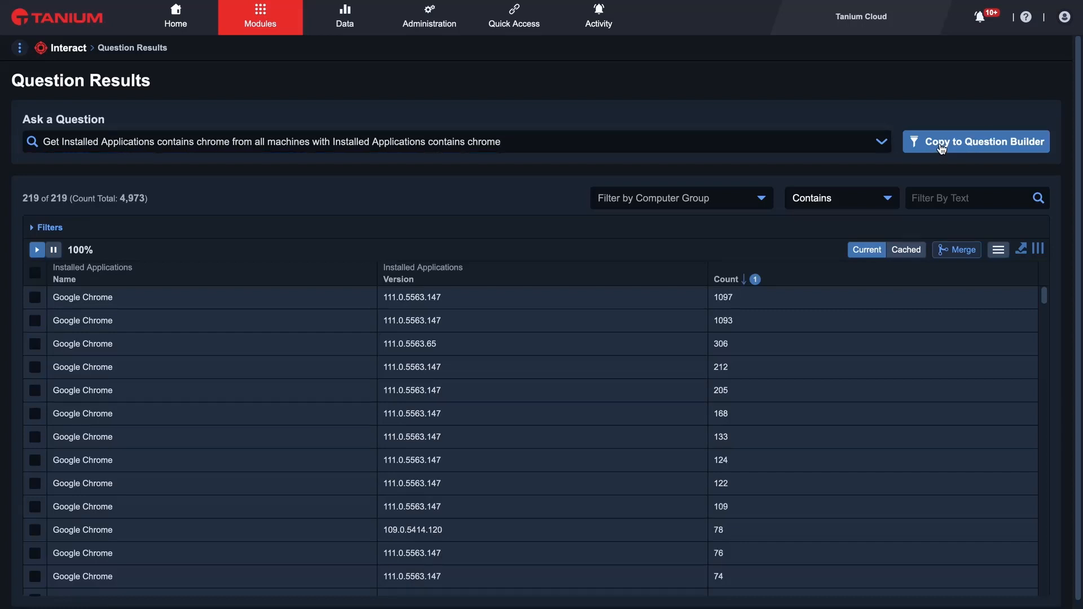
- Copy the Chrome question back to the Question Builder and switch its computer filter to Computer Group, checking the available groups
{"action": "left_click", "coordinate": [941, 145]}
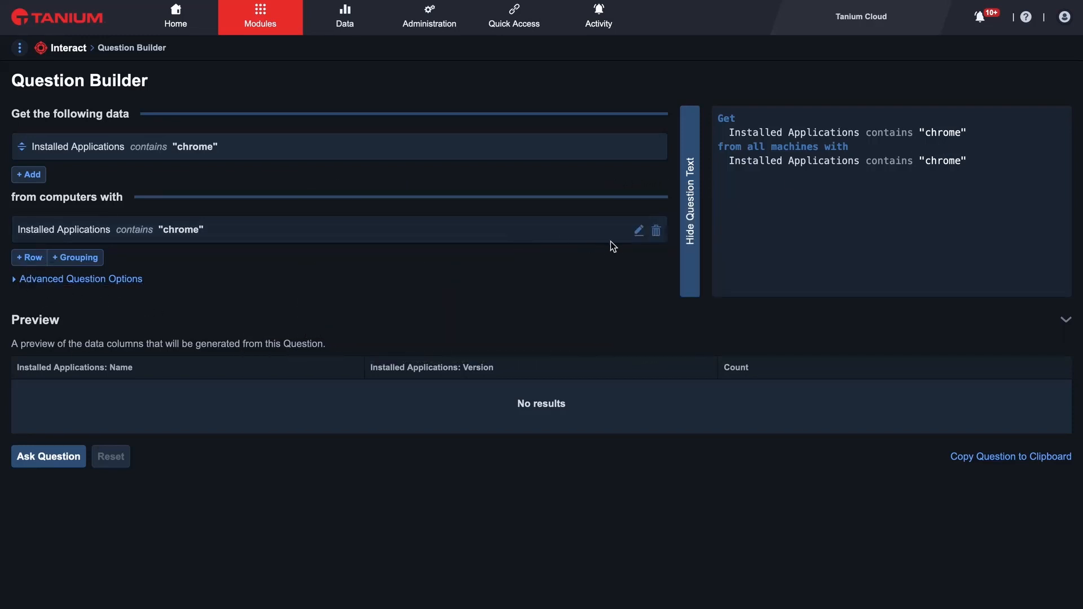
{"action": "left_click", "coordinate": [637, 232]}
{"action": "left_click", "coordinate": [114, 235]}
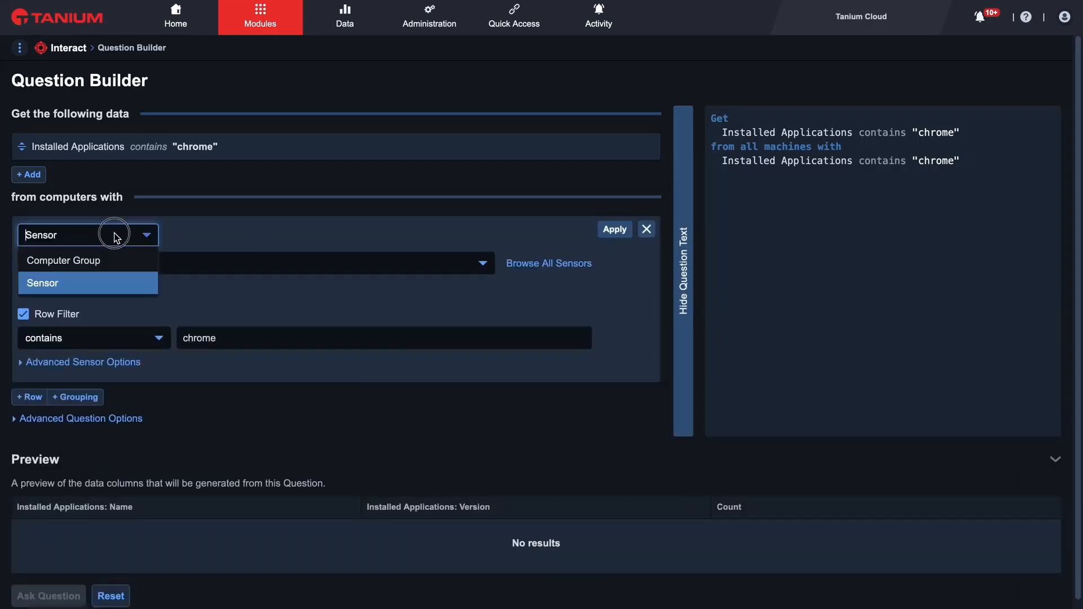
{"action": "left_click", "coordinate": [86, 258]}
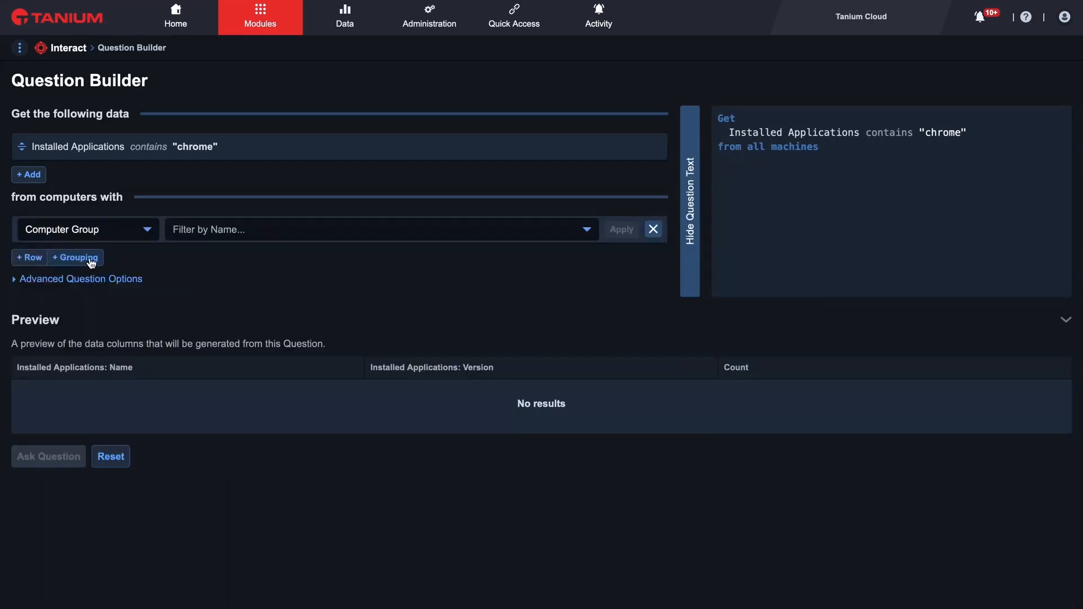
{"action": "left_click", "coordinate": [235, 228]}
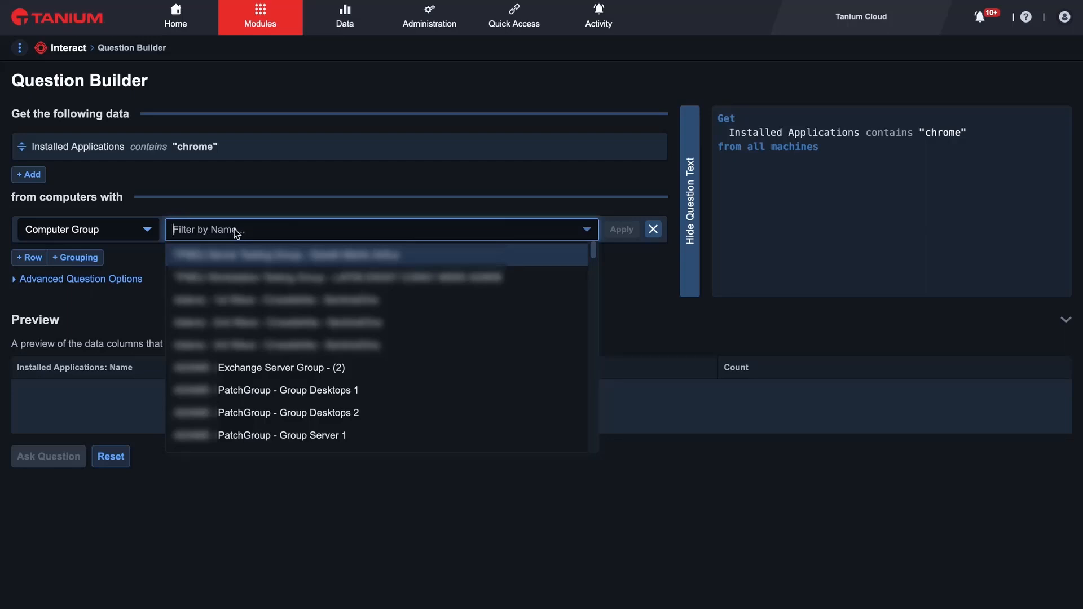
{"action": "left_click", "coordinate": [220, 204]}
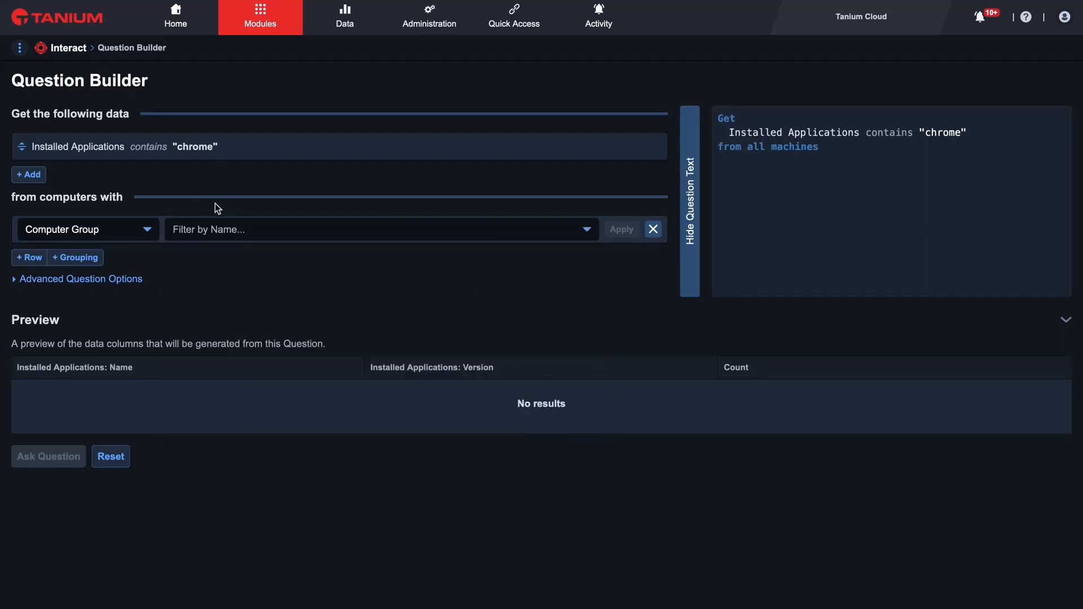
- Switch the computer filter back to Sensor, choosing the Computer Name sensor with the "matches" operator
{"action": "left_click", "coordinate": [148, 230]}
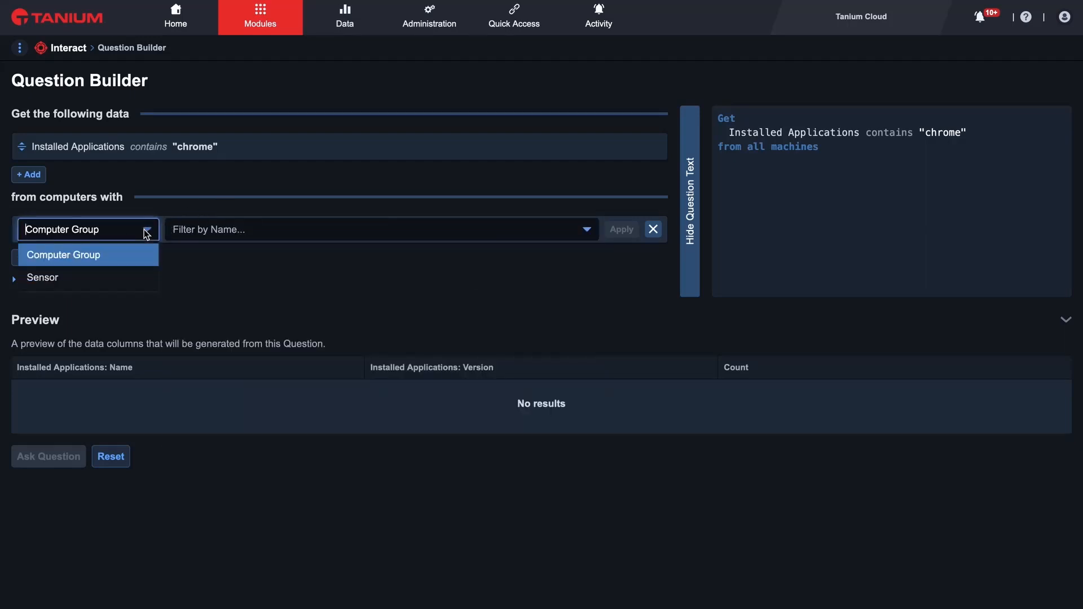
{"action": "left_click", "coordinate": [45, 276]}
{"action": "left_click", "coordinate": [67, 266]}
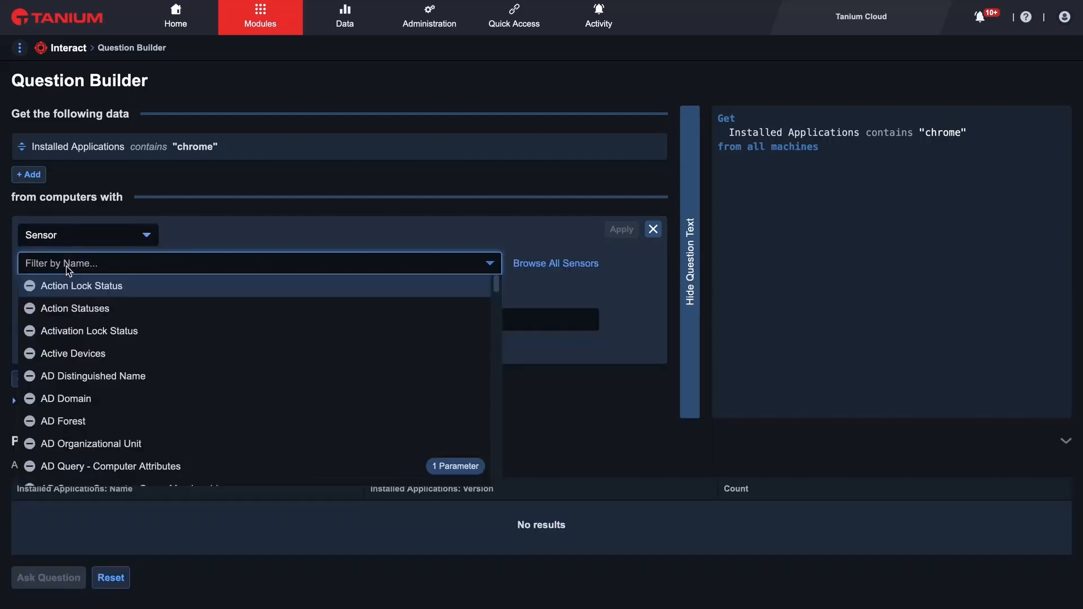
{"action": "type", "text": "computer name"}
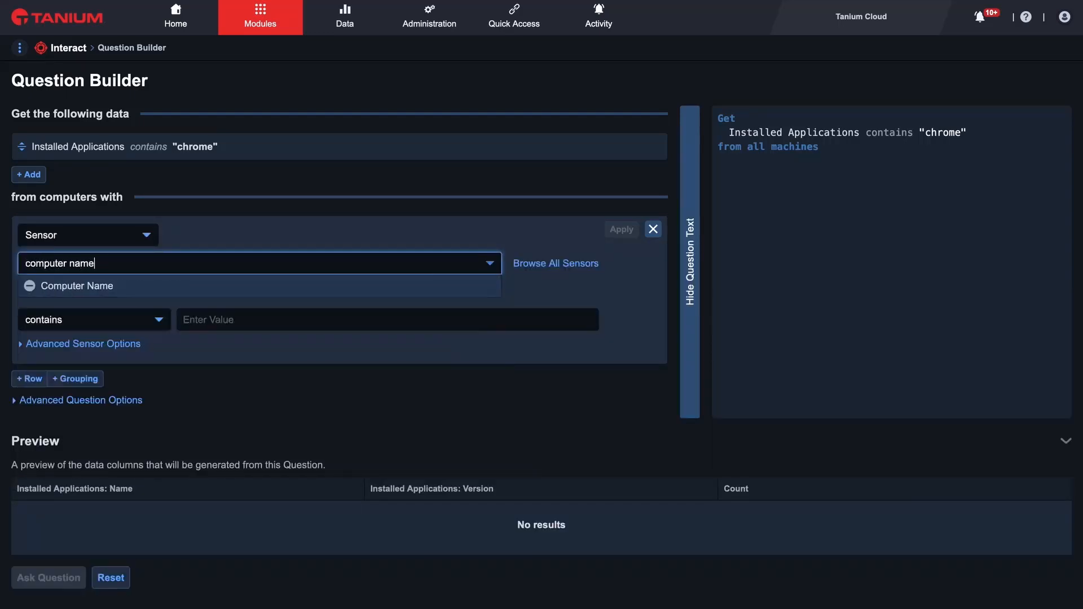
{"action": "key", "text": "Return"}
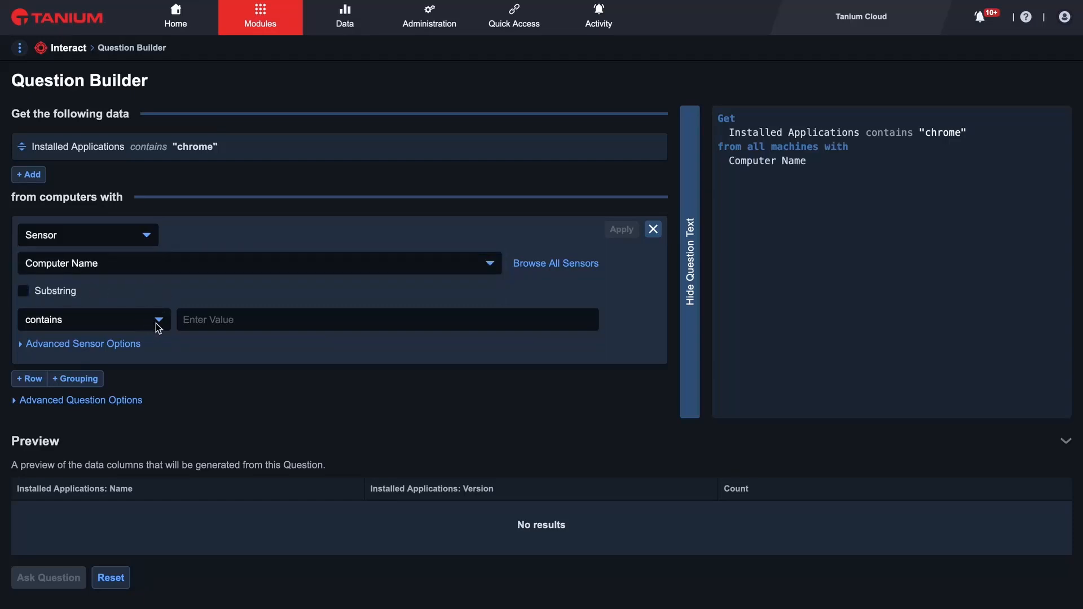
{"action": "left_click", "coordinate": [227, 320]}
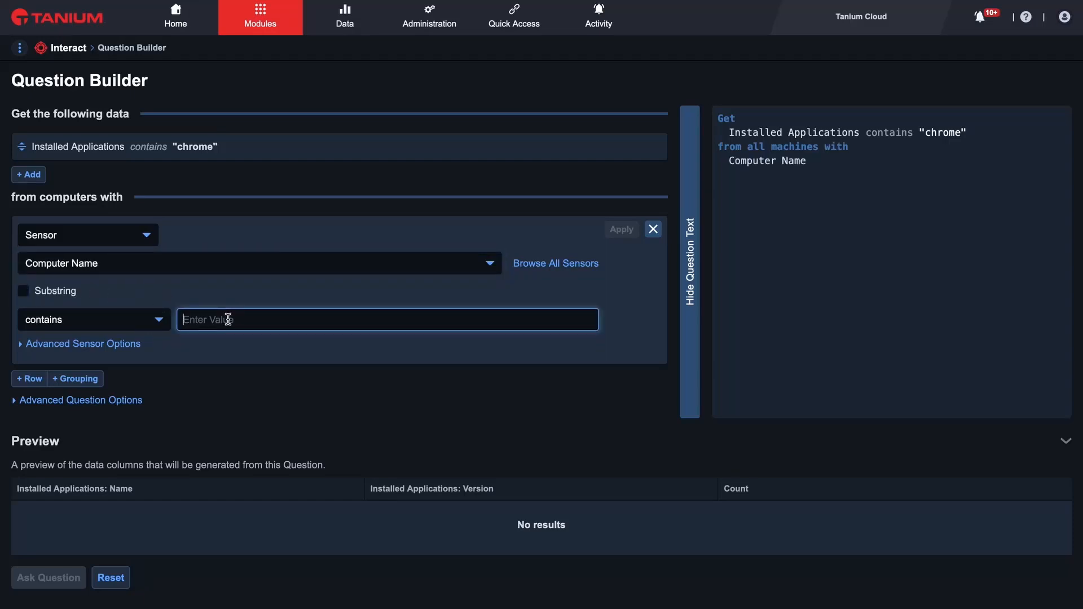
{"action": "left_click", "coordinate": [159, 322]}
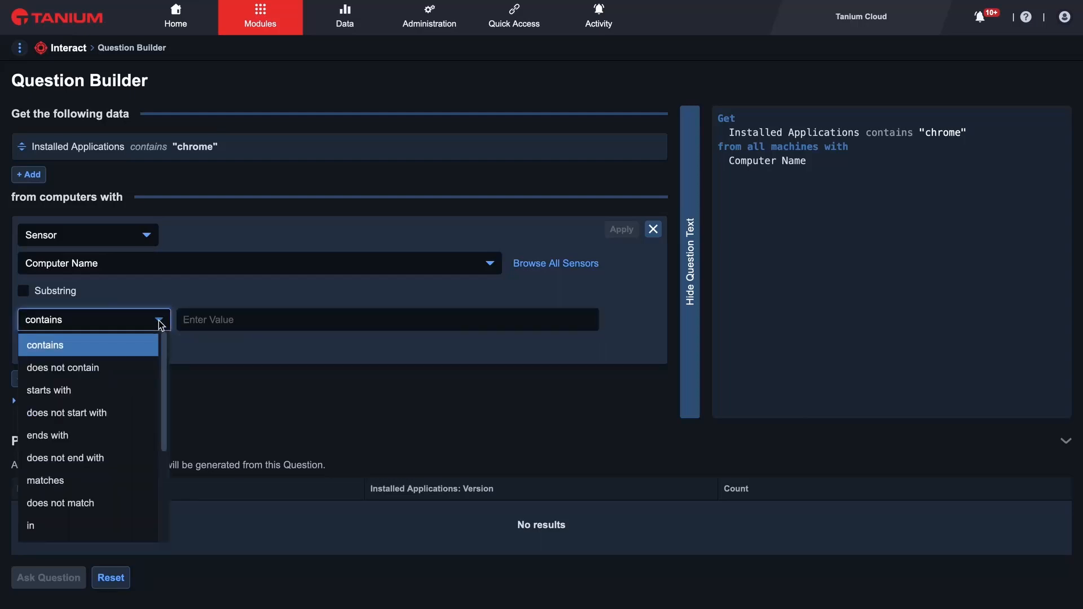
{"action": "left_click", "coordinate": [64, 484]}
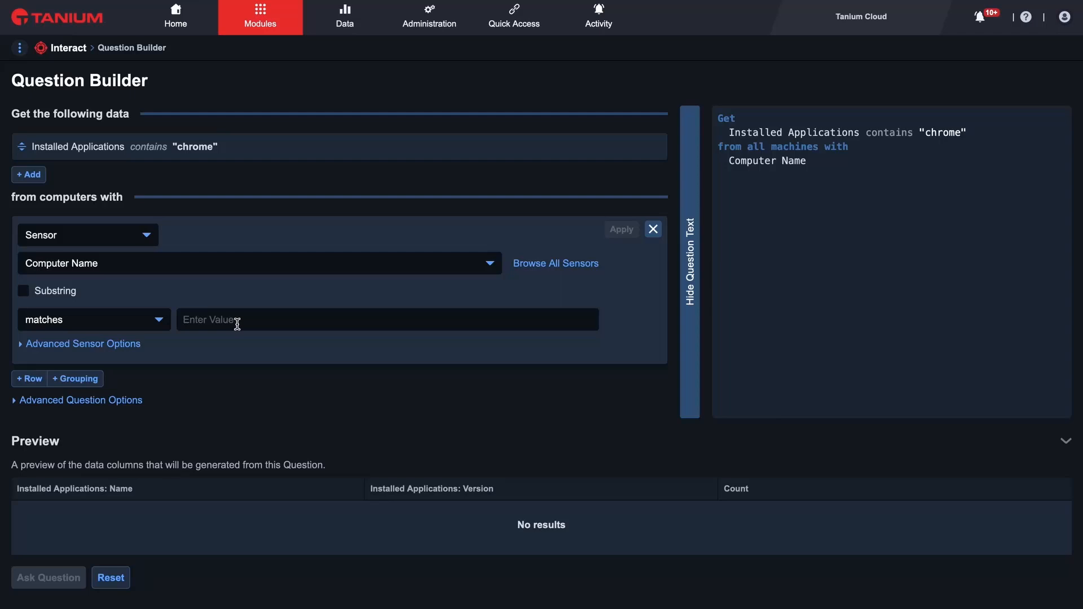
- Search the computer filter's sensor list for "ip" and discard the filter edits
{"action": "left_click", "coordinate": [102, 268]}
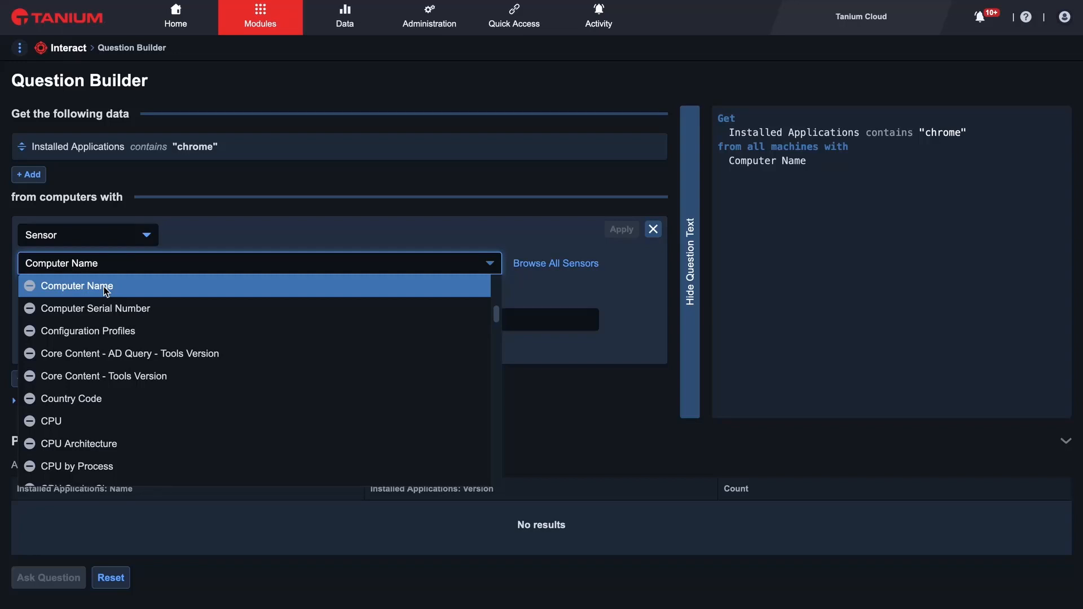
{"action": "type", "text": "ip"}
{"action": "key", "text": "Down"}
{"action": "key", "text": "Down"}
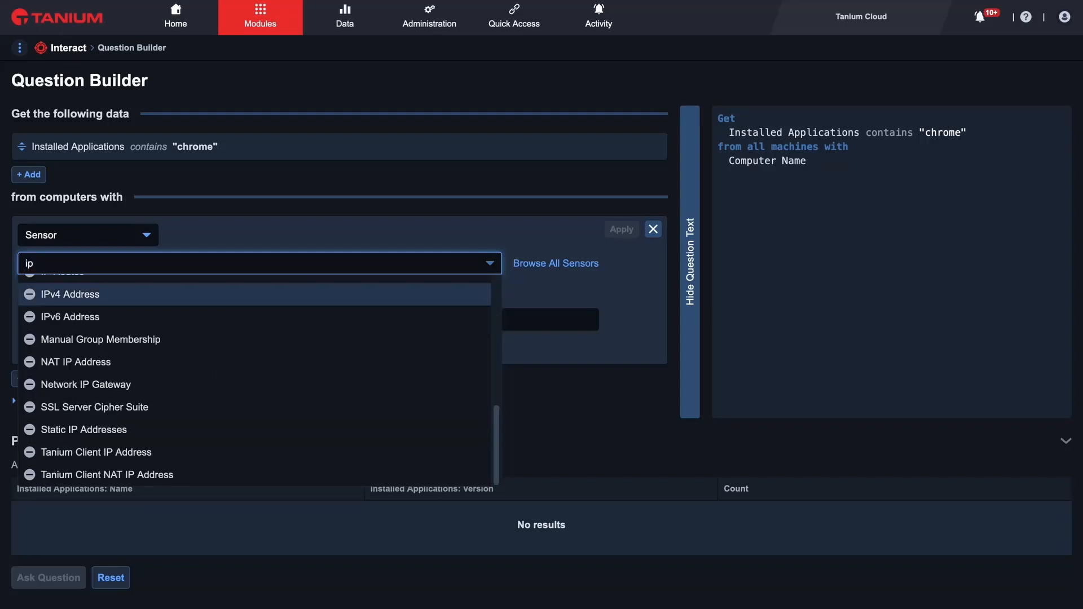
{"action": "scroll", "coordinate": [254, 318], "scroll_direction": "up", "scroll_amount": 1}
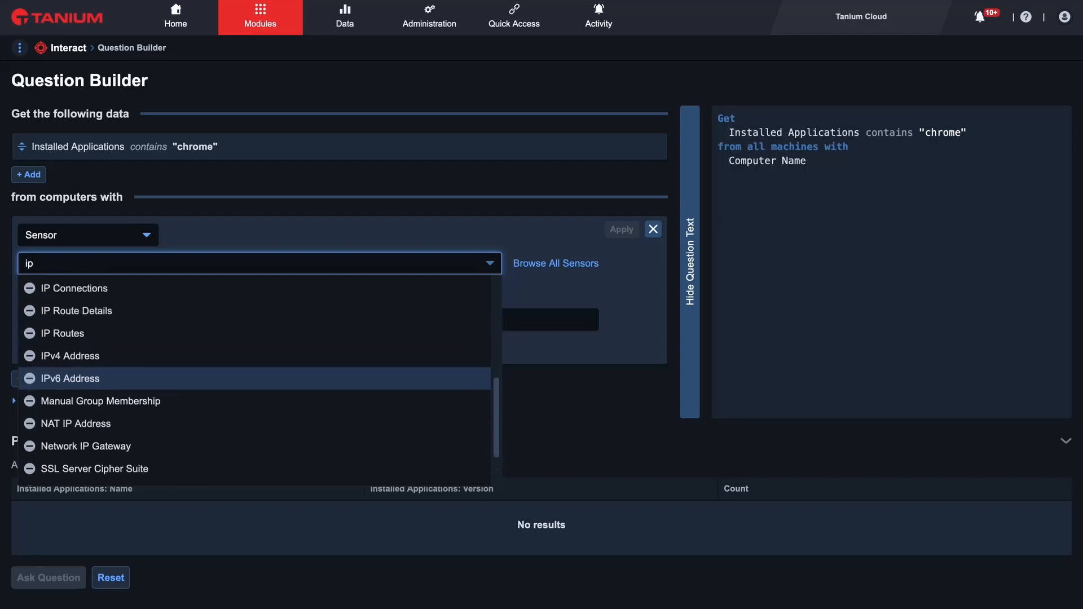
{"action": "key", "text": "Up"}
{"action": "key", "text": "Up"}
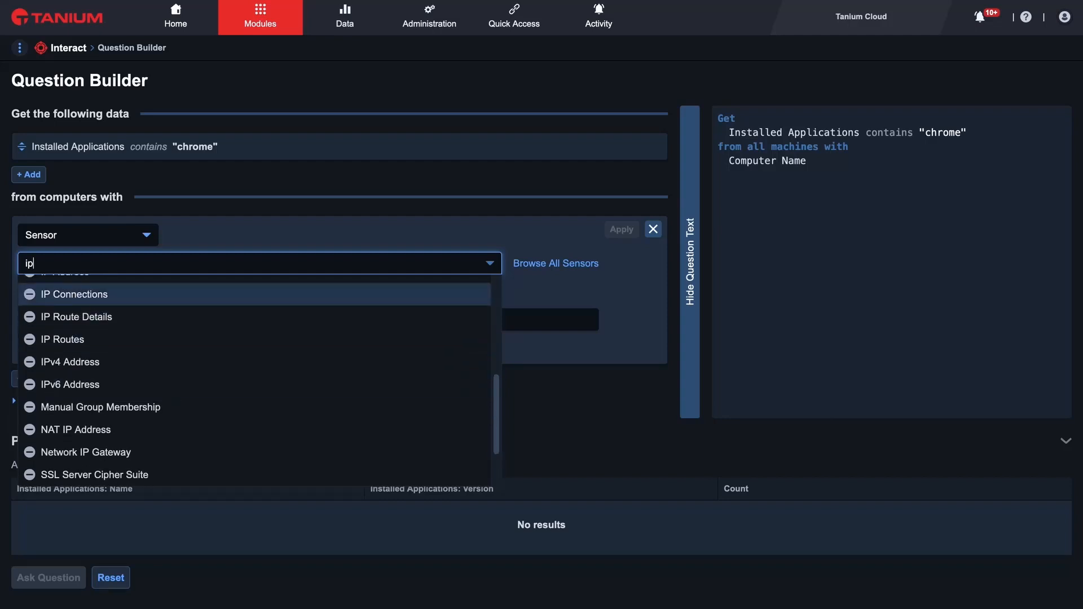
{"action": "key", "text": "Escape"}
{"action": "left_click", "coordinate": [652, 229]}
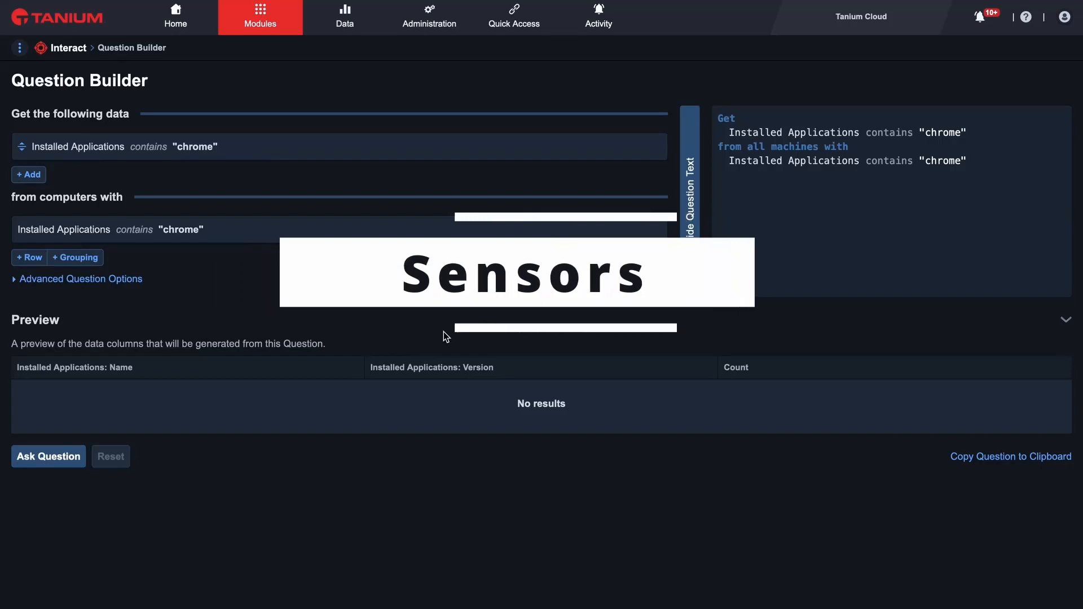
- Delete the Installed Applications computer filter and data selector, and add a new empty data selector
{"action": "left_click", "coordinate": [653, 232]}
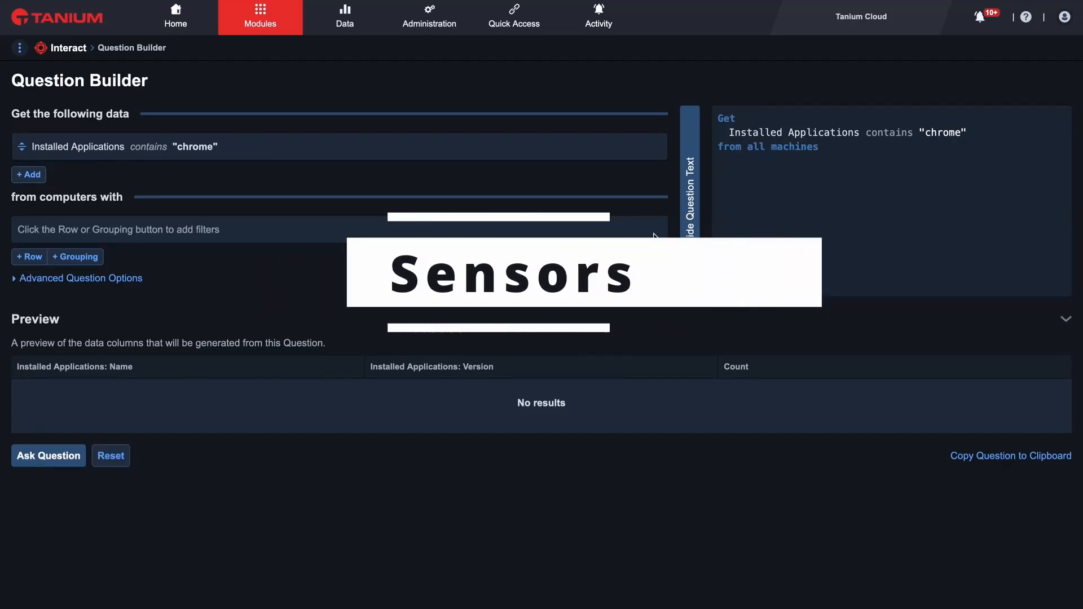
{"action": "left_click", "coordinate": [655, 148]}
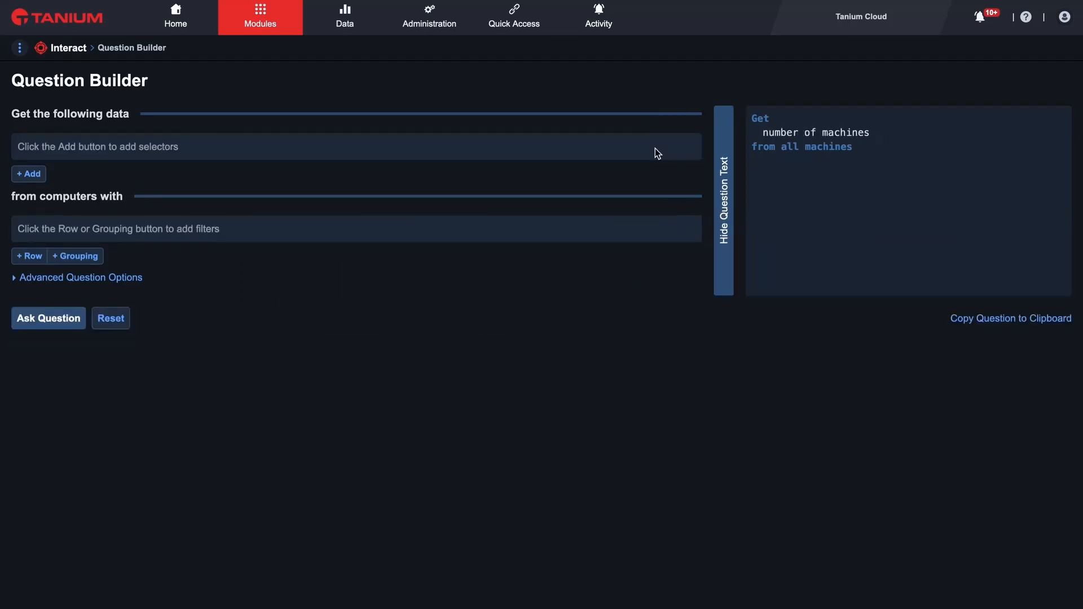
{"action": "left_click", "coordinate": [29, 174]}
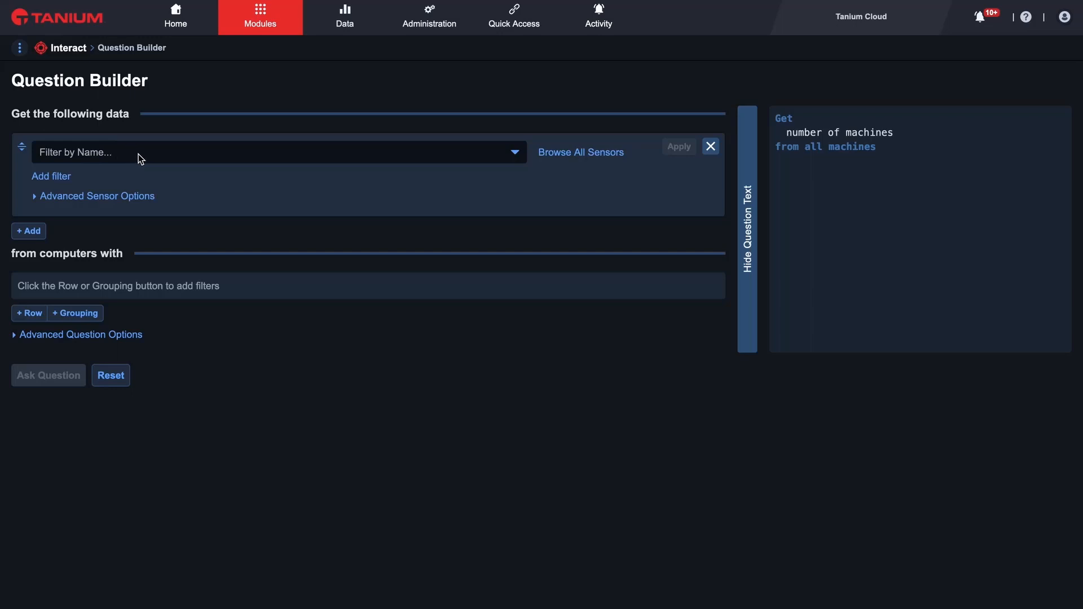
- Browse all sensors for the new selector and examine the Deploy, File System and Hardware categories
{"action": "left_click", "coordinate": [580, 154]}
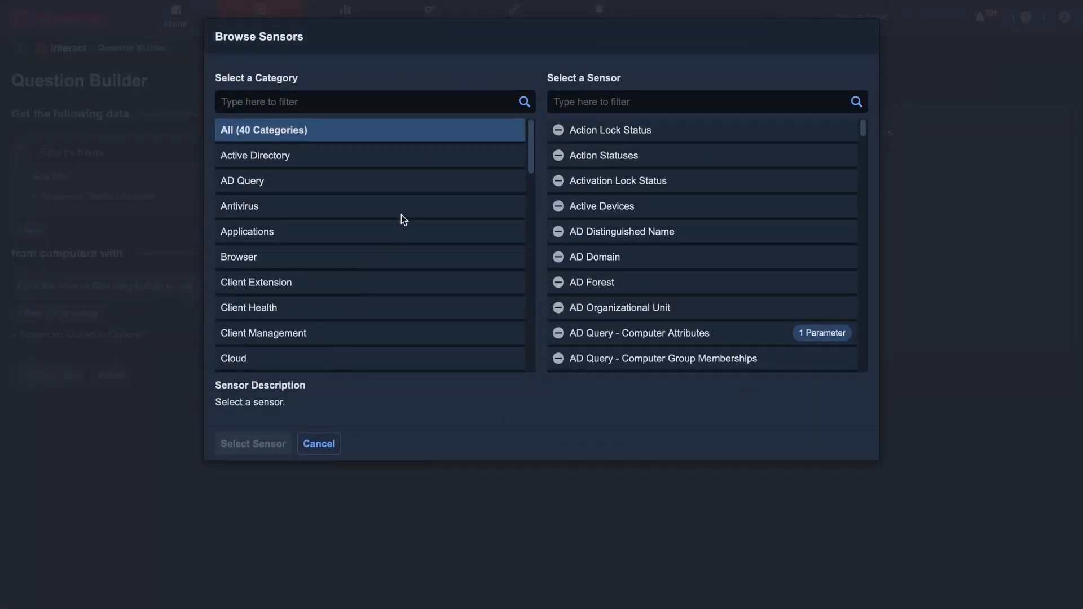
{"action": "scroll", "coordinate": [401, 214], "scroll_direction": "down", "scroll_amount": 5}
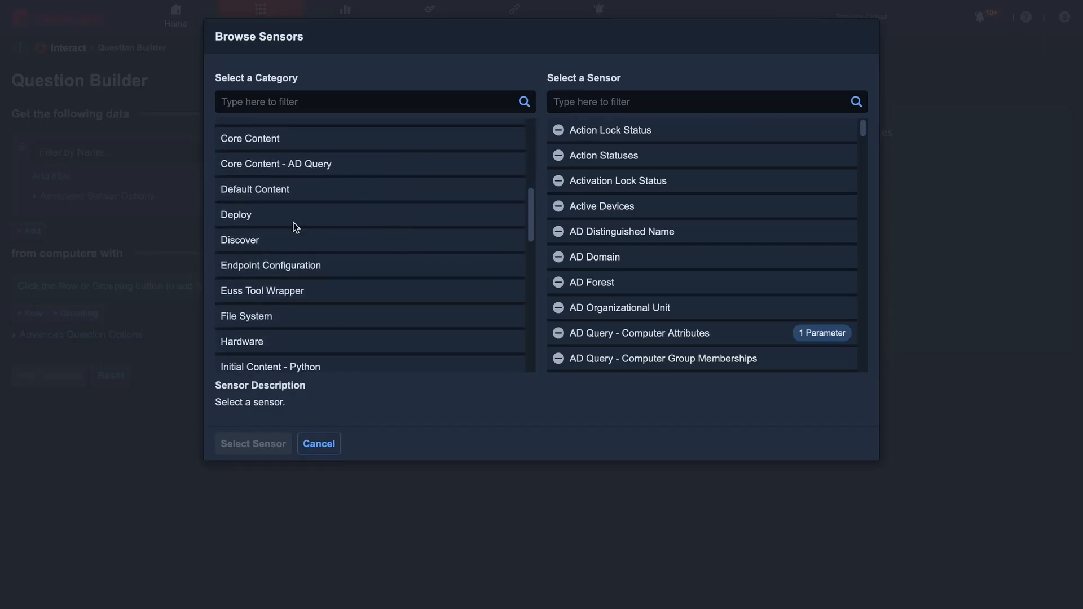
{"action": "left_click", "coordinate": [248, 217]}
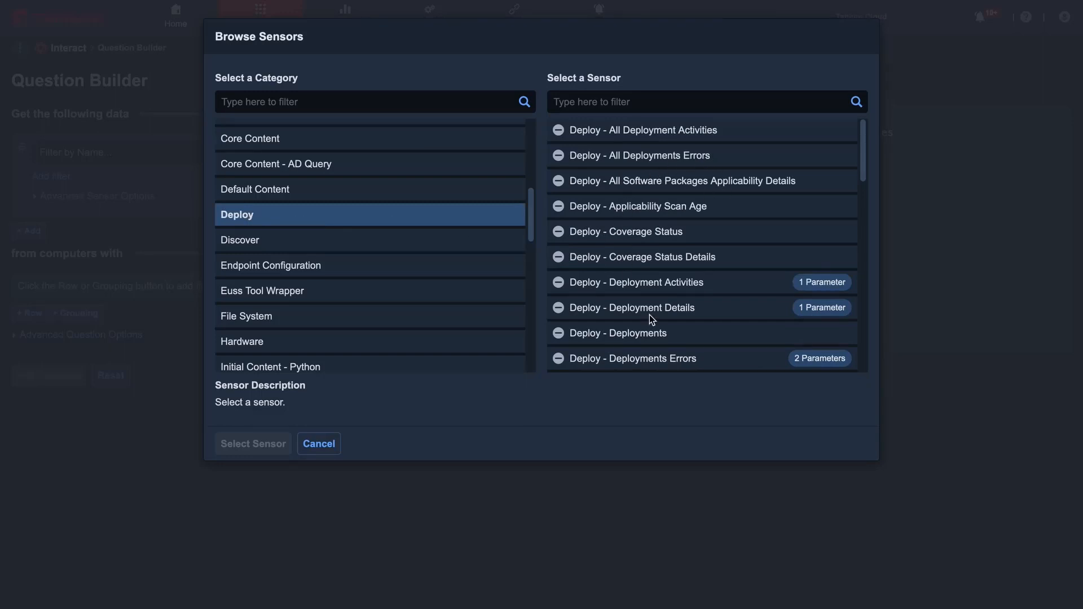
{"action": "scroll", "coordinate": [649, 315], "scroll_direction": "down", "scroll_amount": 9}
{"action": "scroll", "coordinate": [649, 314], "scroll_direction": "down", "scroll_amount": 3}
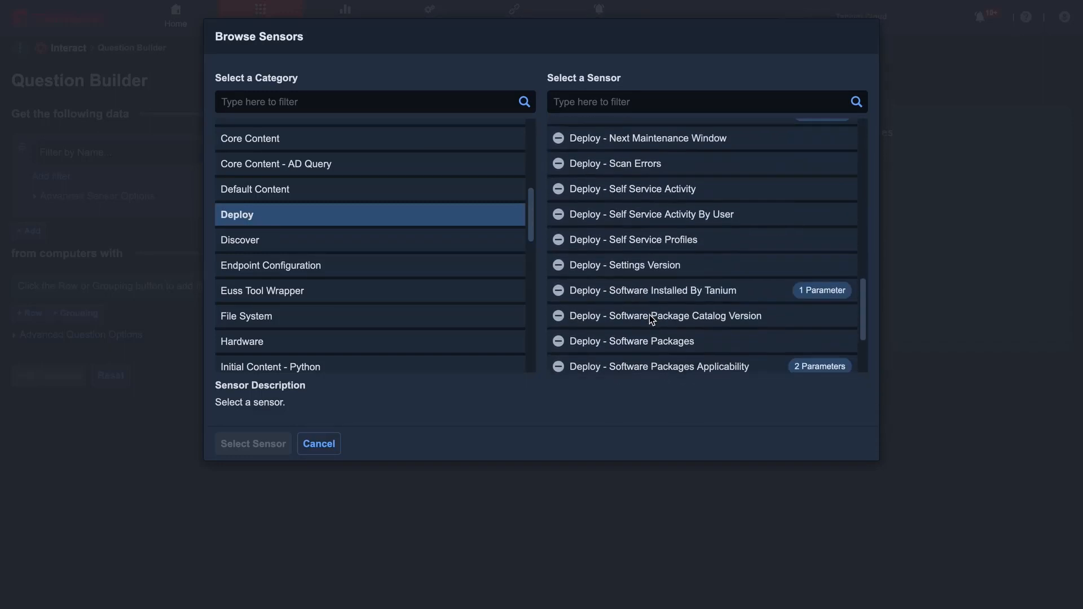
{"action": "left_click", "coordinate": [272, 315]}
{"action": "scroll", "coordinate": [257, 325], "scroll_direction": "down", "scroll_amount": 2}
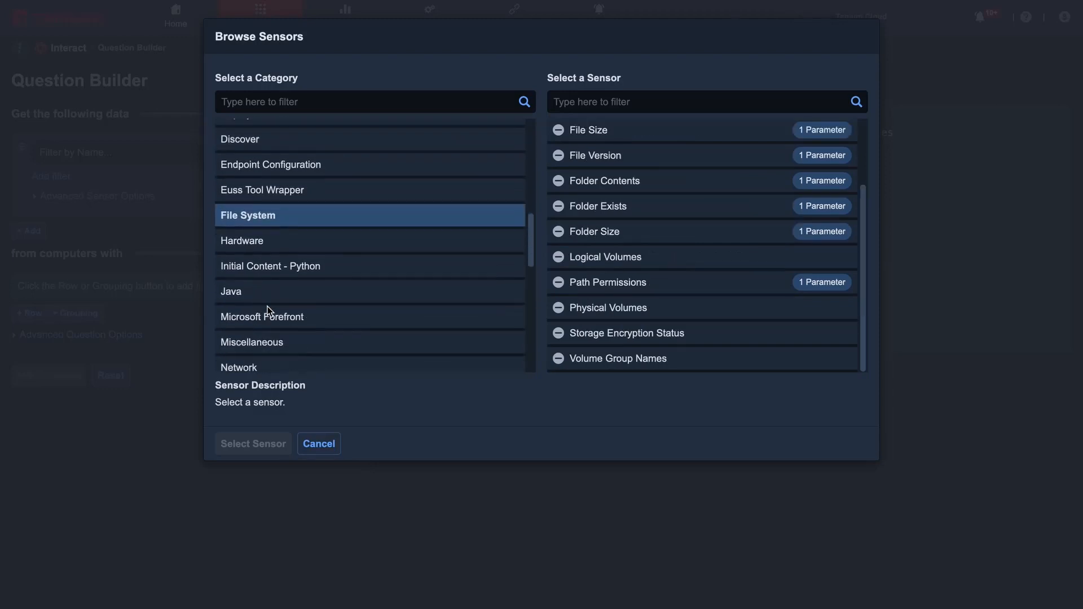
{"action": "left_click", "coordinate": [273, 242]}
{"action": "scroll", "coordinate": [344, 288], "scroll_direction": "down", "scroll_amount": 5}
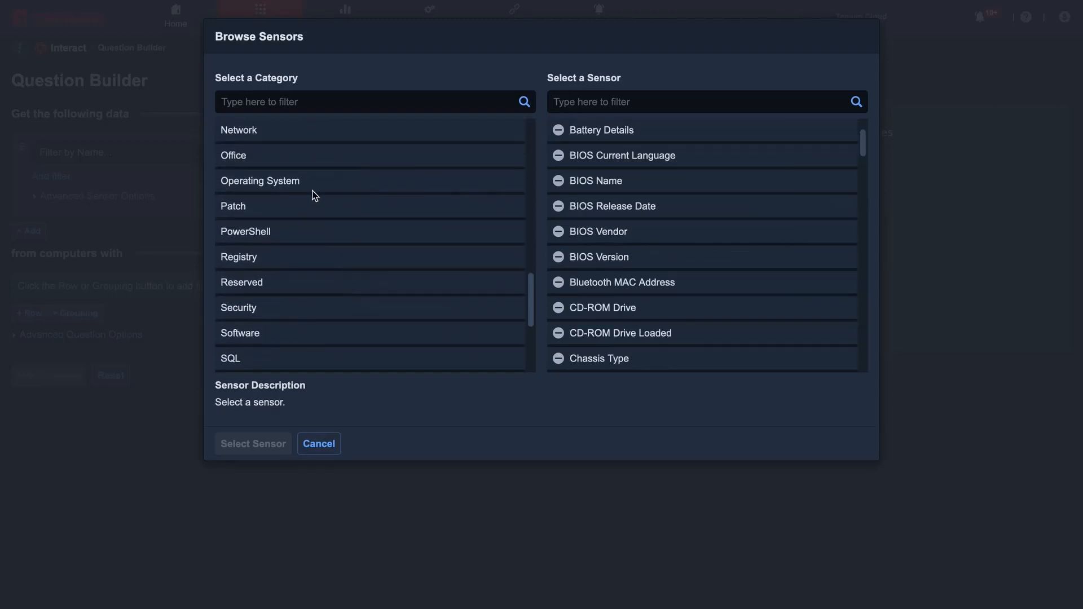
- Look through the Patch category's sensors and choose Patch Installation History for the data selector
{"action": "left_click", "coordinate": [248, 208]}
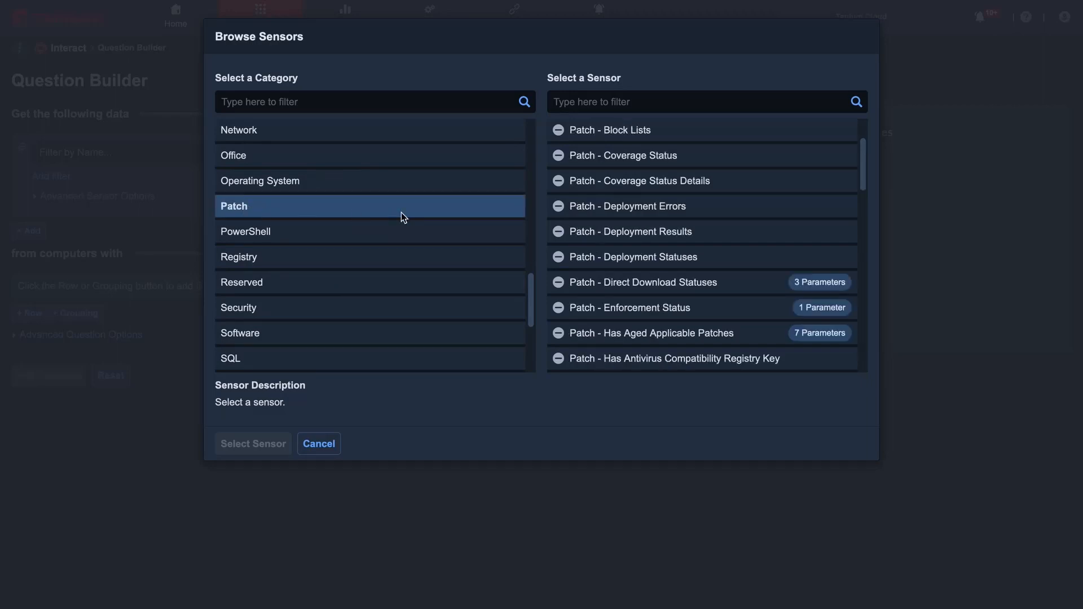
{"action": "scroll", "coordinate": [650, 220], "scroll_direction": "down", "scroll_amount": 15}
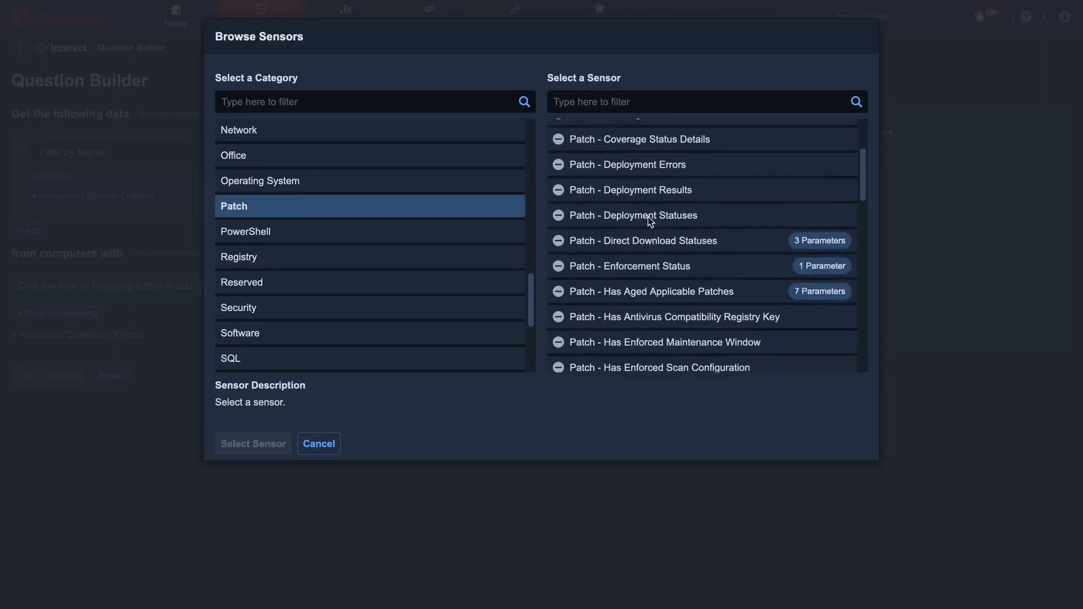
{"action": "scroll", "coordinate": [643, 232], "scroll_direction": "down", "scroll_amount": 1}
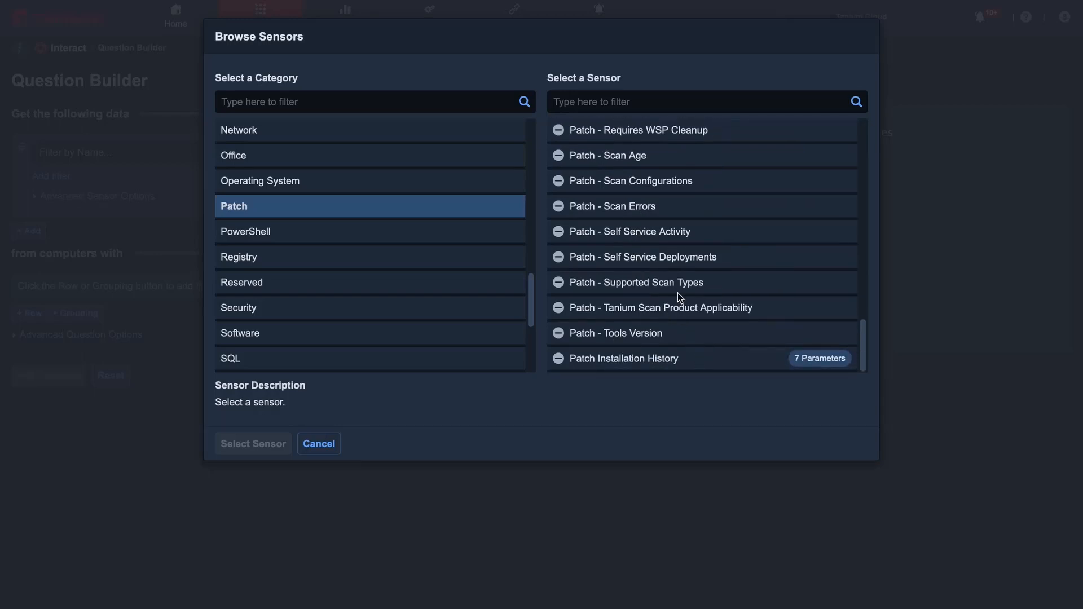
{"action": "scroll", "coordinate": [678, 293], "scroll_direction": "up", "scroll_amount": 1}
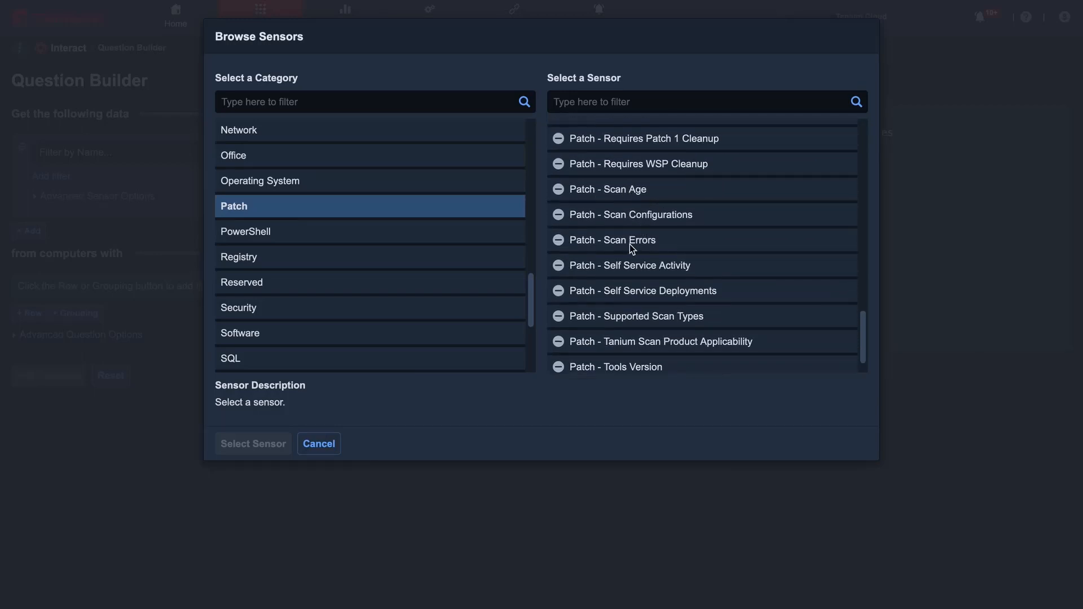
{"action": "scroll", "coordinate": [723, 206], "scroll_direction": "up", "scroll_amount": 8}
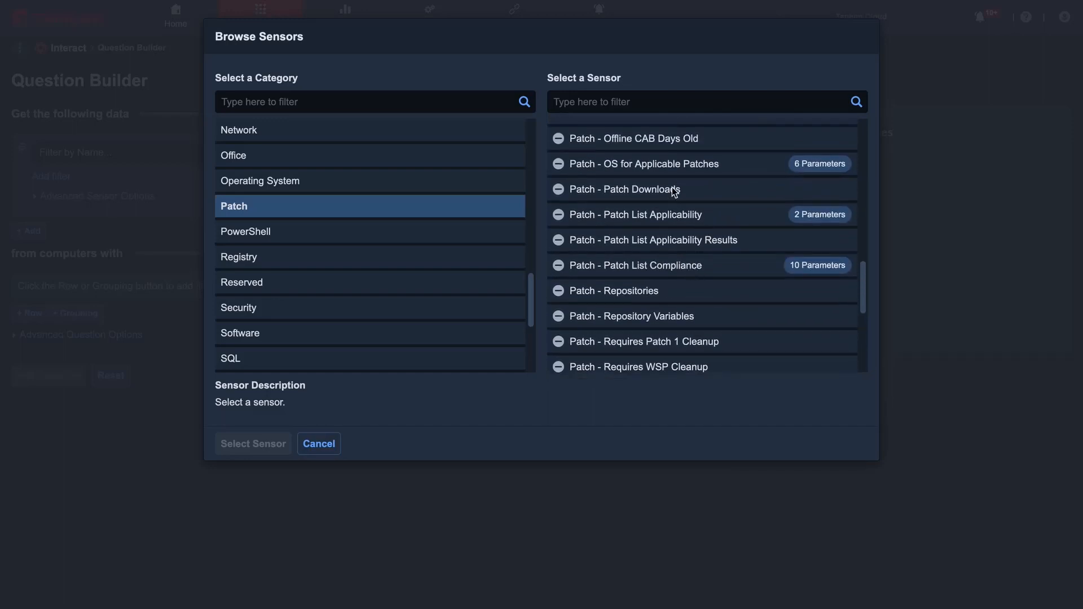
{"action": "scroll", "coordinate": [672, 187], "scroll_direction": "up", "scroll_amount": 10}
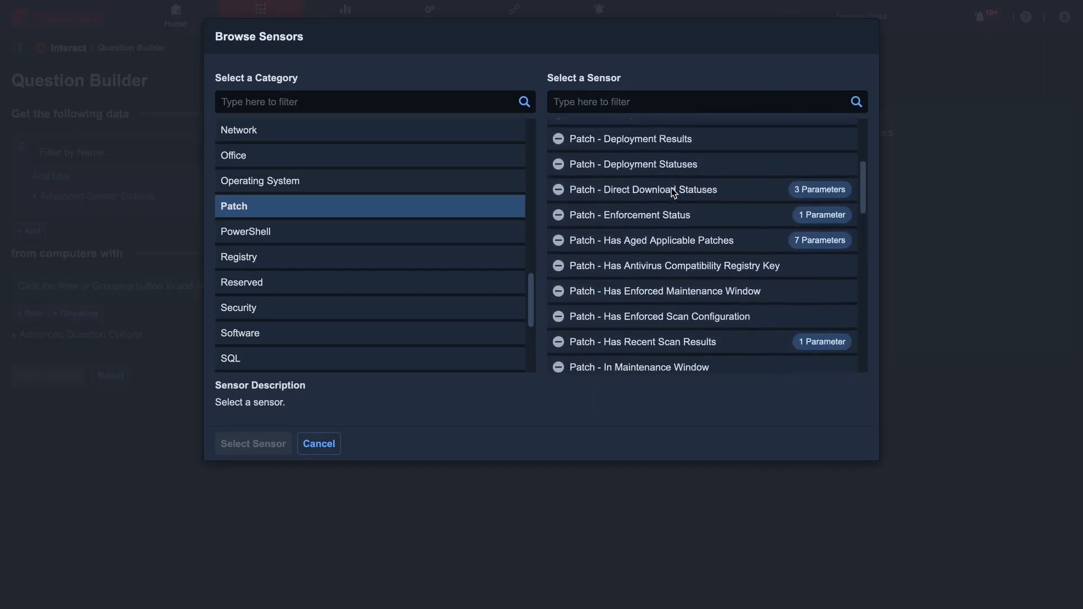
{"action": "scroll", "coordinate": [671, 188], "scroll_direction": "up", "scroll_amount": 2}
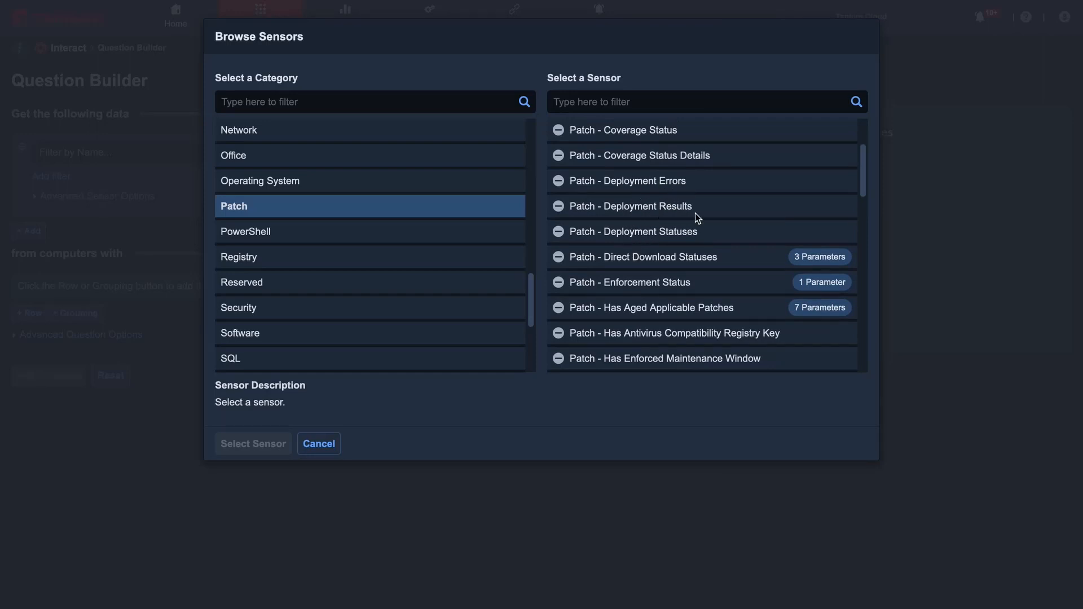
{"action": "scroll", "coordinate": [628, 262], "scroll_direction": "down", "scroll_amount": 15}
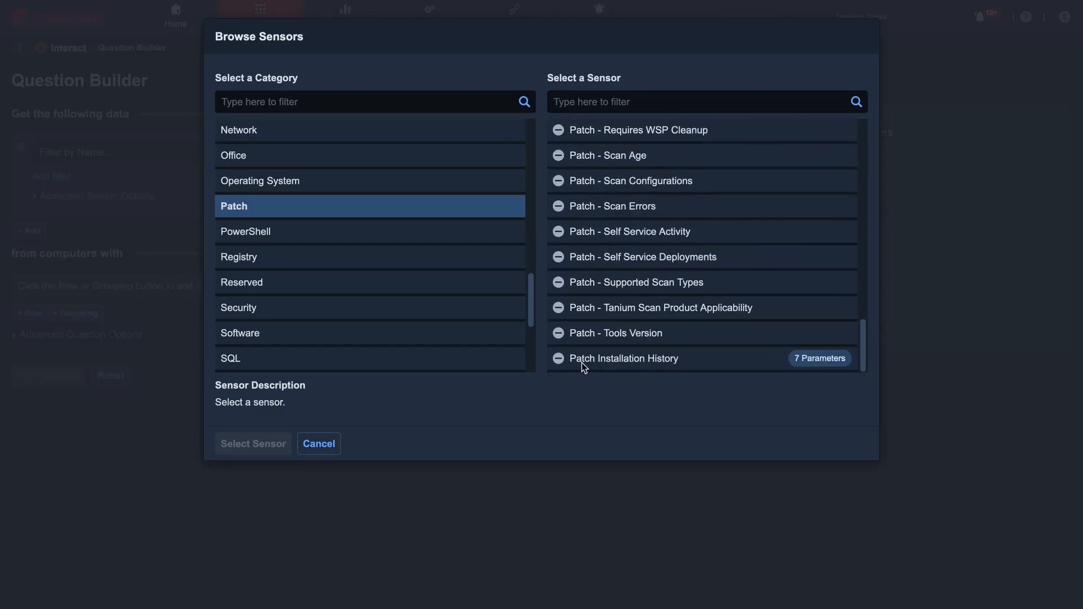
{"action": "left_click", "coordinate": [649, 360]}
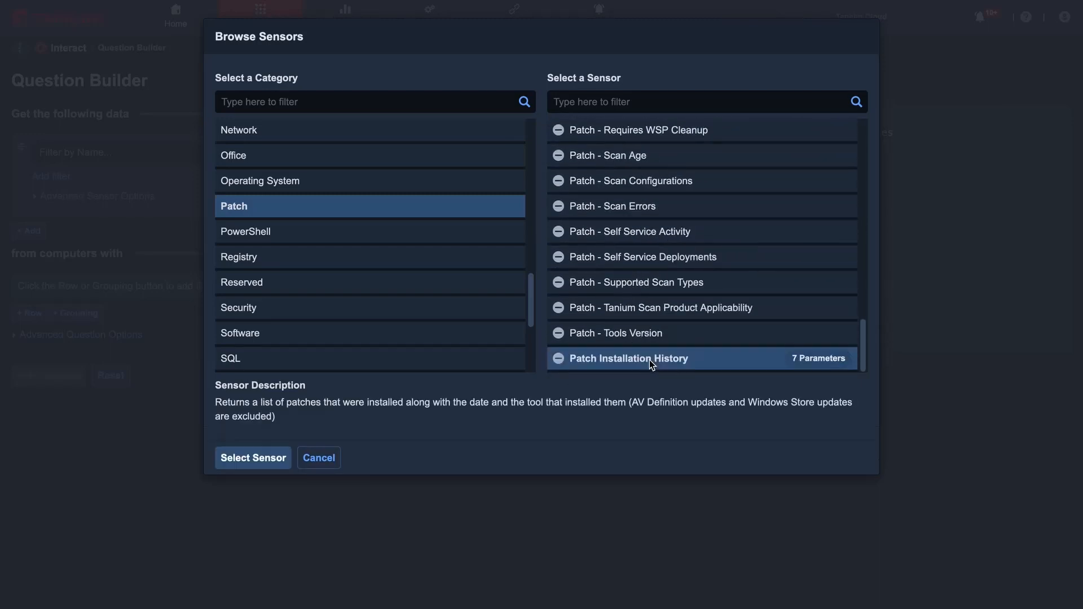
{"action": "left_click", "coordinate": [265, 464]}
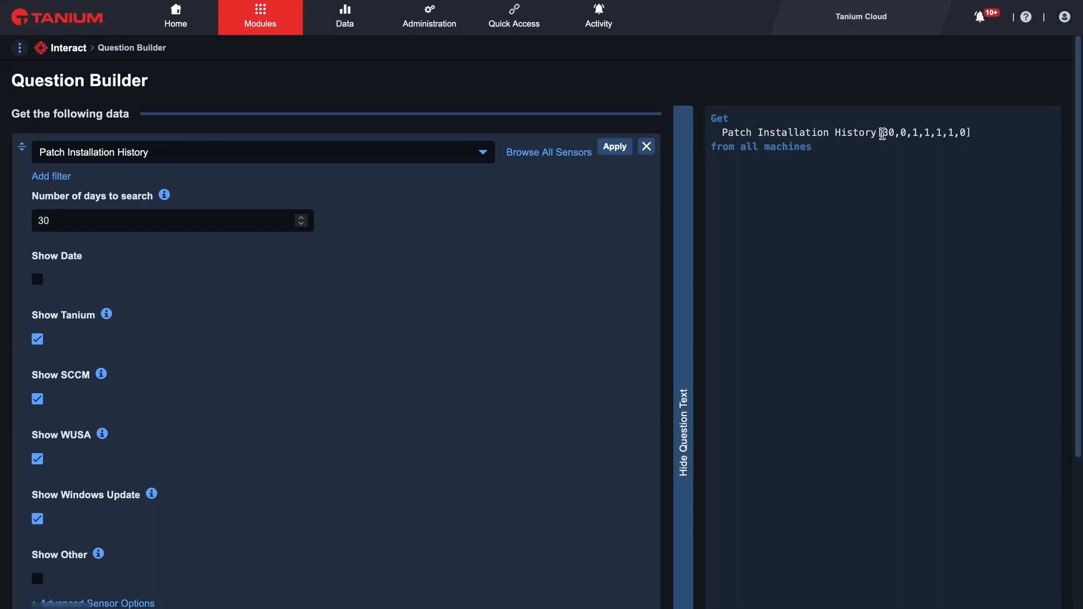
- Review the sensor parameters in the question text and set the number of days to search to 7
{"action": "left_click_drag", "start_coordinate": [883, 134], "coordinate": [972, 133]}
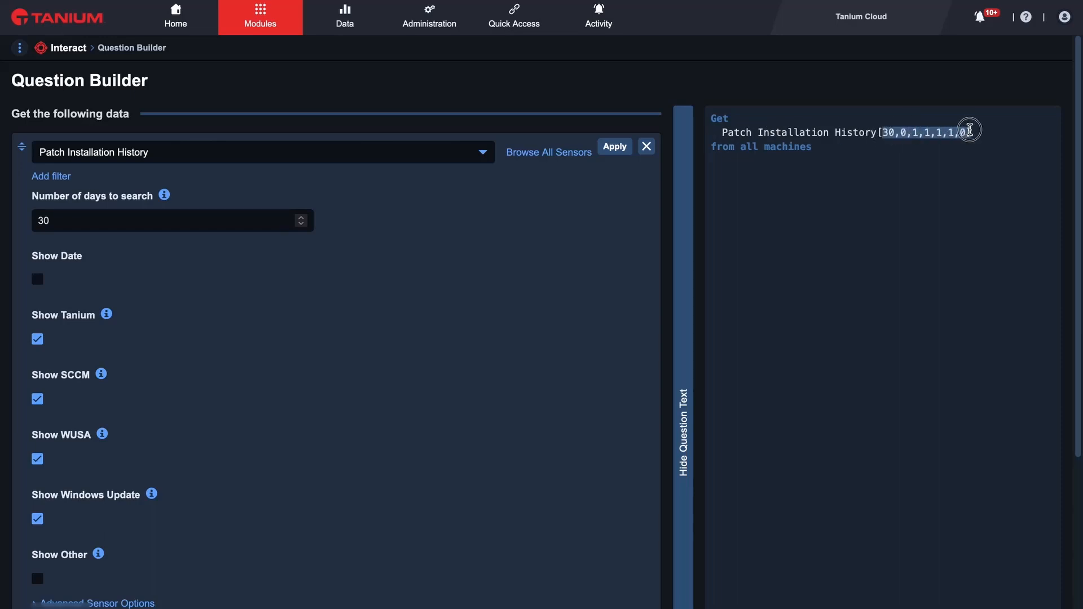
{"action": "left_click", "coordinate": [940, 151]}
{"action": "left_click", "coordinate": [60, 222]}
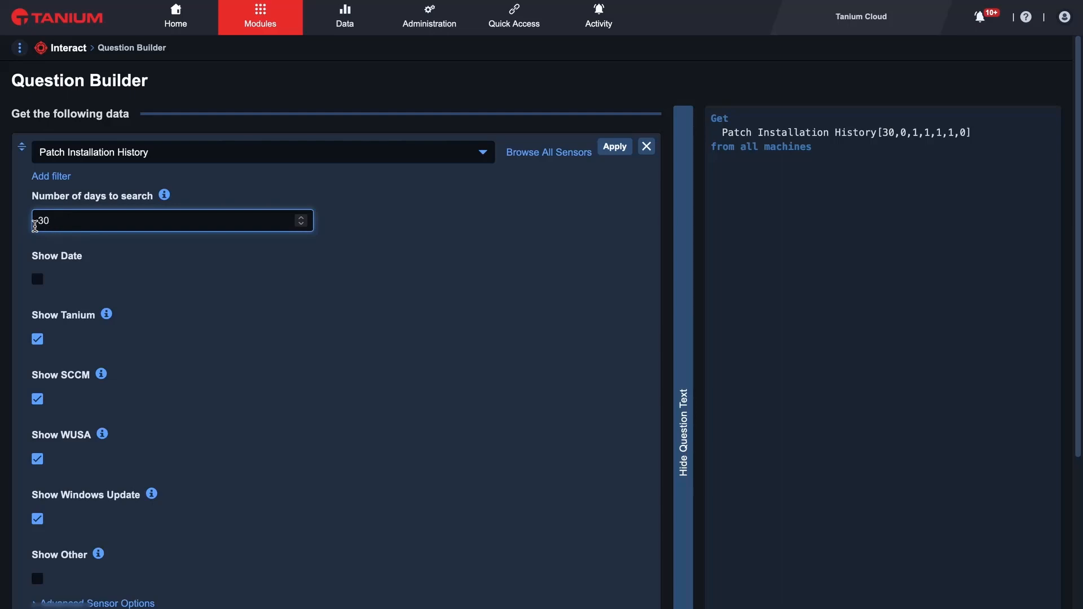
{"action": "left_click_drag", "start_coordinate": [60, 222], "coordinate": [14, 218]}
{"action": "type", "text": "7"}
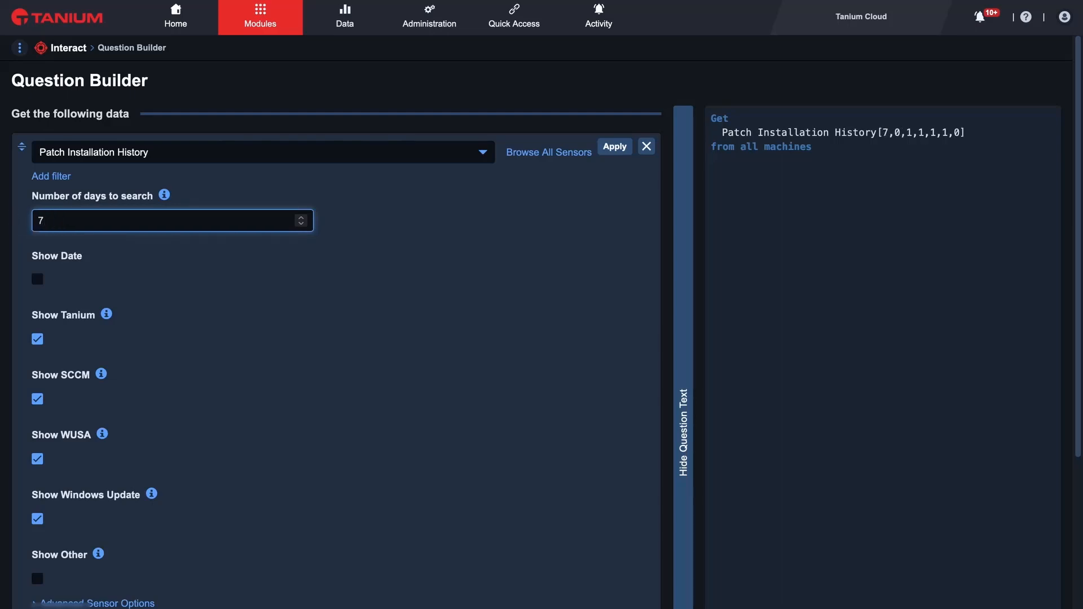
- Disable Show SCCM, Show WUSA and Show Windows Update for Patch Installation History, and apply the sensor settings
{"action": "left_click", "coordinate": [37, 399]}
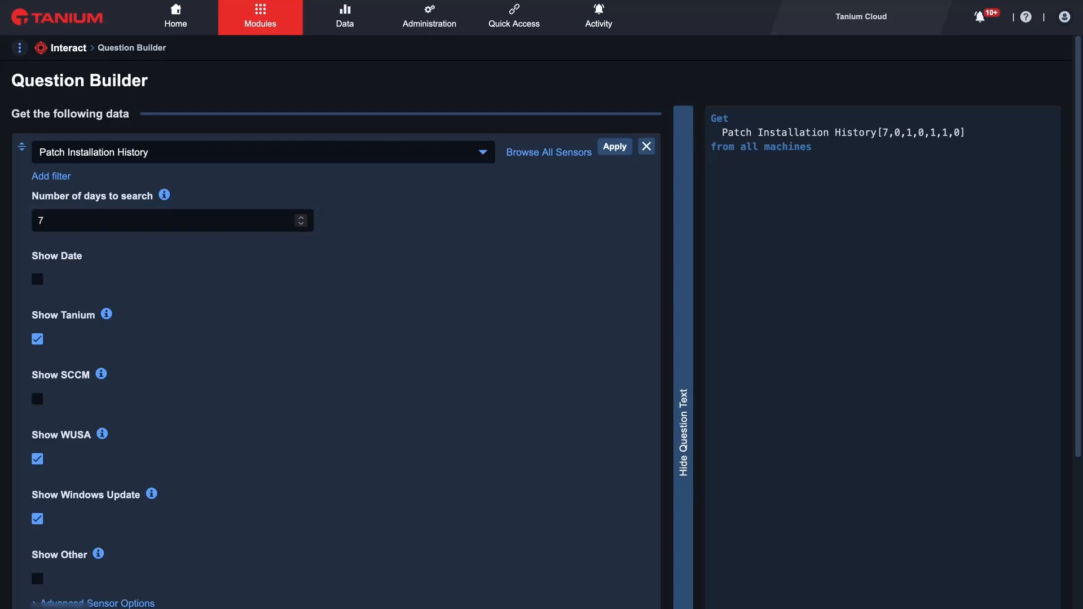
{"action": "left_click", "coordinate": [37, 458]}
{"action": "left_click", "coordinate": [38, 518]}
{"action": "scroll", "coordinate": [545, 333], "scroll_direction": "down", "scroll_amount": 2}
{"action": "scroll", "coordinate": [542, 336], "scroll_direction": "down", "scroll_amount": 1}
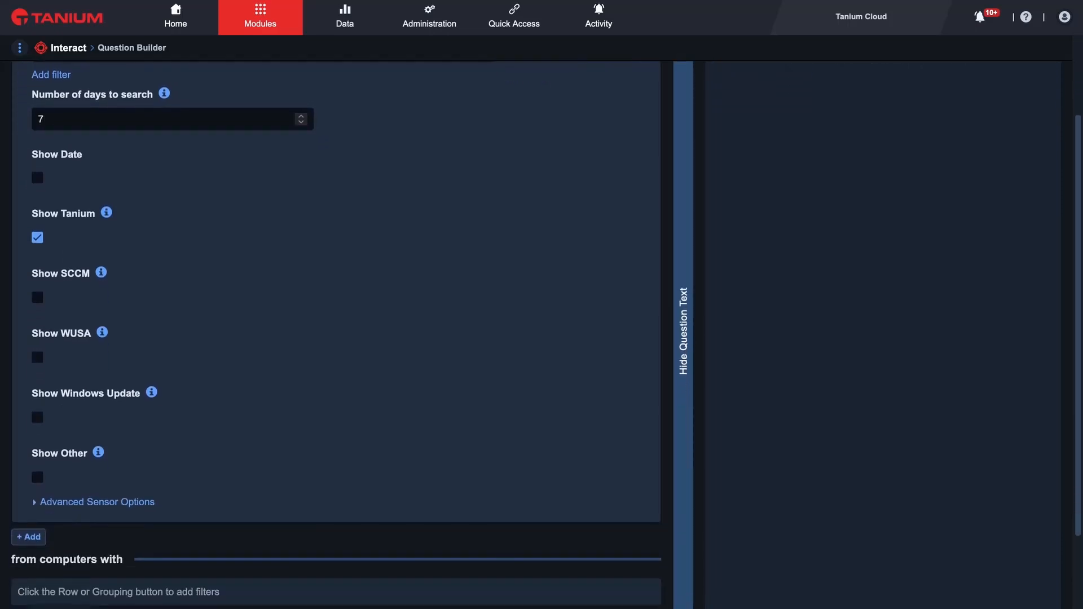
{"action": "scroll", "coordinate": [542, 335], "scroll_direction": "down", "scroll_amount": 1}
{"action": "scroll", "coordinate": [542, 335], "scroll_direction": "up", "scroll_amount": 4}
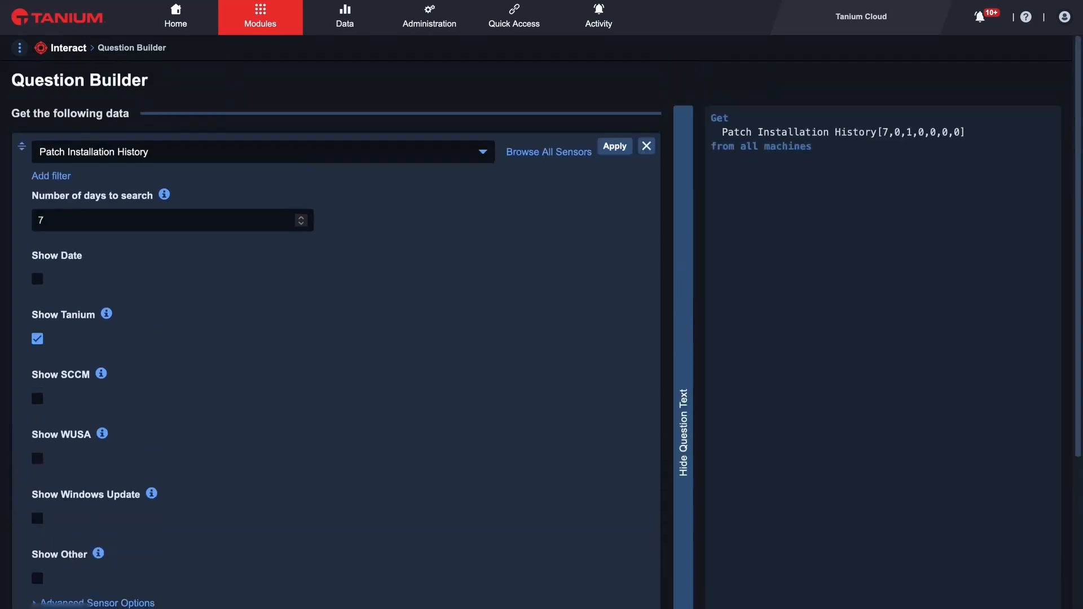
{"action": "left_click", "coordinate": [615, 146]}
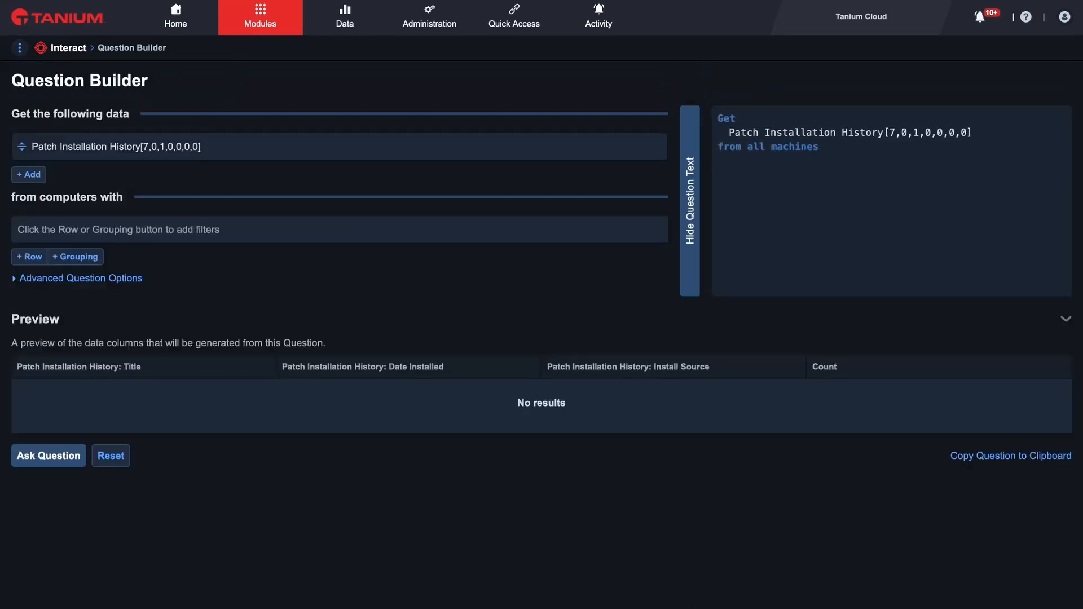
- Ask the Patch Installation History question and review its full text on the results page
{"action": "left_click", "coordinate": [48, 456]}
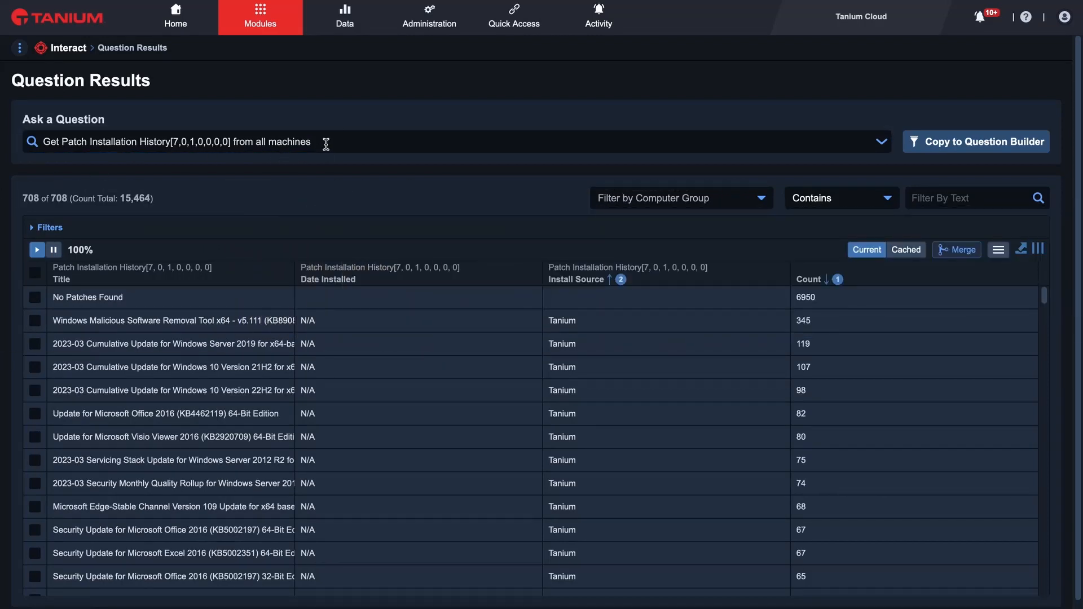
{"action": "left_click_drag", "start_coordinate": [326, 144], "coordinate": [45, 140]}
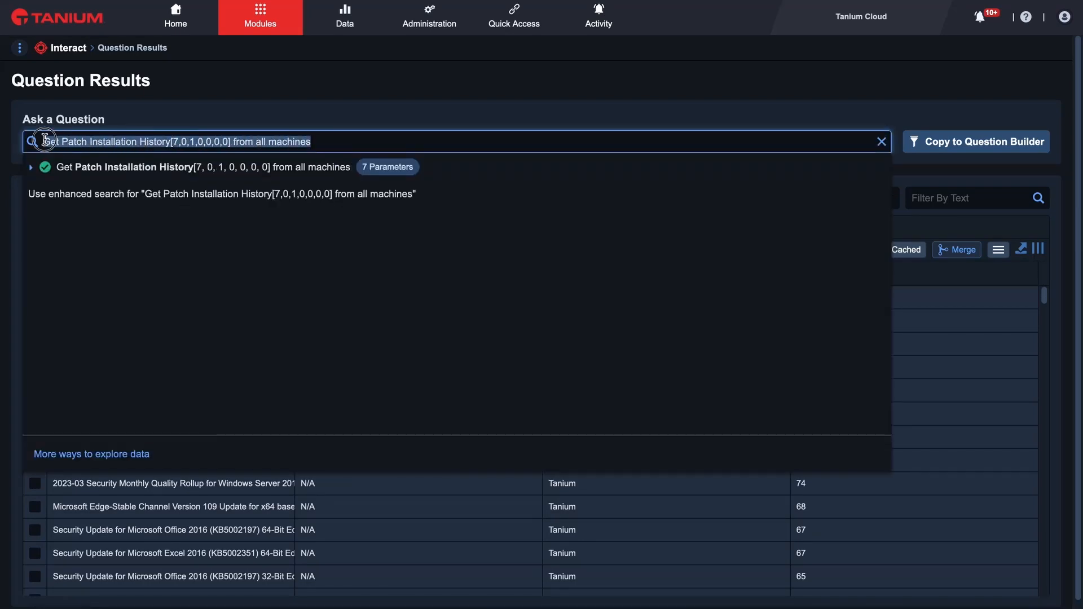
{"action": "left_click", "coordinate": [200, 90]}
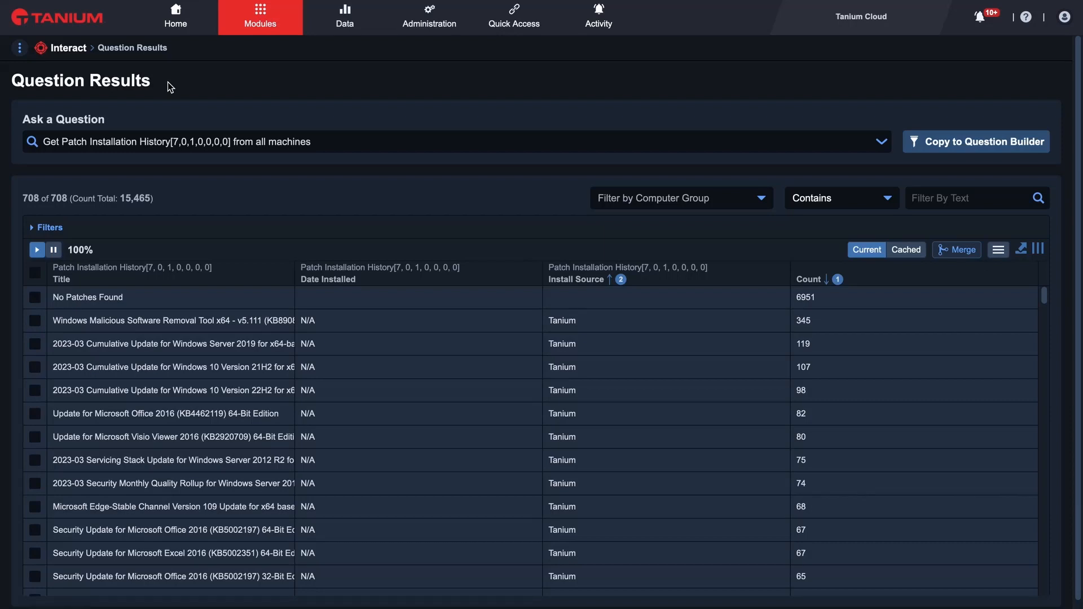
- Return to the Interact module's overview page
{"action": "mouse_move", "coordinate": [267, 26]}
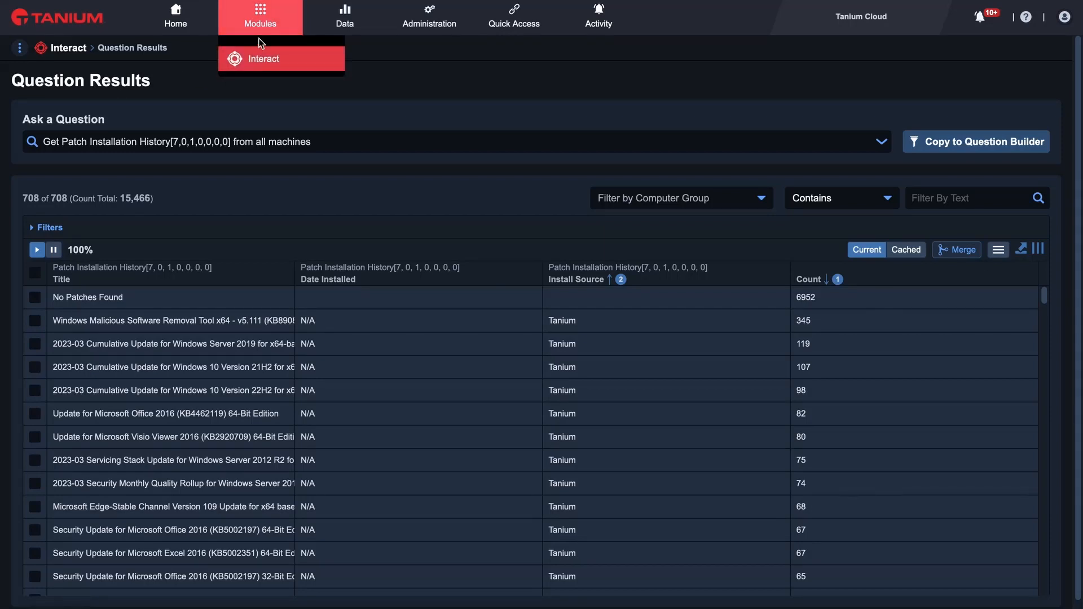
{"action": "mouse_move", "coordinate": [266, 60]}
{"action": "left_click", "coordinate": [266, 60]}
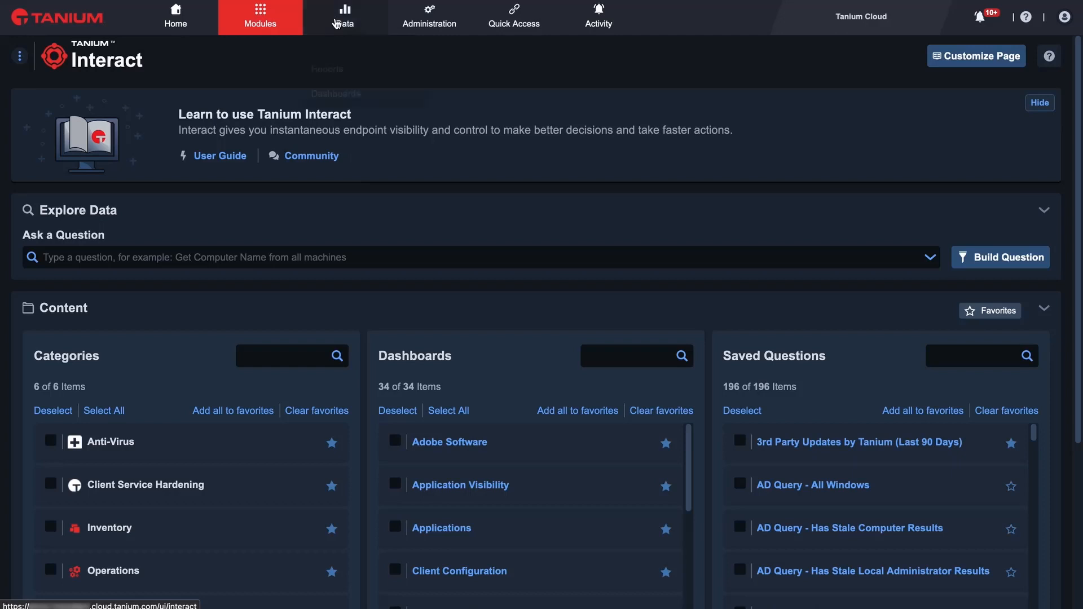
{"action": "left_click", "coordinate": [337, 24]}
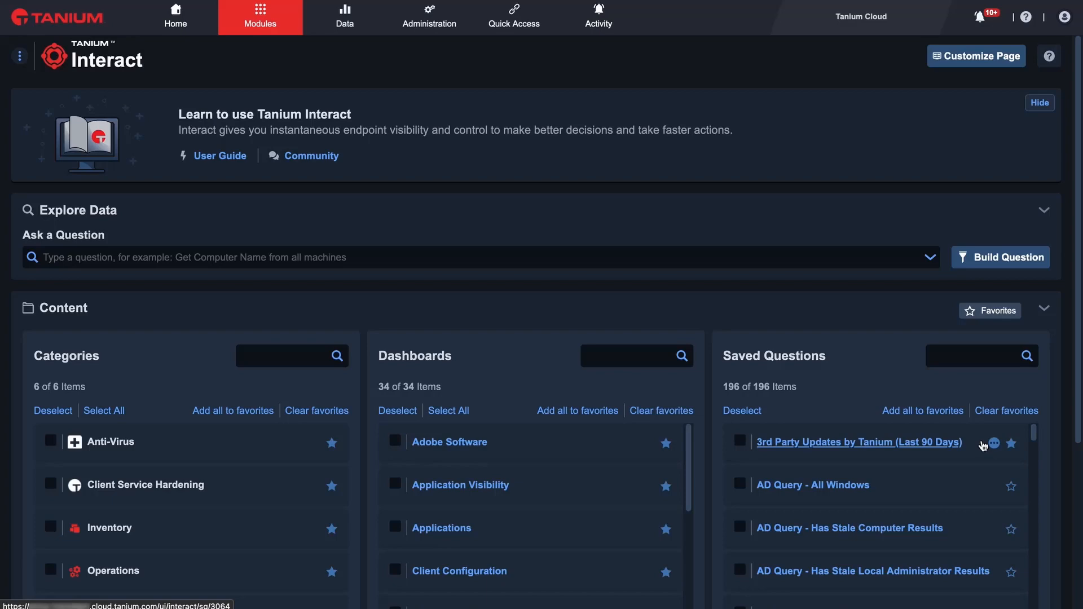
- Filter the Content section's dashboards and saved questions by the Inventory category, and clear that filter
{"action": "scroll", "coordinate": [959, 452], "scroll_direction": "down", "scroll_amount": 1}
{"action": "scroll", "coordinate": [959, 459], "scroll_direction": "up", "scroll_amount": 1}
{"action": "scroll", "coordinate": [712, 314], "scroll_direction": "down", "scroll_amount": 4}
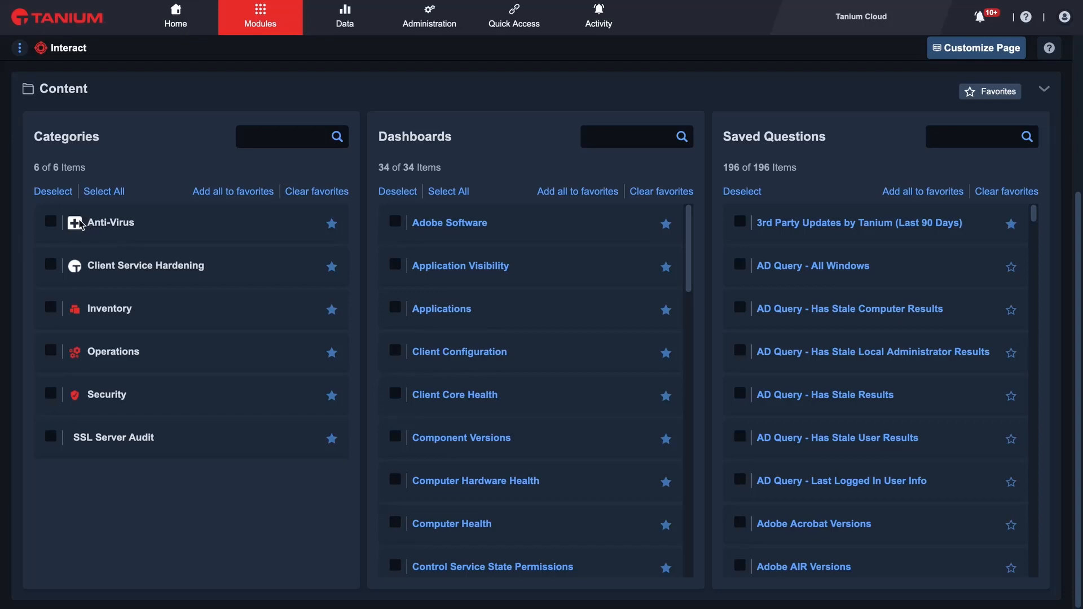
{"action": "left_click", "coordinate": [51, 308]}
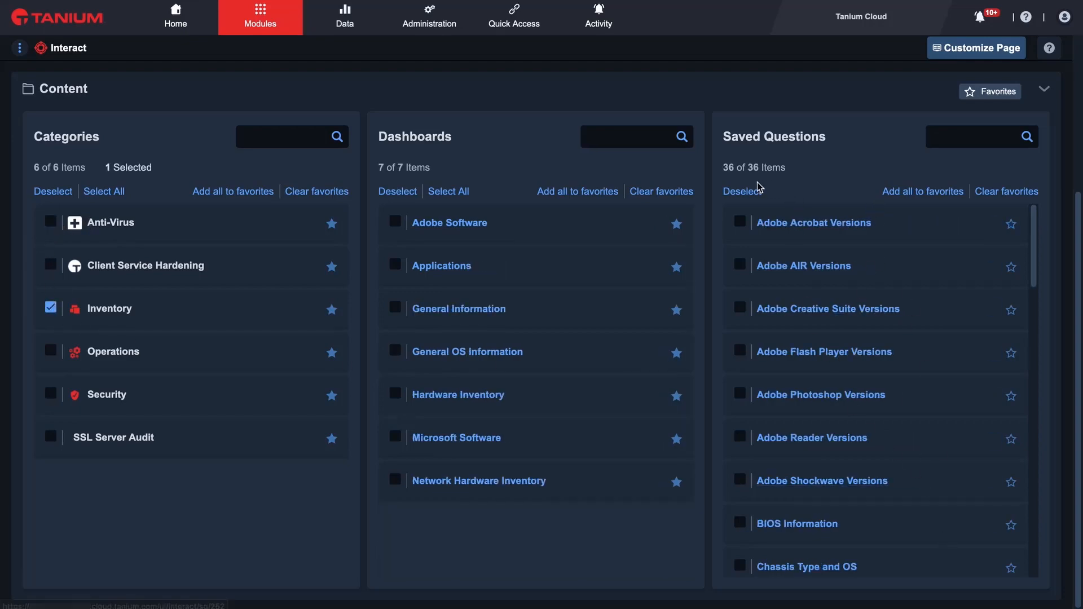
{"action": "left_click", "coordinate": [51, 308]}
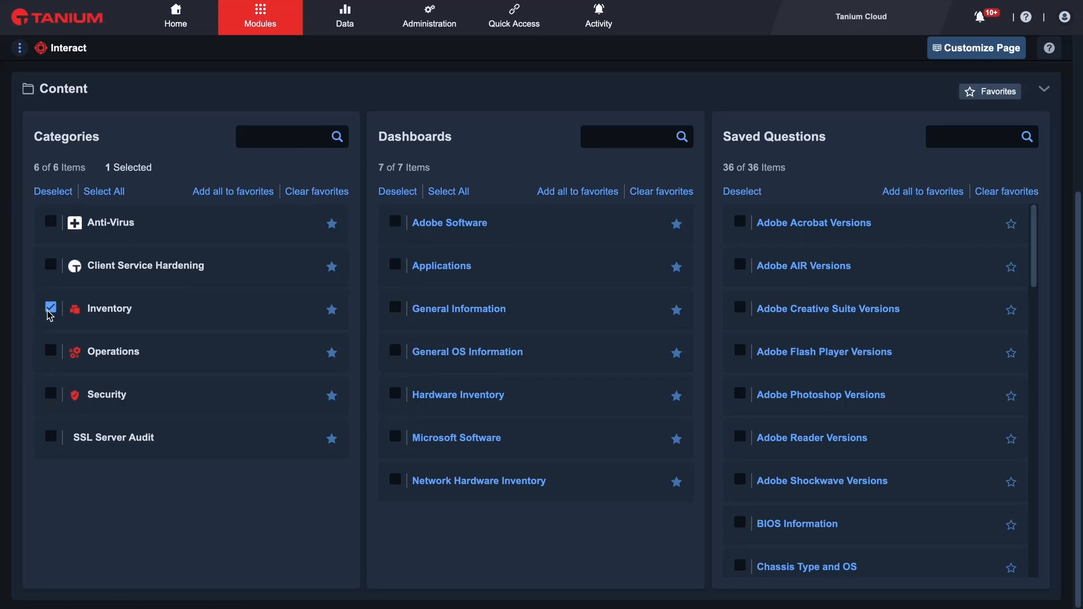
- Examine the saved questions belonging to the Adobe Software dashboard, and deselect the dashboard
{"action": "left_click", "coordinate": [396, 222]}
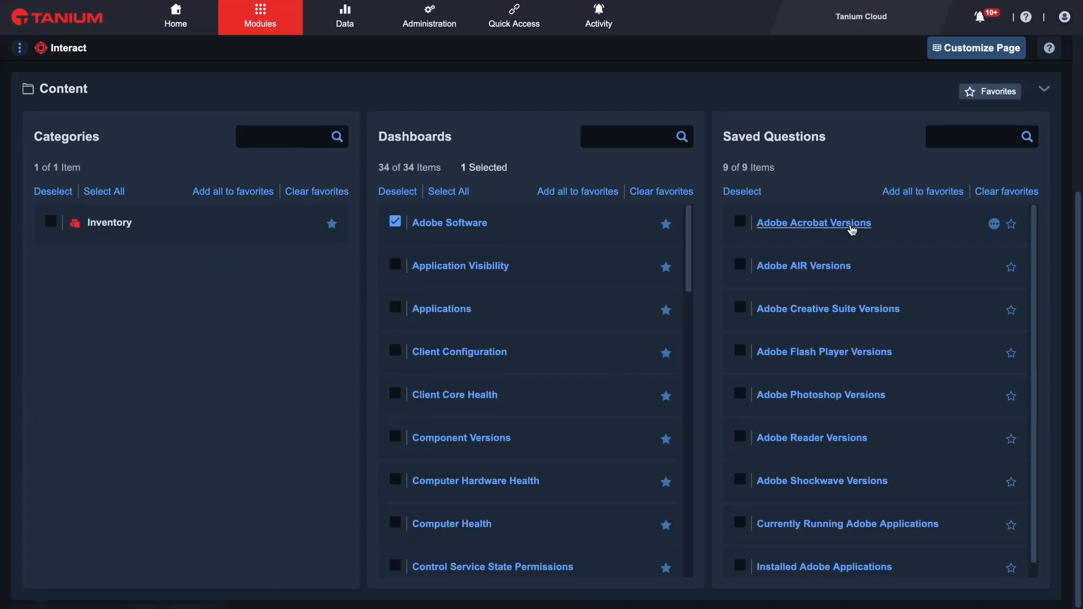
{"action": "scroll", "coordinate": [824, 454], "scroll_direction": "down", "scroll_amount": 1}
{"action": "scroll", "coordinate": [739, 447], "scroll_direction": "up", "scroll_amount": 1}
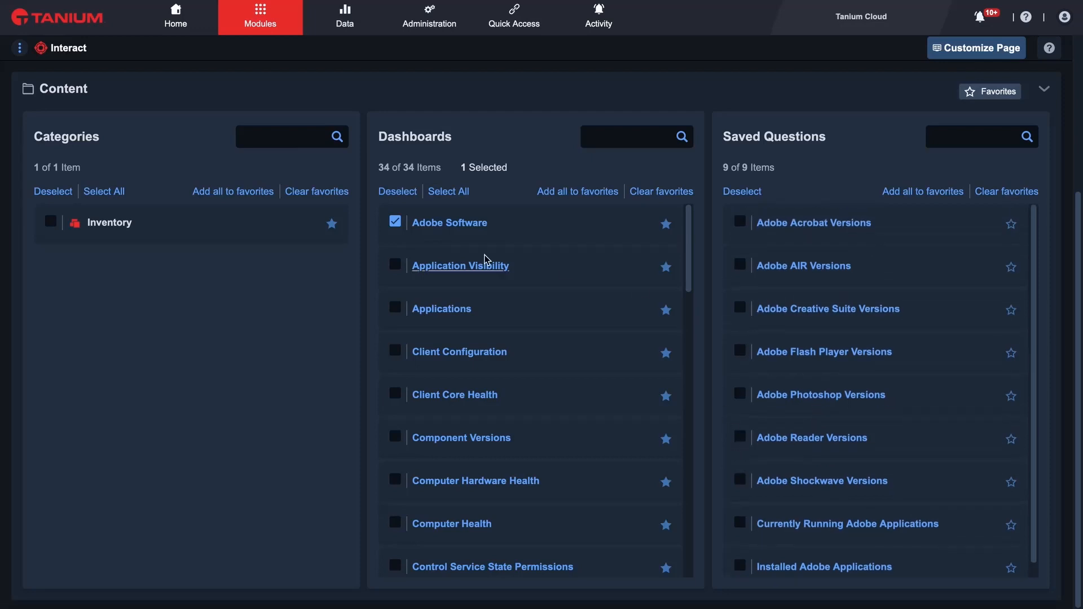
{"action": "left_click", "coordinate": [394, 224]}
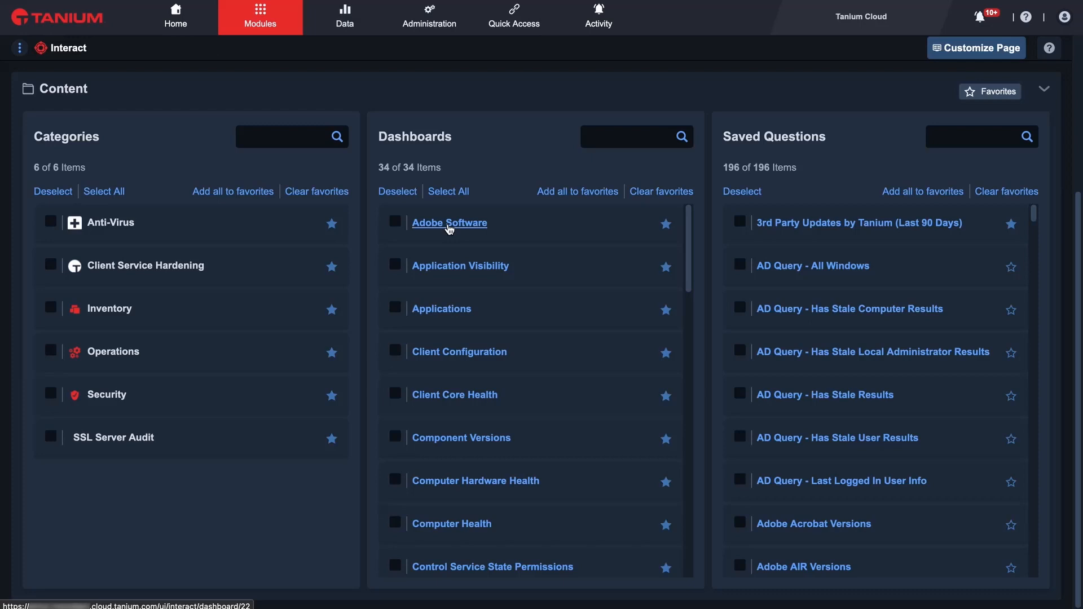
{"action": "left_click", "coordinate": [395, 221]}
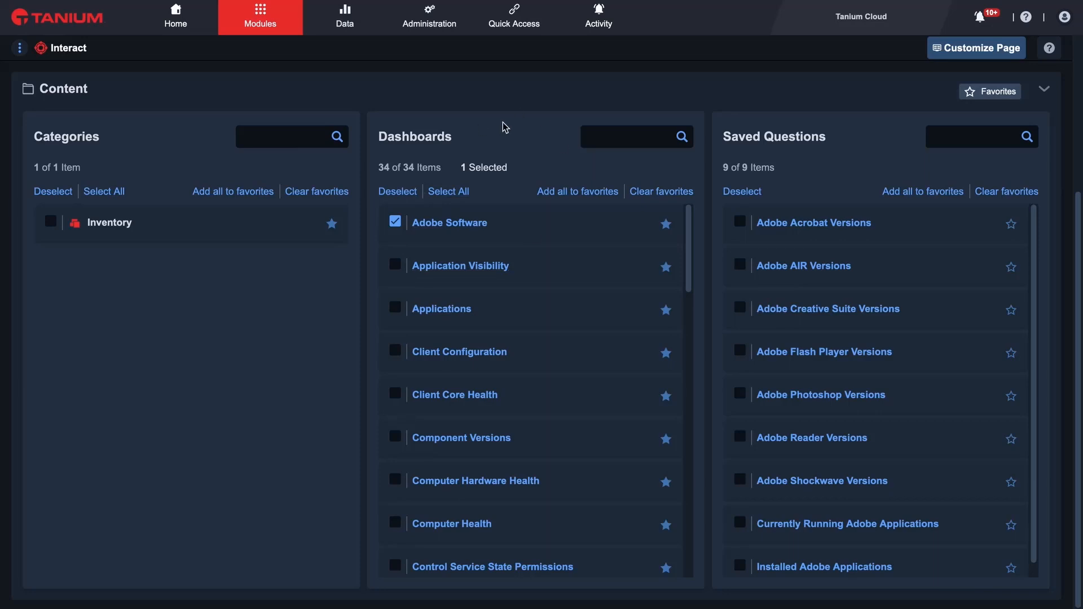
{"action": "left_click", "coordinate": [395, 221]}
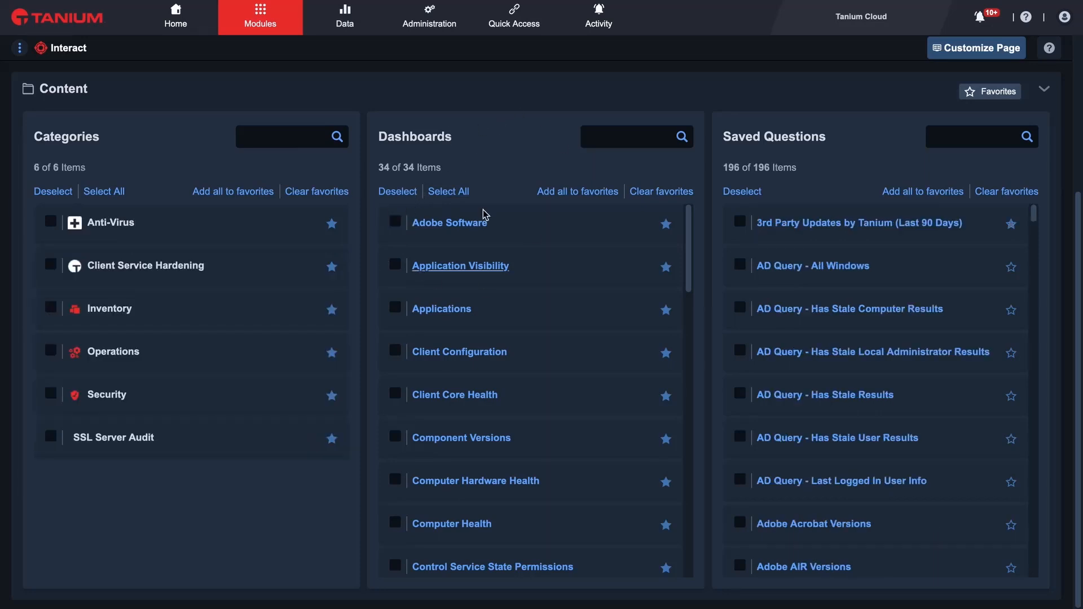
- Limit the Content section to favorites to view the favorite saved questions, and restore the full lists
{"action": "mouse_move", "coordinate": [331, 25]}
{"action": "scroll", "coordinate": [798, 179], "scroll_direction": "up", "scroll_amount": 3}
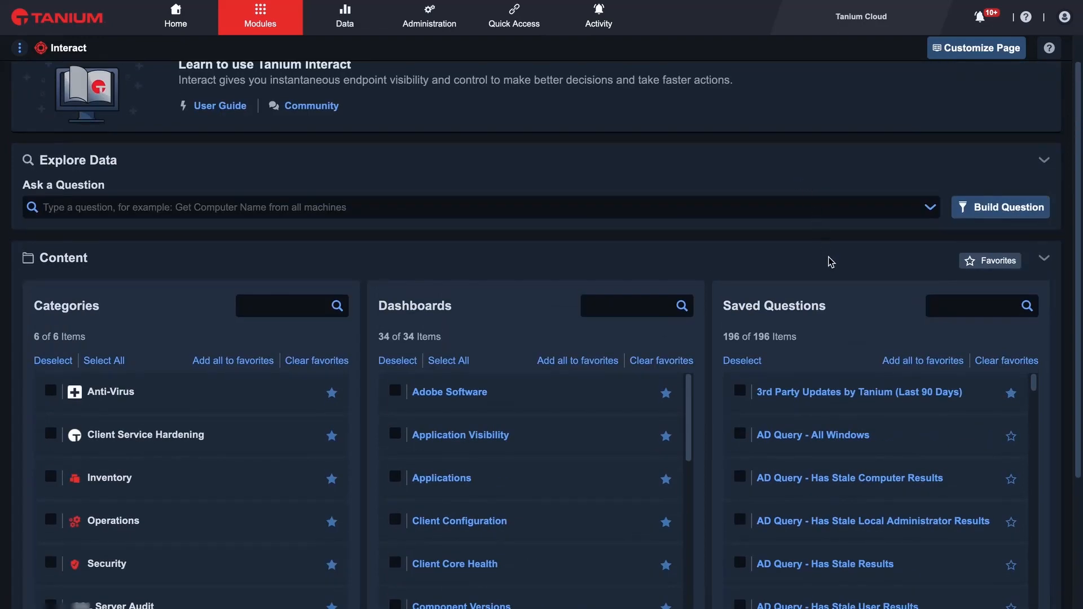
{"action": "scroll", "coordinate": [831, 261], "scroll_direction": "down", "scroll_amount": 3}
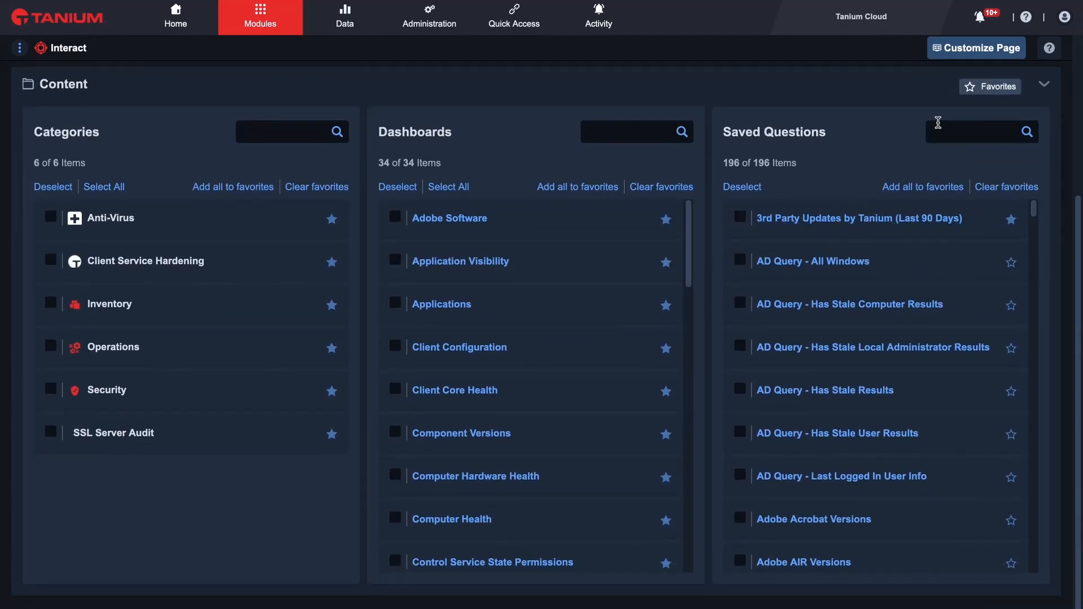
{"action": "left_click", "coordinate": [970, 86]}
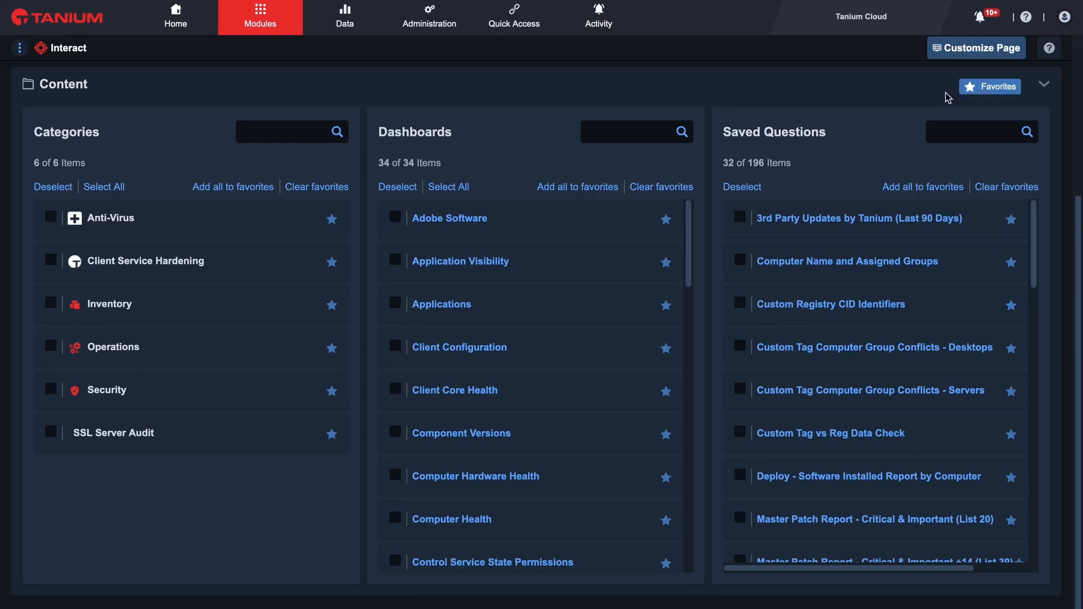
{"action": "left_click", "coordinate": [982, 94]}
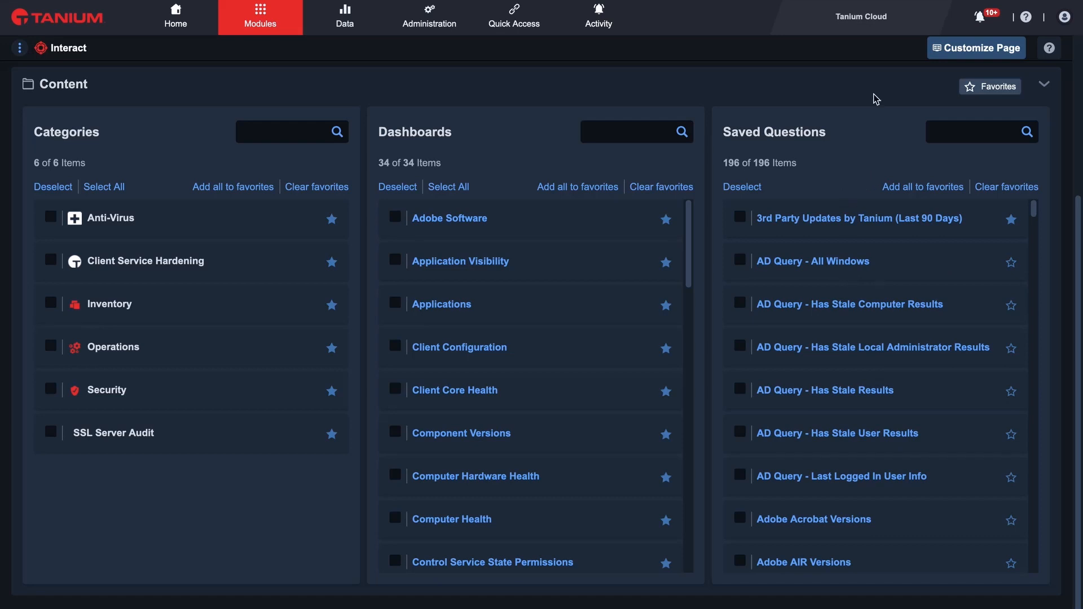
- Open the saved question "3rd Party Updates by Tanium (Last 90 Days)" and widen its Software Package ID column
{"action": "scroll", "coordinate": [900, 314], "scroll_direction": "down", "scroll_amount": 4}
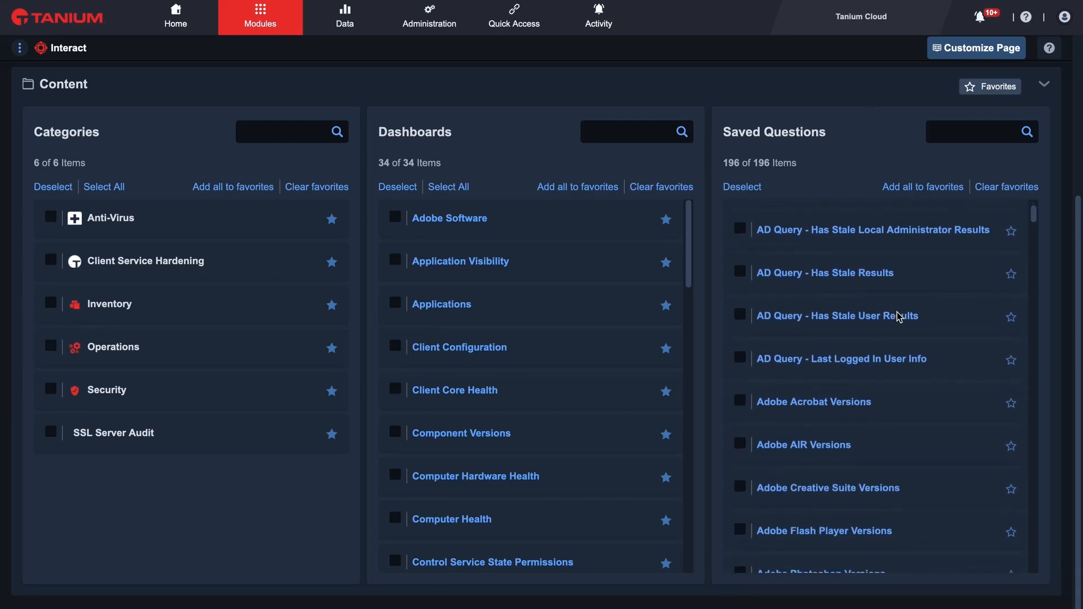
{"action": "scroll", "coordinate": [899, 317], "scroll_direction": "down", "scroll_amount": 14}
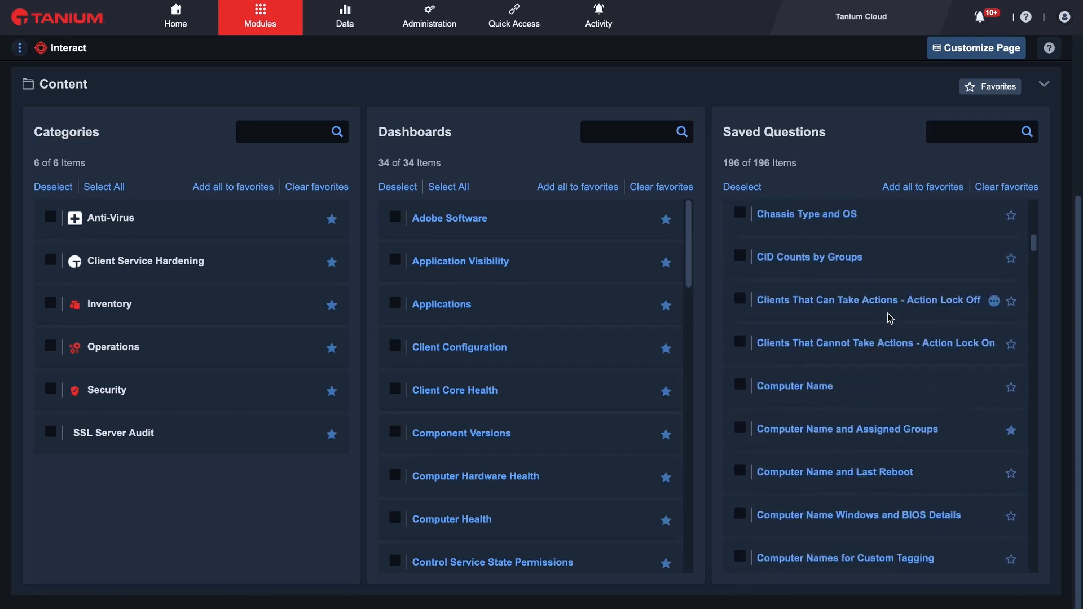
{"action": "scroll", "coordinate": [890, 319], "scroll_direction": "up", "scroll_amount": 10}
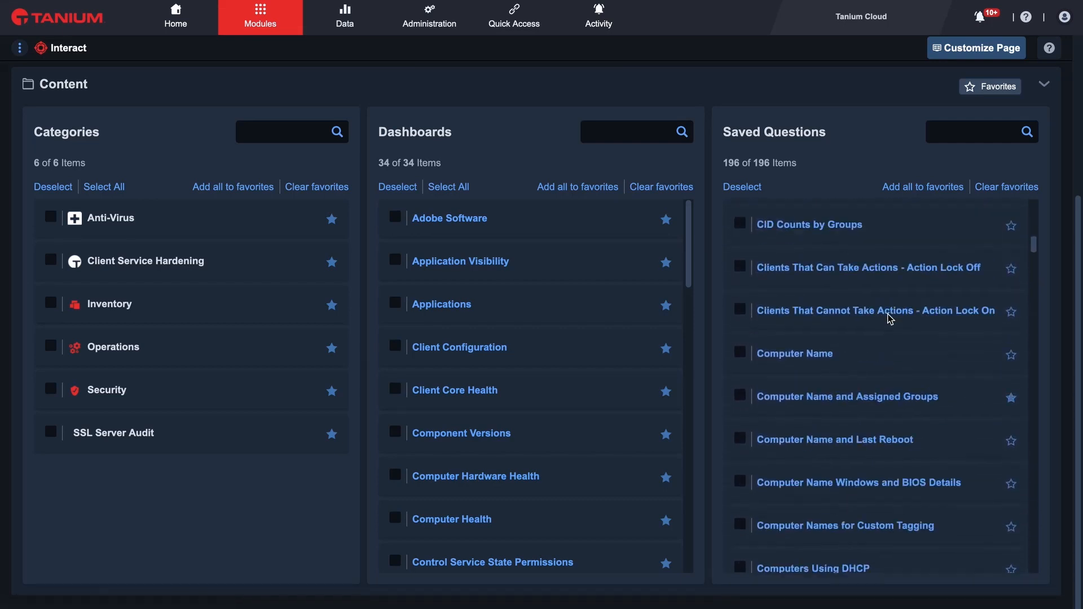
{"action": "scroll", "coordinate": [890, 319], "scroll_direction": "up", "scroll_amount": 10}
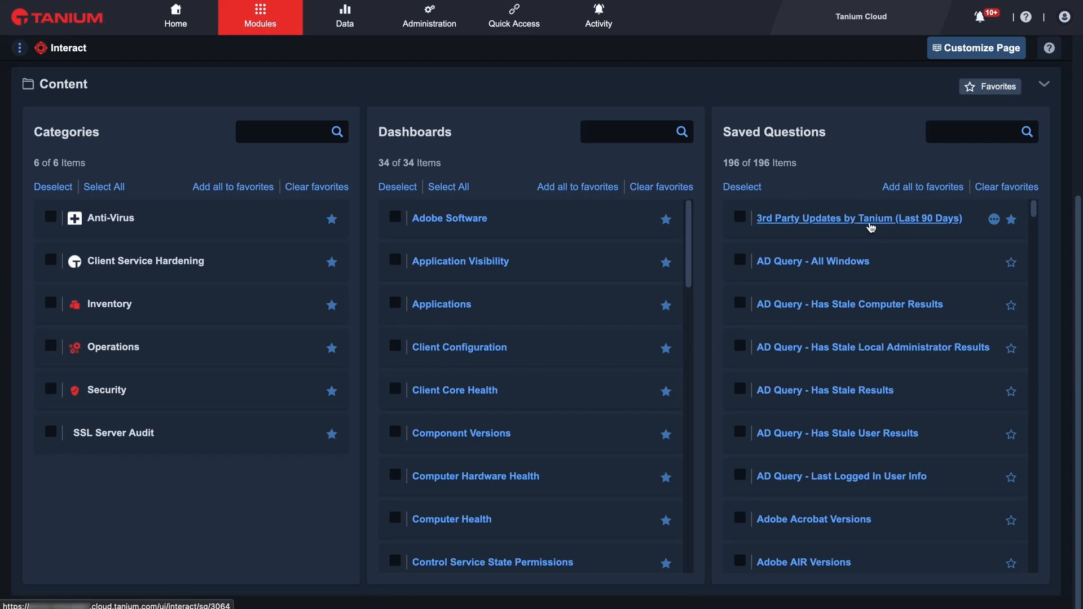
{"action": "left_click", "coordinate": [872, 219]}
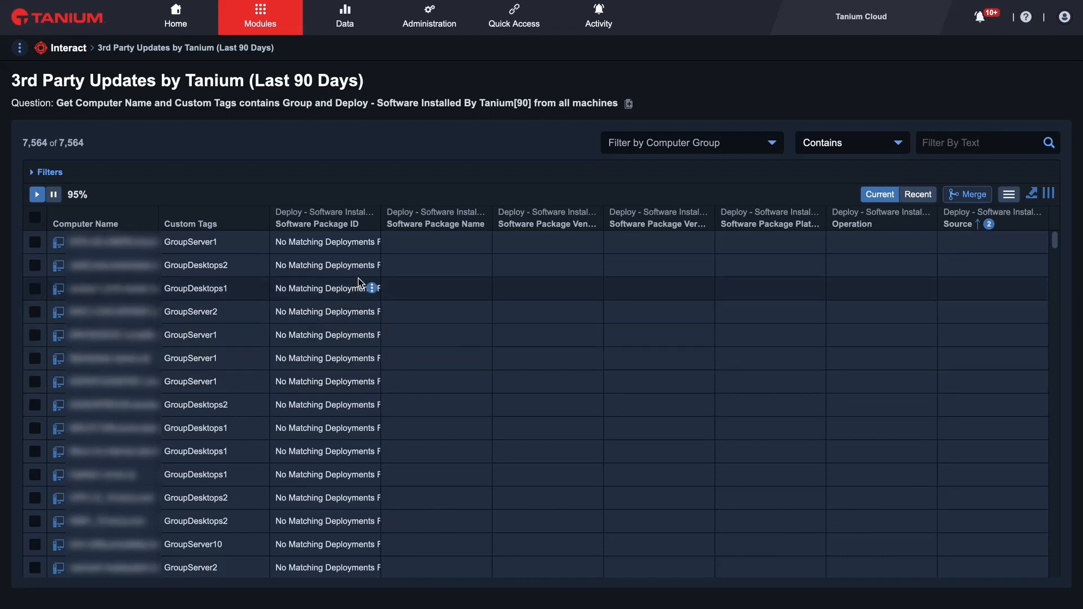
{"action": "mouse_move", "coordinate": [349, 251]}
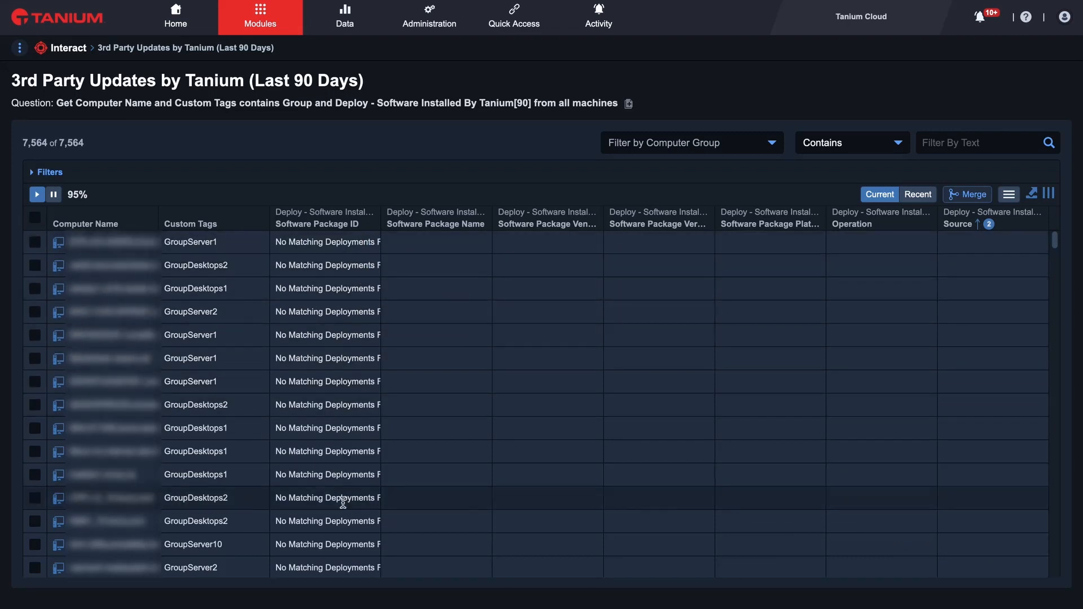
{"action": "left_click_drag", "start_coordinate": [379, 210], "coordinate": [513, 214]}
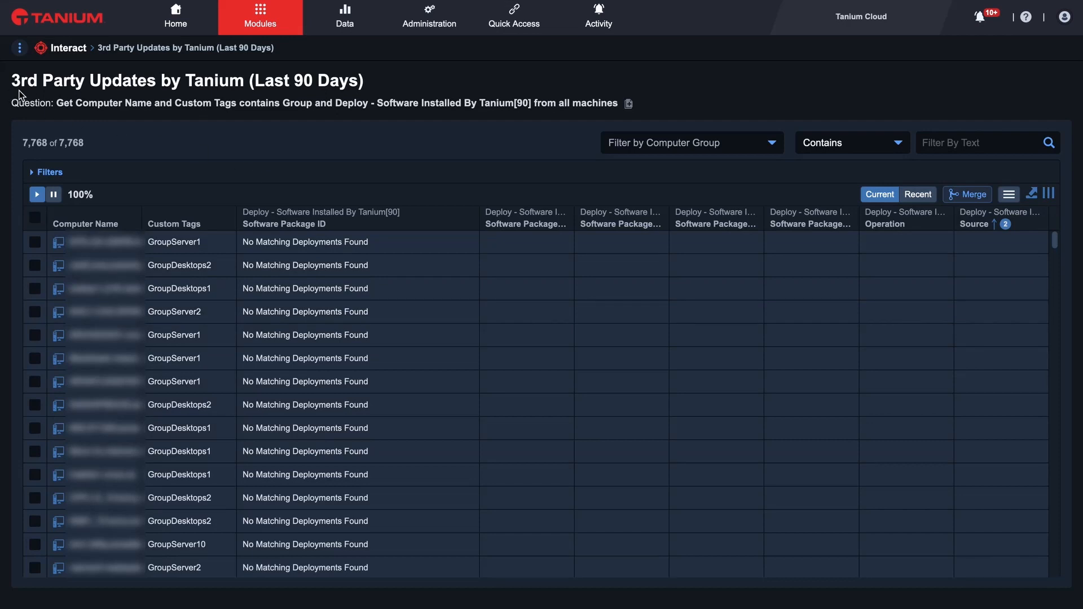
- Highlight the full question text beneath the saved question's title to examine how it is built
{"action": "left_click_drag", "start_coordinate": [12, 80], "coordinate": [327, 243]}
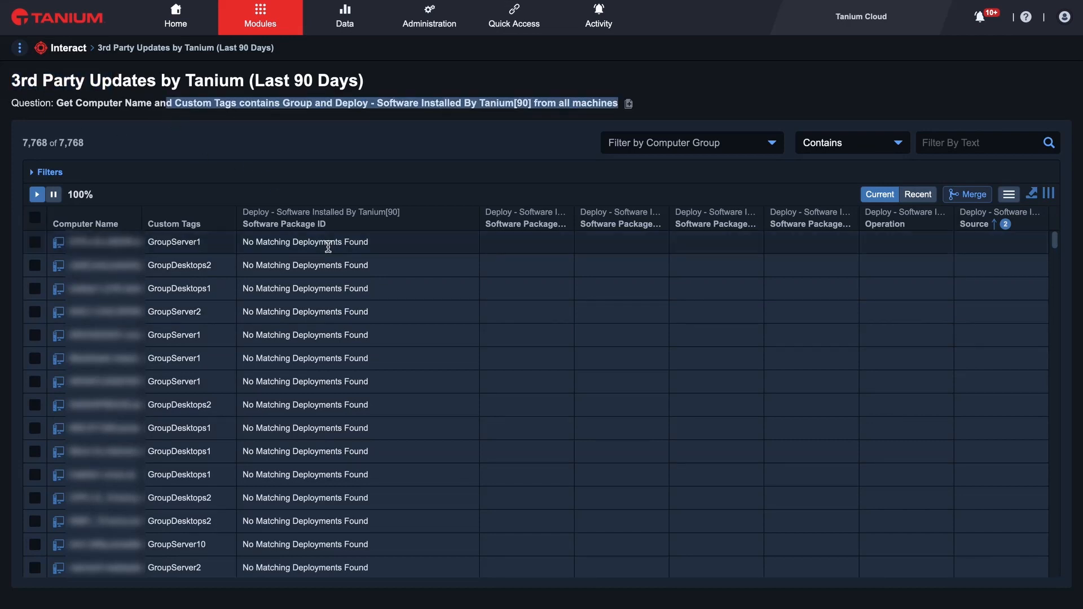
{"action": "left_click", "coordinate": [303, 136]}
{"action": "left_click_drag", "start_coordinate": [58, 103], "coordinate": [616, 107]}
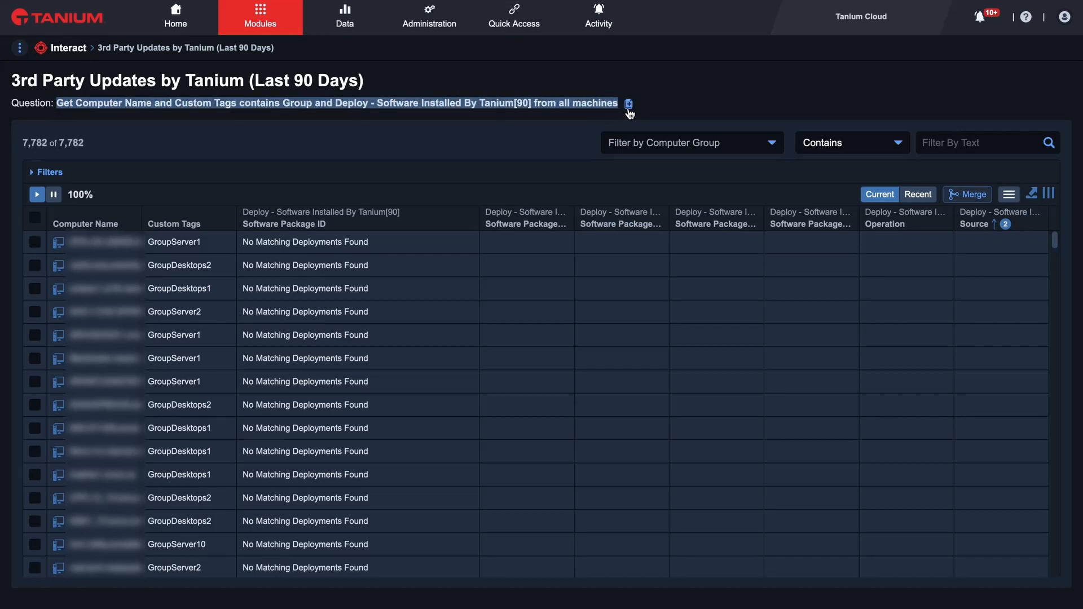
{"action": "left_click", "coordinate": [628, 106]}
{"action": "left_click", "coordinate": [630, 111]}
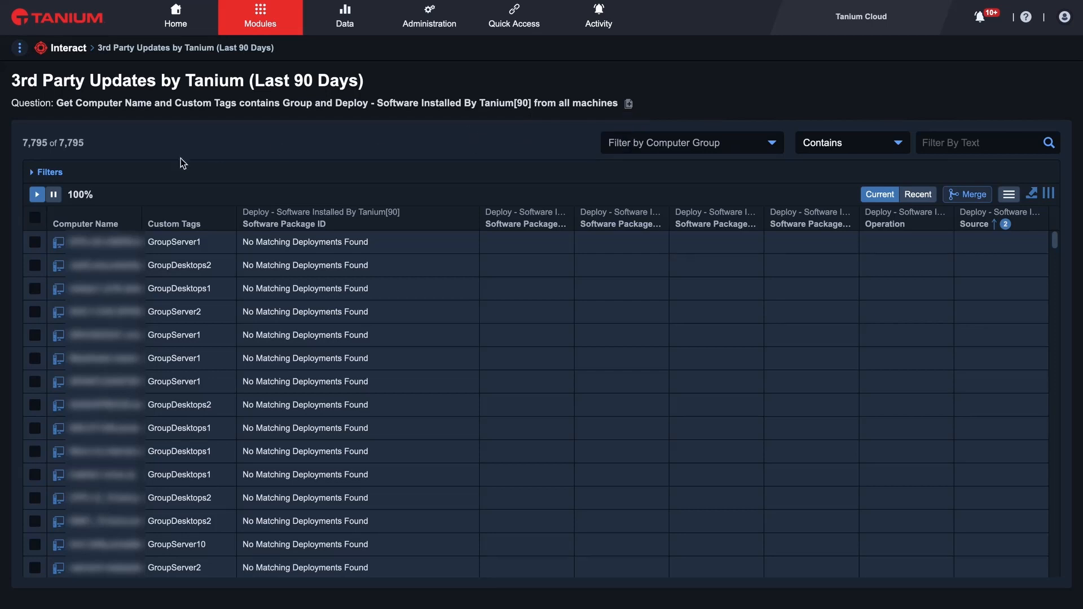
- Add a filter row for the Software Package ID attribute with the operator "does not contain"
{"action": "left_click", "coordinate": [33, 174]}
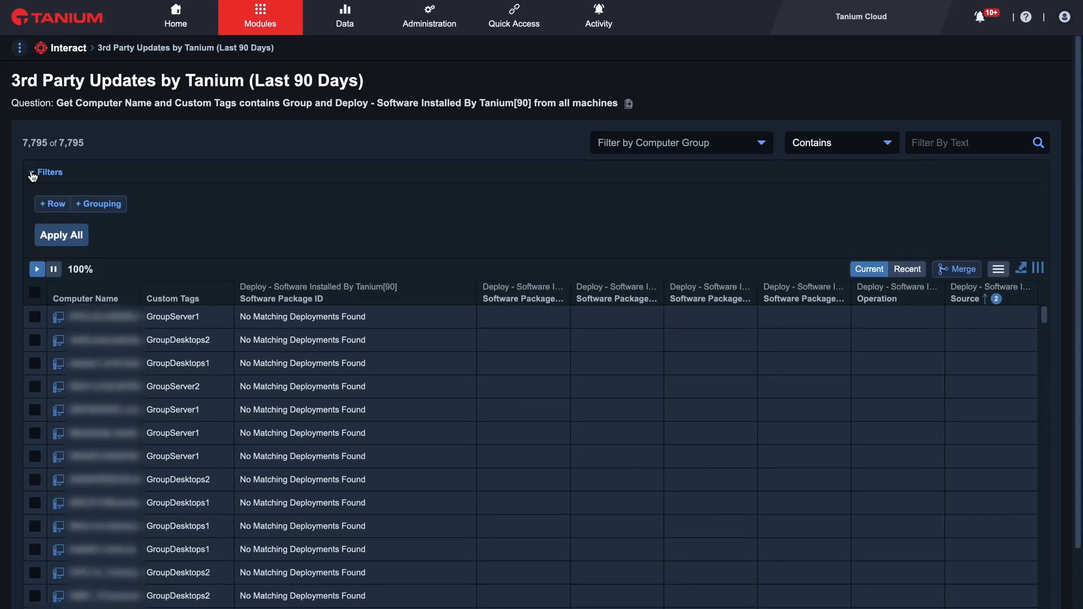
{"action": "left_click", "coordinate": [57, 205]}
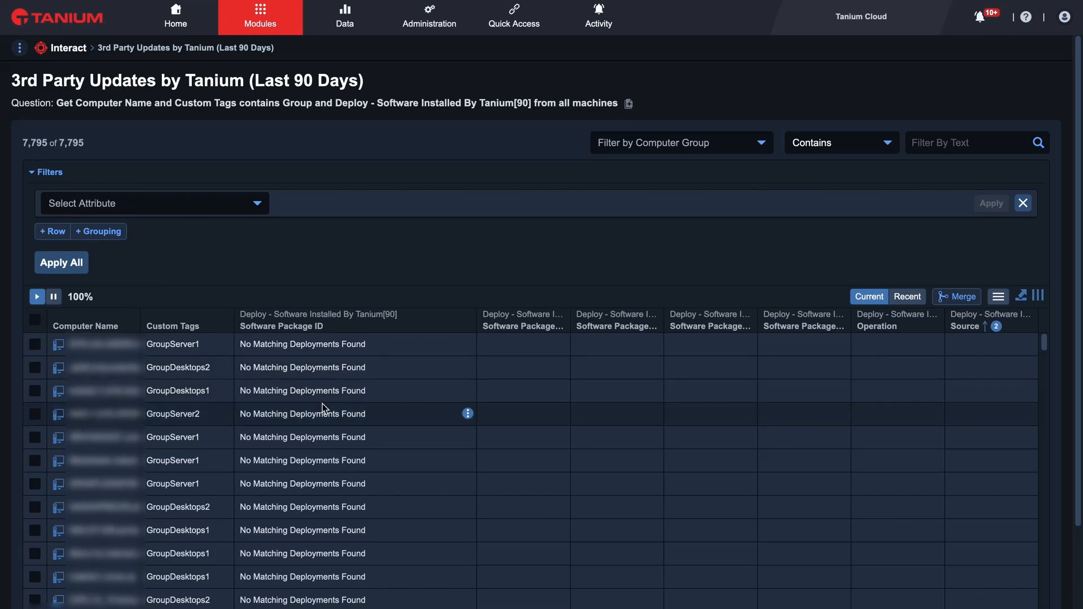
{"action": "left_click", "coordinate": [141, 200]}
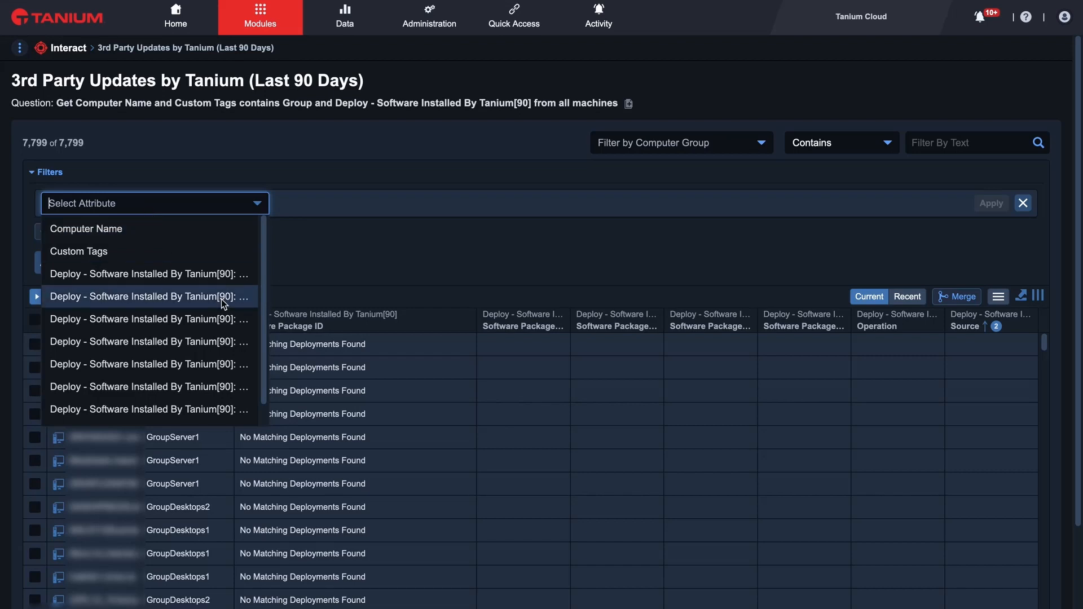
{"action": "left_click", "coordinate": [187, 281]}
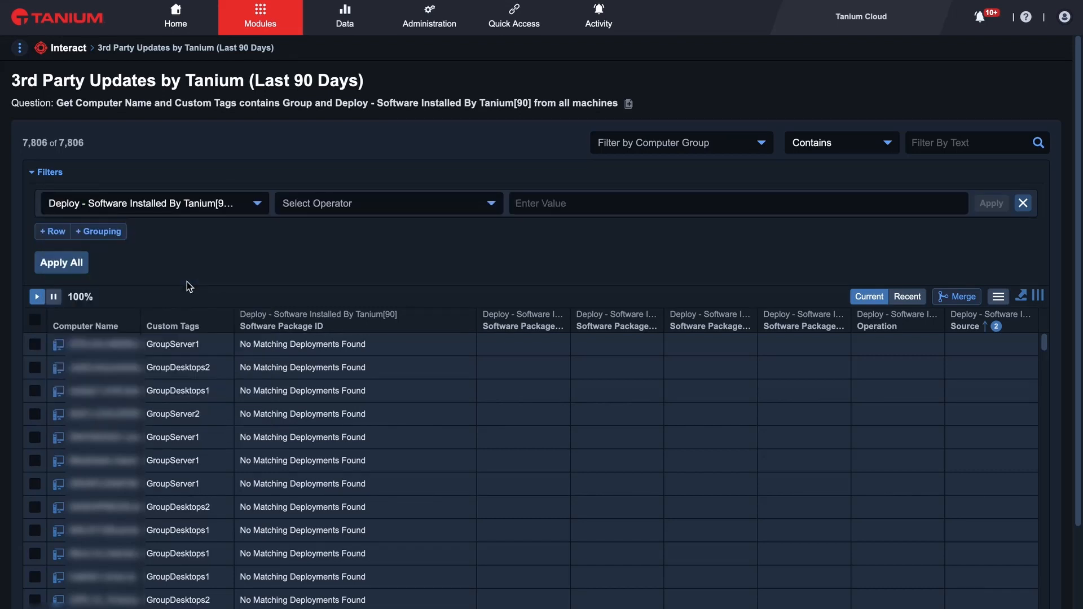
{"action": "left_click", "coordinate": [356, 204]}
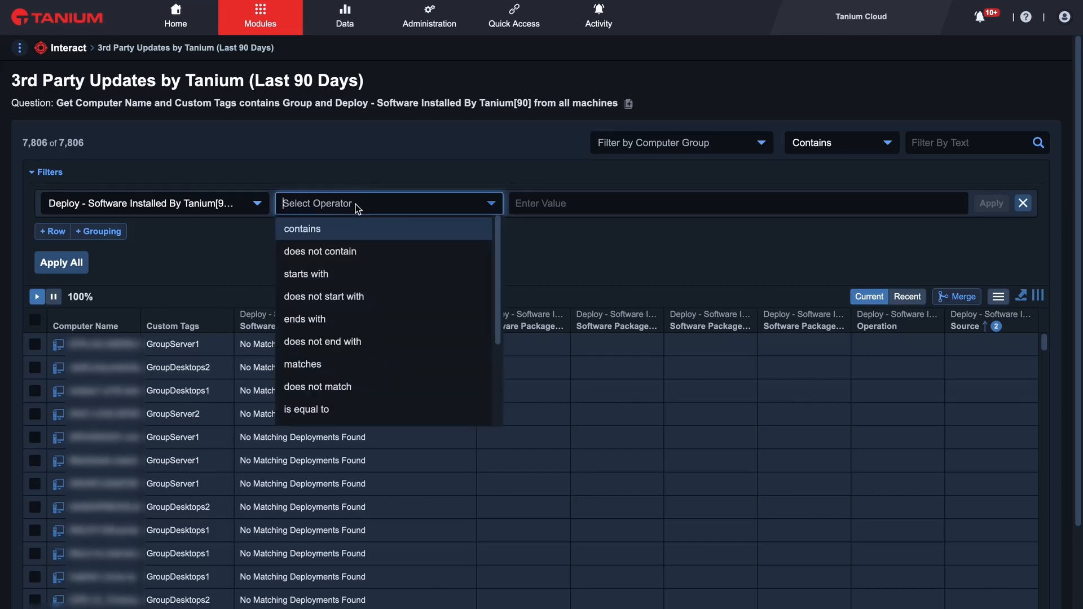
{"action": "left_click", "coordinate": [320, 254]}
{"action": "left_click", "coordinate": [610, 211]}
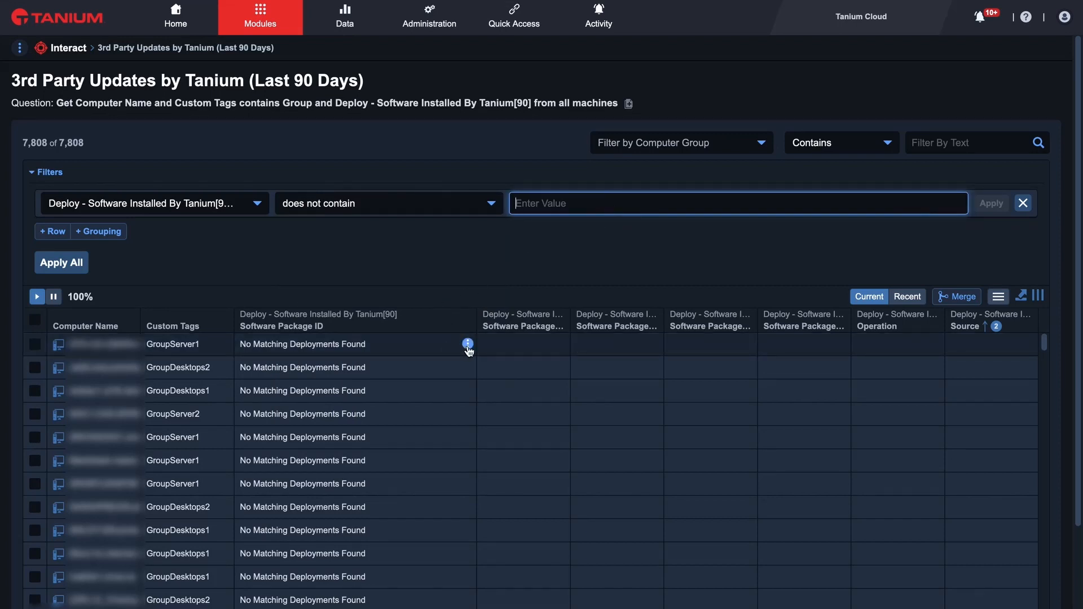
- Copy the cell value "No Matching Deployments Found" into the filter row's value and apply the filter to the results
{"action": "left_click", "coordinate": [468, 345]}
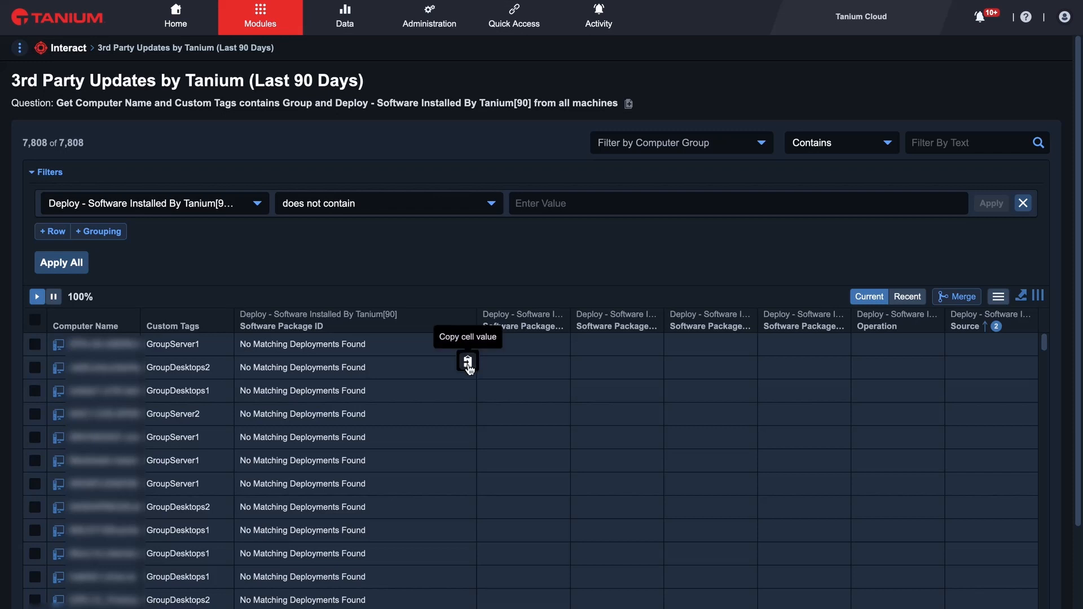
{"action": "left_click", "coordinate": [468, 363]}
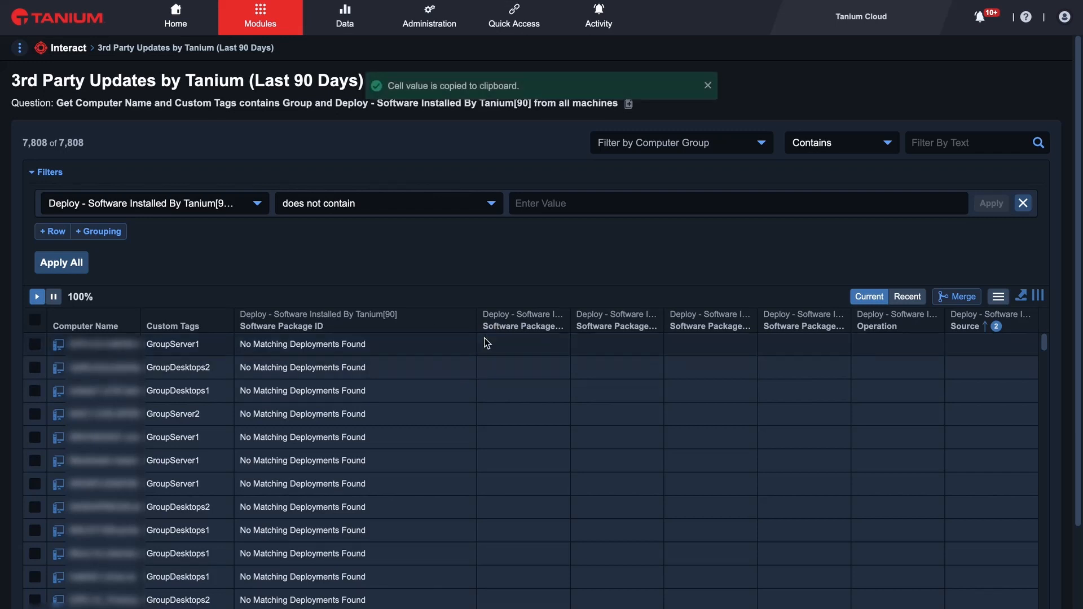
{"action": "left_click", "coordinate": [552, 207]}
{"action": "key", "text": "ctrl+v"}
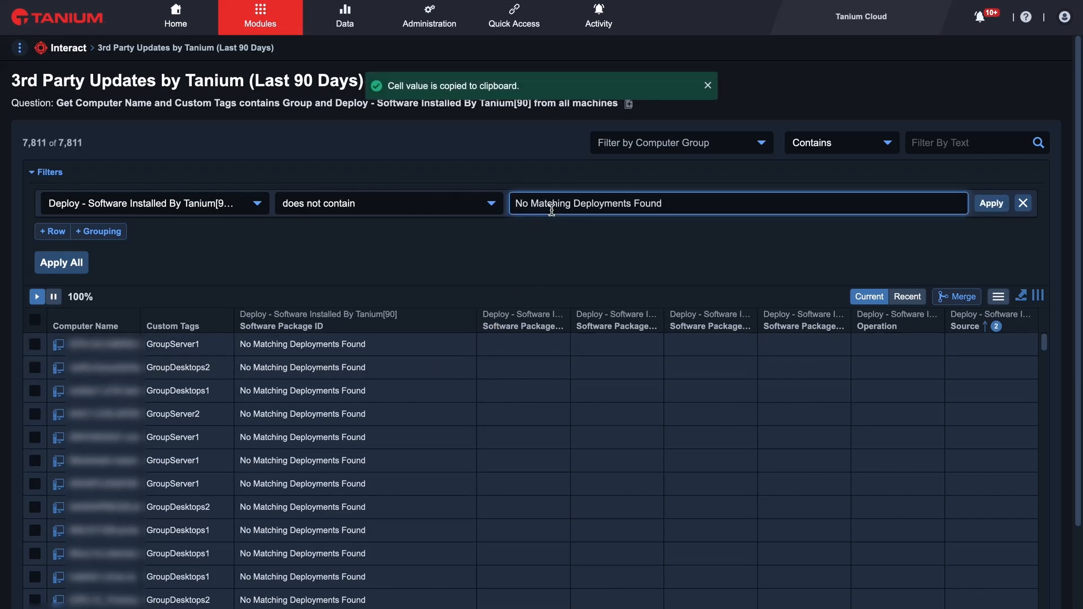
{"action": "left_click", "coordinate": [991, 204]}
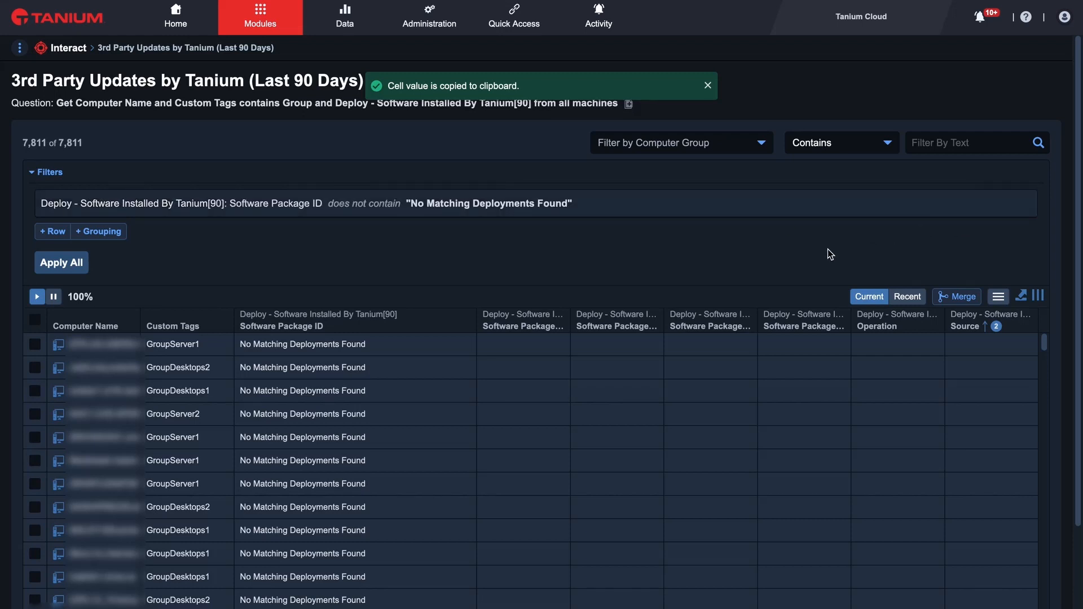
{"action": "left_click", "coordinate": [78, 265]}
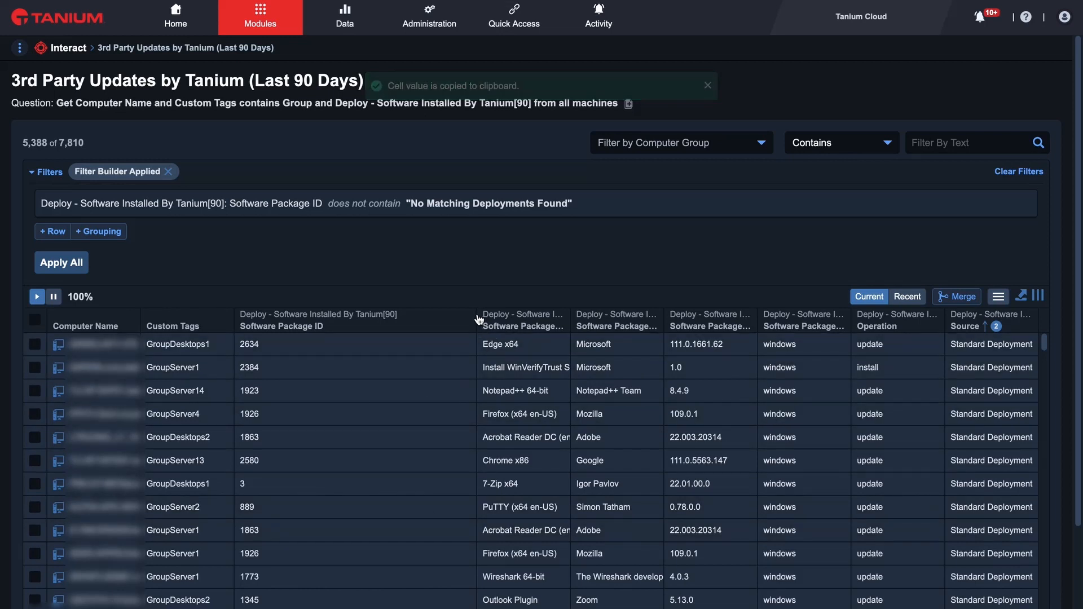
- Narrow the Software Package ID column and review the filtered software deployments
{"action": "left_click_drag", "start_coordinate": [476, 313], "coordinate": [295, 313]}
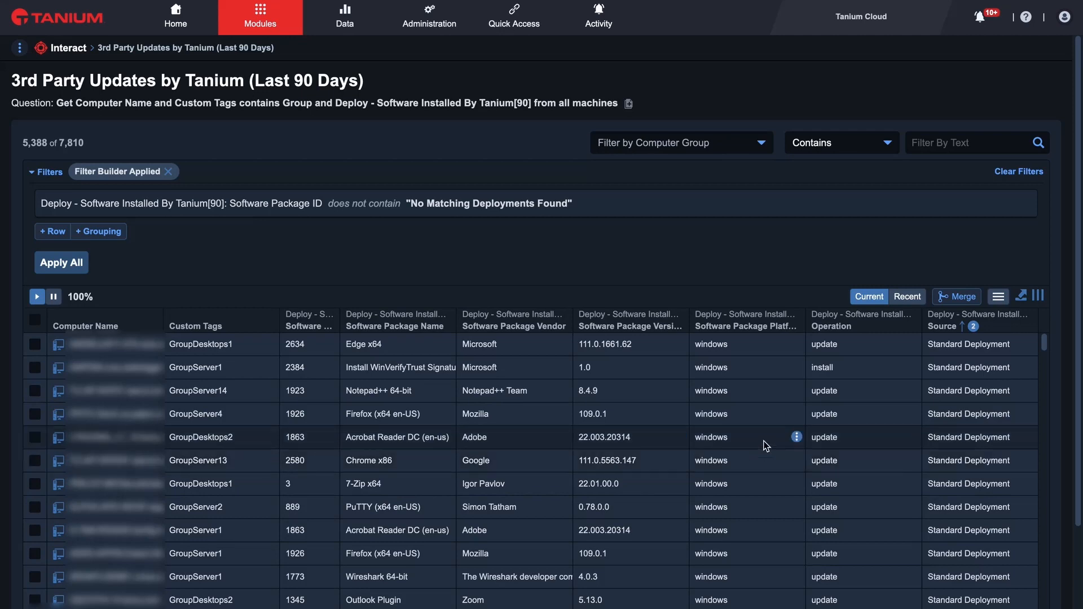
{"action": "scroll", "coordinate": [759, 443], "scroll_direction": "down", "scroll_amount": 4}
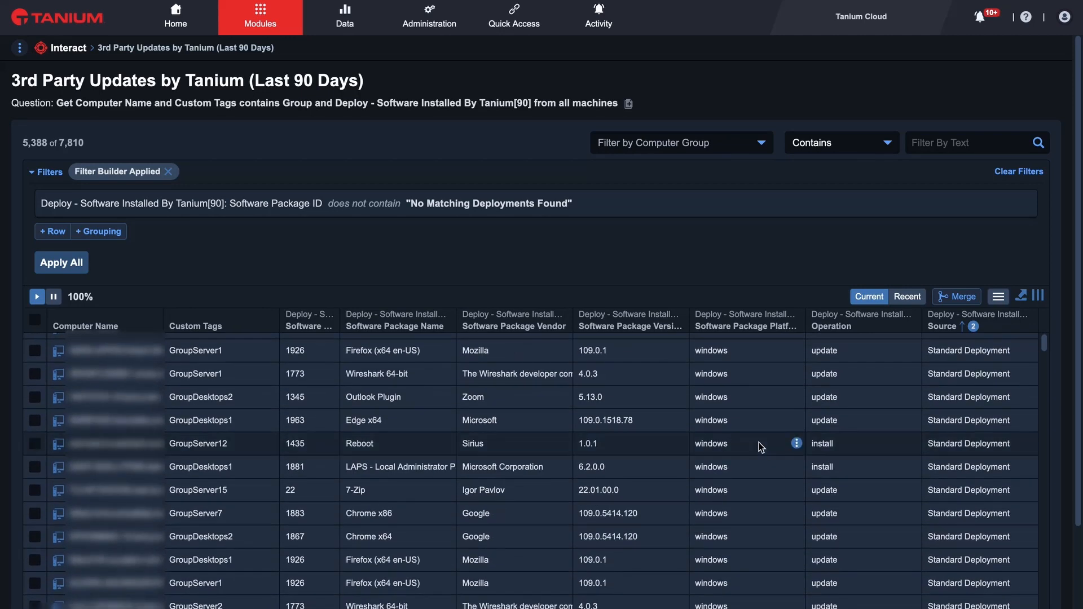
{"action": "scroll", "coordinate": [759, 443], "scroll_direction": "up", "scroll_amount": 4}
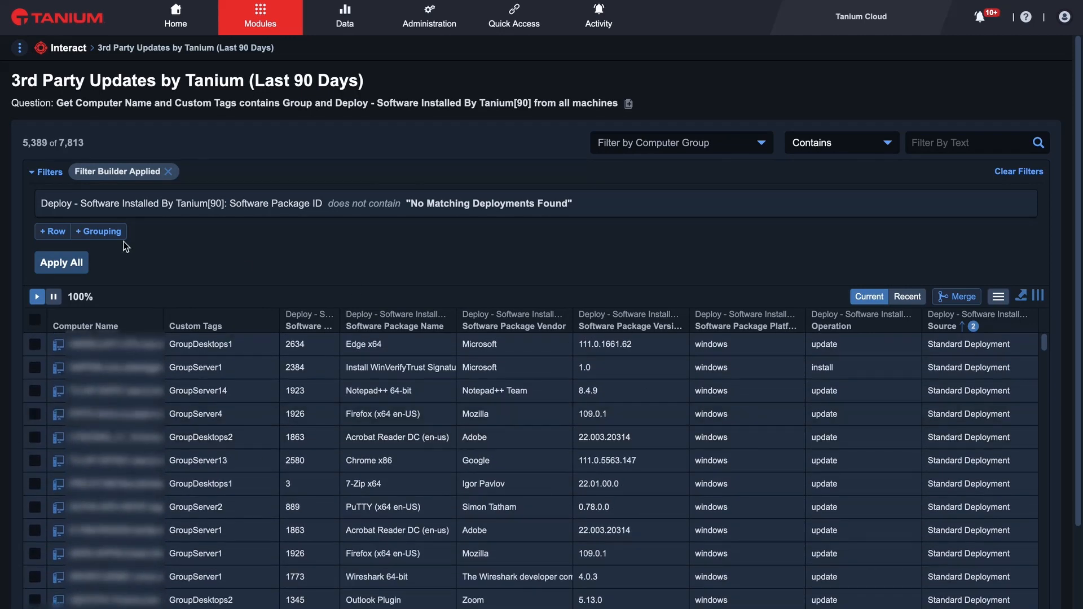
- Return to the Interact overview, search the saved questions for "Missing" and open Missing Application Updates
{"action": "left_click", "coordinate": [70, 48]}
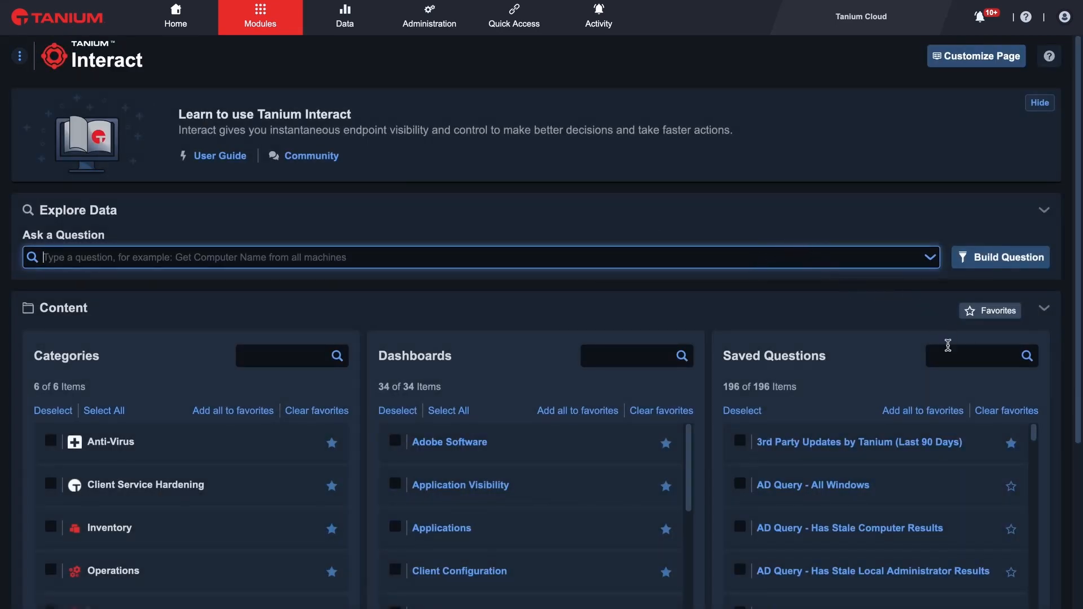
{"action": "left_click", "coordinate": [956, 359]}
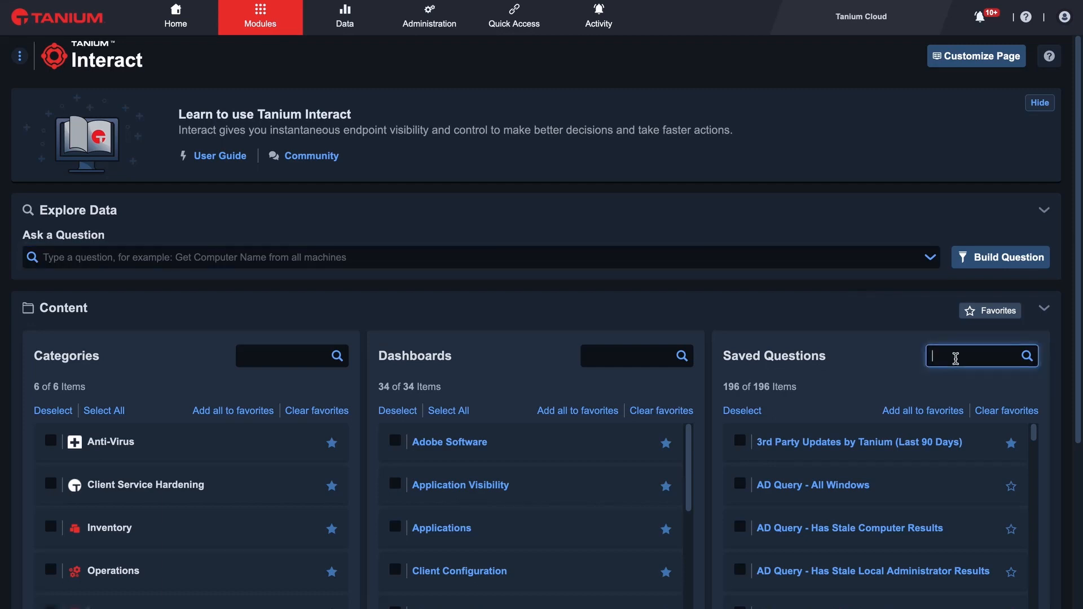
{"action": "type", "text": "Missing"}
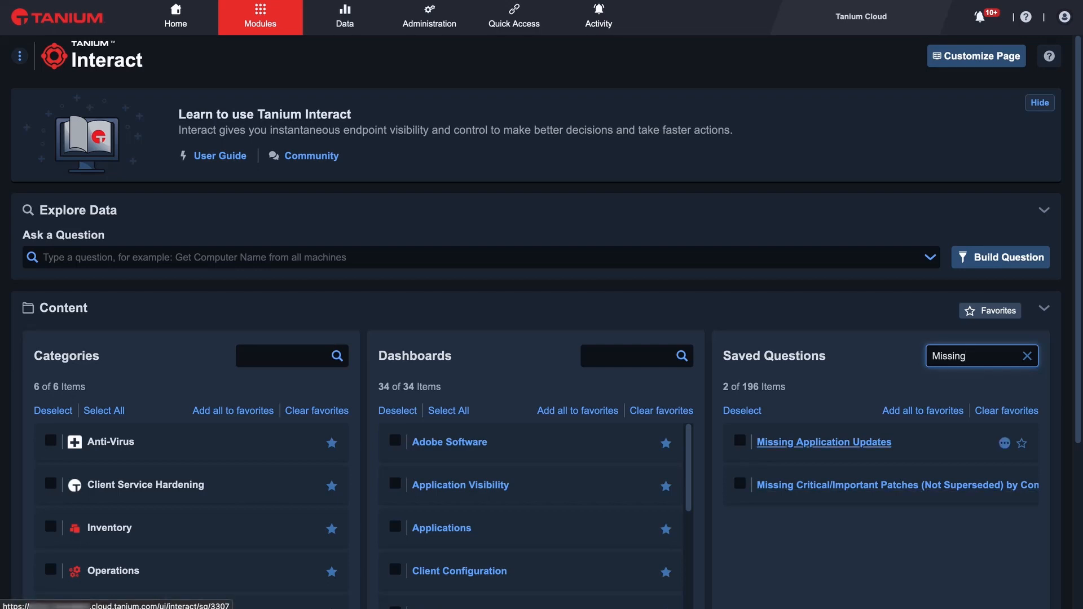
{"action": "left_click", "coordinate": [823, 442]}
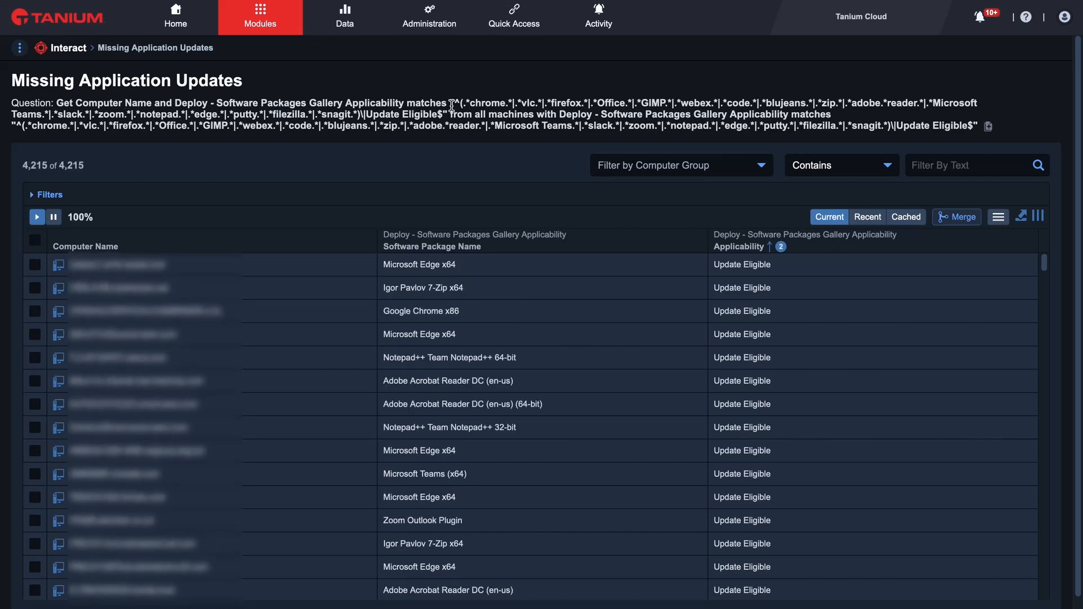
- Highlight the application-name pattern and the "Update Eligible" condition in the question text to examine them
{"action": "left_click_drag", "start_coordinate": [455, 104], "coordinate": [362, 118]}
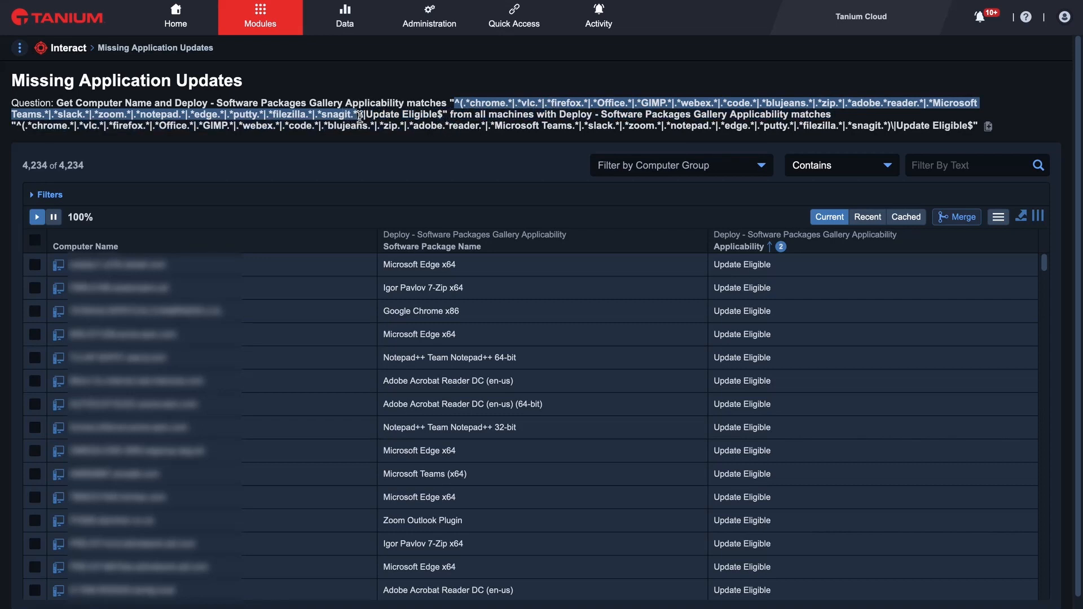
{"action": "left_click", "coordinate": [362, 117]}
{"action": "left_click_drag", "start_coordinate": [367, 115], "coordinate": [441, 114]}
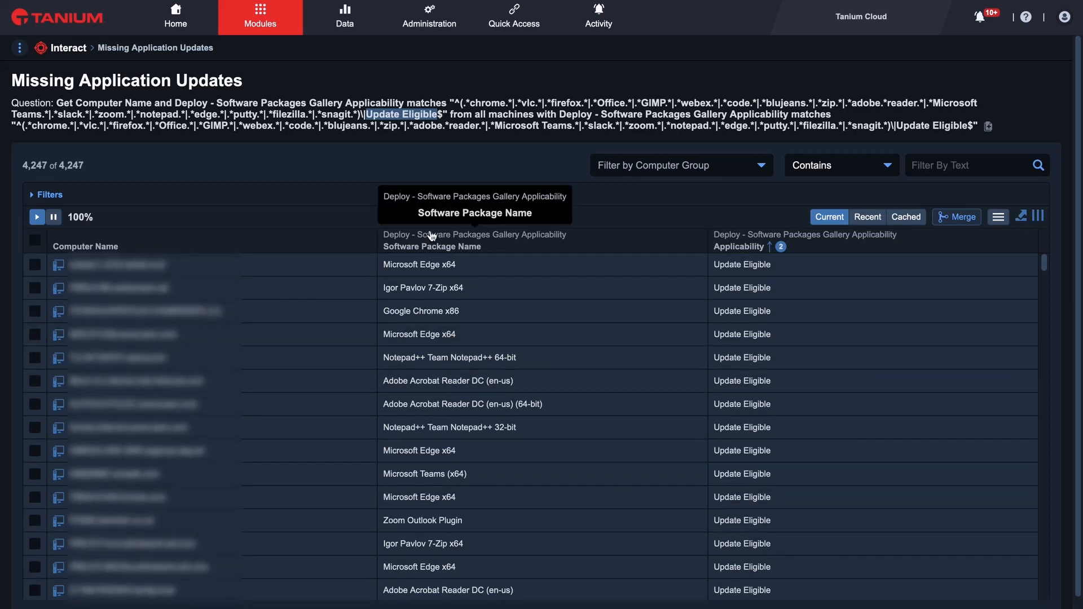
- From the Interact overview, search the saved questions for "patch", open "Patch Deployment Results - Succeeded" and review its results
{"action": "left_click", "coordinate": [68, 50]}
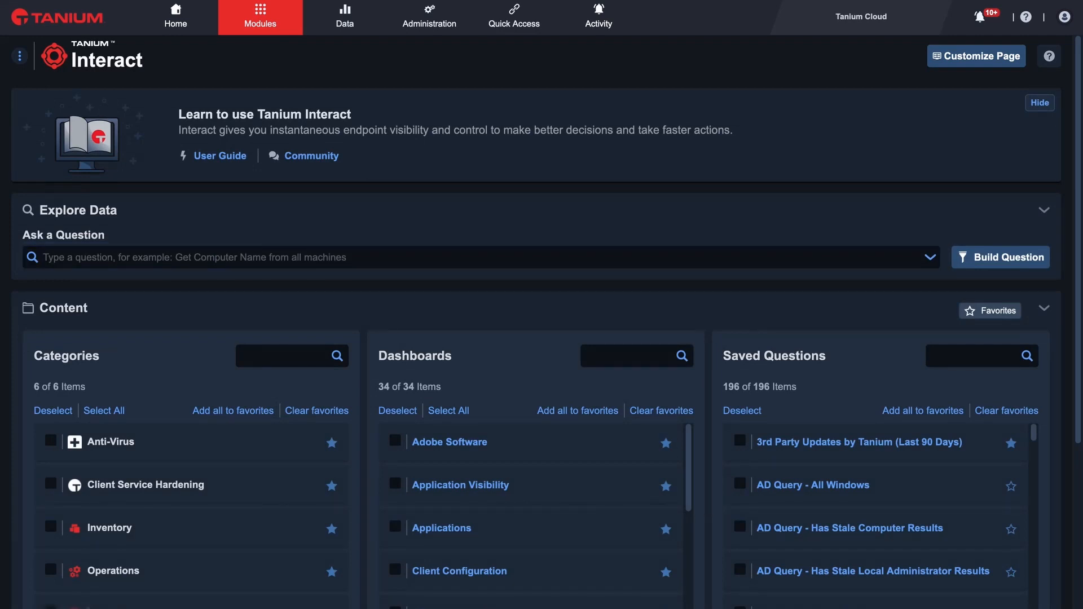
{"action": "left_click", "coordinate": [945, 355]}
{"action": "type", "text": "patch"}
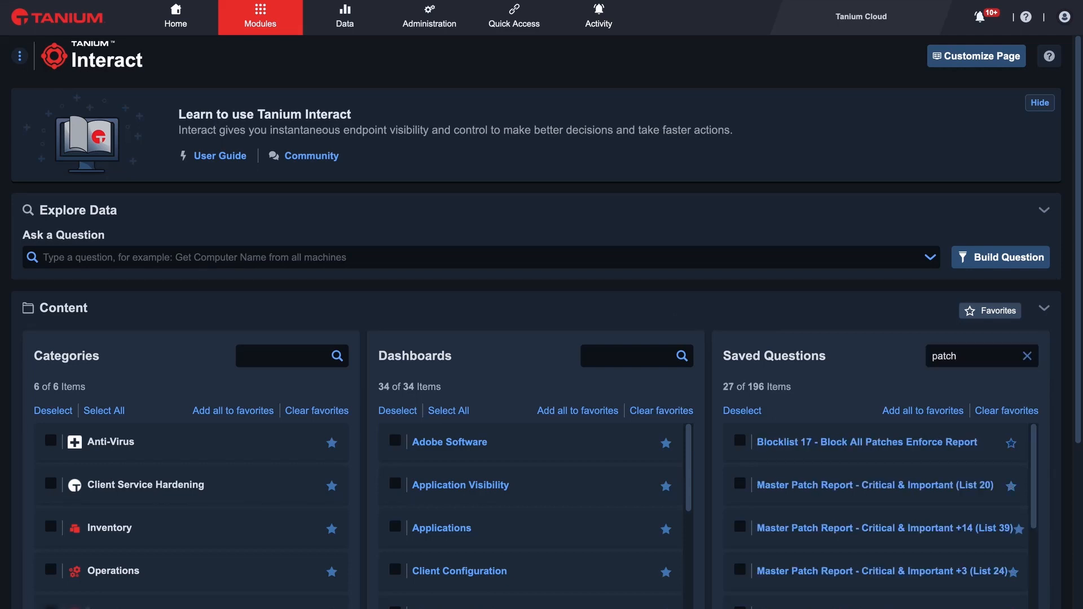
{"action": "left_click", "coordinate": [1067, 400]}
{"action": "scroll", "coordinate": [1067, 400], "scroll_direction": "down", "scroll_amount": 4}
{"action": "scroll", "coordinate": [991, 404], "scroll_direction": "down", "scroll_amount": 10}
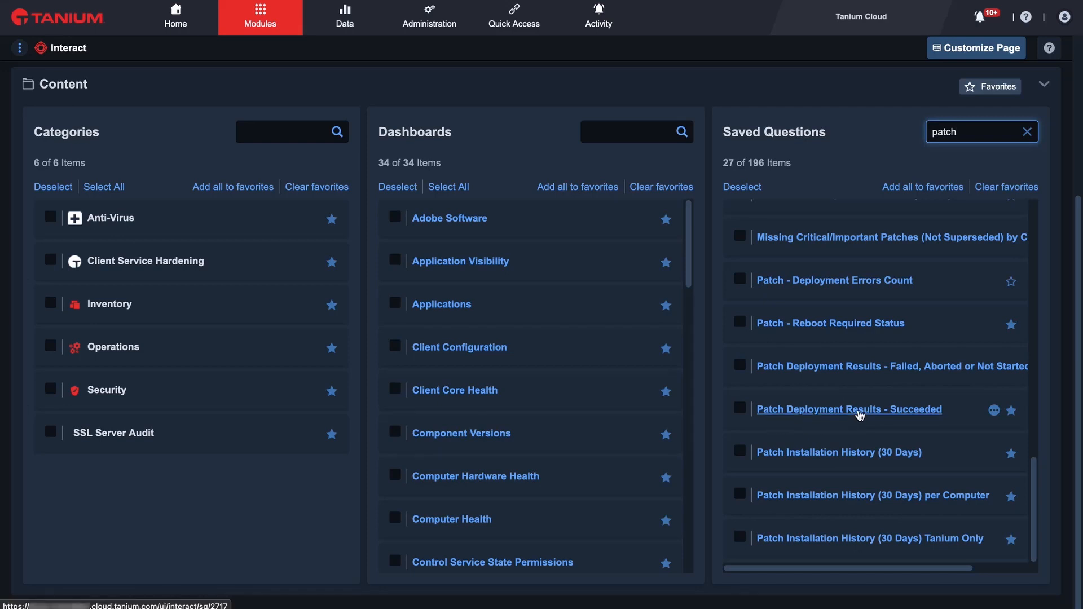
{"action": "left_click", "coordinate": [858, 410]}
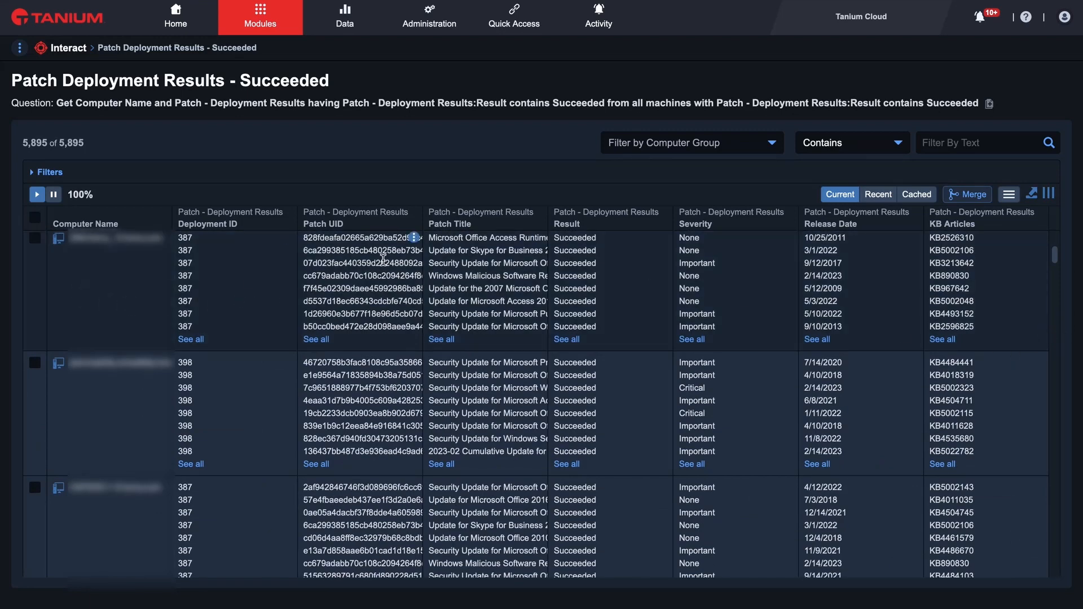
{"action": "scroll", "coordinate": [400, 328], "scroll_direction": "up", "scroll_amount": 2}
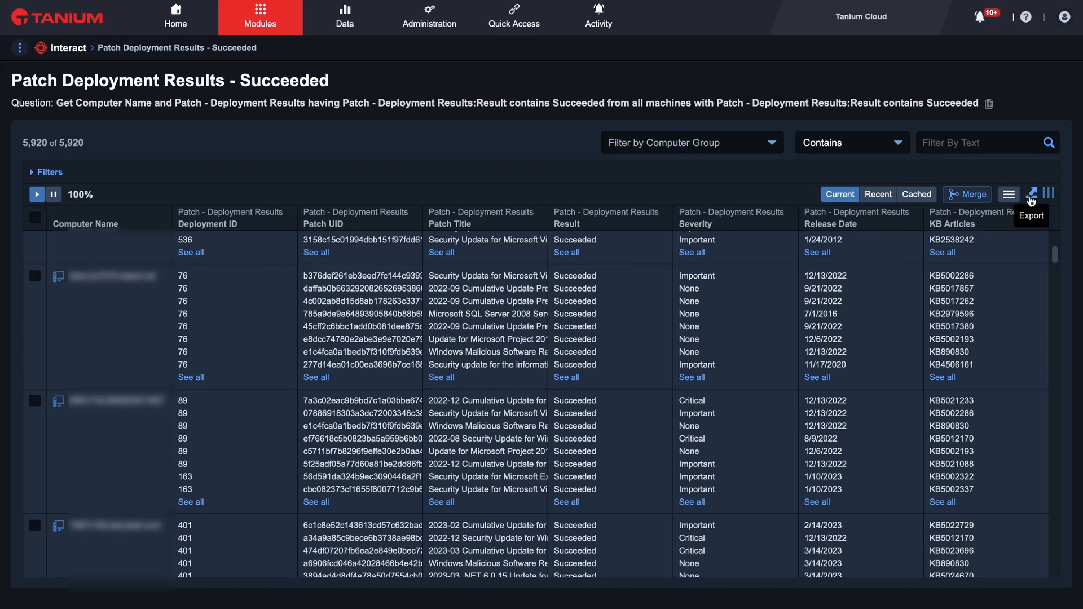
- Check the export options without exporting, and review the full patch results list of one computer with deployment 536
{"action": "left_click", "coordinate": [1031, 197]}
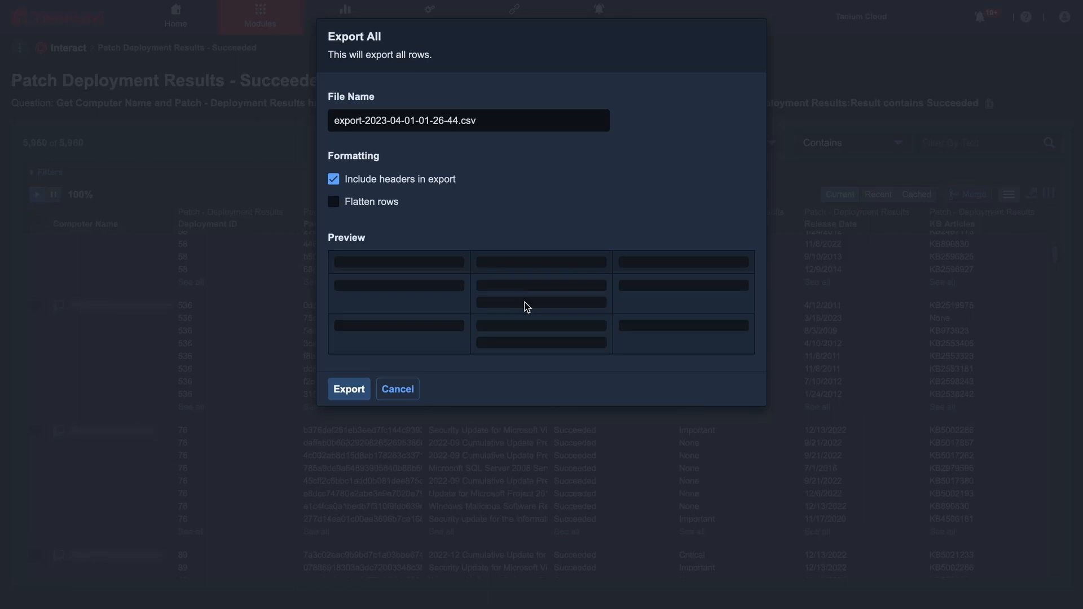
{"action": "left_click", "coordinate": [412, 388]}
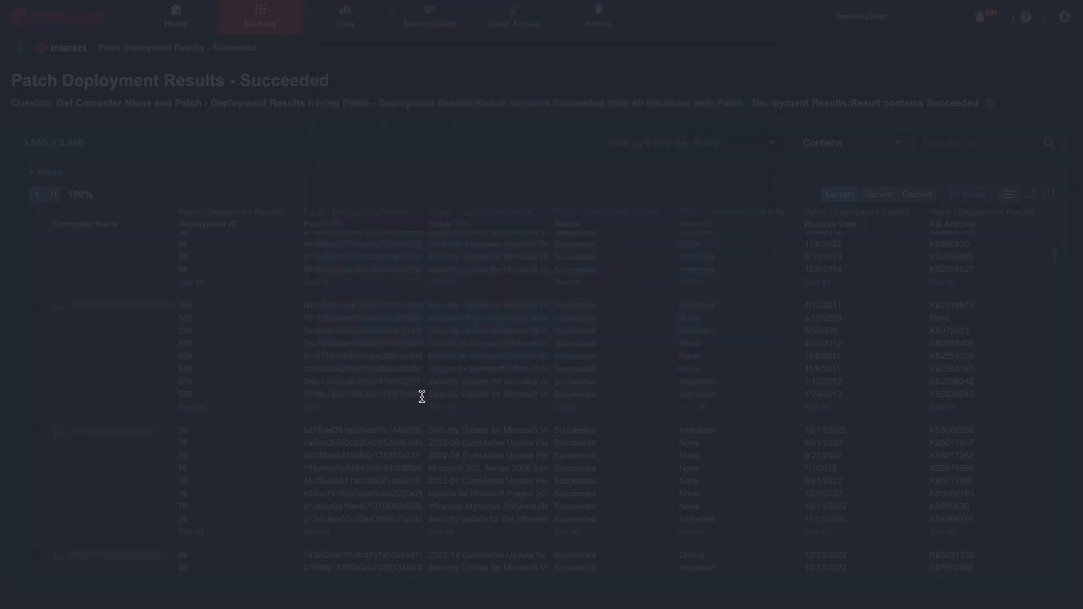
{"action": "left_click", "coordinate": [454, 406]}
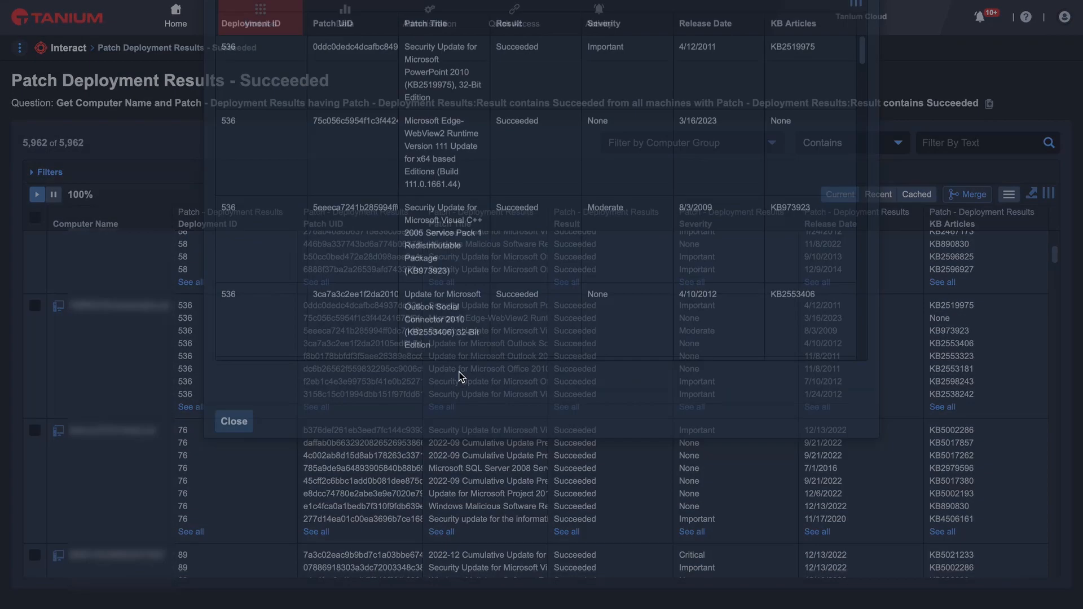
{"action": "scroll", "coordinate": [461, 131], "scroll_direction": "down", "scroll_amount": 15}
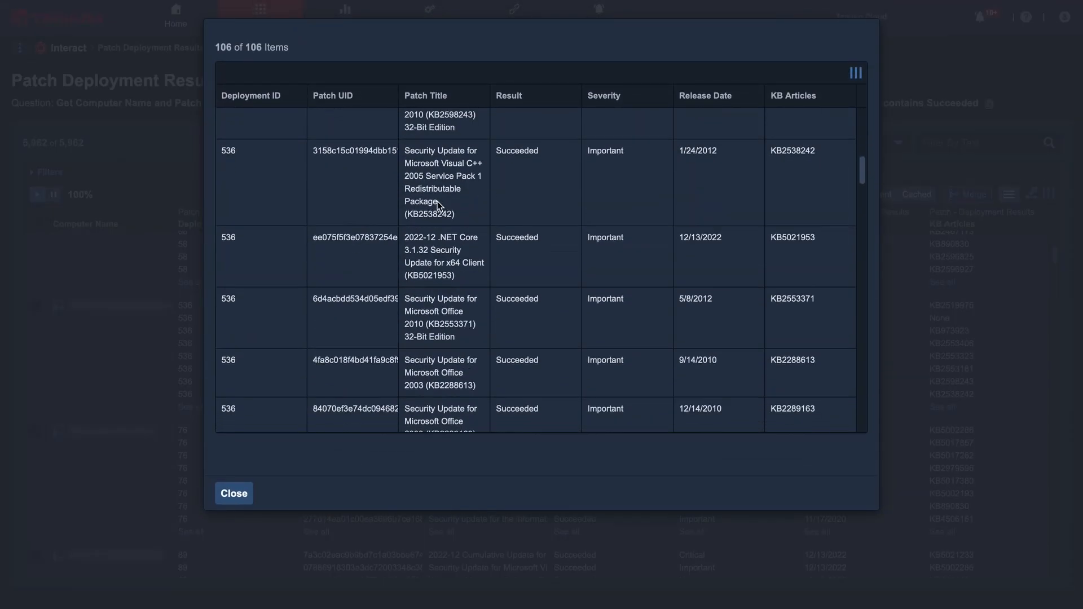
{"action": "scroll", "coordinate": [440, 198], "scroll_direction": "down", "scroll_amount": 10}
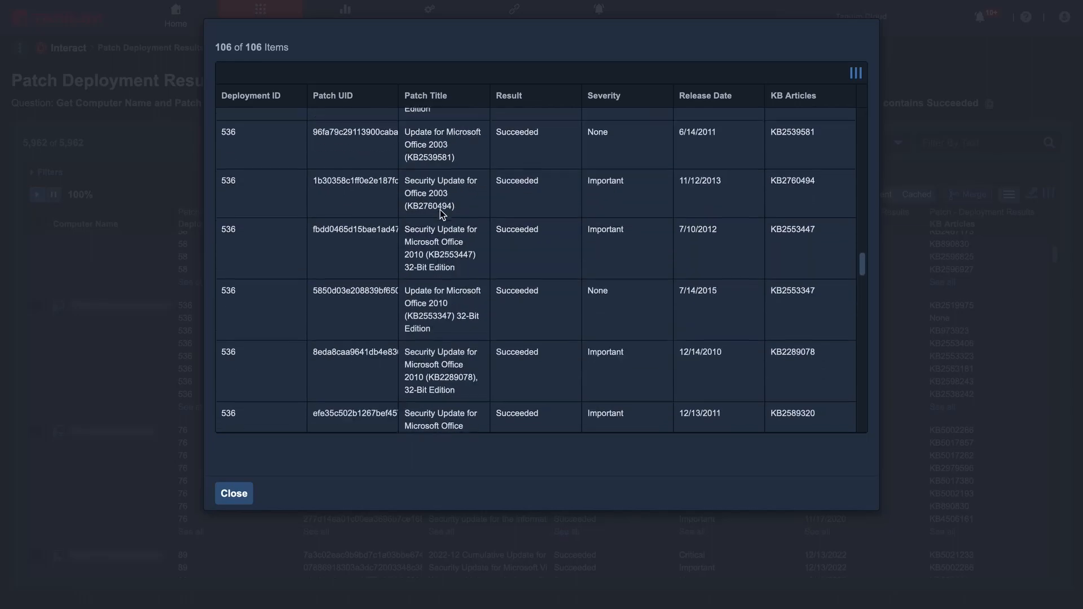
{"action": "left_click", "coordinate": [234, 492]}
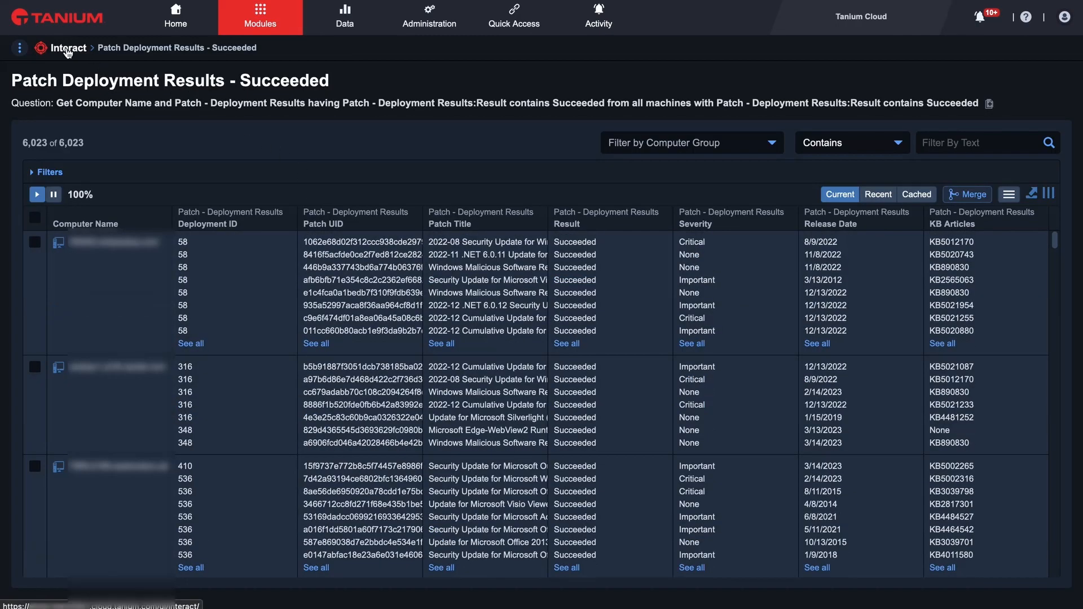
- From the Interact overview, search saved questions for "fail", open "Patch Deployment Results - Failed, Aborted or Not Started" and highlight its result pattern
{"action": "left_click", "coordinate": [67, 48]}
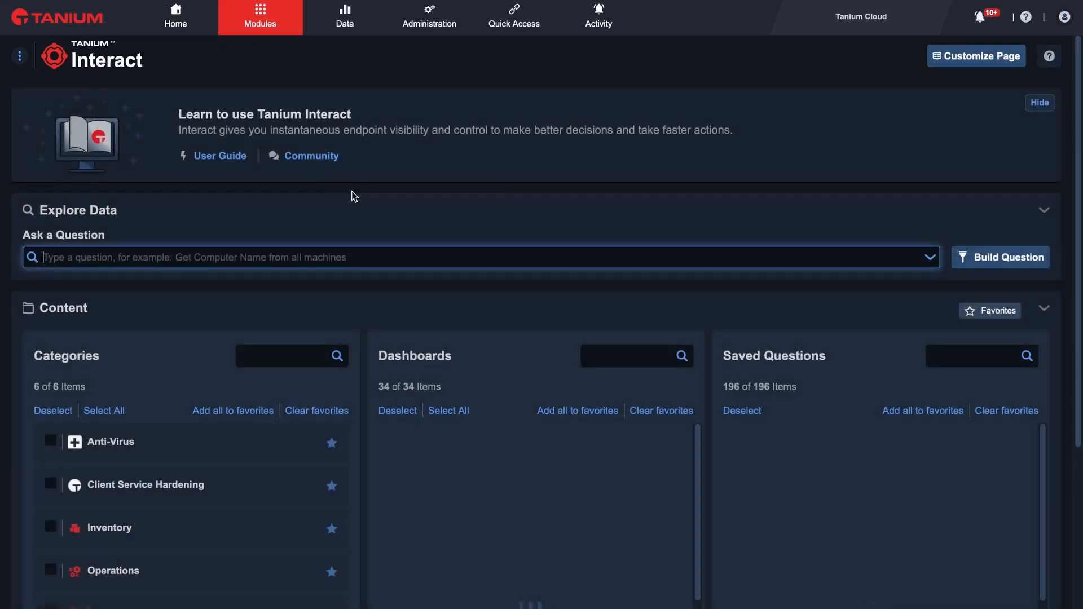
{"action": "left_click", "coordinate": [973, 359]}
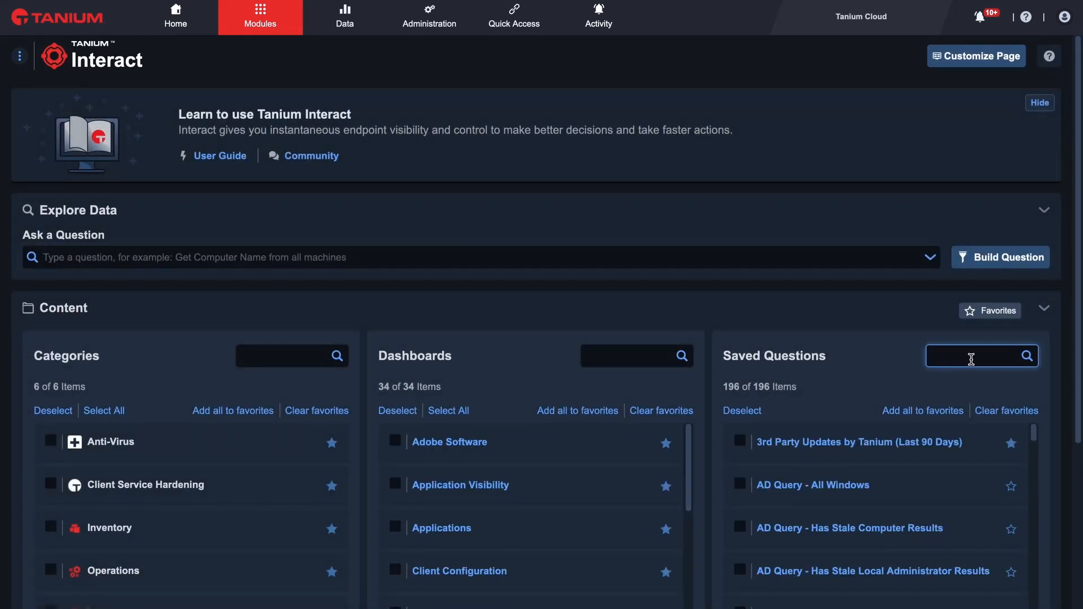
{"action": "type", "text": "fail"}
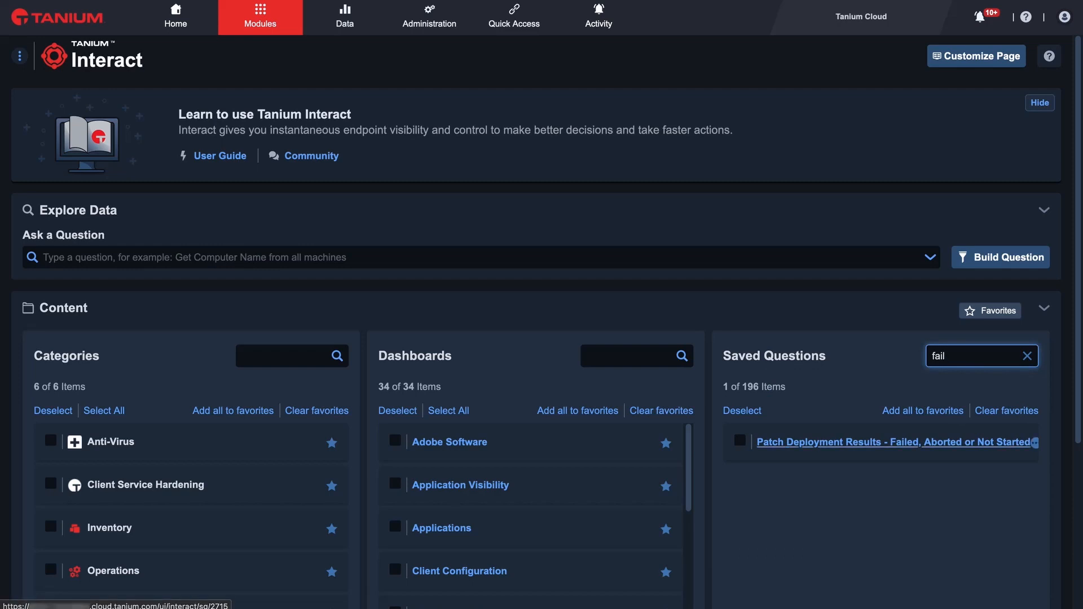
{"action": "left_click", "coordinate": [1033, 442]}
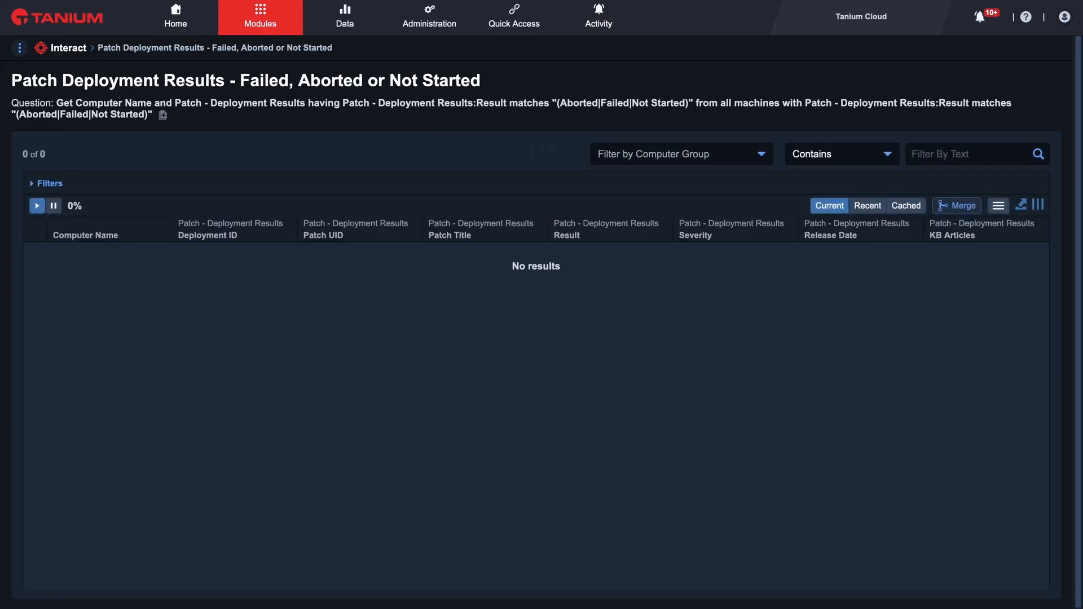
{"action": "left_click_drag", "start_coordinate": [559, 103], "coordinate": [686, 103]}
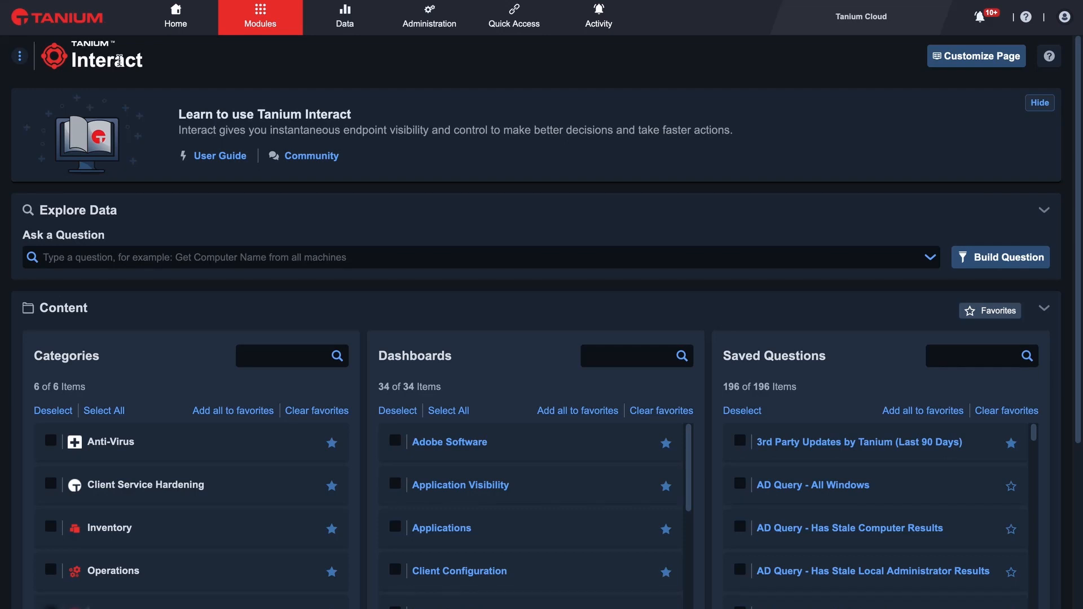
- Search the saved questions for "patch" and open "Patch - Deployment Errors Count"
{"action": "left_click", "coordinate": [968, 355]}
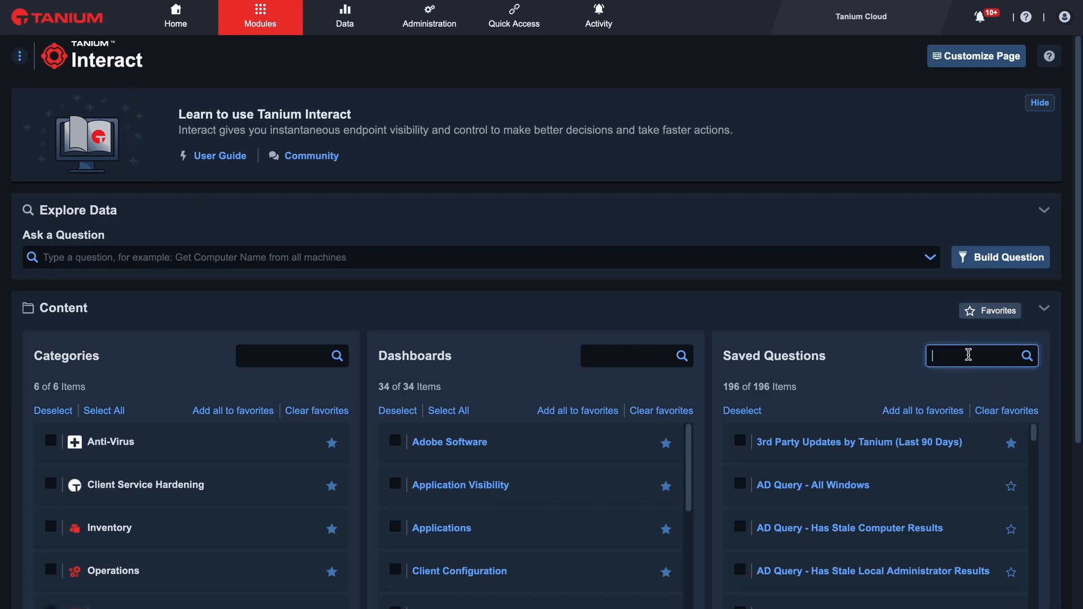
{"action": "type", "text": "patch"}
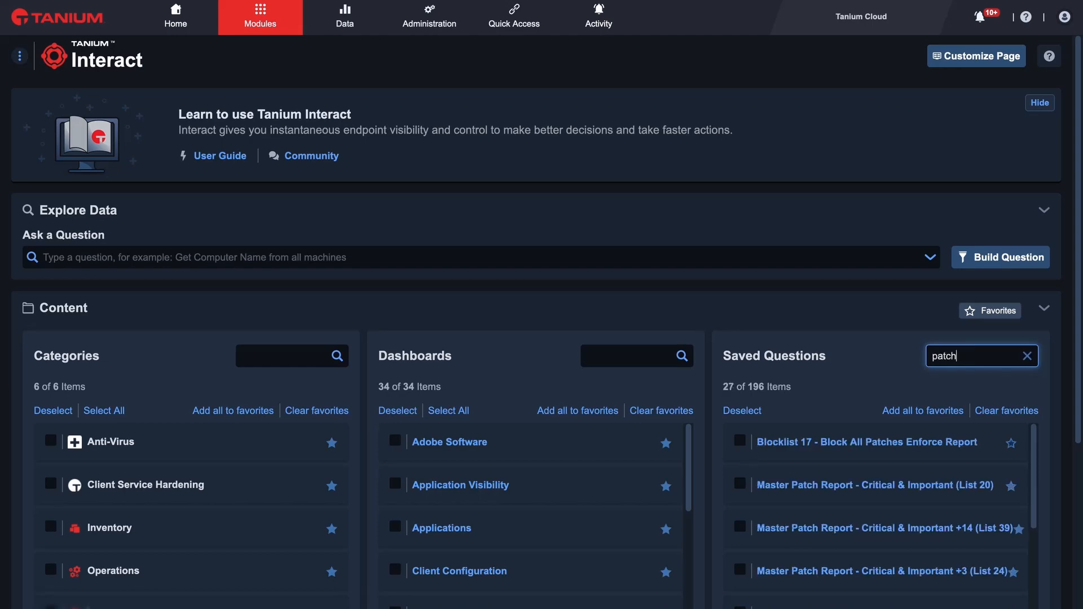
{"action": "scroll", "coordinate": [881, 499], "scroll_direction": "down", "scroll_amount": 7}
{"action": "scroll", "coordinate": [1054, 452], "scroll_direction": "down", "scroll_amount": 4}
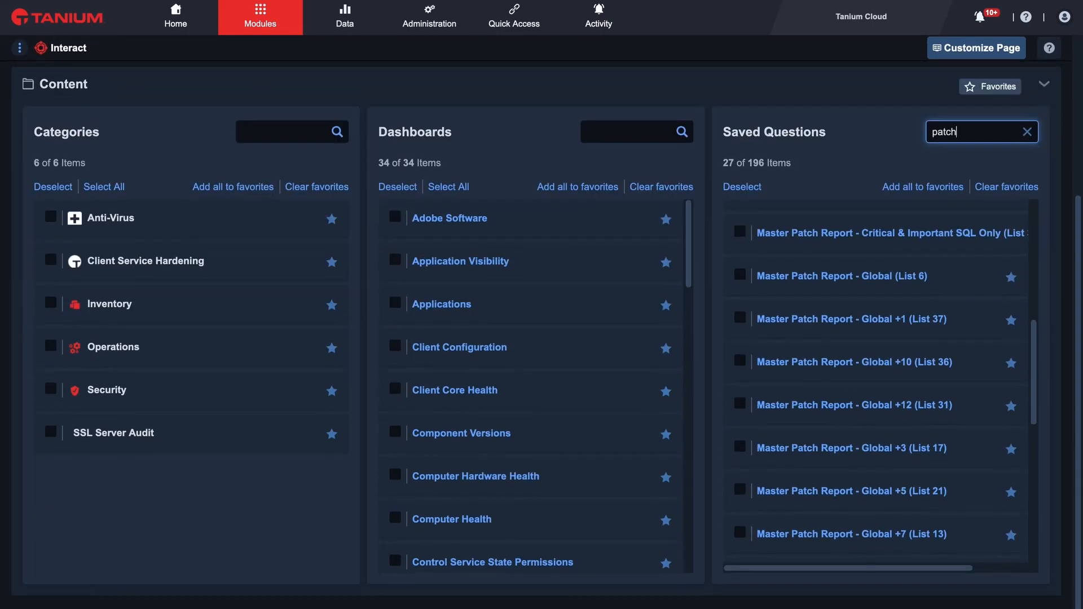
{"action": "scroll", "coordinate": [880, 446], "scroll_direction": "down", "scroll_amount": 5}
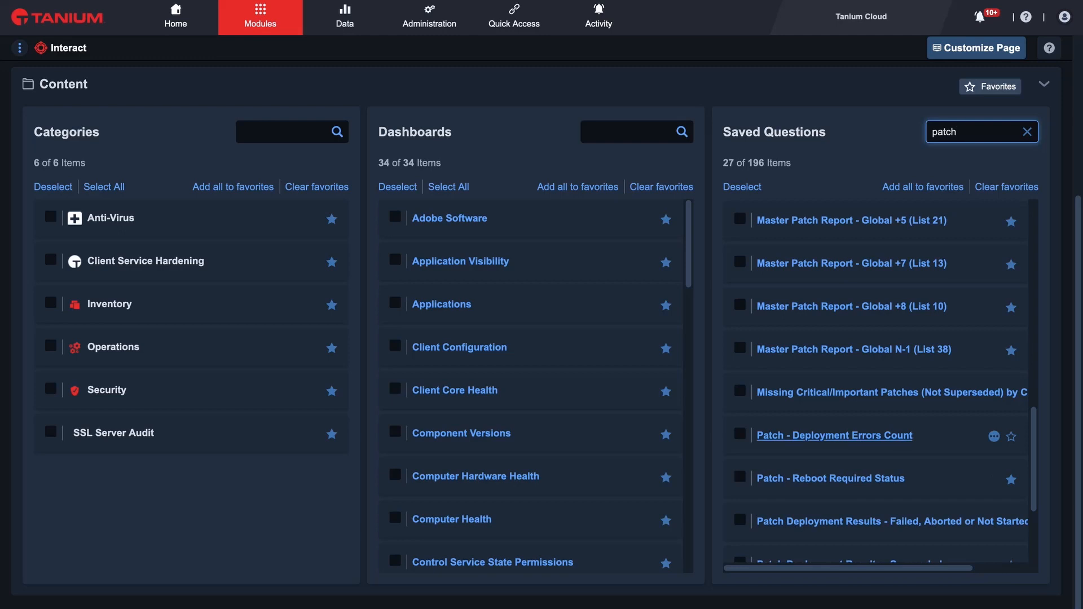
{"action": "left_click", "coordinate": [834, 435]}
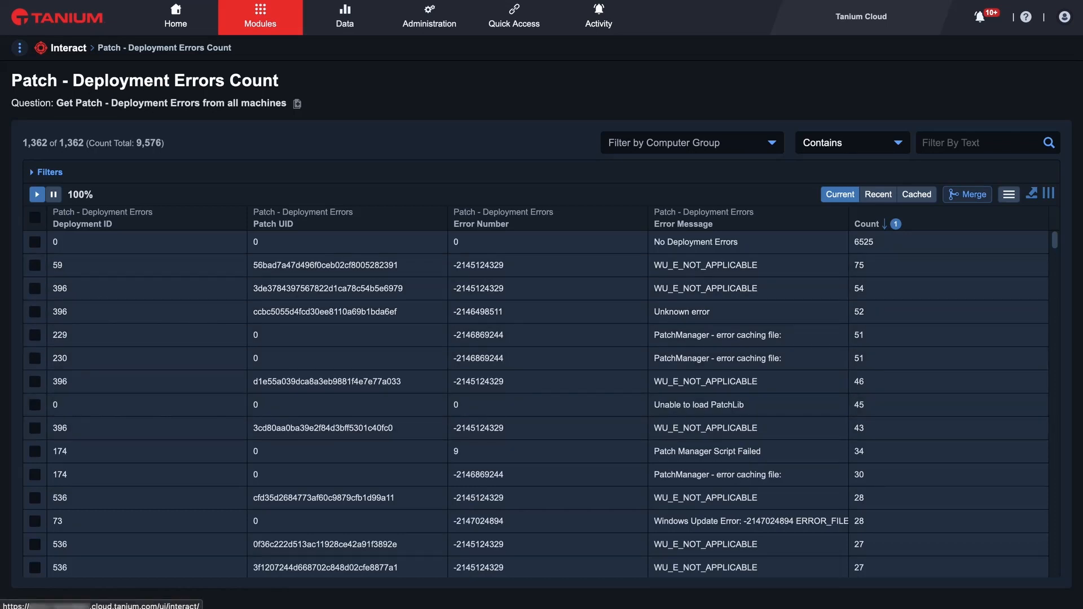
- Return to the Interact overview, search the saved questions for "patch - reboot" and open "Patch - Reboot Required Status"
{"action": "left_click", "coordinate": [69, 47]}
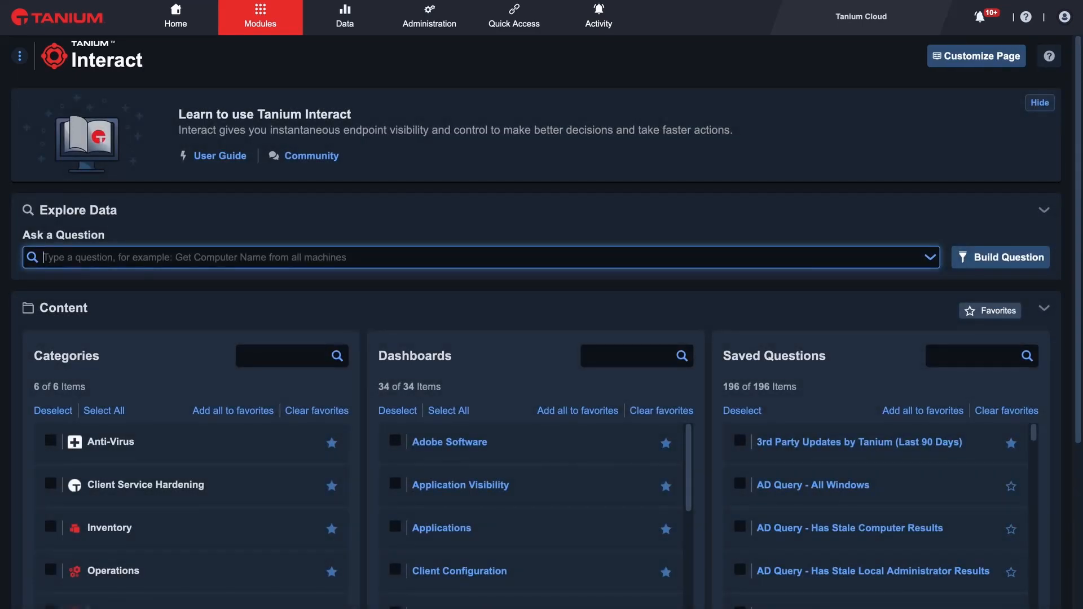
{"action": "left_click", "coordinate": [973, 356]}
{"action": "type", "text": "patch -"}
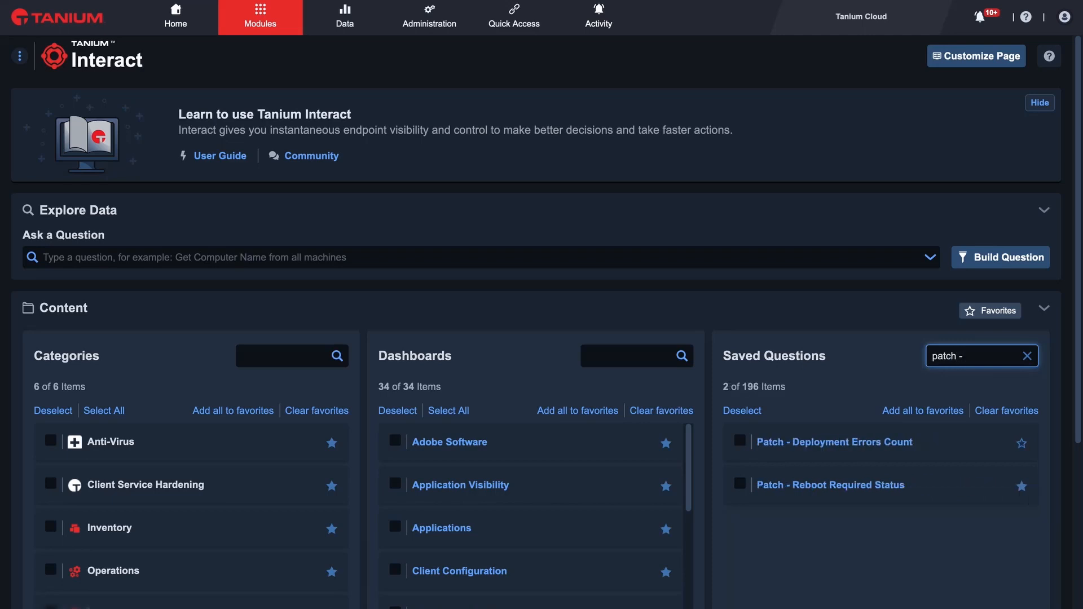
{"action": "type", "text": " reboot"}
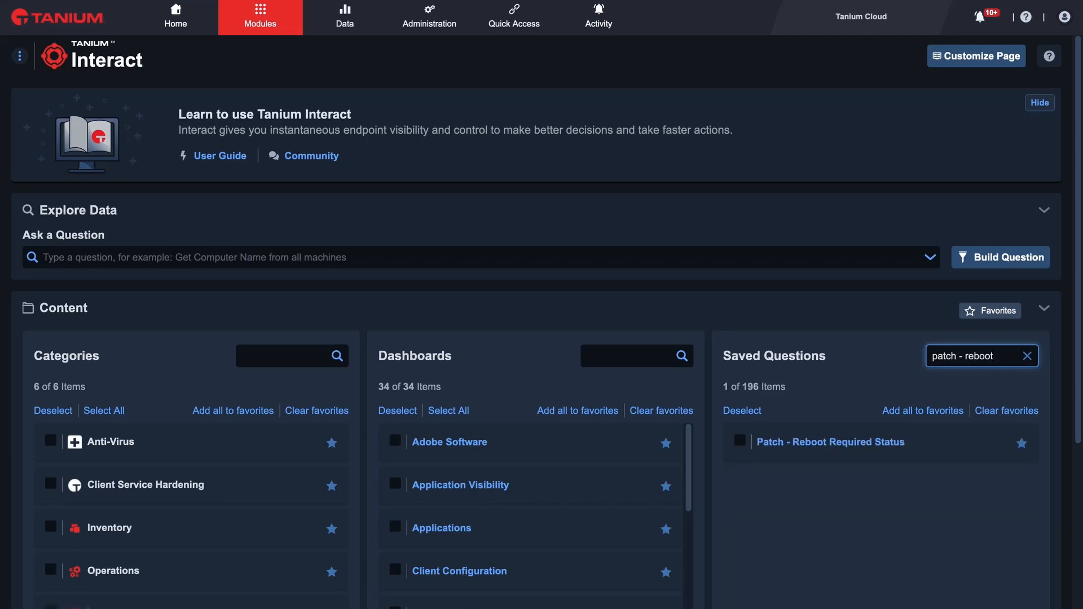
{"action": "left_click", "coordinate": [831, 443]}
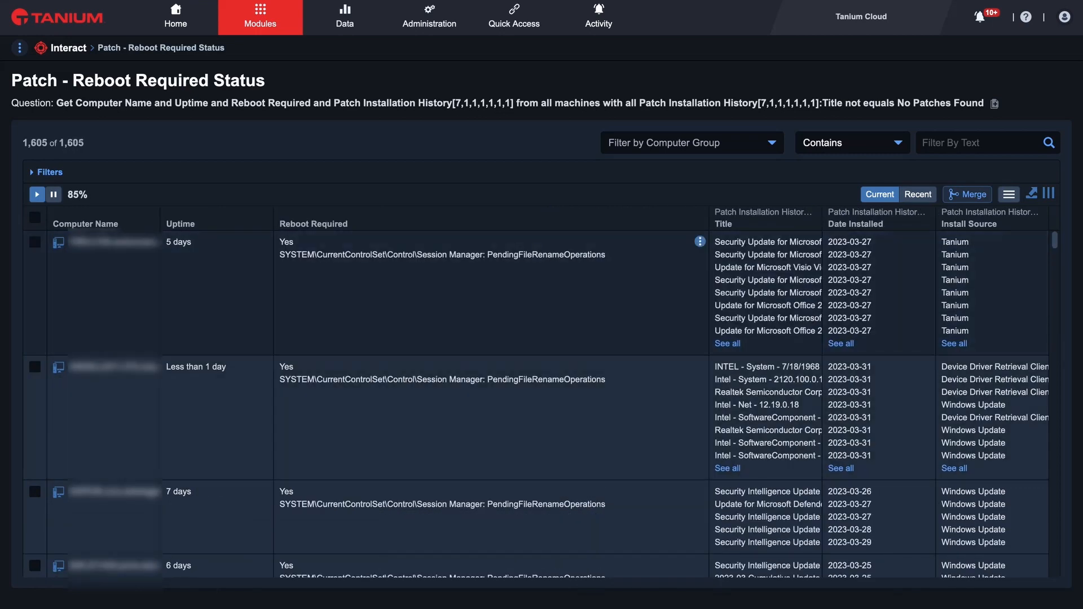
- Examine the registry reasons listed in the Reboot Required column, highlighting the entries of individual computers
{"action": "left_click_drag", "start_coordinate": [280, 255], "coordinate": [607, 255]}
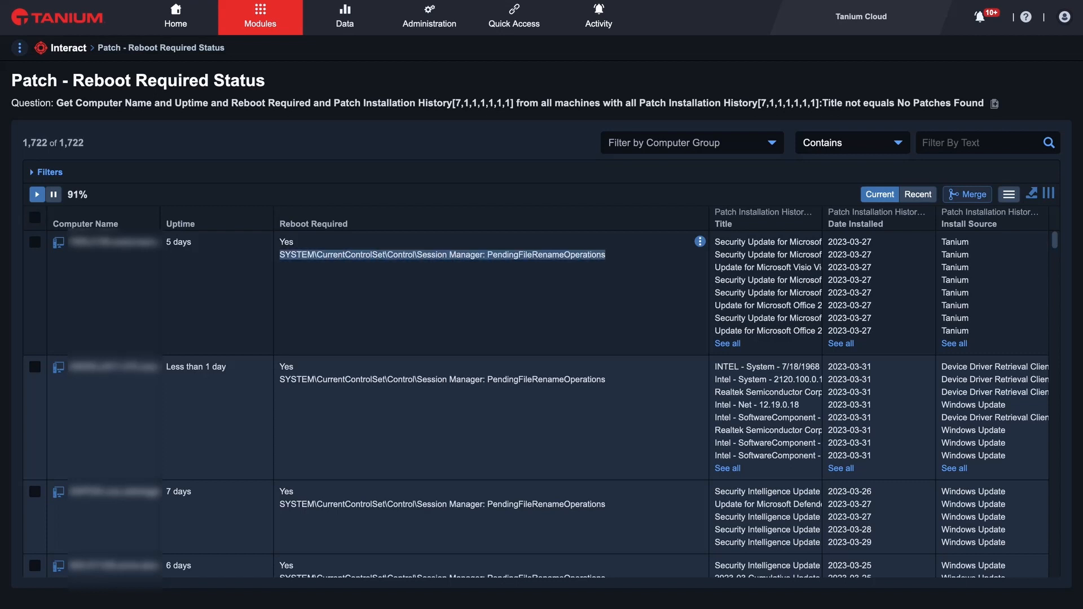
{"action": "scroll", "coordinate": [536, 405], "scroll_direction": "down", "scroll_amount": 5}
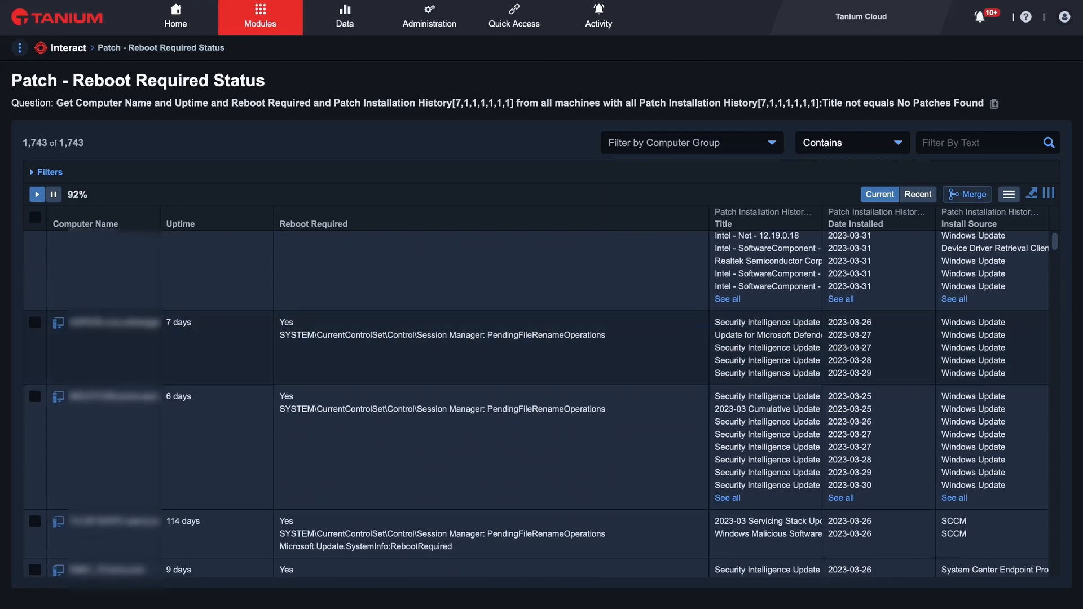
{"action": "scroll", "coordinate": [536, 404], "scroll_direction": "down", "scroll_amount": 2}
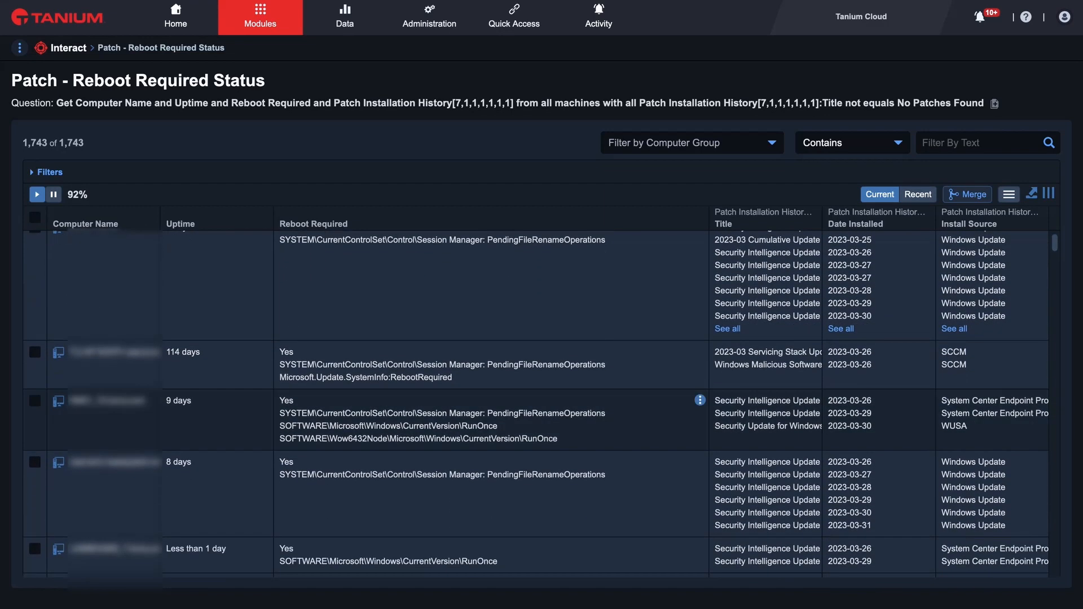
{"action": "left_click_drag", "start_coordinate": [558, 439], "coordinate": [279, 399]}
{"action": "left_click", "coordinate": [638, 431]}
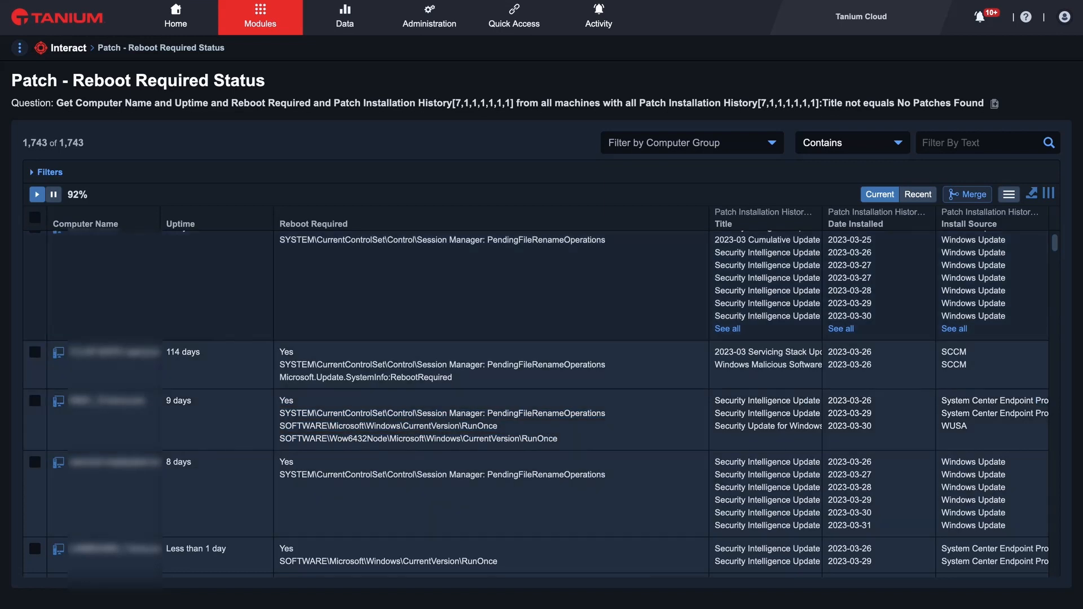
- Examine the Install Source column across computers, highlighting the SCCM, Windows Update and Tanium entries
{"action": "left_click_drag", "start_coordinate": [967, 364], "coordinate": [941, 351]}
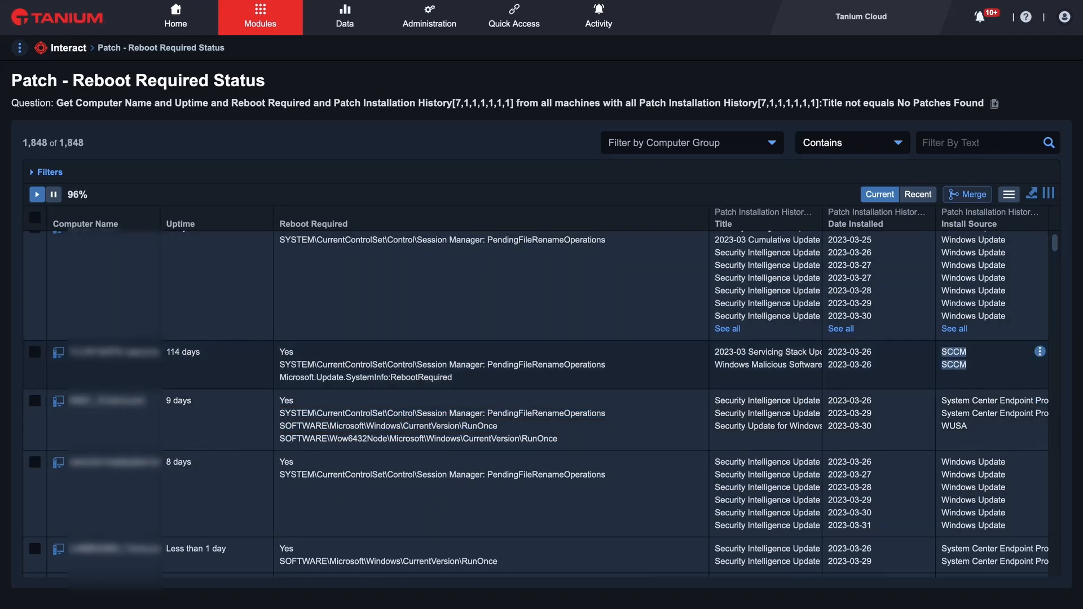
{"action": "left_click_drag", "start_coordinate": [1008, 317], "coordinate": [976, 304]}
{"action": "scroll", "coordinate": [976, 304], "scroll_direction": "down", "scroll_amount": 14}
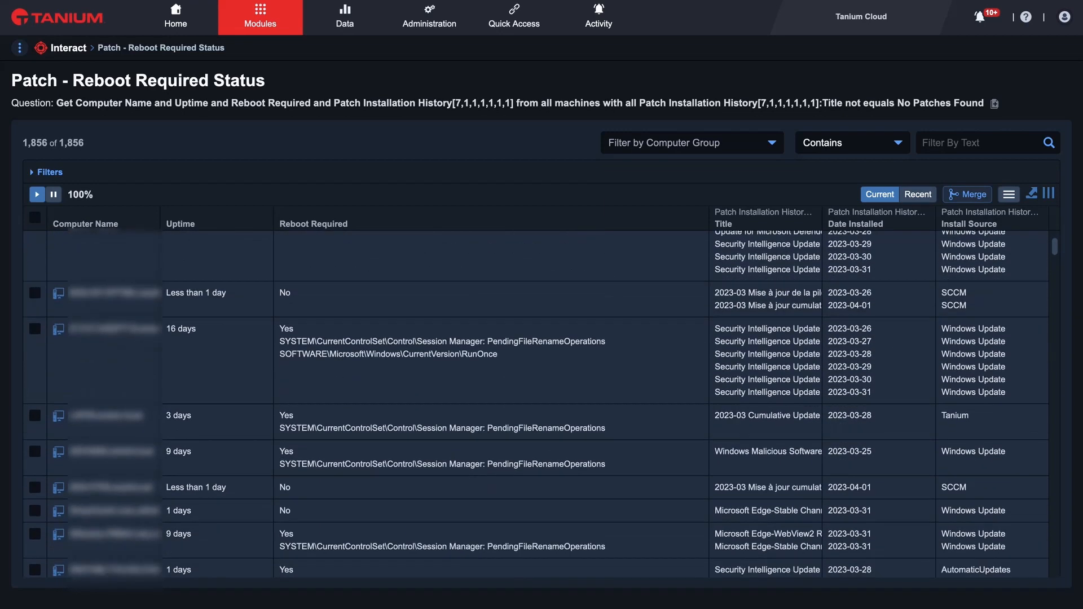
{"action": "scroll", "coordinate": [970, 330], "scroll_direction": "up", "scroll_amount": 2}
{"action": "left_click_drag", "start_coordinate": [970, 331], "coordinate": [941, 331]}
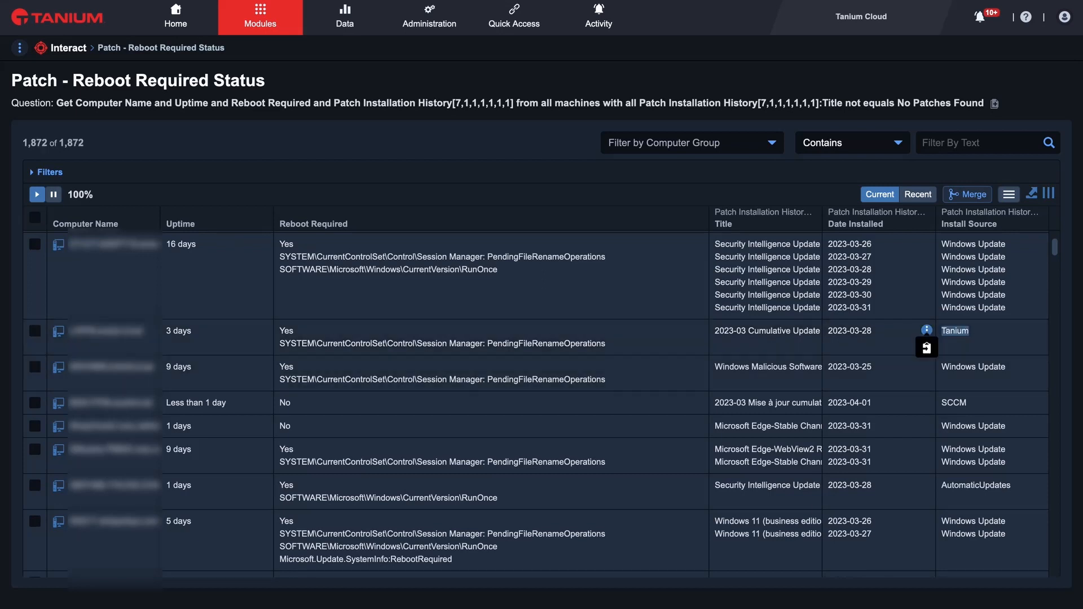
{"action": "left_click", "coordinate": [927, 332]}
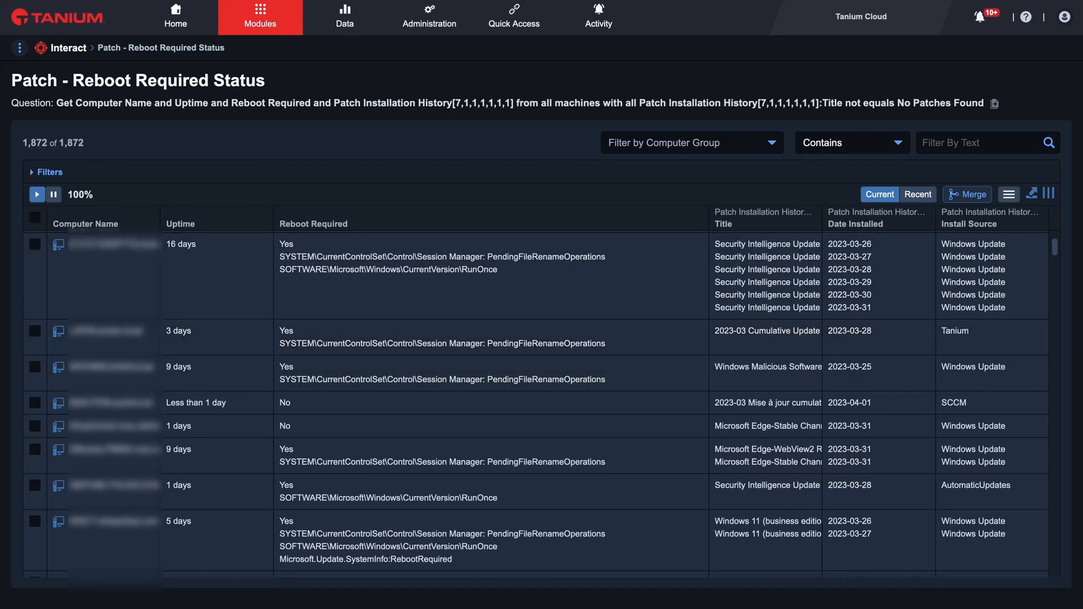
- From the Interact overview, search saved questions for "patch insta", open "Patch Installation History (30 Days)" and highlight the sensor's 30 parameter
{"action": "left_click", "coordinate": [68, 48]}
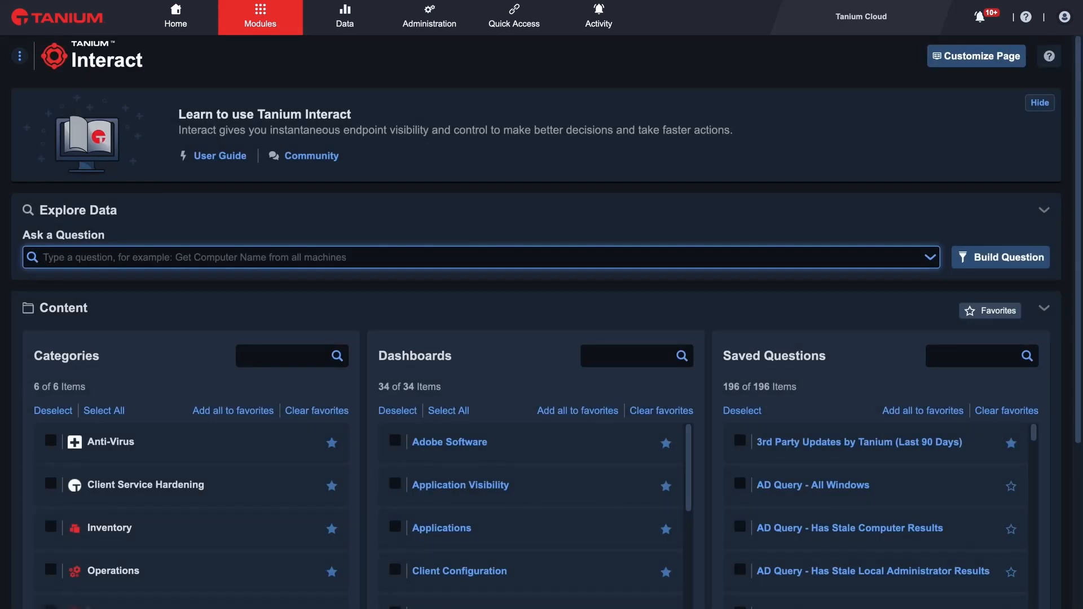
{"action": "left_click", "coordinate": [975, 356]}
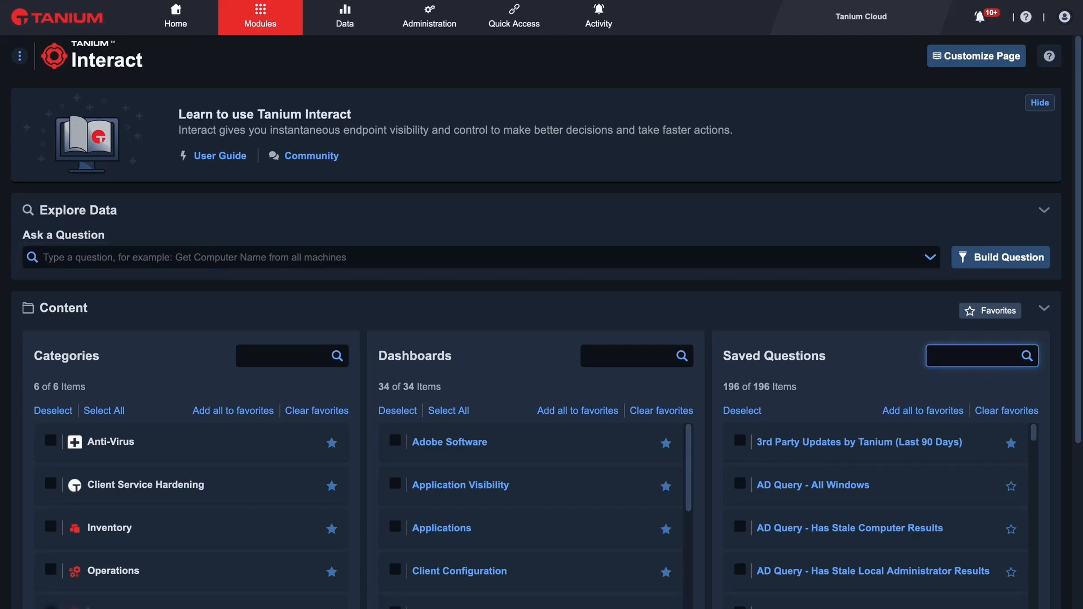
{"action": "type", "text": "patch insta"}
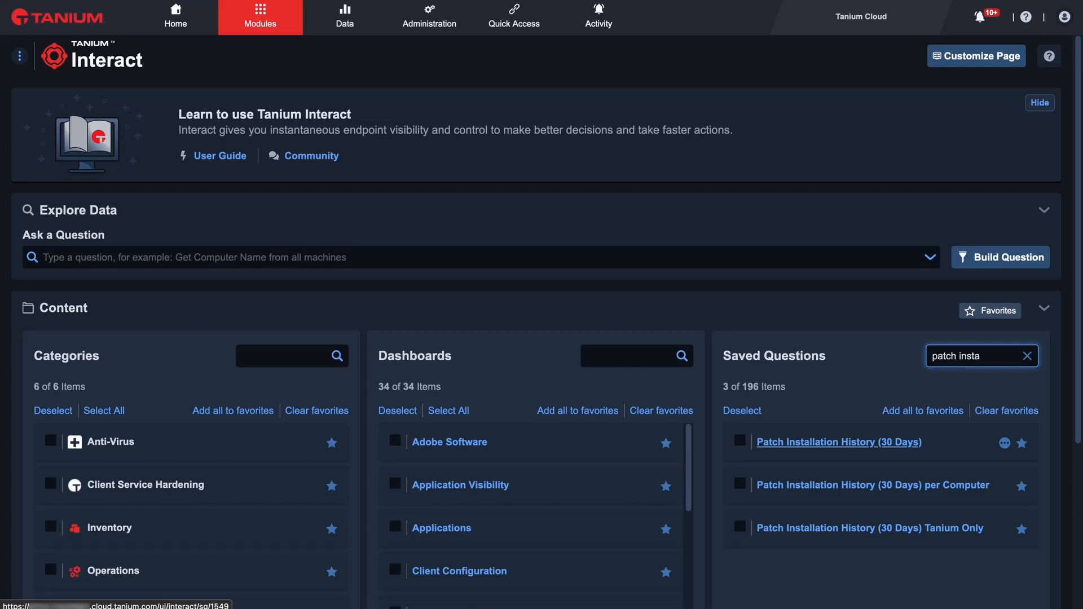
{"action": "left_click", "coordinate": [839, 443]}
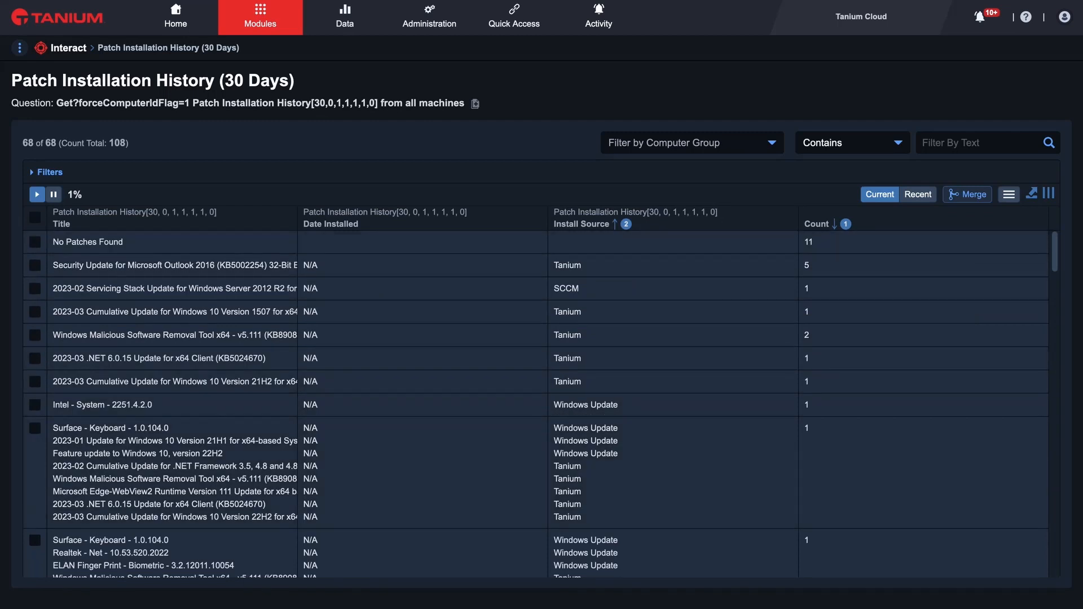
{"action": "left_click_drag", "start_coordinate": [314, 103], "coordinate": [325, 103]}
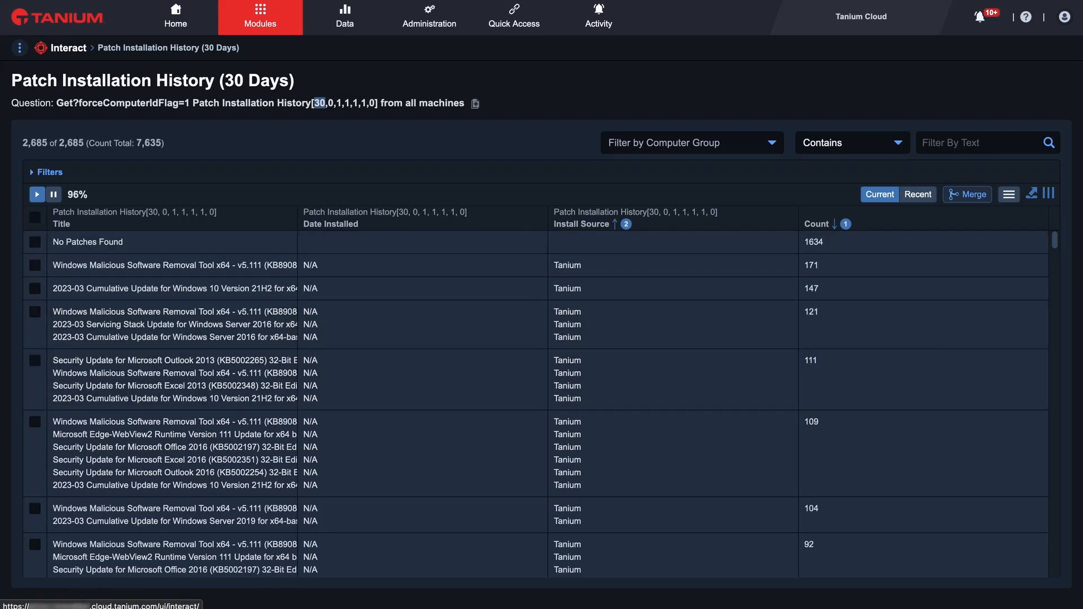
- Return to the Interact overview and search the saved questions for "Patch"
{"action": "left_click", "coordinate": [68, 47]}
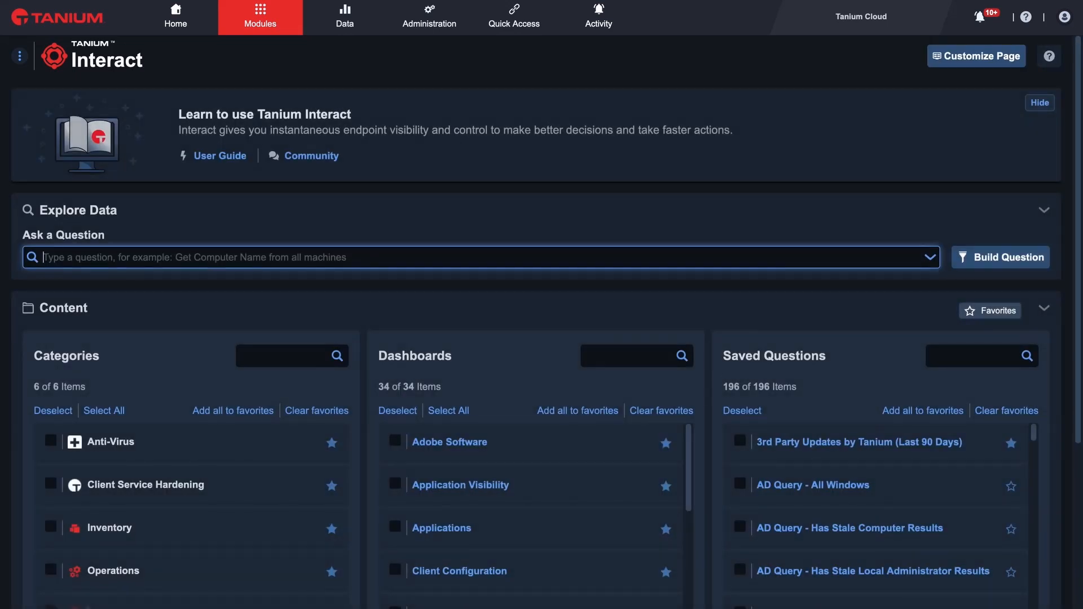
{"action": "left_click", "coordinate": [971, 356]}
{"action": "type", "text": "Patch"}
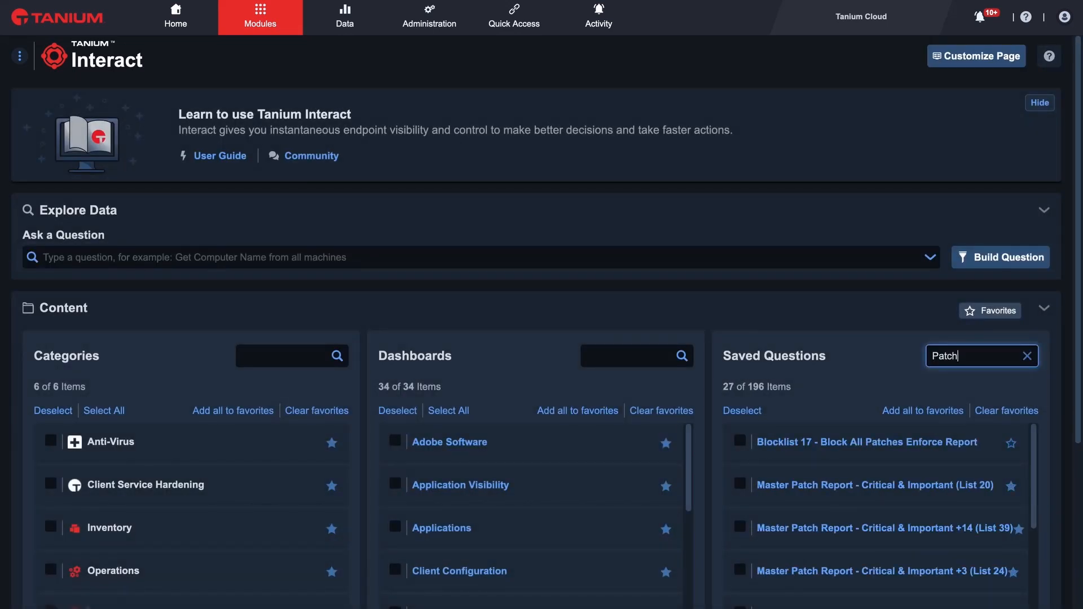
{"action": "scroll", "coordinate": [972, 356], "scroll_direction": "down", "scroll_amount": 4}
{"action": "scroll", "coordinate": [960, 410], "scroll_direction": "down", "scroll_amount": 13}
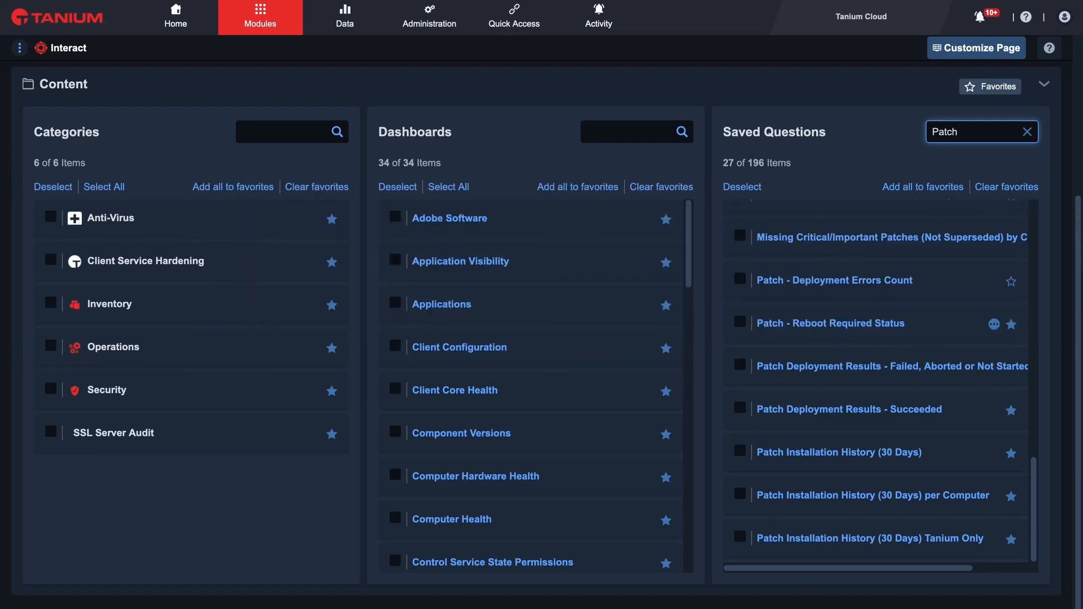
- Look through the Master Patch Report saved questions and open "Master Patch Report - Critical & Important (List 20)"
{"action": "scroll", "coordinate": [875, 338], "scroll_direction": "up", "scroll_amount": 5}
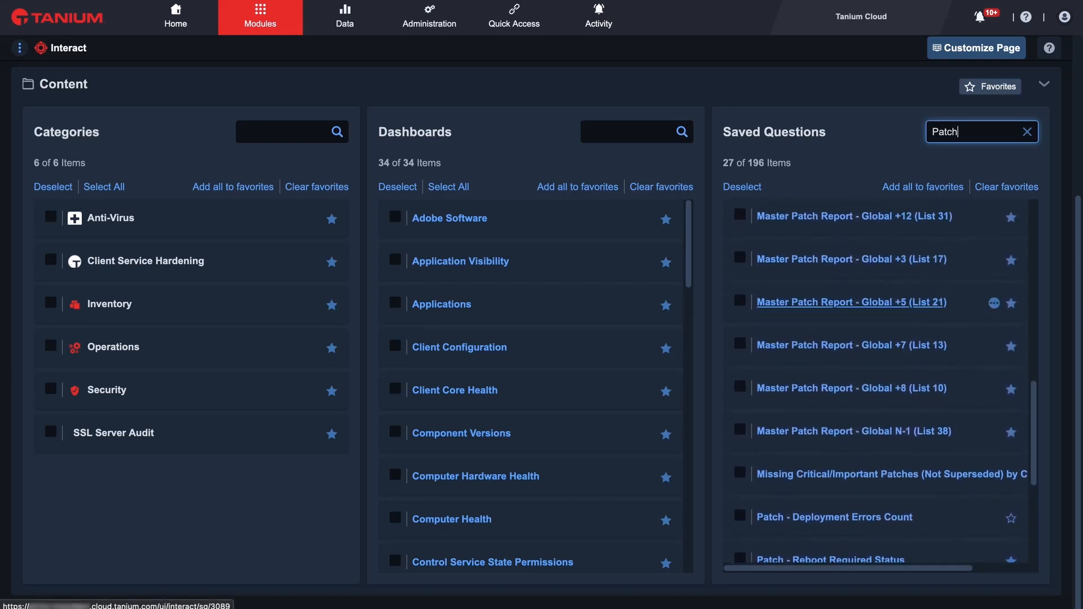
{"action": "scroll", "coordinate": [880, 344], "scroll_direction": "up", "scroll_amount": 6}
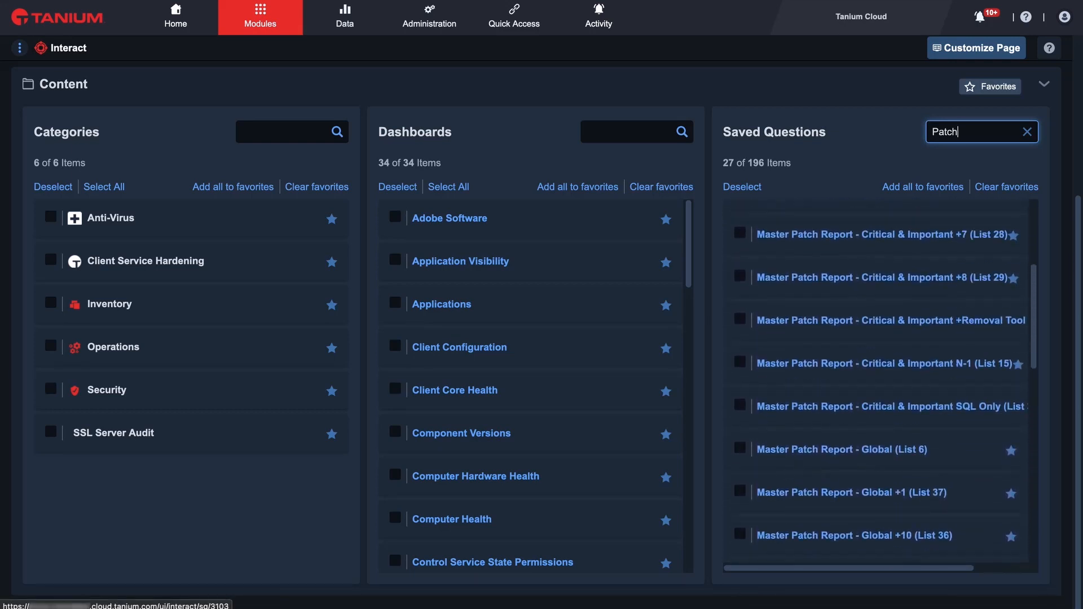
{"action": "scroll", "coordinate": [880, 305], "scroll_direction": "up", "scroll_amount": 3}
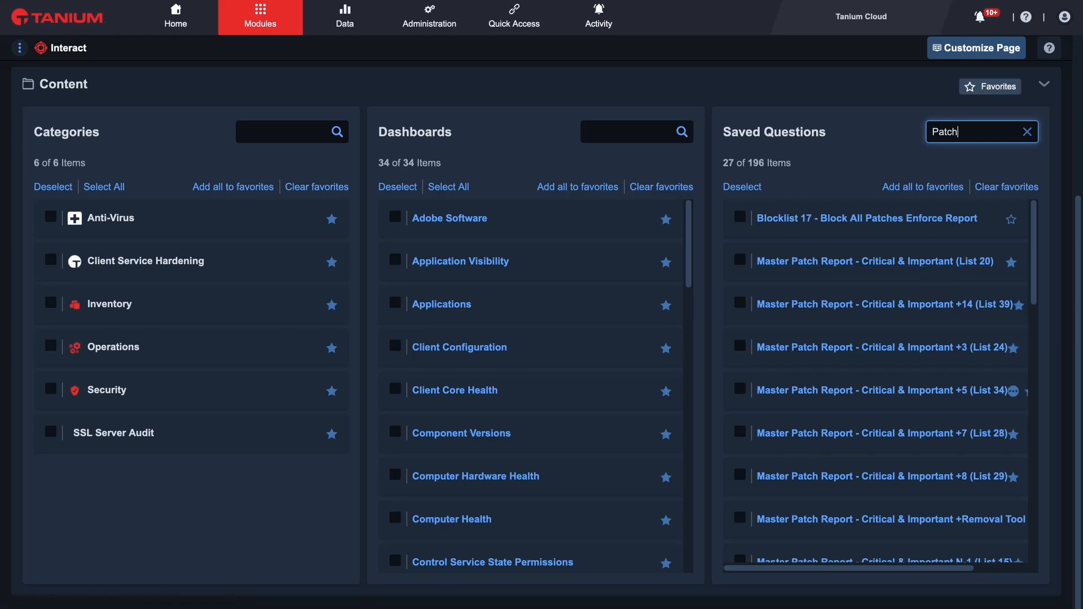
{"action": "scroll", "coordinate": [880, 383], "scroll_direction": "down", "scroll_amount": 5}
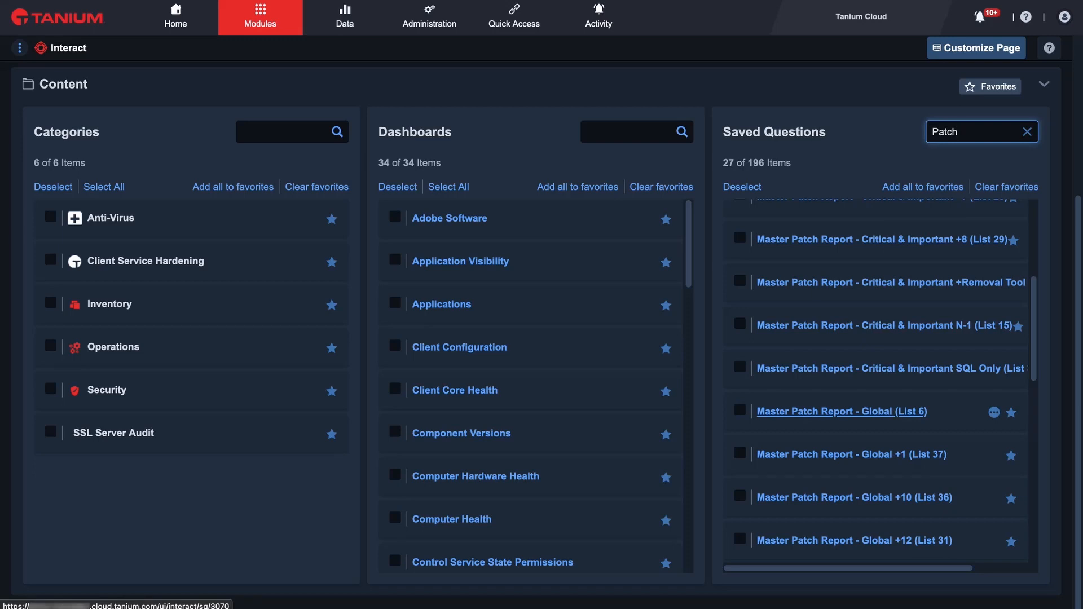
{"action": "scroll", "coordinate": [880, 384], "scroll_direction": "up", "scroll_amount": 5}
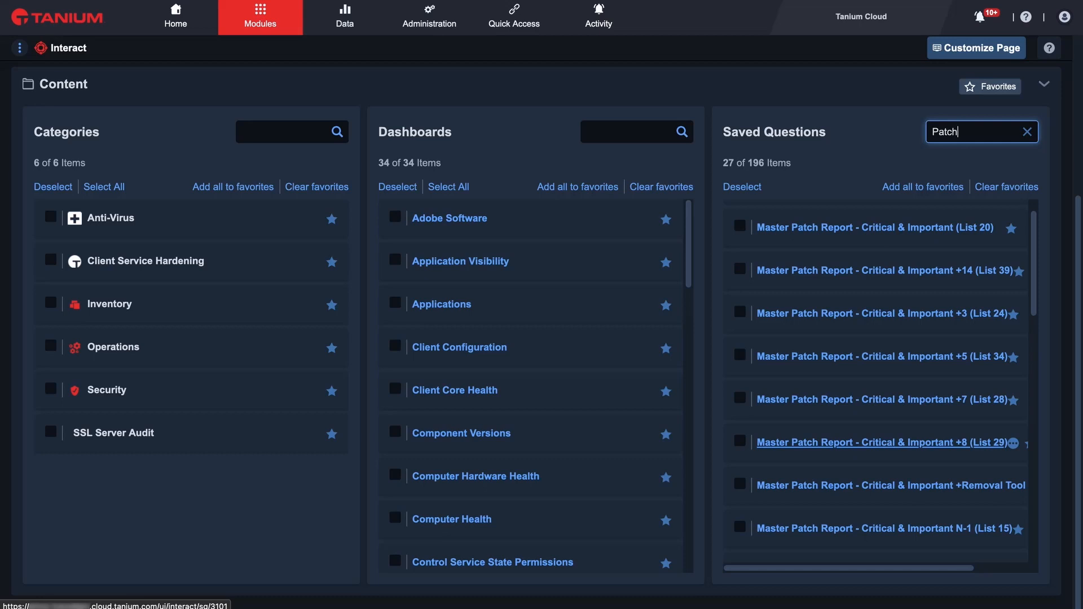
{"action": "scroll", "coordinate": [1027, 444], "scroll_direction": "up", "scroll_amount": 1}
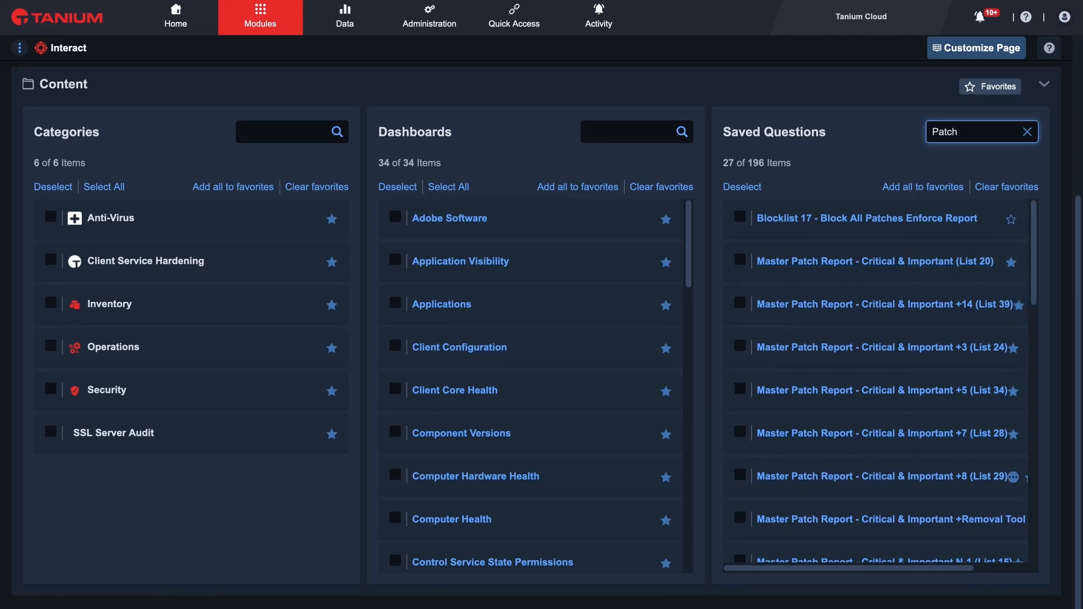
{"action": "scroll", "coordinate": [1025, 478], "scroll_direction": "down", "scroll_amount": 2}
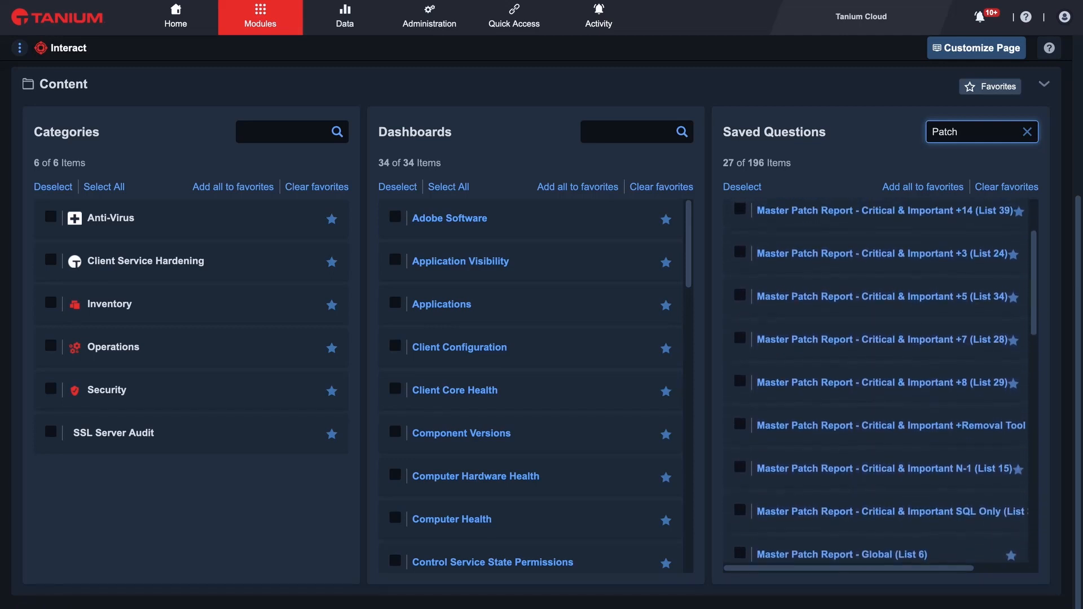
{"action": "scroll", "coordinate": [1027, 478], "scroll_direction": "up", "scroll_amount": 2}
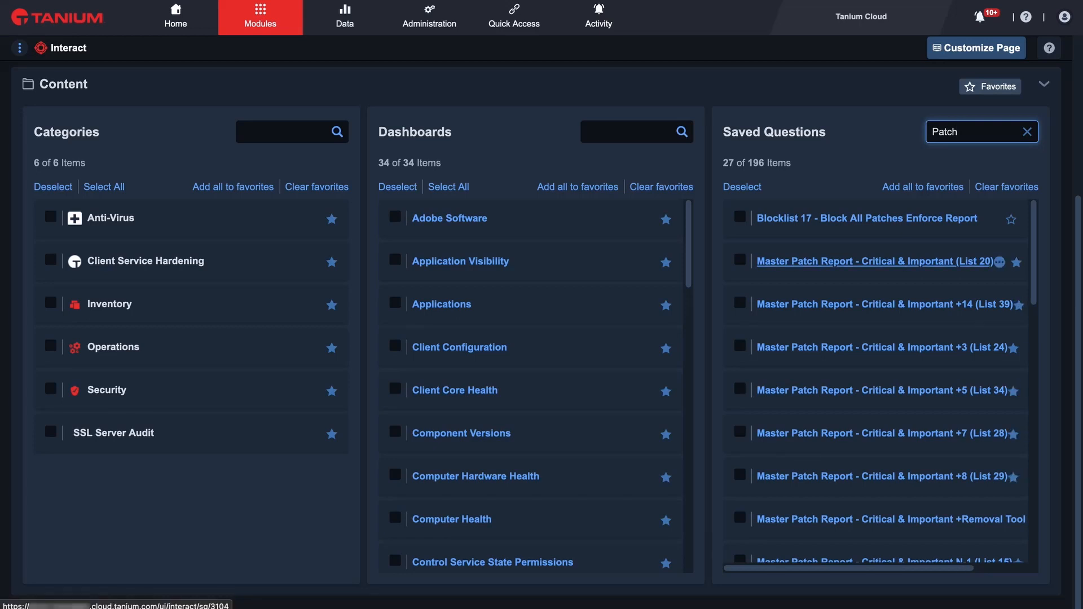
{"action": "left_click", "coordinate": [874, 261]}
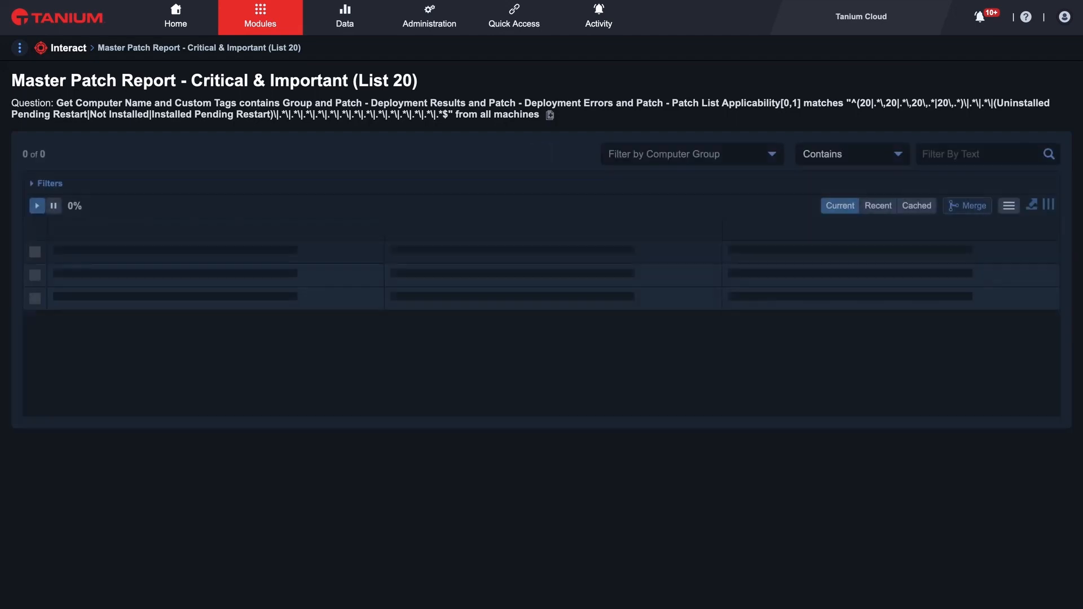
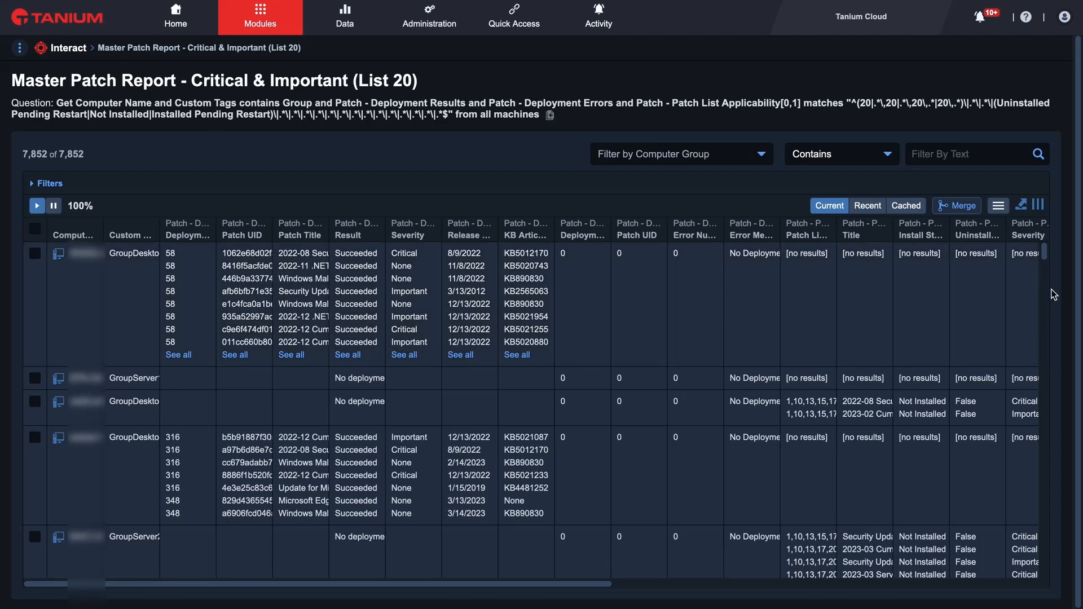
- Leave the patch report, go to the Reporting dashboards and open "3rd Party Application Updates"
{"action": "left_click", "coordinate": [69, 49]}
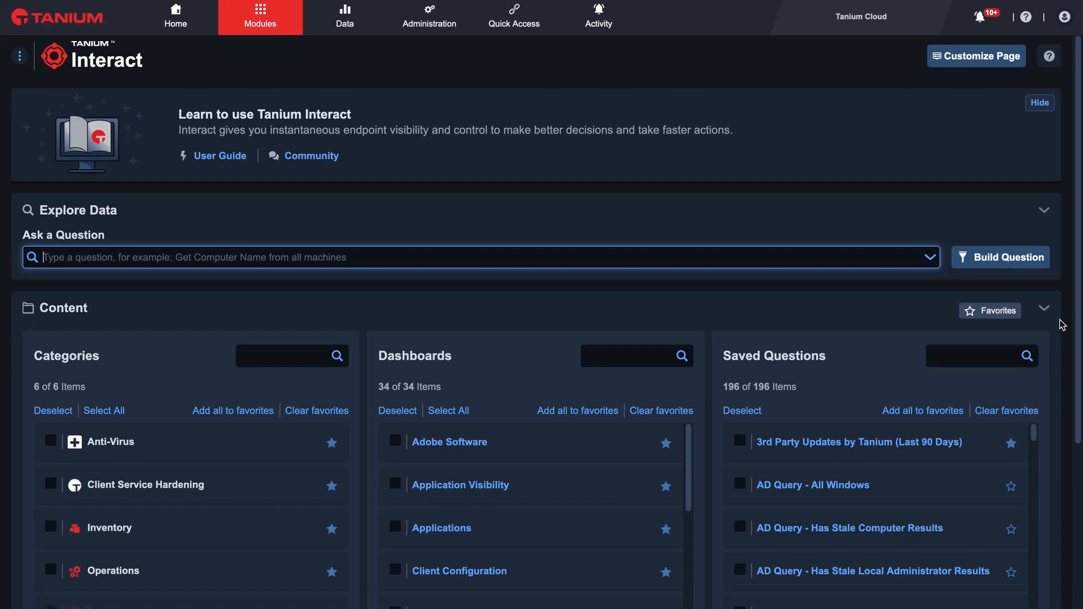
{"action": "left_click_drag", "start_coordinate": [1079, 323], "coordinate": [1068, 260]}
{"action": "mouse_move", "coordinate": [344, 23]}
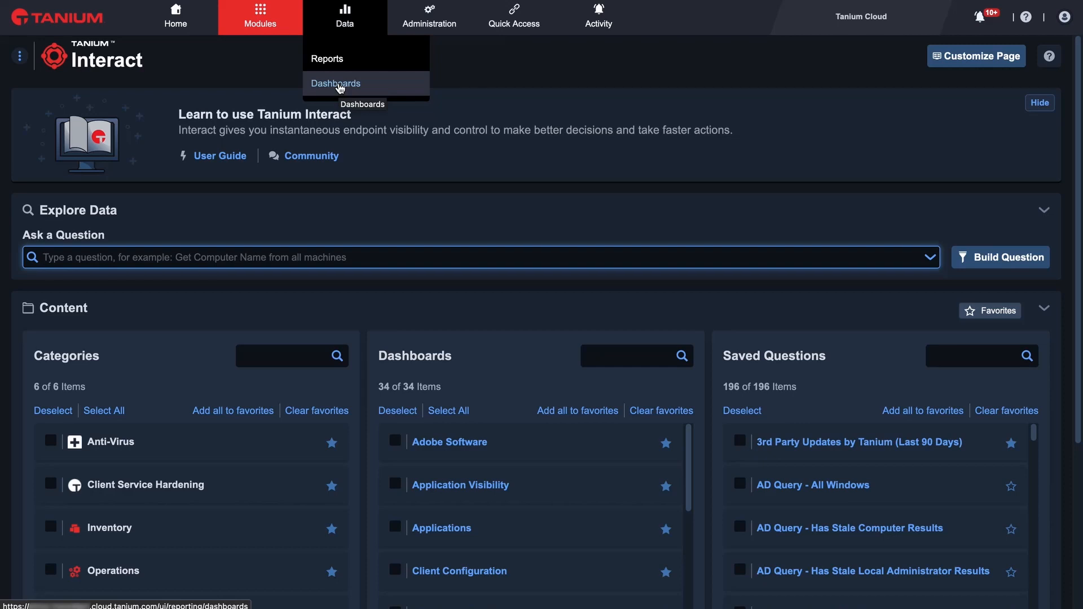
{"action": "left_click", "coordinate": [338, 84]}
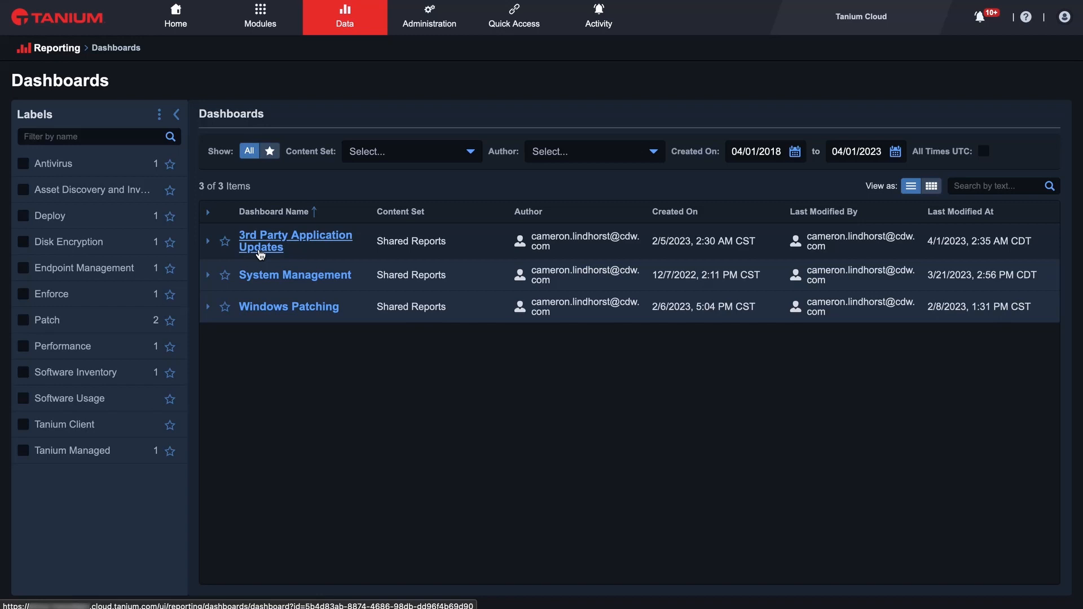
{"action": "left_click", "coordinate": [261, 248]}
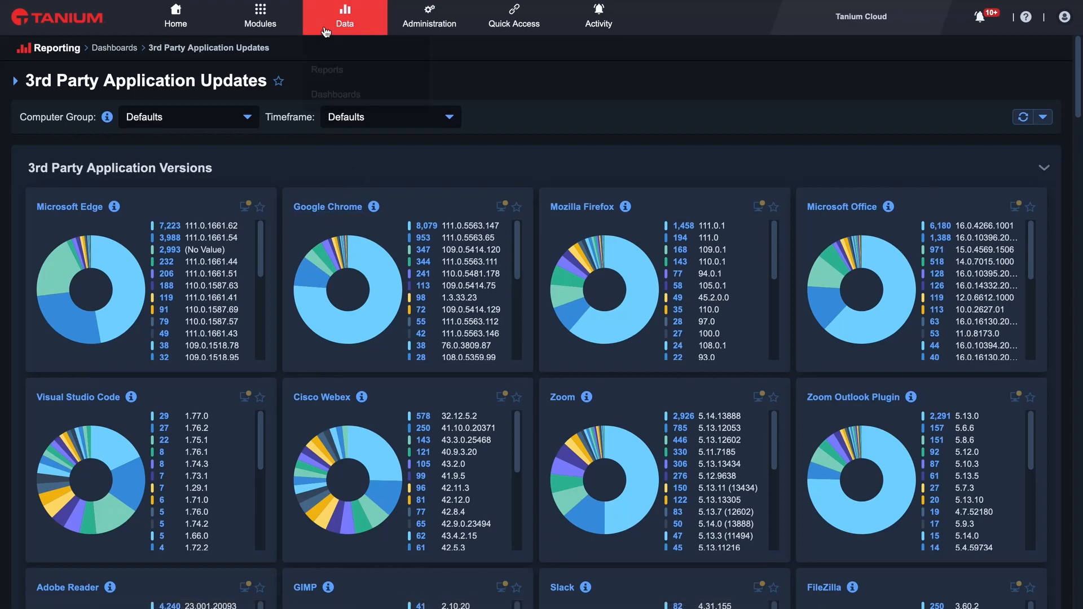
- Find version 108.0.5359.125 in the Google Chrome version chart and open the report filtered to it
{"action": "mouse_move", "coordinate": [328, 29]}
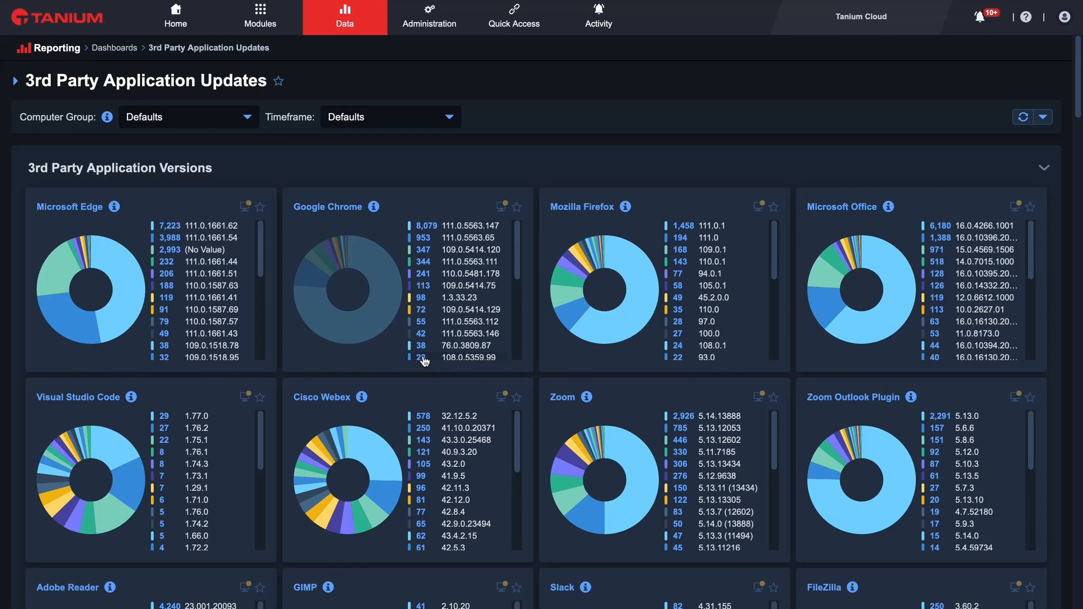
{"action": "scroll", "coordinate": [432, 336], "scroll_direction": "down", "scroll_amount": 2}
{"action": "scroll", "coordinate": [432, 337], "scroll_direction": "down", "scroll_amount": 1}
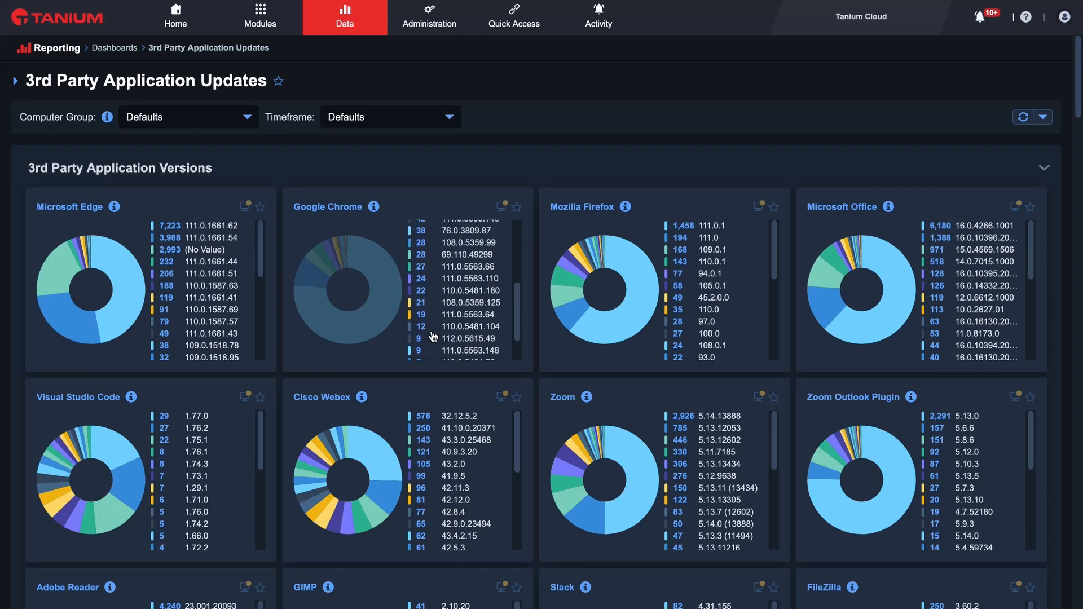
{"action": "left_click", "coordinate": [422, 304]}
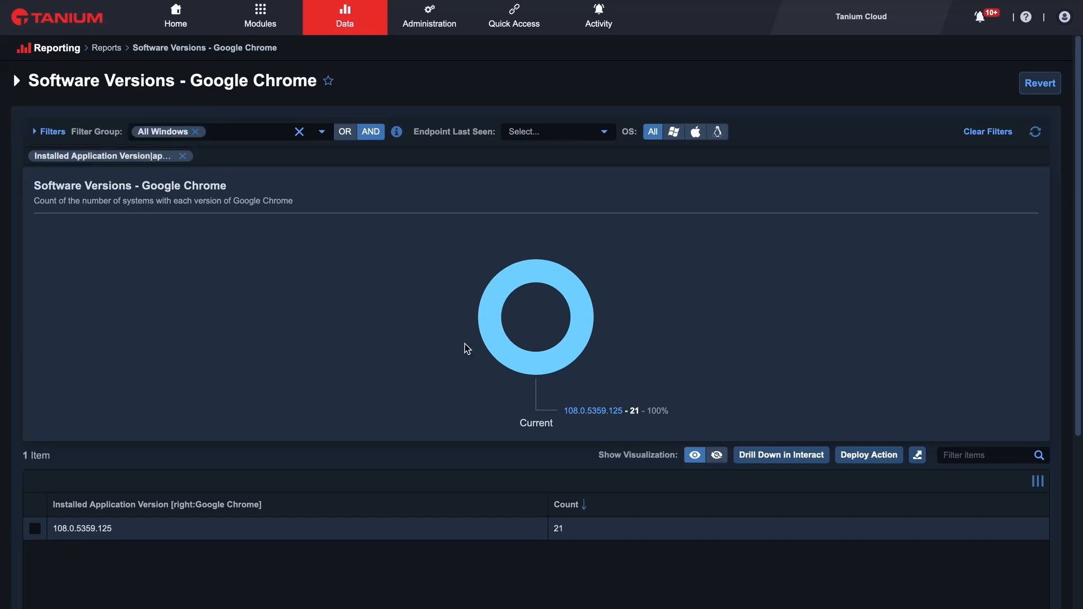
- Select the 108.0.5359.125 row in the results of the Google Chrome software versions report
{"action": "scroll", "coordinate": [428, 361], "scroll_direction": "down", "scroll_amount": 2}
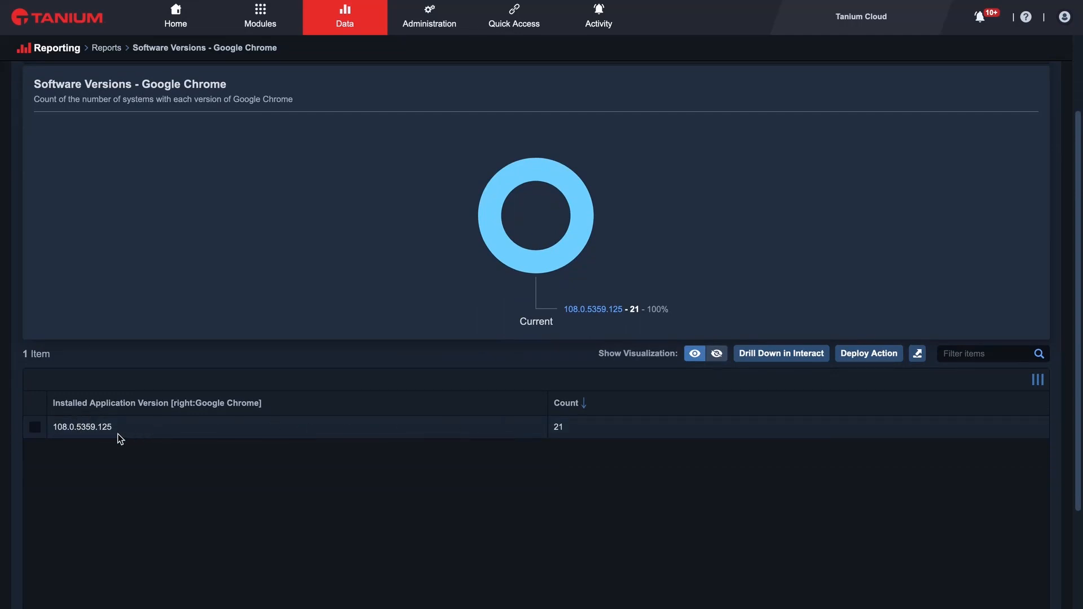
{"action": "left_click", "coordinate": [35, 429]}
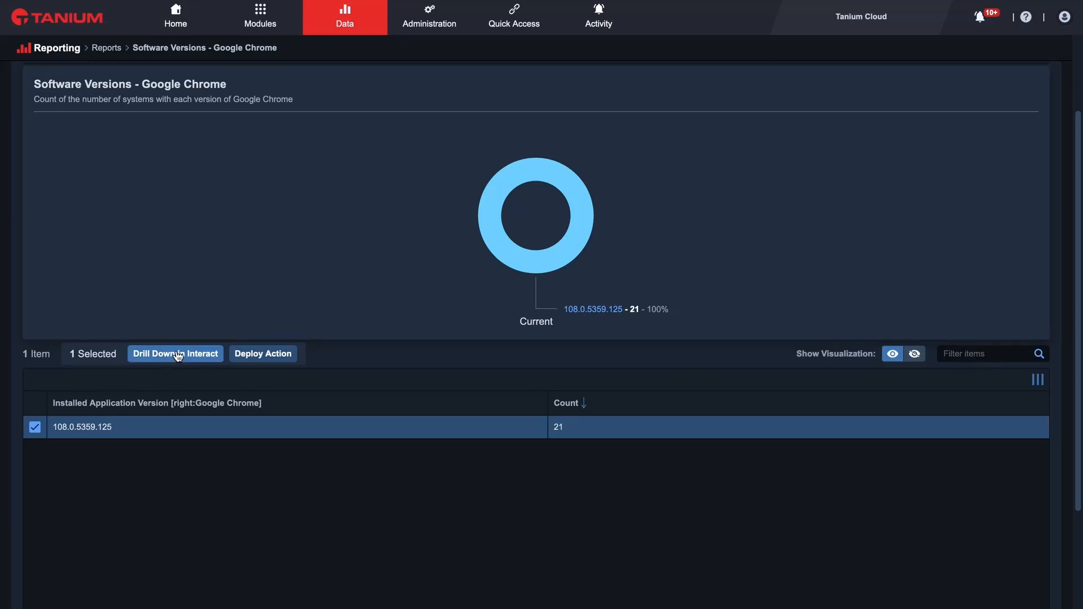
{"action": "scroll", "coordinate": [215, 293], "scroll_direction": "up", "scroll_amount": 3}
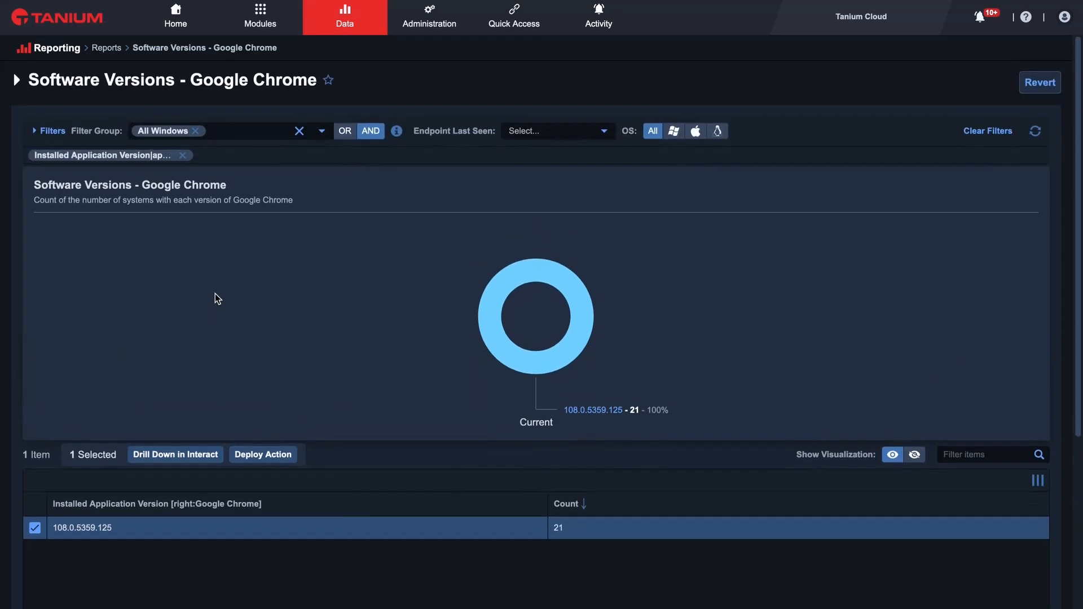
- Go back to the 3rd Party Application Updates dashboard, open the full Google Chrome report and review its list of installed versions
{"action": "left_click", "coordinate": [344, 17]}
{"action": "left_click", "coordinate": [278, 84]}
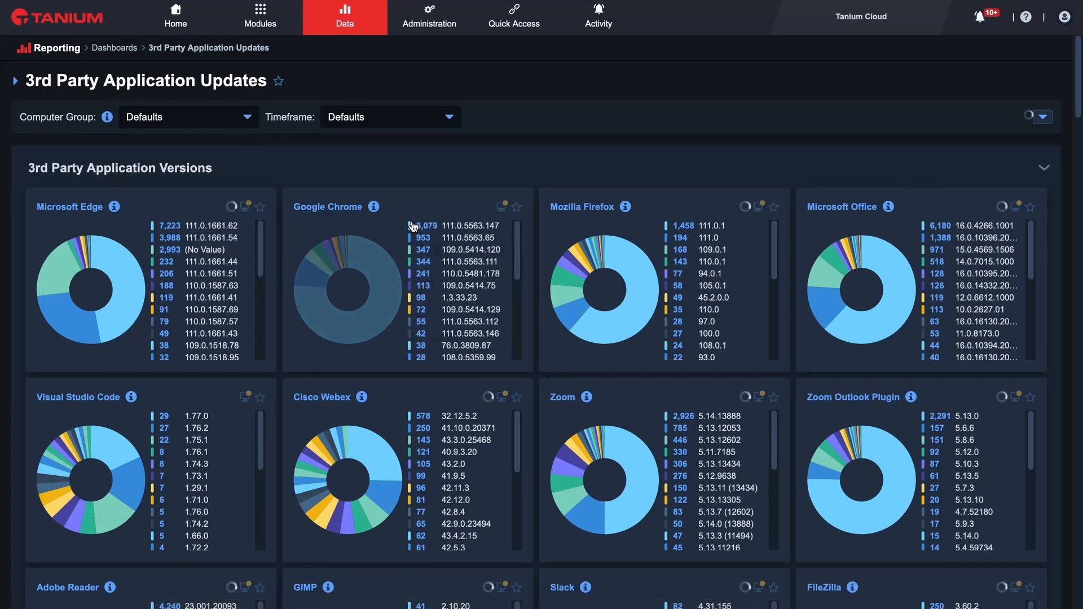
{"action": "left_click", "coordinate": [320, 206]}
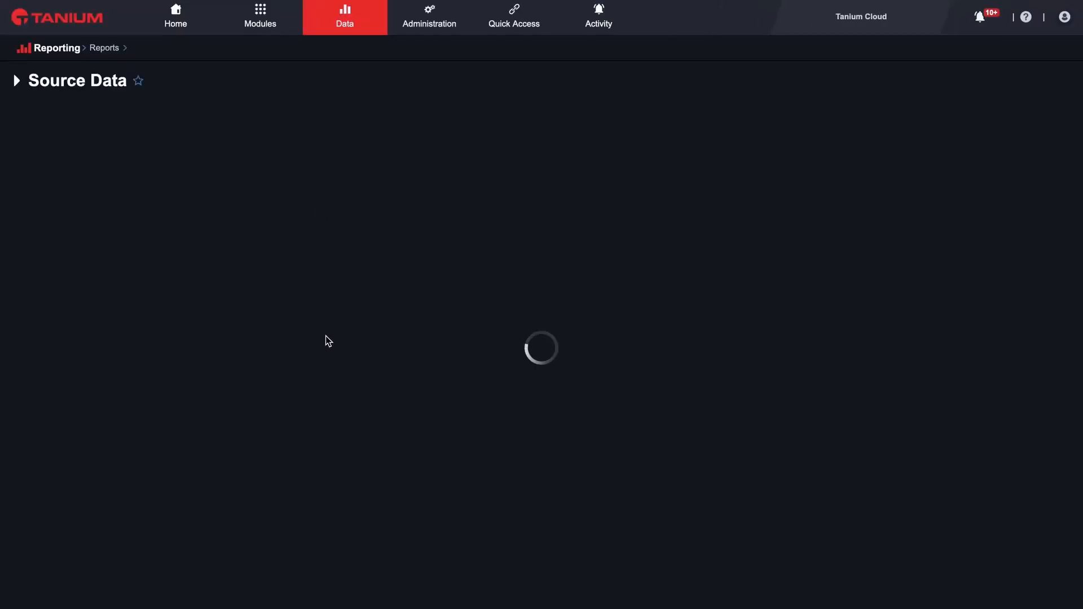
{"action": "scroll", "coordinate": [230, 464], "scroll_direction": "down", "scroll_amount": 1}
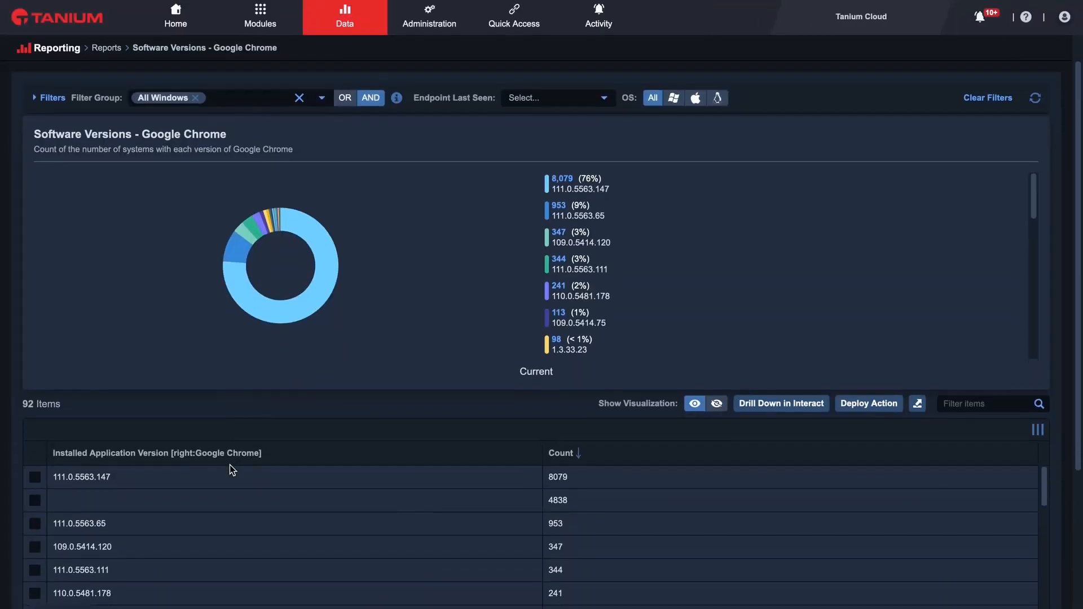
{"action": "scroll", "coordinate": [229, 465], "scroll_direction": "down", "scroll_amount": 3}
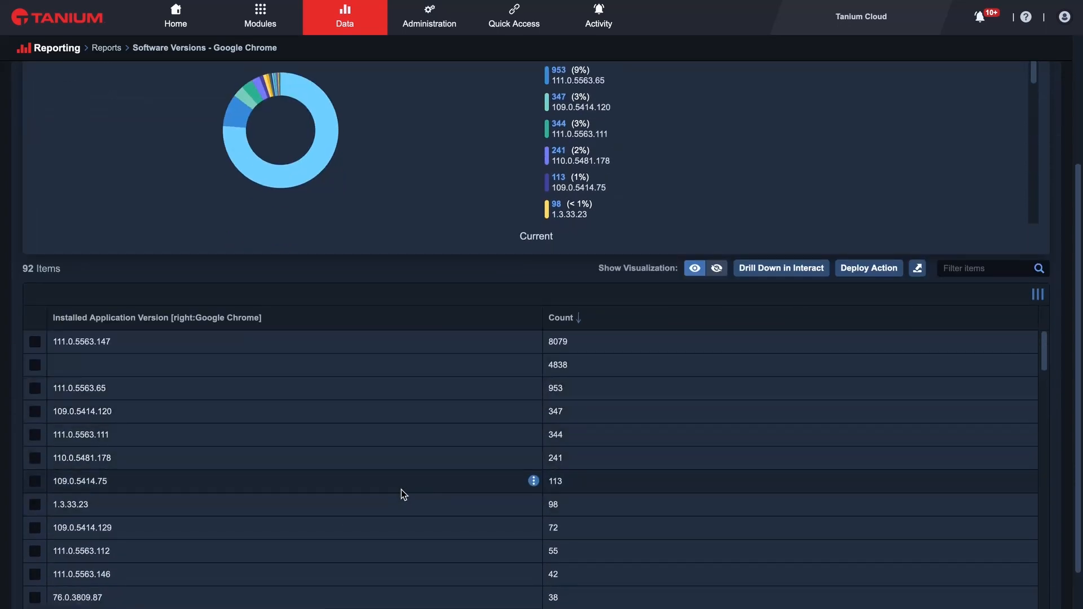
{"action": "scroll", "coordinate": [401, 495], "scroll_direction": "up", "scroll_amount": 4}
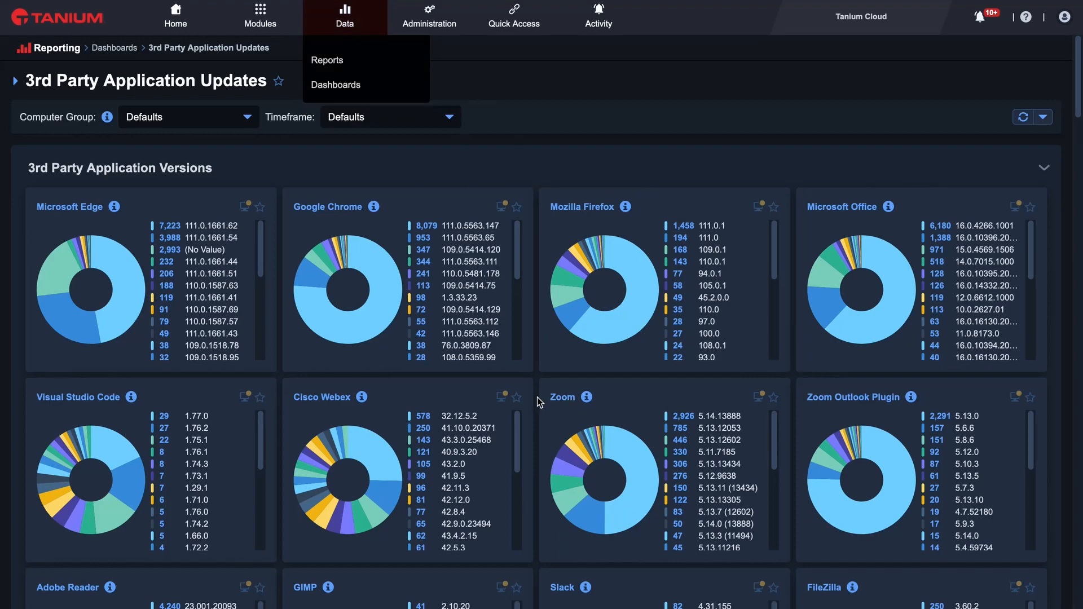
- Examine the 30-day Historical Software Versions charts on the 3rd Party Application Updates dashboard, starting with the Microsoft Edge version trend
{"action": "scroll", "coordinate": [538, 397], "scroll_direction": "down", "scroll_amount": 10}
{"action": "scroll", "coordinate": [539, 402], "scroll_direction": "down", "scroll_amount": 3}
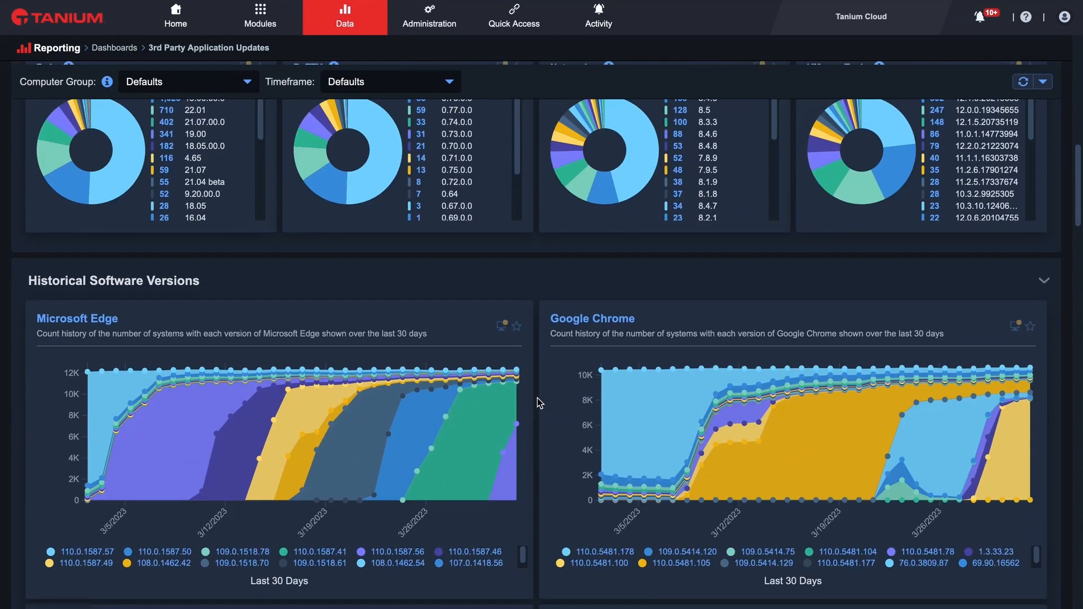
{"action": "scroll", "coordinate": [539, 403], "scroll_direction": "down", "scroll_amount": 3}
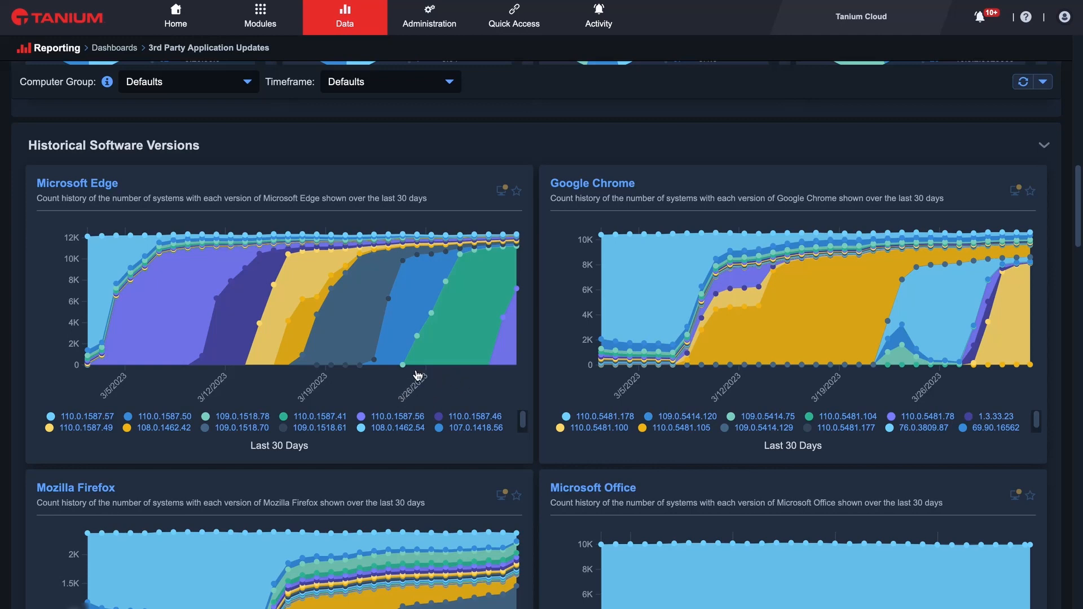
{"action": "mouse_move", "coordinate": [419, 373]}
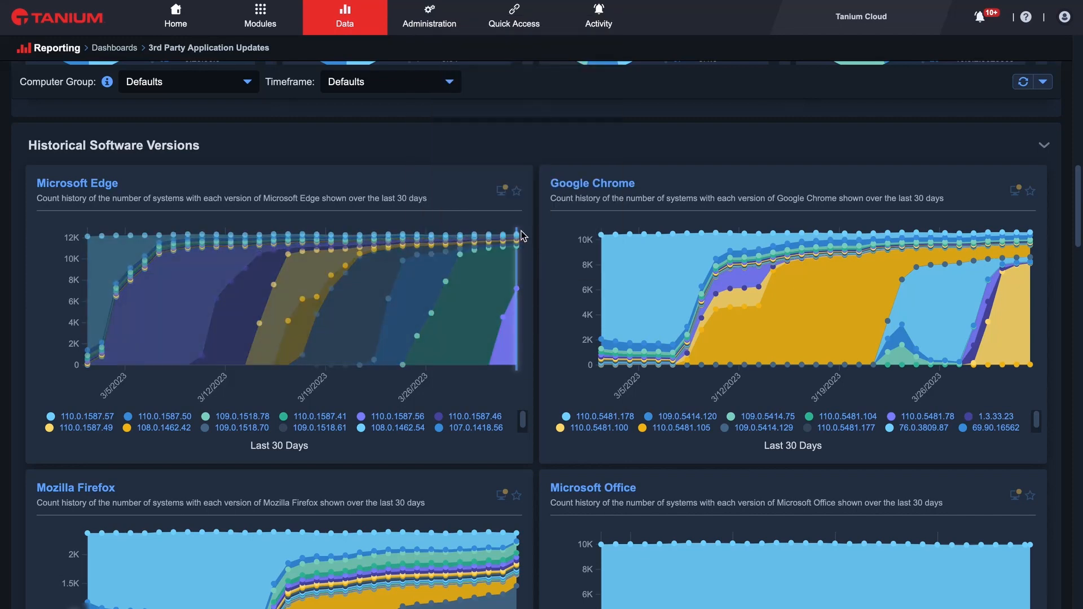
{"action": "mouse_move", "coordinate": [518, 235]}
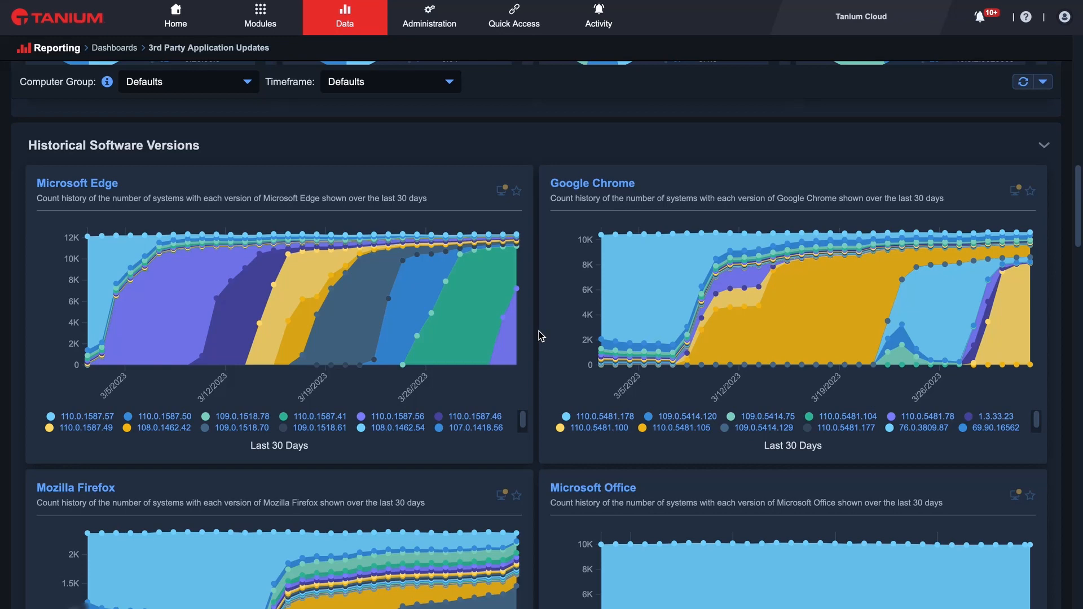
{"action": "scroll", "coordinate": [540, 336], "scroll_direction": "down", "scroll_amount": 8}
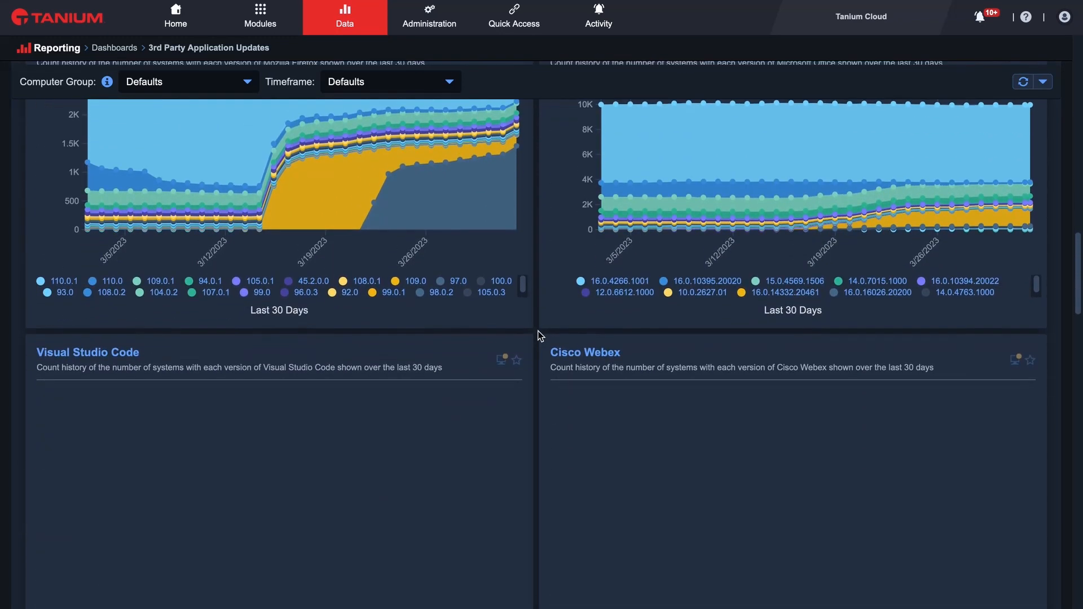
{"action": "scroll", "coordinate": [542, 322], "scroll_direction": "down", "scroll_amount": 3}
{"action": "scroll", "coordinate": [539, 327], "scroll_direction": "down", "scroll_amount": 10}
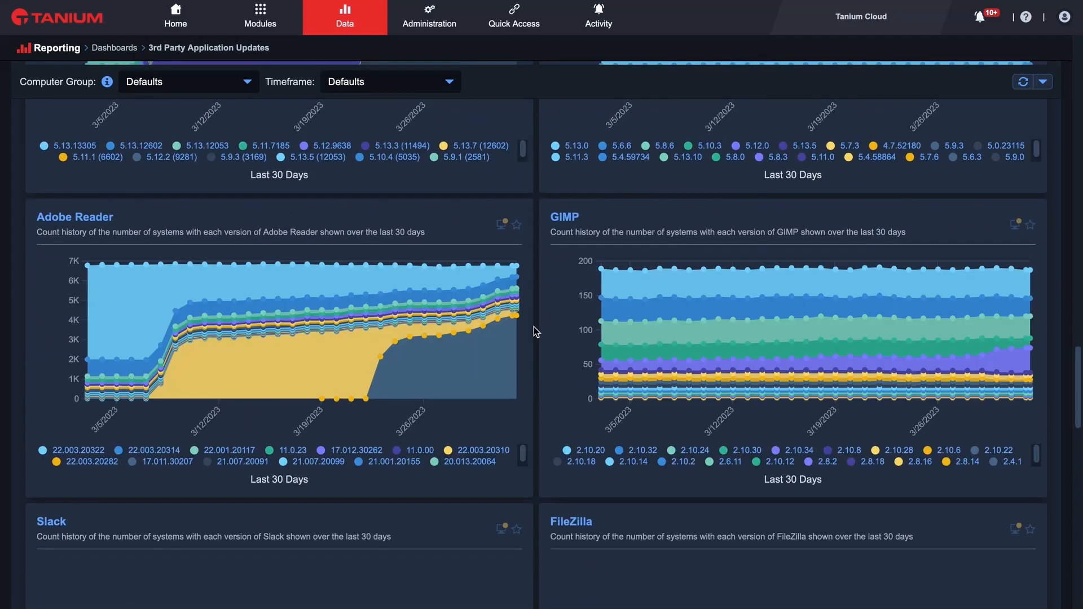
{"action": "scroll", "coordinate": [535, 332], "scroll_direction": "down", "scroll_amount": 3}
{"action": "scroll", "coordinate": [535, 332], "scroll_direction": "up", "scroll_amount": 7}
{"action": "scroll", "coordinate": [535, 331], "scroll_direction": "up", "scroll_amount": 20}
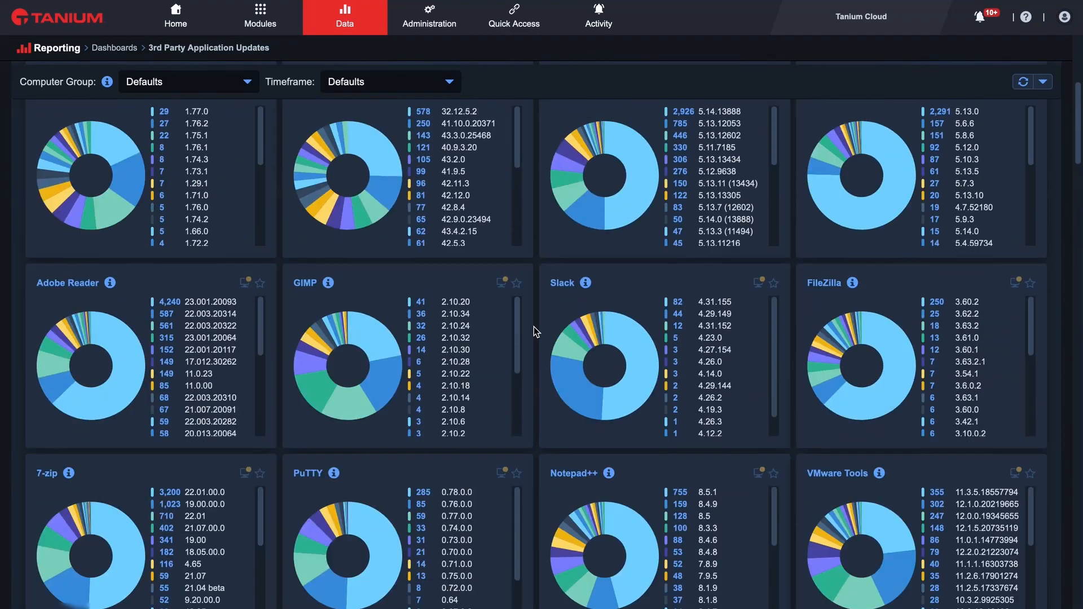
- Review the current version charts for each application in the 3rd Party Application Versions section
{"action": "scroll", "coordinate": [534, 326], "scroll_direction": "up", "scroll_amount": 5}
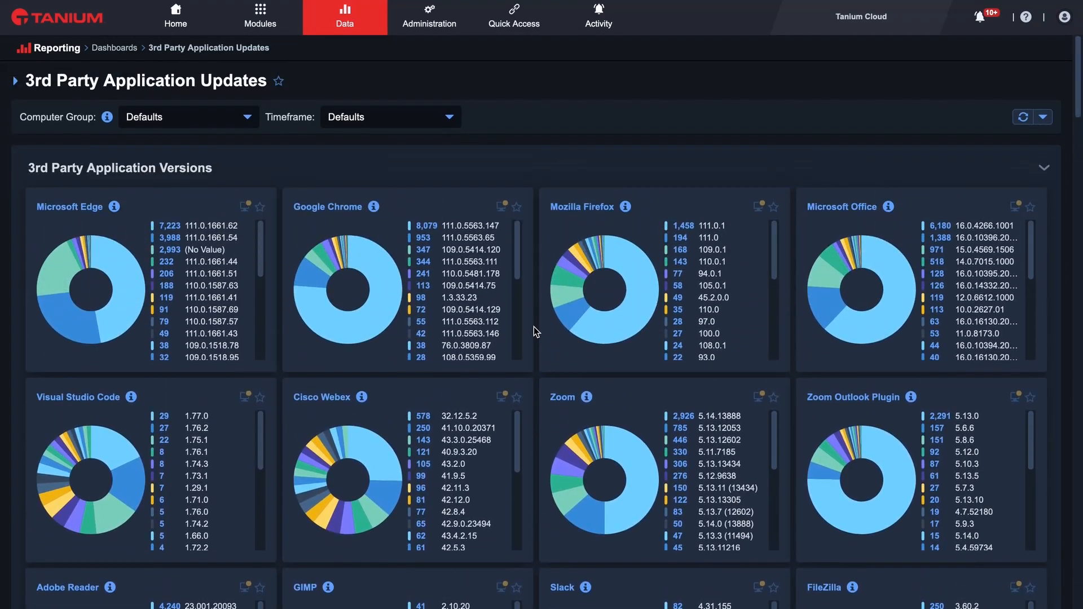
{"action": "scroll", "coordinate": [534, 327], "scroll_direction": "down", "scroll_amount": 2}
{"action": "mouse_move", "coordinate": [609, 389]}
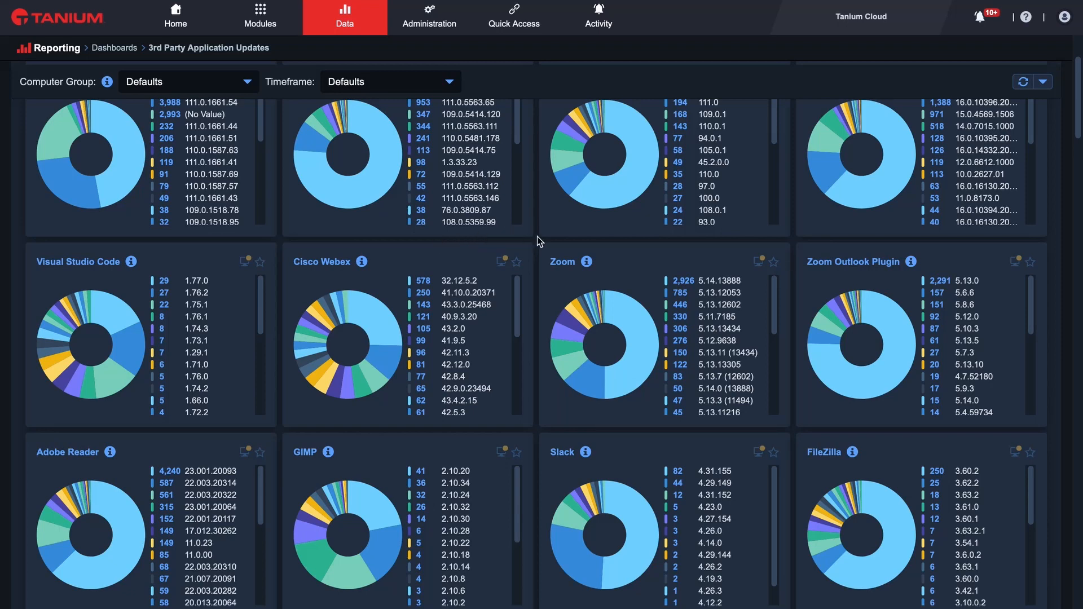
{"action": "scroll", "coordinate": [537, 236], "scroll_direction": "up", "scroll_amount": 3}
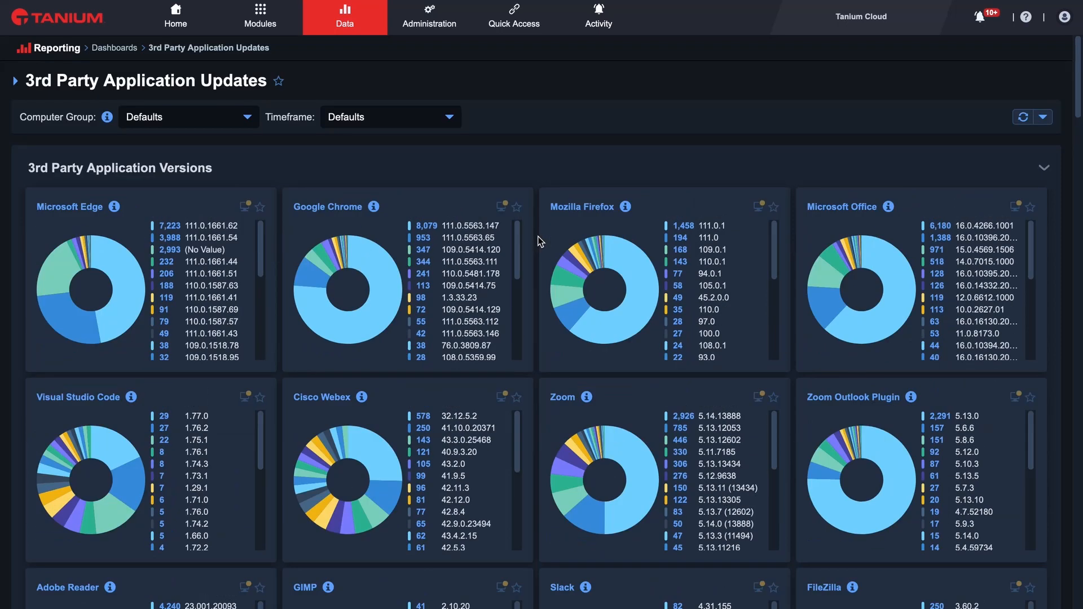
- Open the Windows Patching dashboard and inspect individual patches in the Global missing patches chart
{"action": "left_click", "coordinate": [124, 52]}
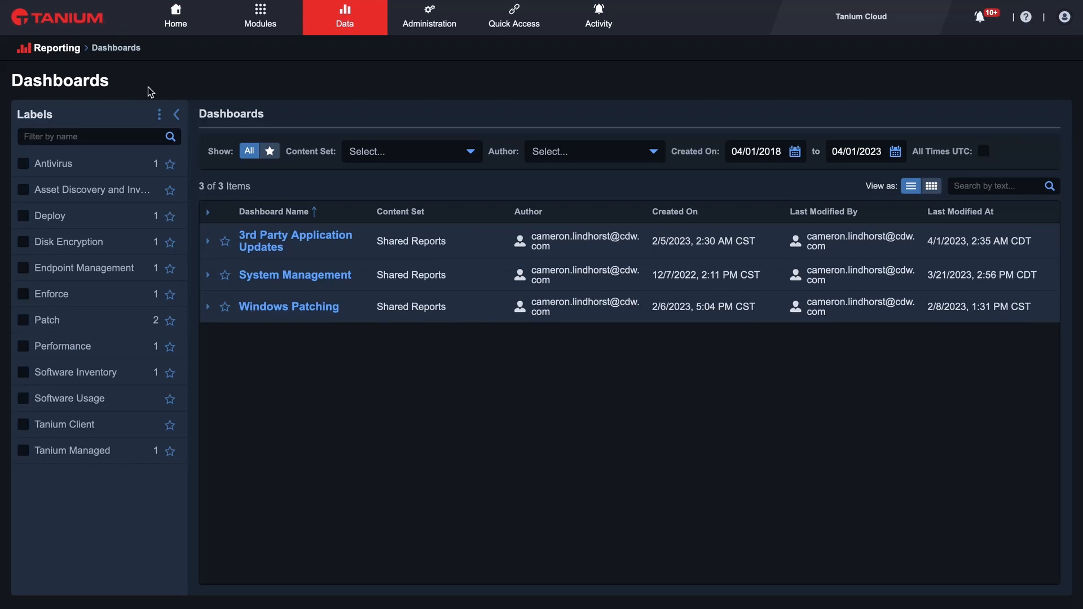
{"action": "left_click", "coordinate": [267, 309]}
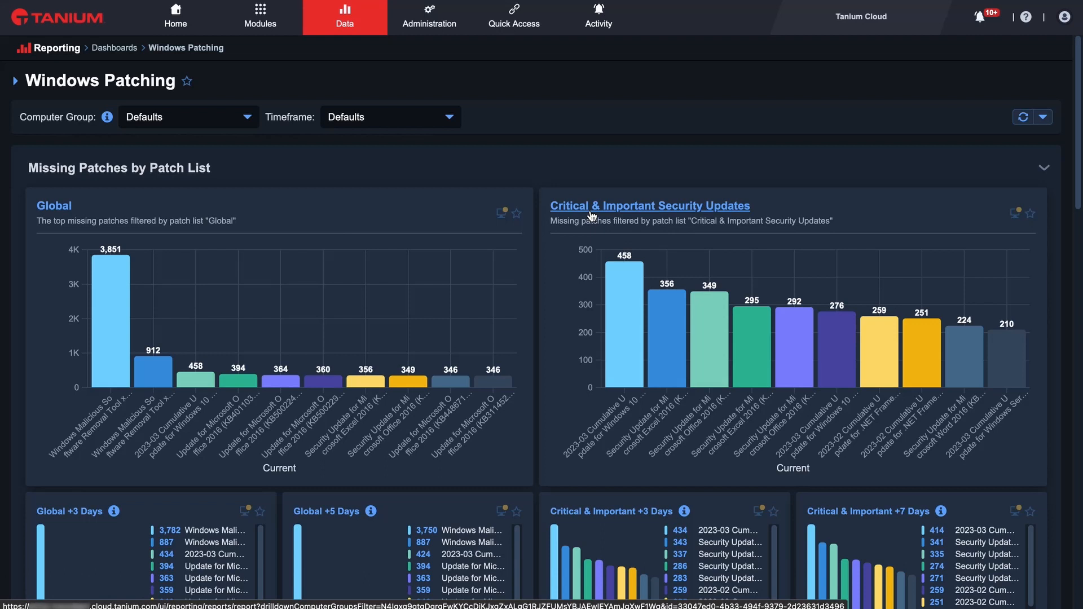
{"action": "mouse_move", "coordinate": [110, 315]}
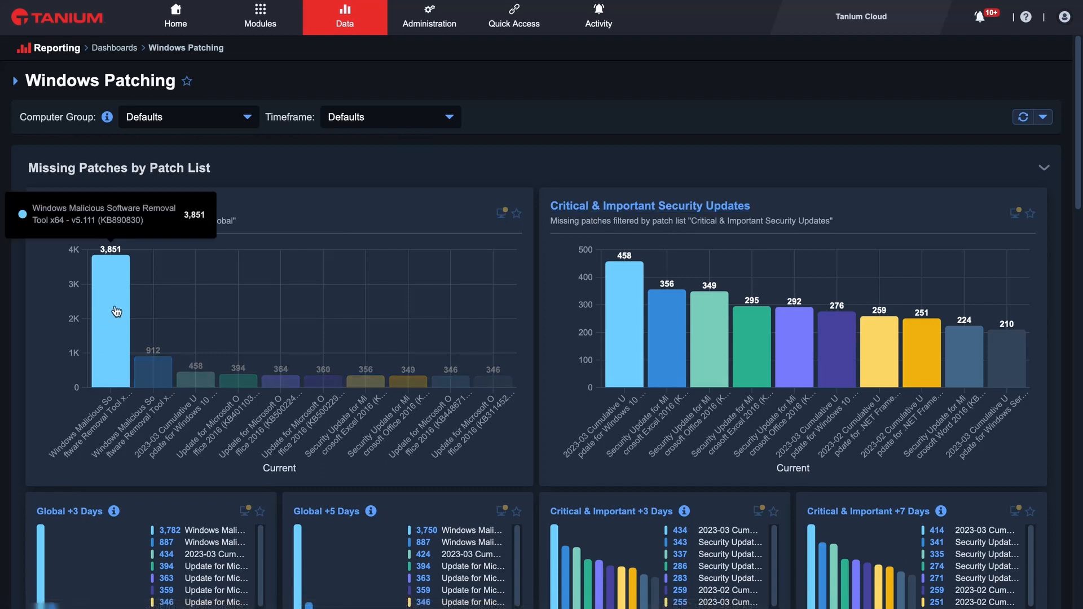
{"action": "mouse_move", "coordinate": [193, 376]}
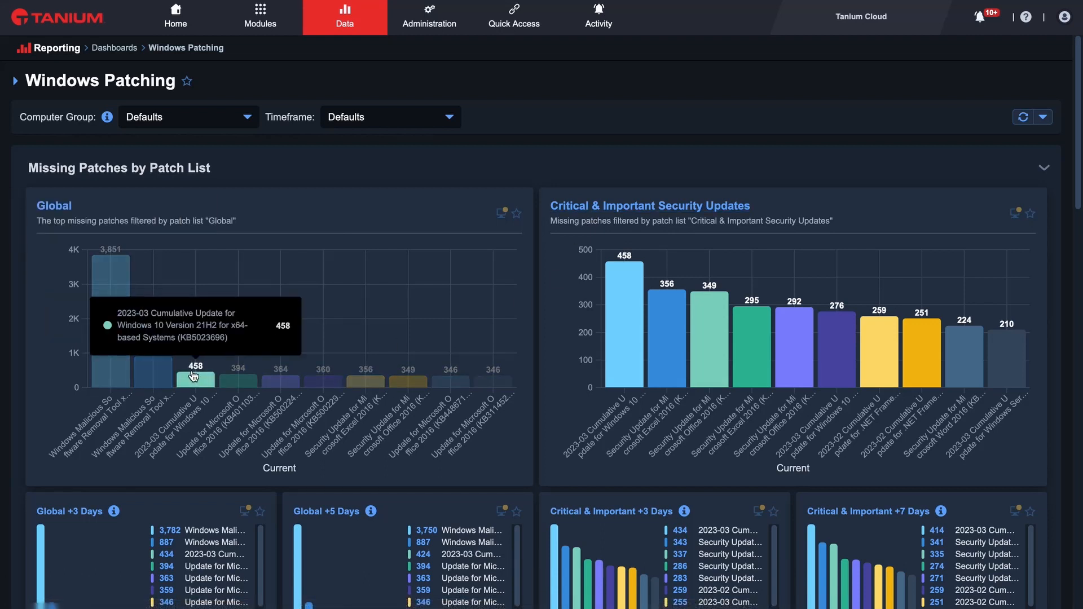
{"action": "mouse_move", "coordinate": [235, 380]}
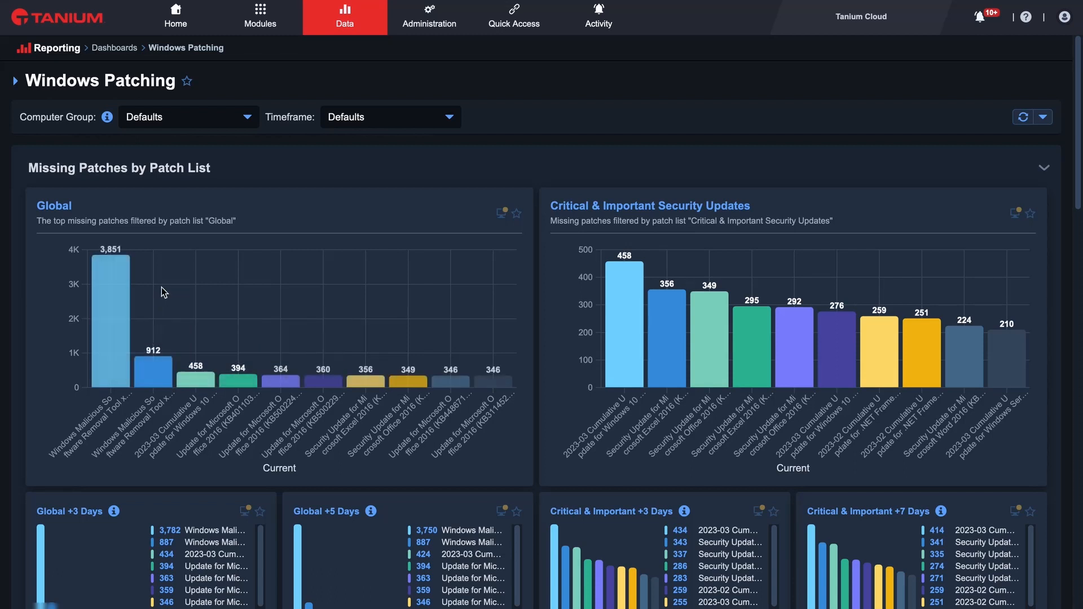
{"action": "mouse_move", "coordinate": [117, 376]}
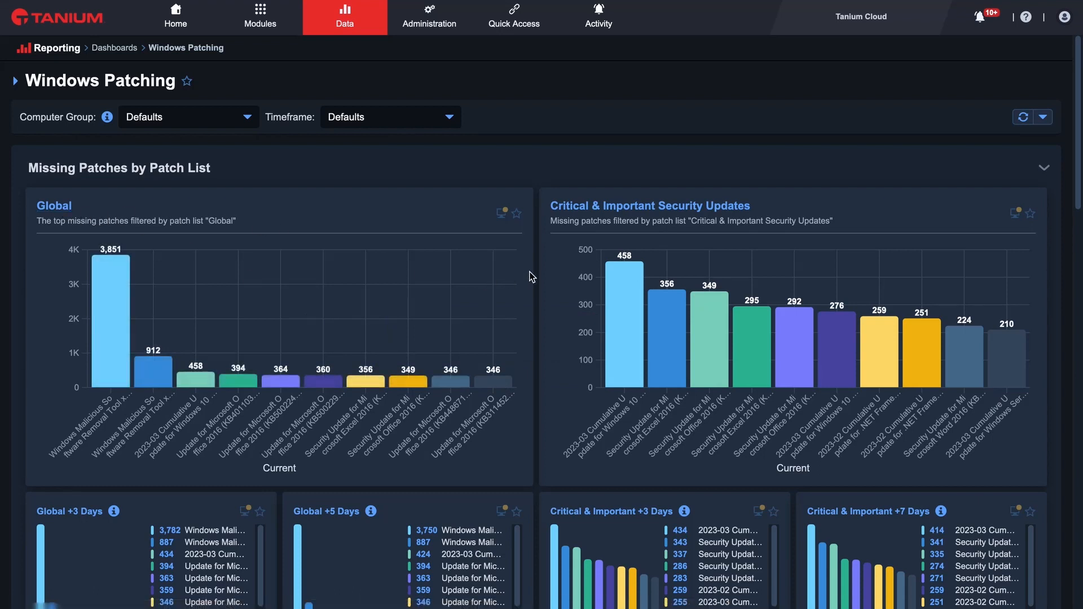
- Compare the Critical & Important Security Updates chart with the day-offset Global and Critical & Important missing patch charts
{"action": "scroll", "coordinate": [535, 277], "scroll_direction": "down", "scroll_amount": 3}
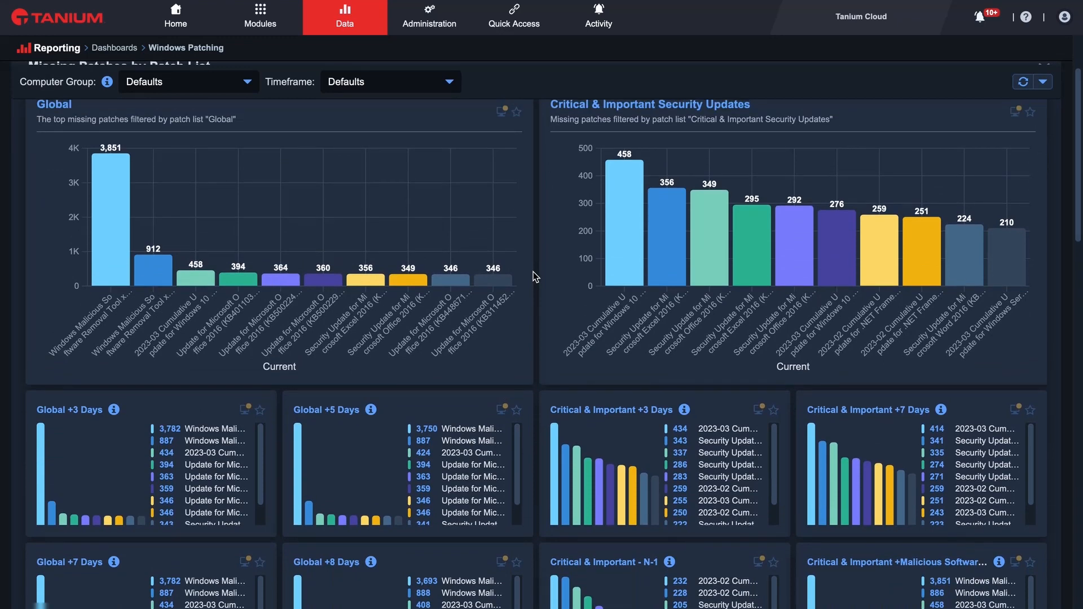
{"action": "scroll", "coordinate": [535, 277], "scroll_direction": "up", "scroll_amount": 2}
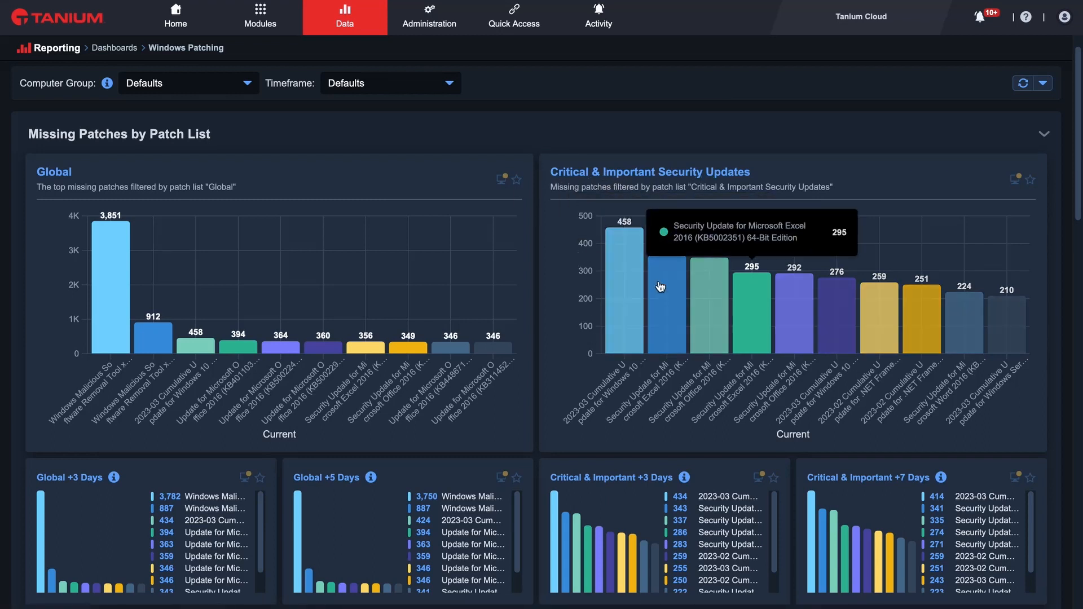
{"action": "scroll", "coordinate": [537, 387], "scroll_direction": "down", "scroll_amount": 1}
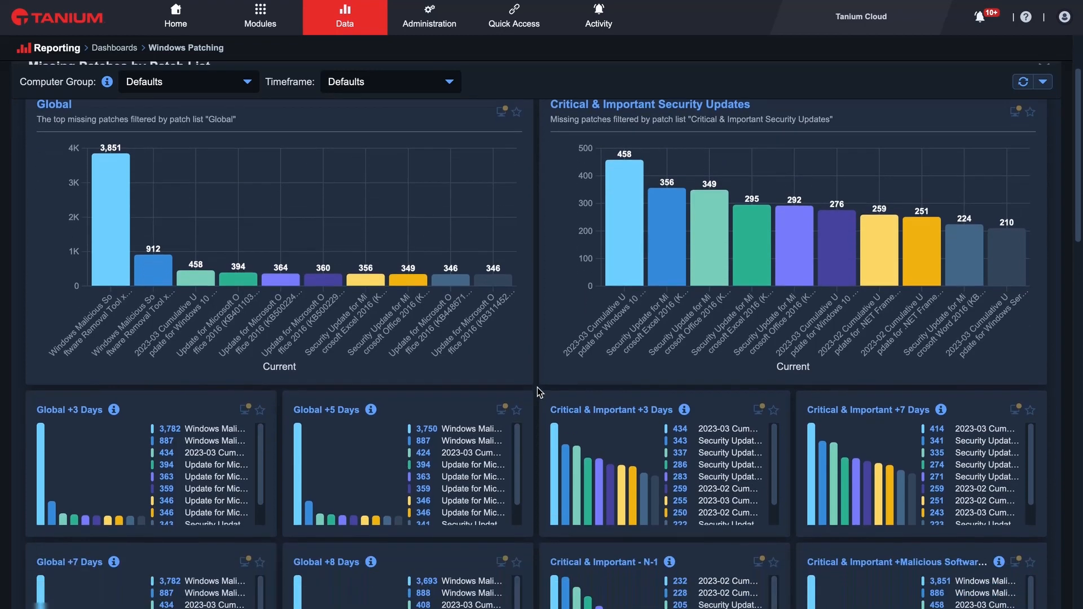
{"action": "scroll", "coordinate": [537, 387], "scroll_direction": "down", "scroll_amount": 1}
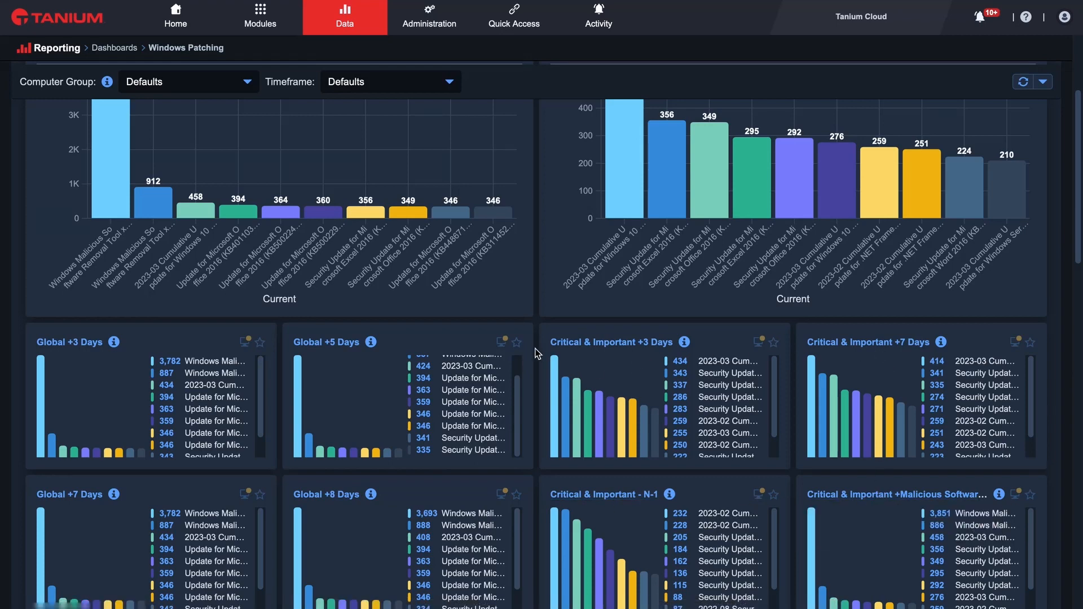
- Examine the charts of patches installed by Tanium in the last 30 days and the last 7 days
{"action": "scroll", "coordinate": [539, 352], "scroll_direction": "down", "scroll_amount": 6}
{"action": "scroll", "coordinate": [537, 350], "scroll_direction": "down", "scroll_amount": 3}
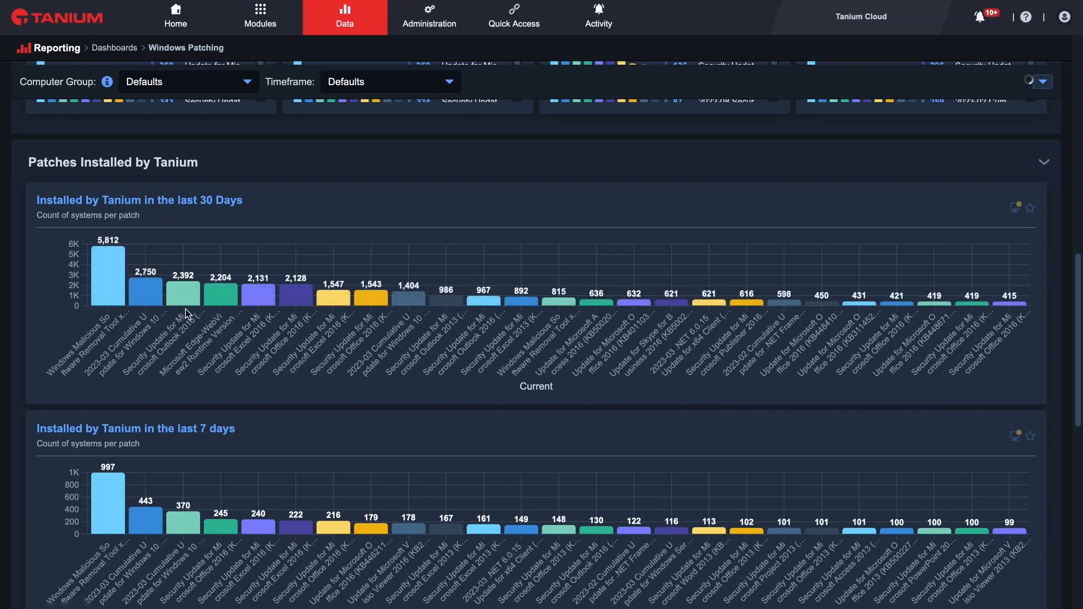
{"action": "scroll", "coordinate": [188, 314], "scroll_direction": "down", "scroll_amount": 2}
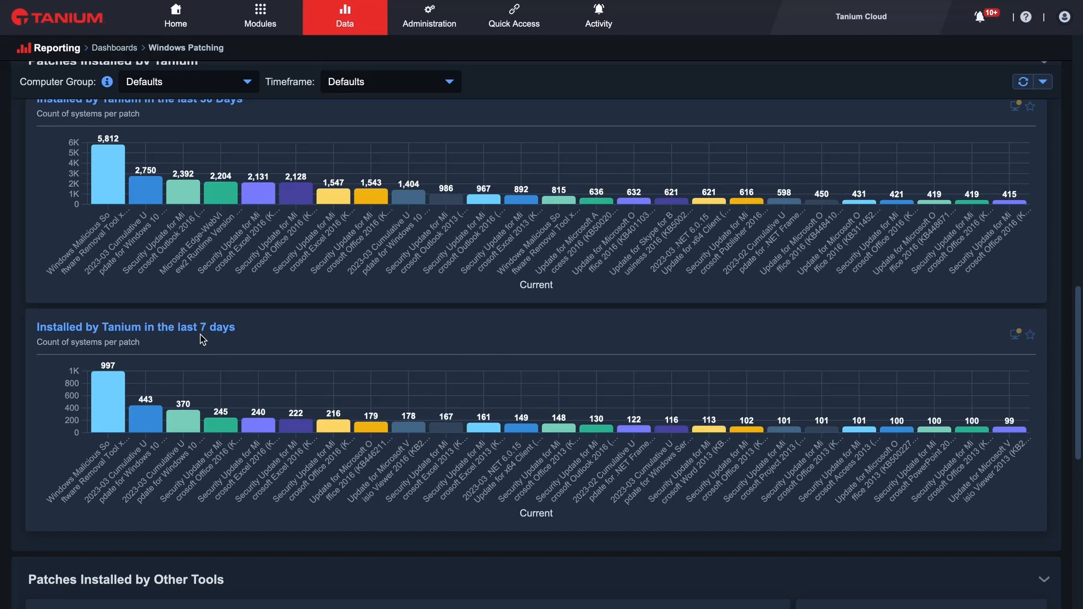
- Examine the Patches Installed by Other Tools charts for the last 30 and 7 days, including their Install Source breakdowns
{"action": "scroll", "coordinate": [277, 337], "scroll_direction": "down", "scroll_amount": 5}
{"action": "scroll", "coordinate": [277, 337], "scroll_direction": "down", "scroll_amount": 3}
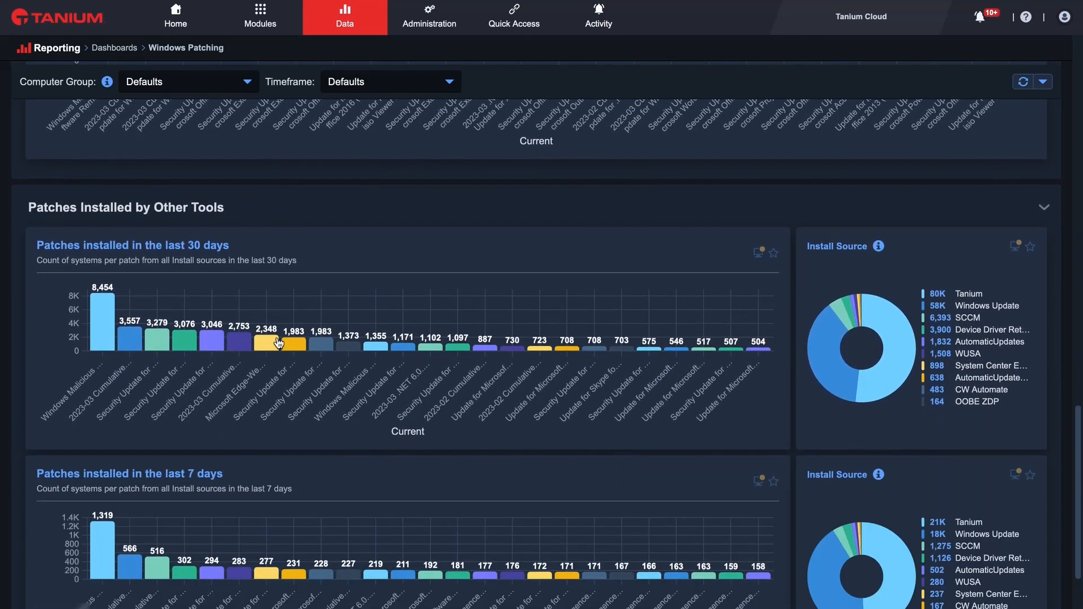
{"action": "scroll", "coordinate": [282, 339], "scroll_direction": "down", "scroll_amount": 2}
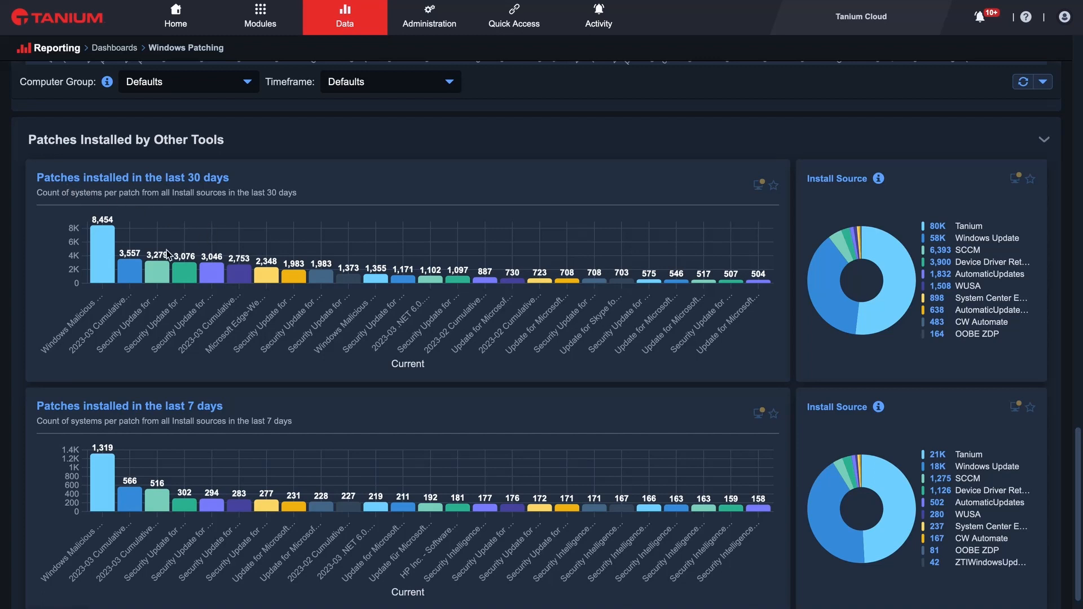
{"action": "mouse_move", "coordinate": [519, 310]}
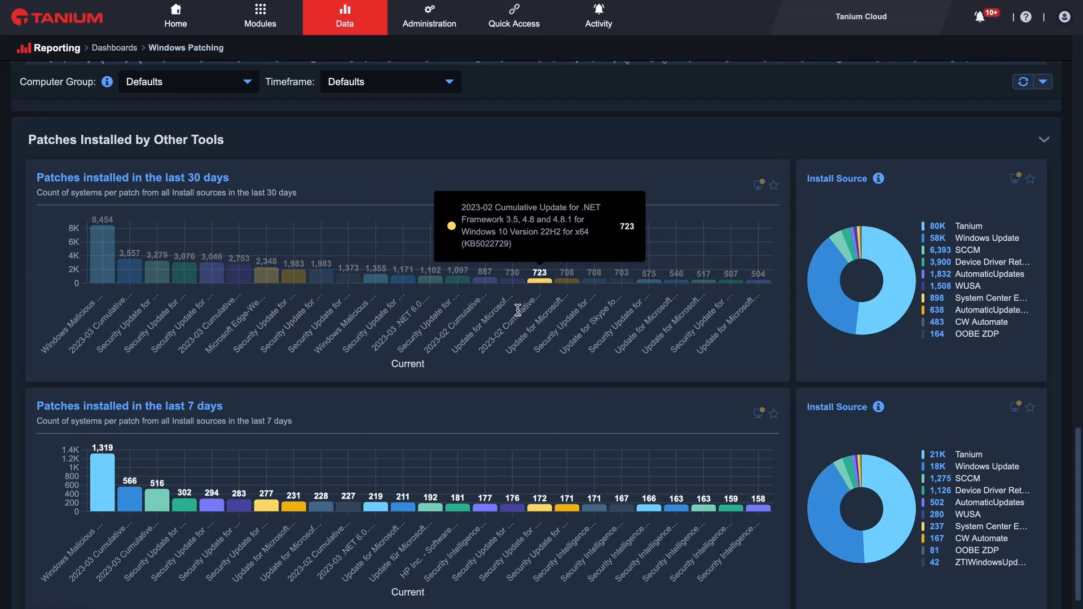
{"action": "mouse_move", "coordinate": [293, 287]}
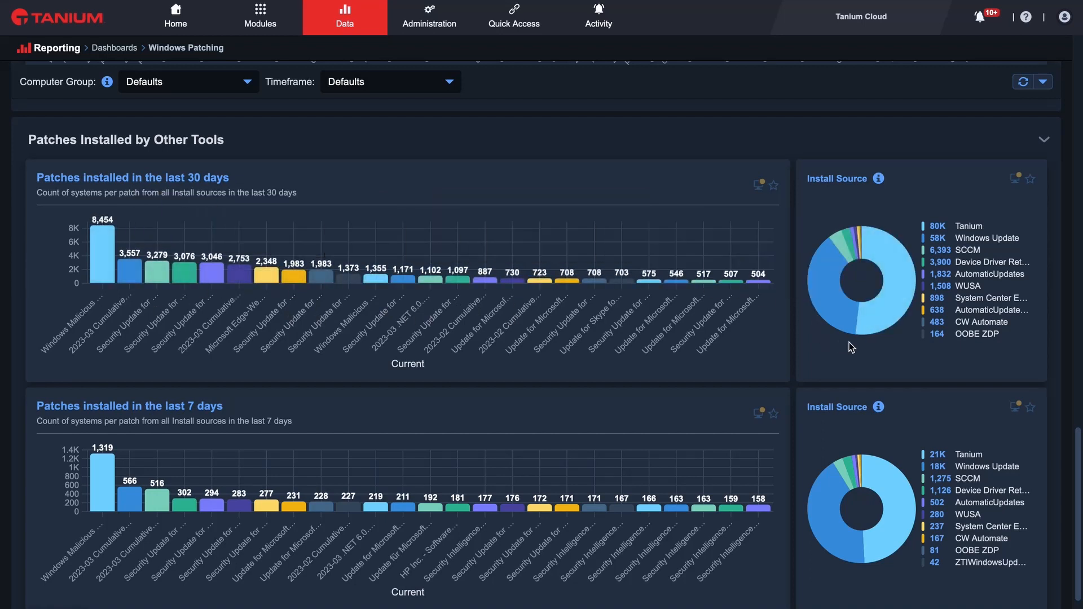
{"action": "mouse_move", "coordinate": [868, 220]}
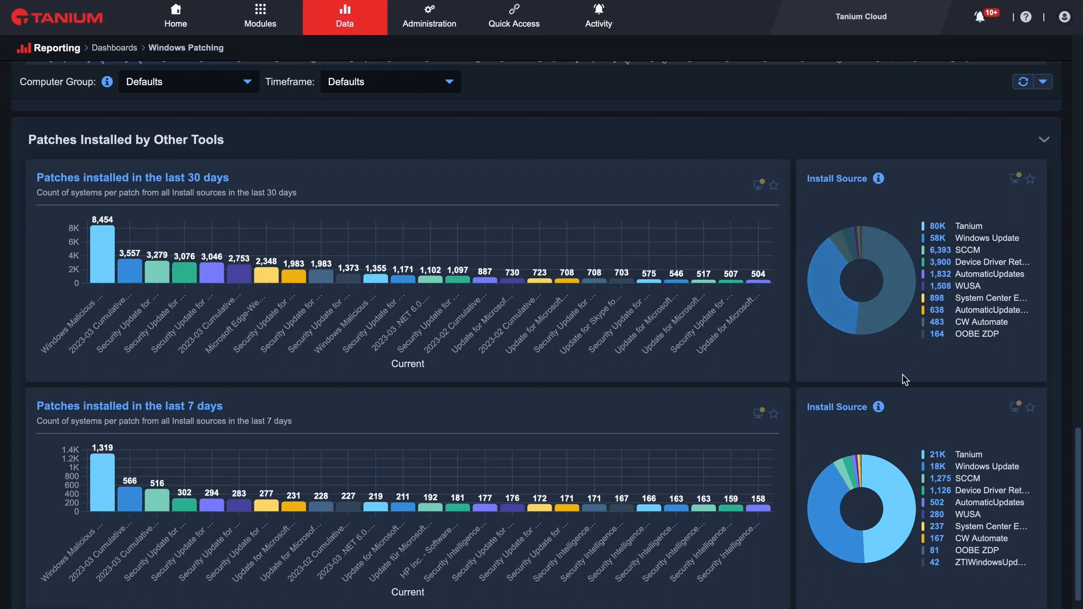
{"action": "scroll", "coordinate": [638, 407], "scroll_direction": "down", "scroll_amount": 1}
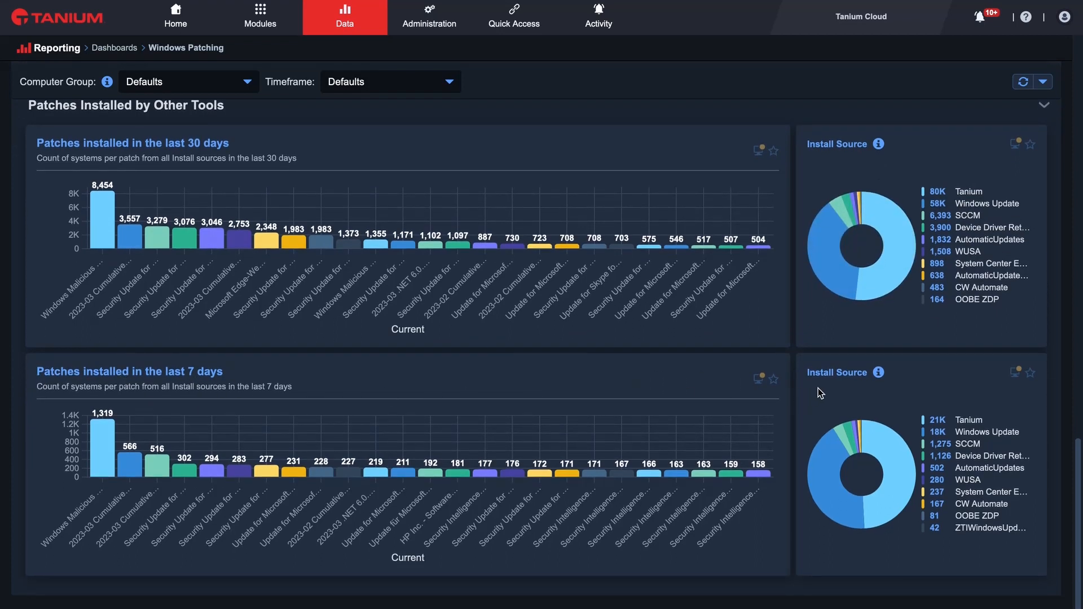
- Leave the Windows Patching dashboard, open the Reports list and filter it to the Patch label
{"action": "scroll", "coordinate": [777, 373], "scroll_direction": "up", "scroll_amount": 20}
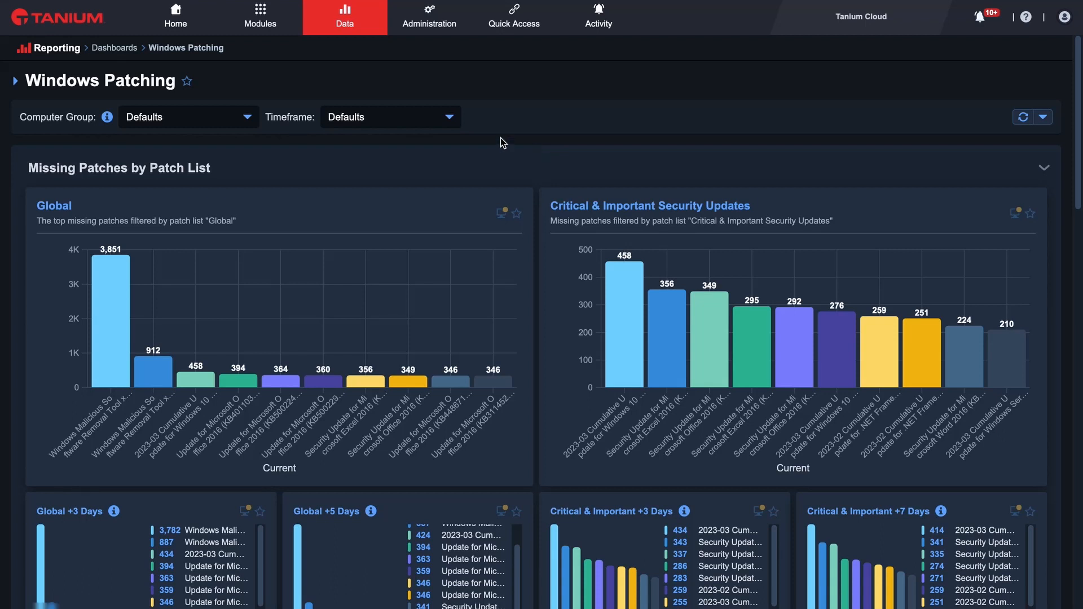
{"action": "left_click", "coordinate": [125, 50]}
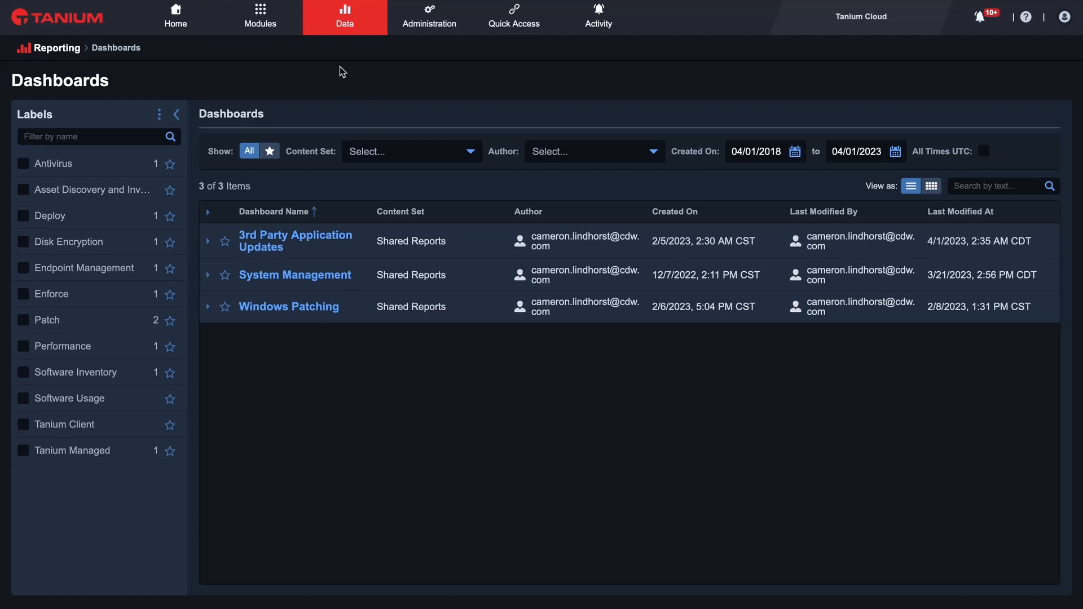
{"action": "mouse_move", "coordinate": [344, 25]}
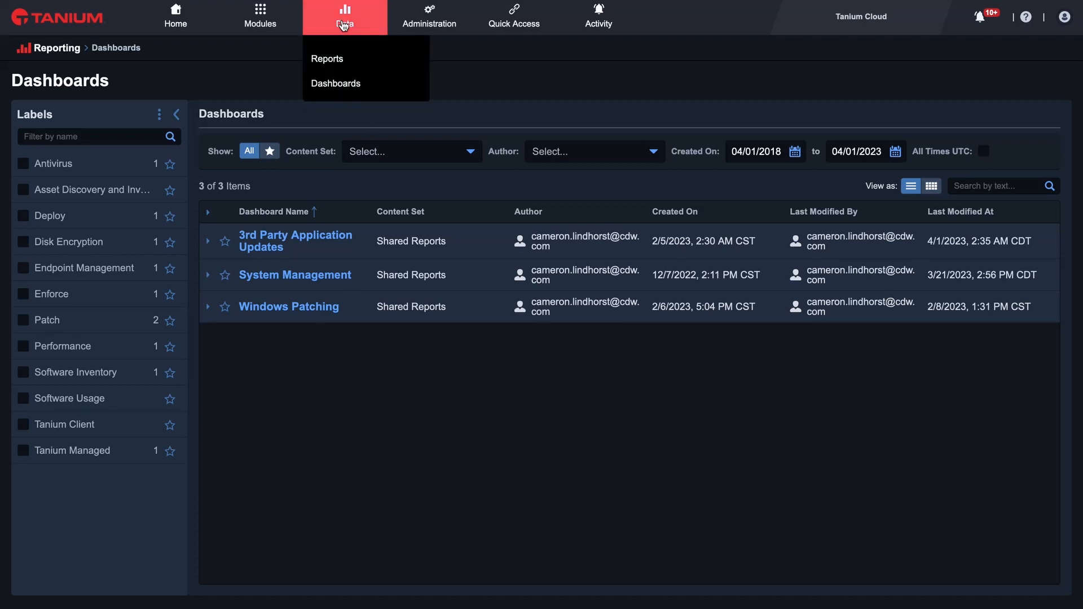
{"action": "left_click", "coordinate": [338, 60]}
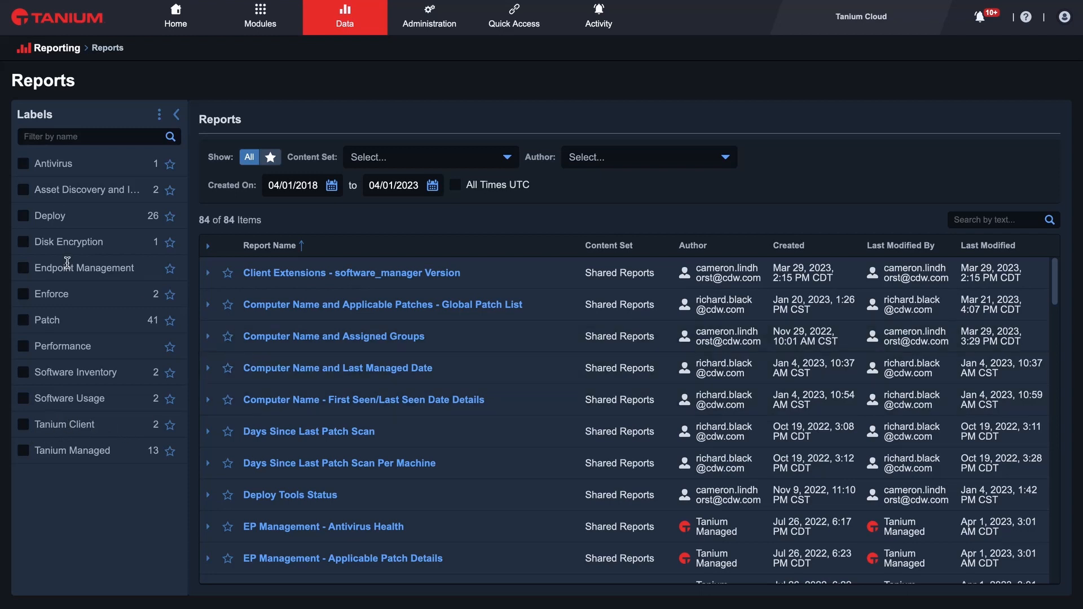
{"action": "left_click", "coordinate": [24, 321]}
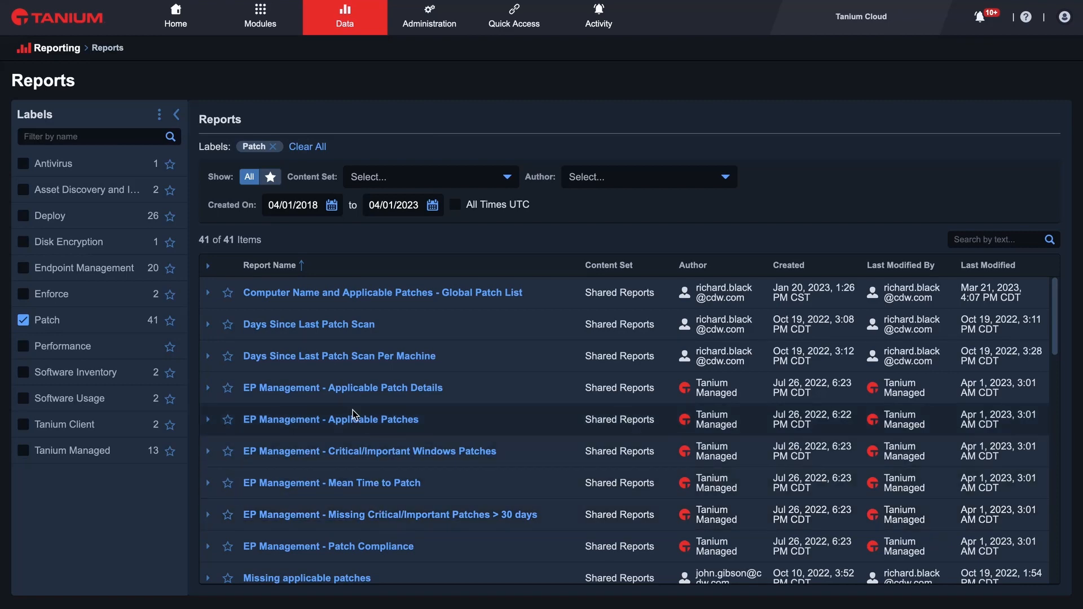
- Find the Patching Tools Status report, open it to review the patch coverage status, and return to the Reports list
{"action": "scroll", "coordinate": [347, 395], "scroll_direction": "down", "scroll_amount": 10}
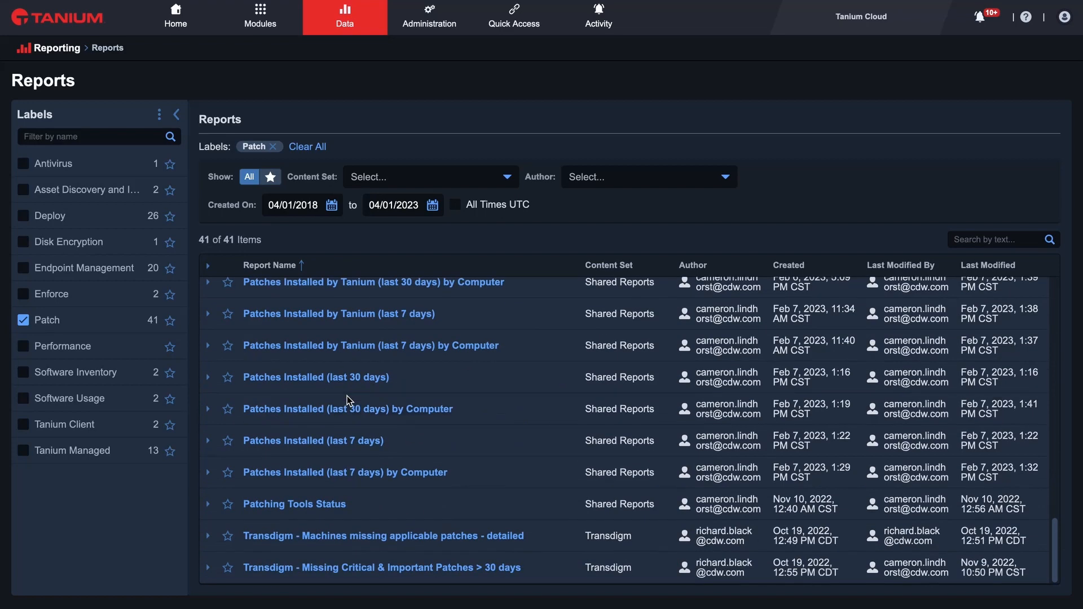
{"action": "scroll", "coordinate": [308, 390], "scroll_direction": "up", "scroll_amount": 2}
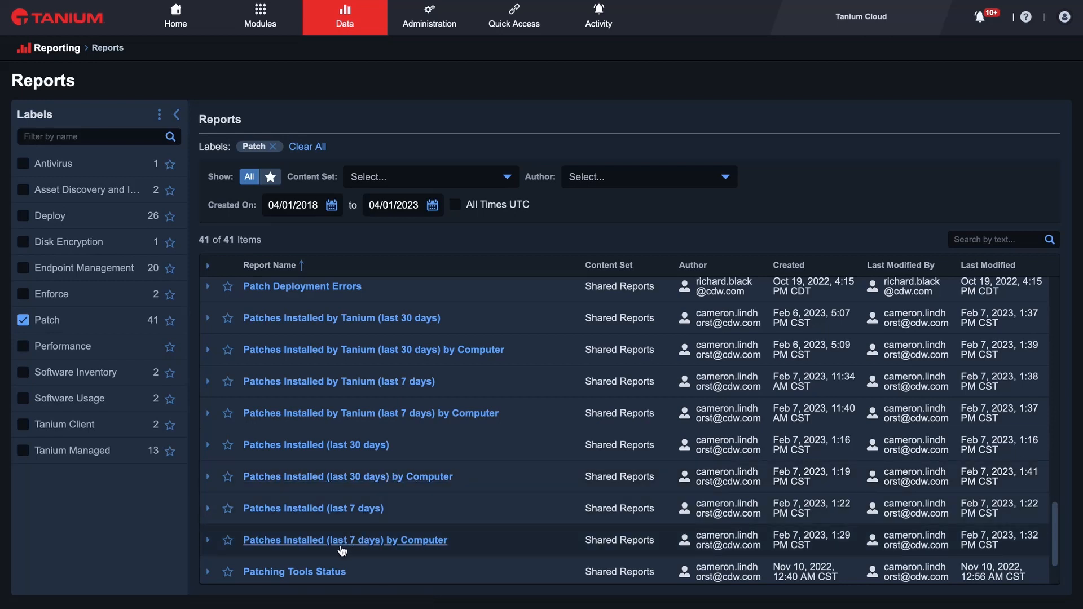
{"action": "left_click", "coordinate": [316, 573]}
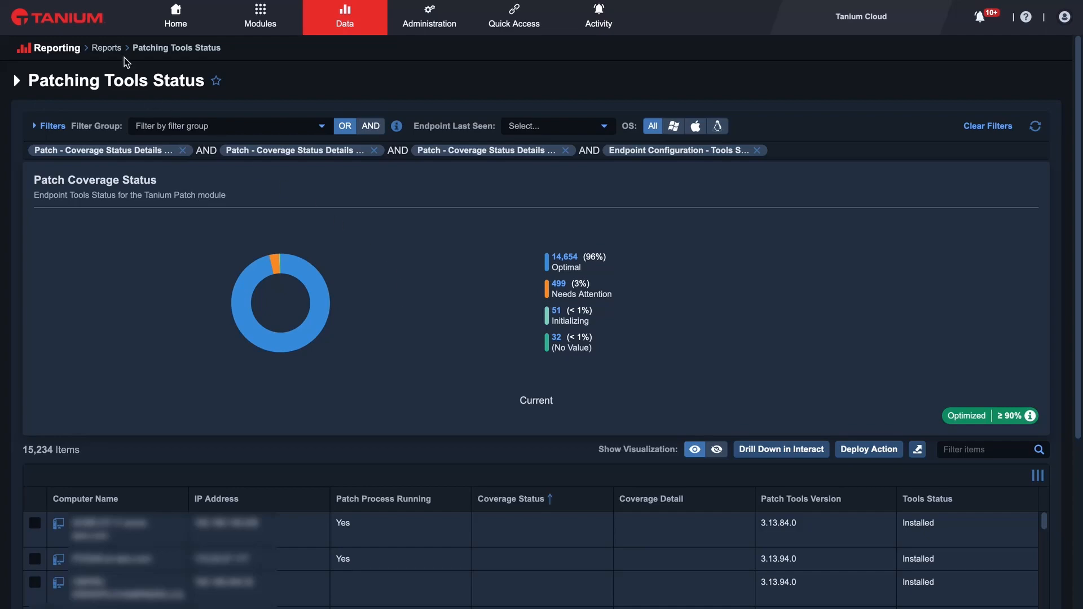
{"action": "left_click", "coordinate": [110, 49]}
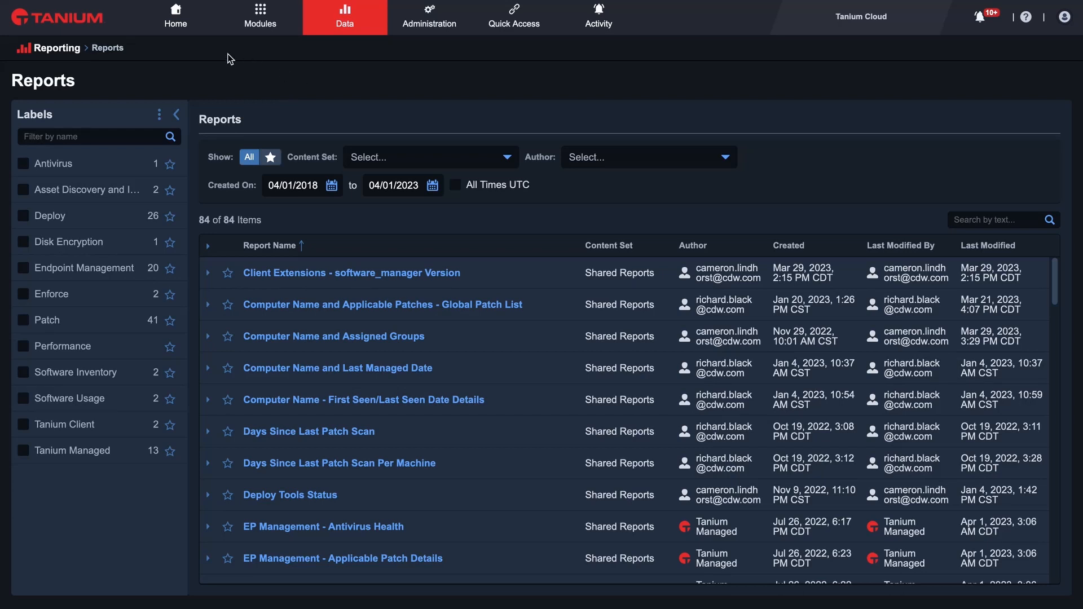
- Go to the Home page and check which dashboards its Dashboard List can display, leaving the selection as is
{"action": "left_click", "coordinate": [182, 22]}
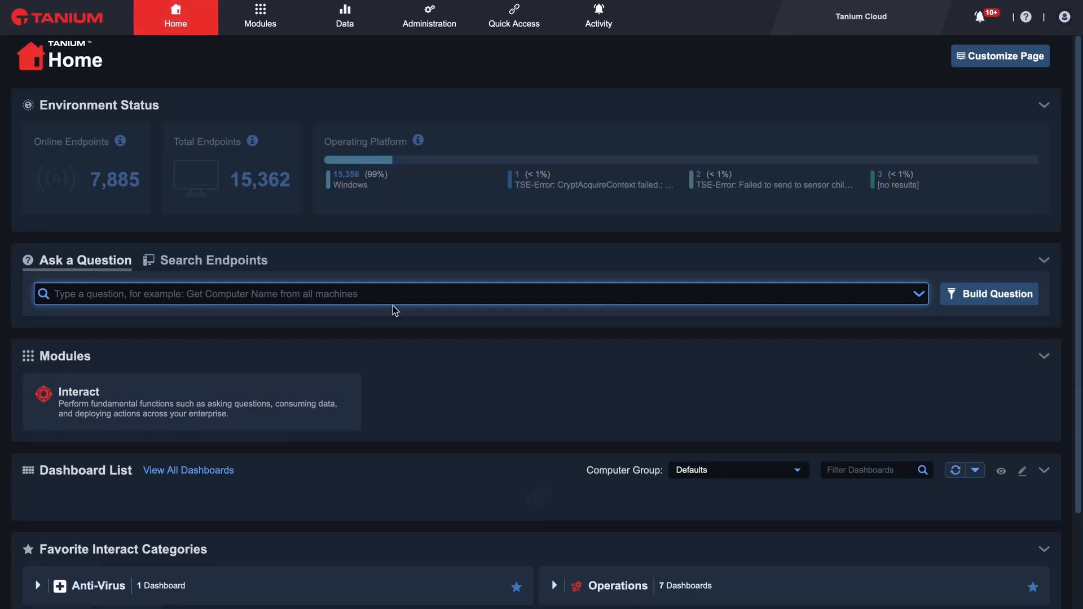
{"action": "scroll", "coordinate": [479, 359], "scroll_direction": "down", "scroll_amount": 2}
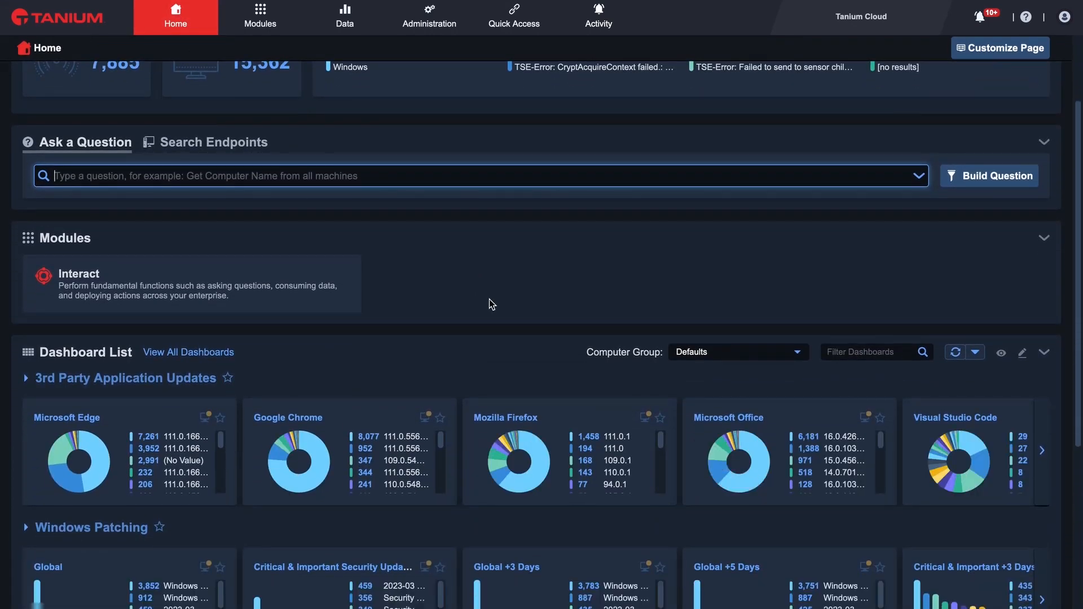
{"action": "scroll", "coordinate": [489, 299], "scroll_direction": "down", "scroll_amount": 1}
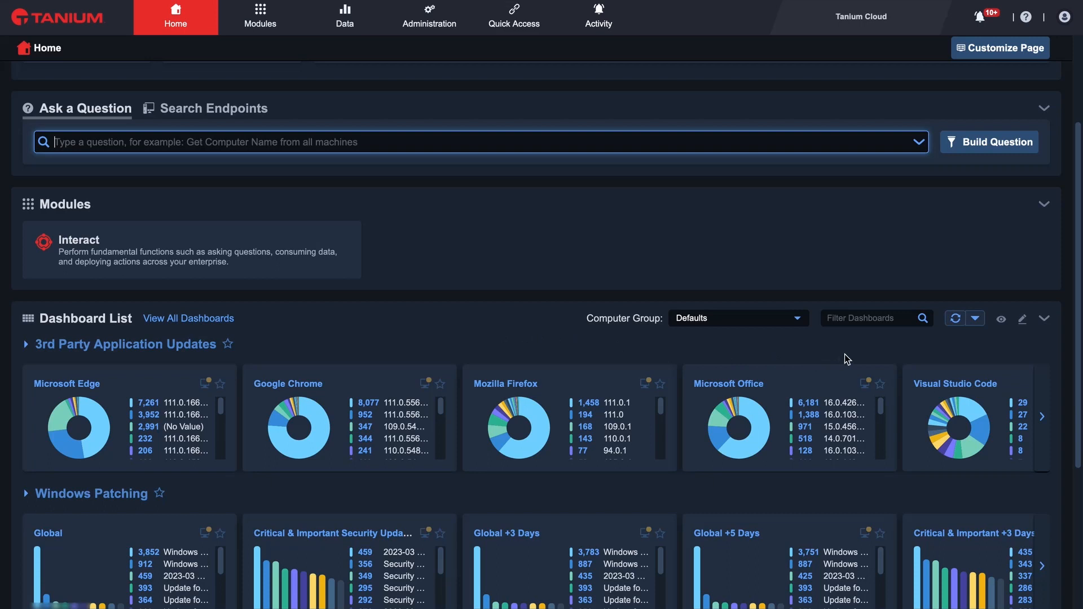
{"action": "left_click", "coordinate": [1023, 320]}
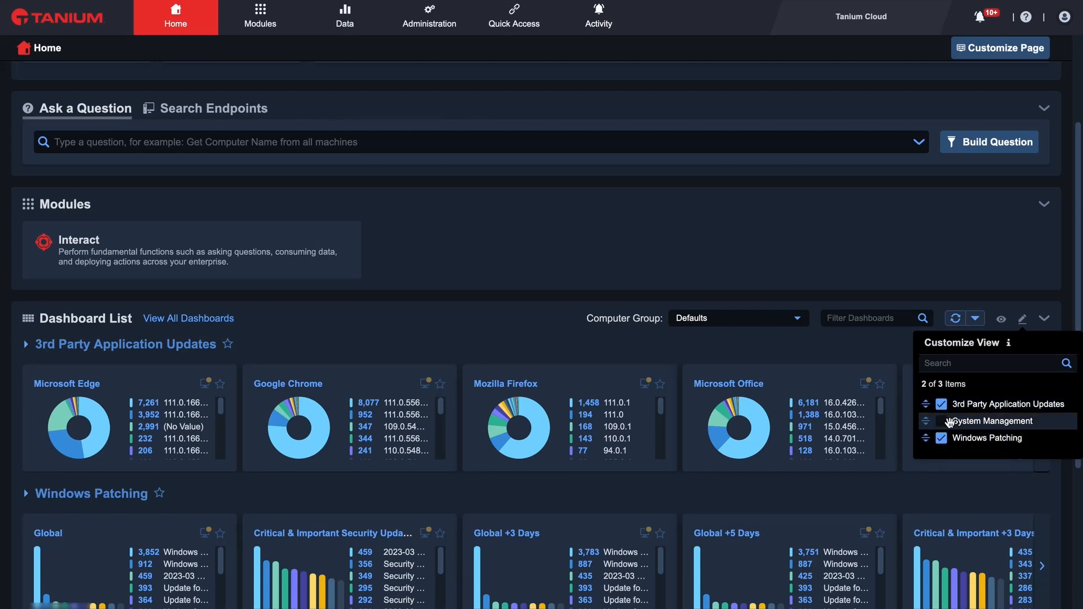
{"action": "left_click", "coordinate": [802, 353]}
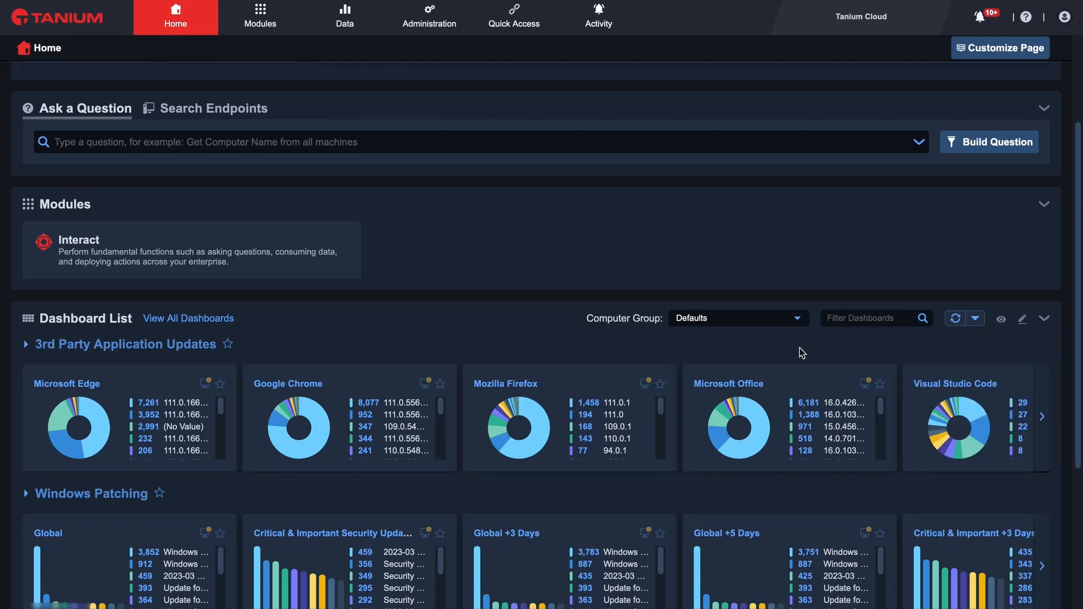
- Look over the Home page's Windows Patching charts, Favorite Interact Categories and Environment Status
{"action": "scroll", "coordinate": [669, 370], "scroll_direction": "down", "scroll_amount": 3}
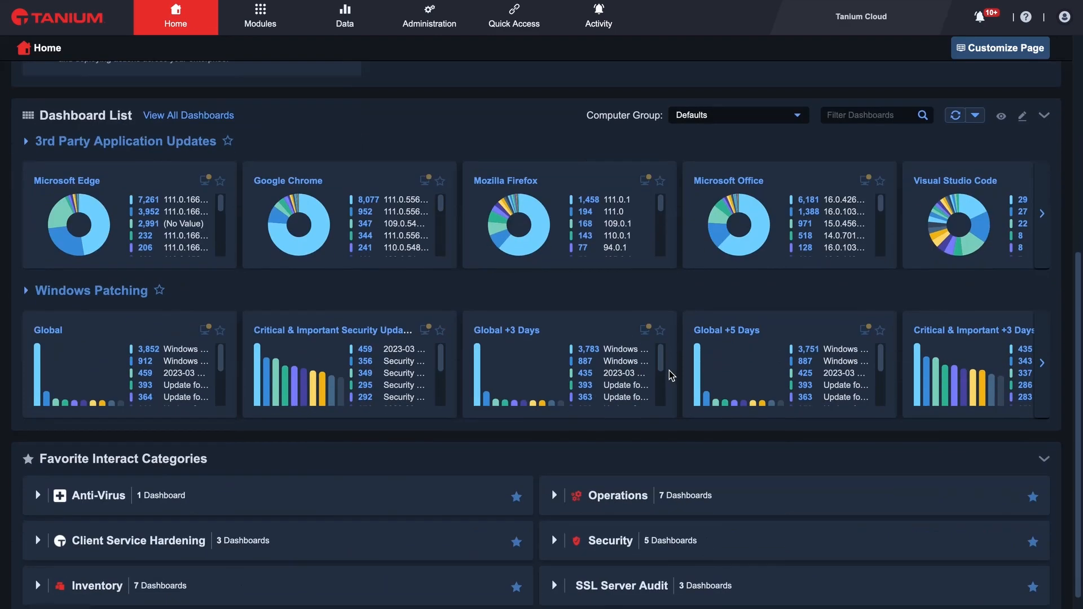
{"action": "scroll", "coordinate": [669, 370], "scroll_direction": "up", "scroll_amount": 5}
{"action": "scroll", "coordinate": [649, 361], "scroll_direction": "up", "scroll_amount": 2}
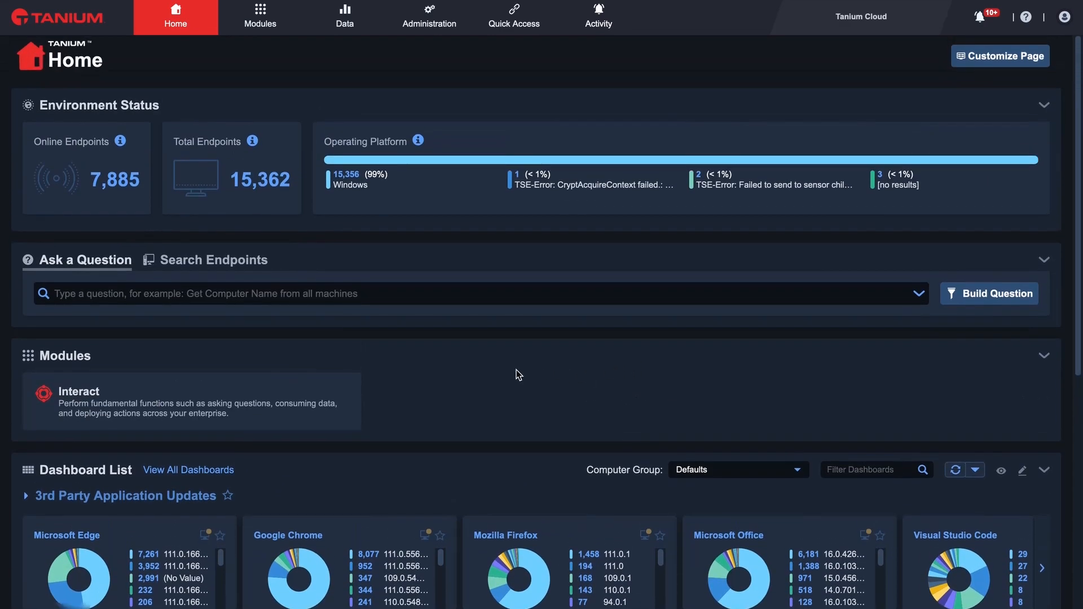